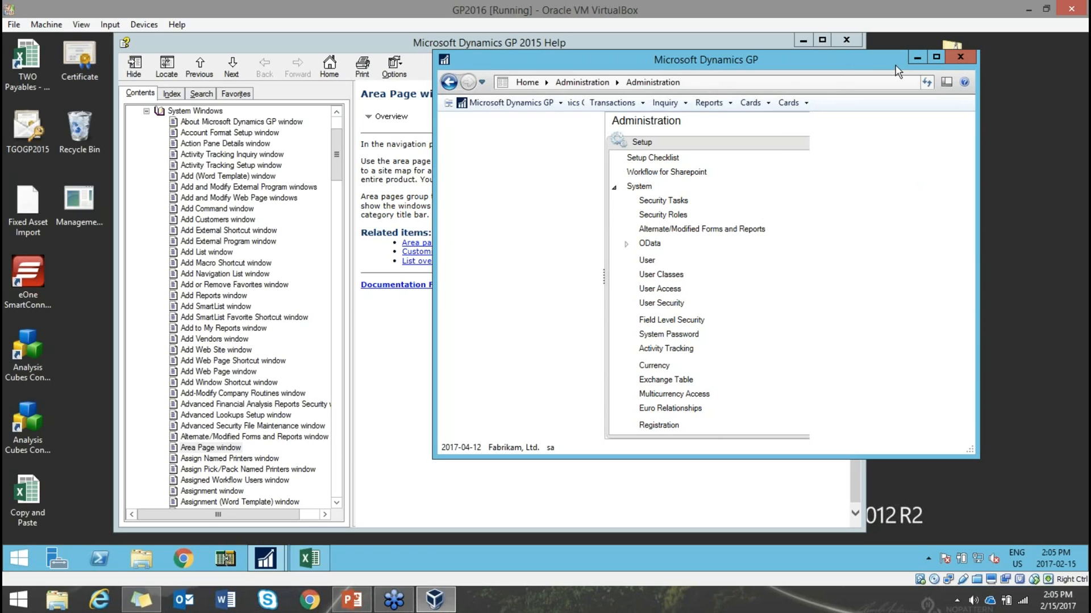
- Close the Microsoft Dynamics GP window
{"action": "left_click", "coordinate": [917, 57]}
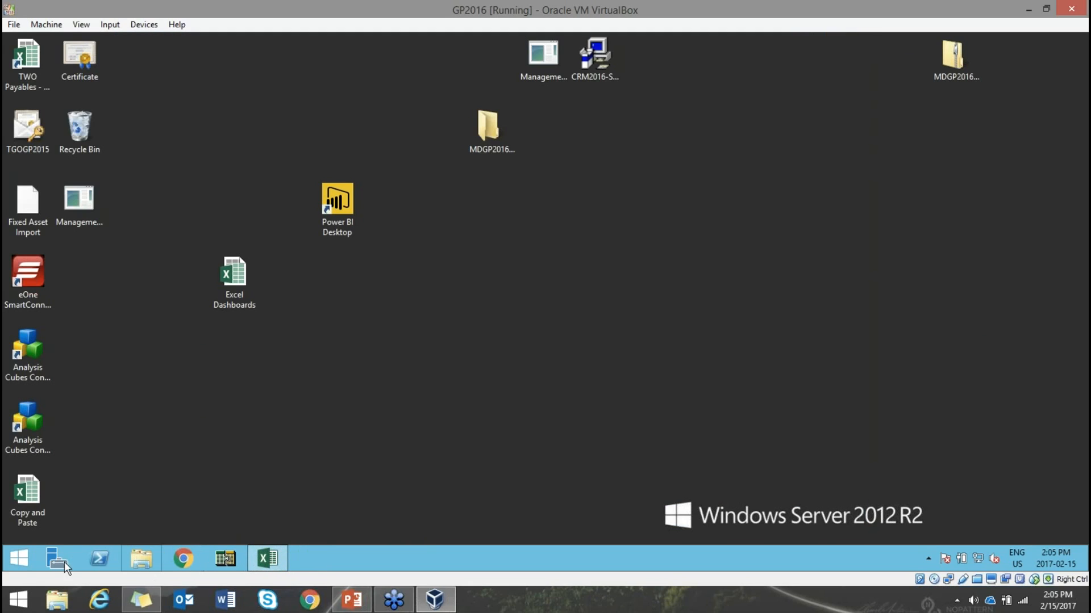
- Relaunch Dynamics GP 2016, enter the user's password, and log into Fabrikam, Ltd
{"action": "left_click", "coordinate": [20, 556]}
{"action": "left_click", "coordinate": [530, 366]}
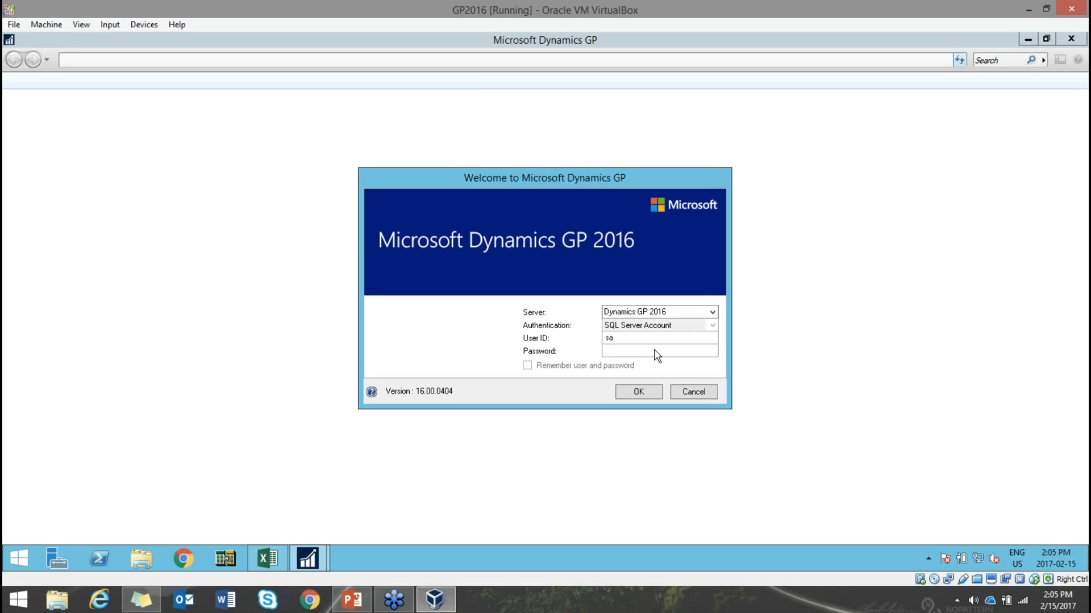
{"action": "type", "text": "pass@word1"}
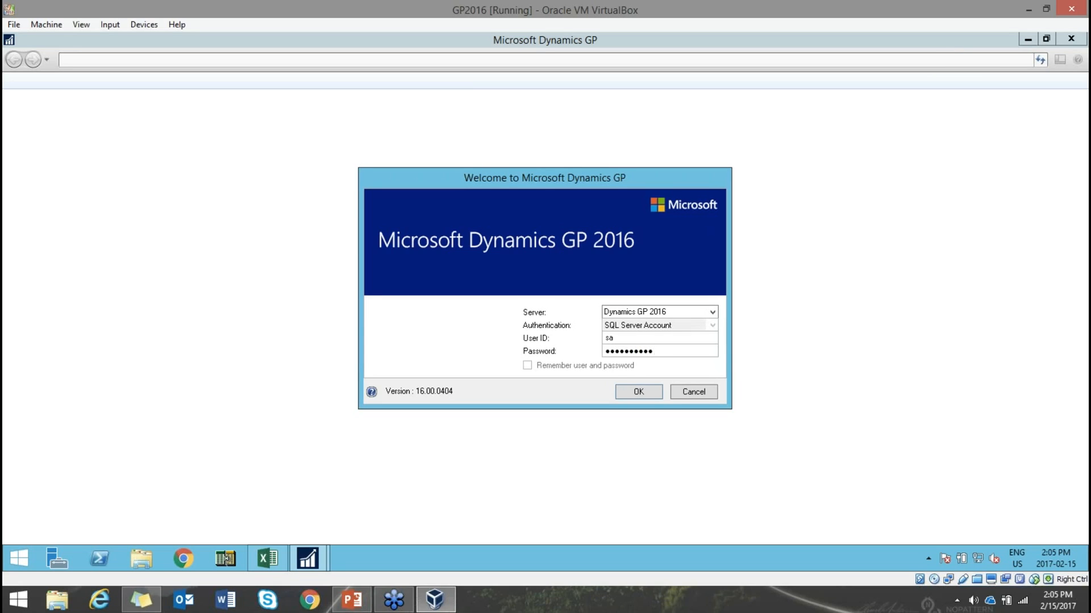
{"action": "key", "text": "Return"}
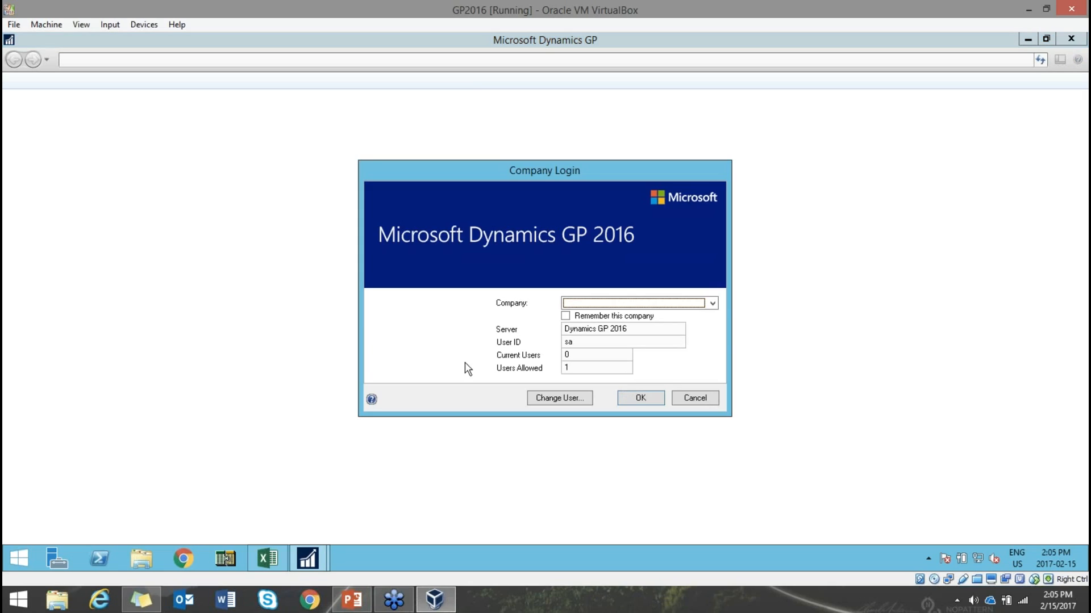
{"action": "left_click", "coordinate": [633, 305]}
{"action": "left_click", "coordinate": [625, 323]}
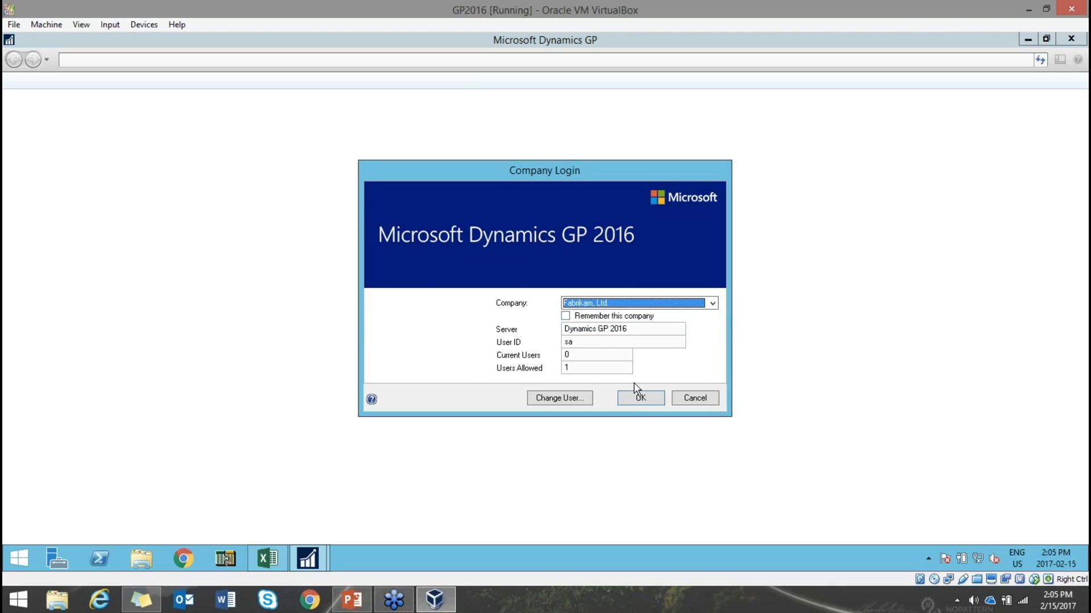
{"action": "left_click", "coordinate": [636, 400]}
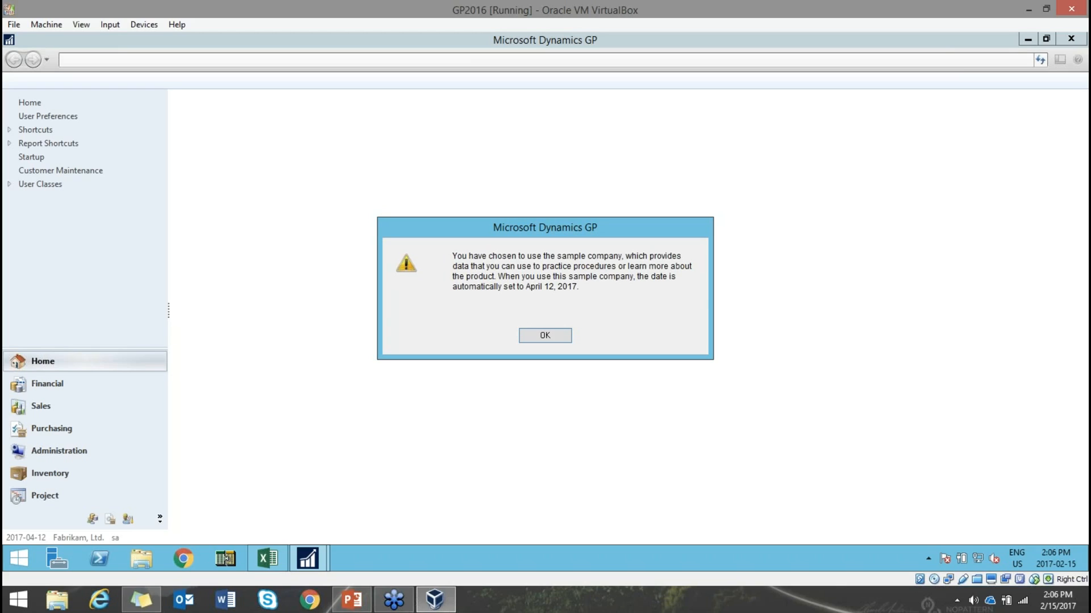
- Dismiss the sample company date notice
{"action": "left_click", "coordinate": [528, 336]}
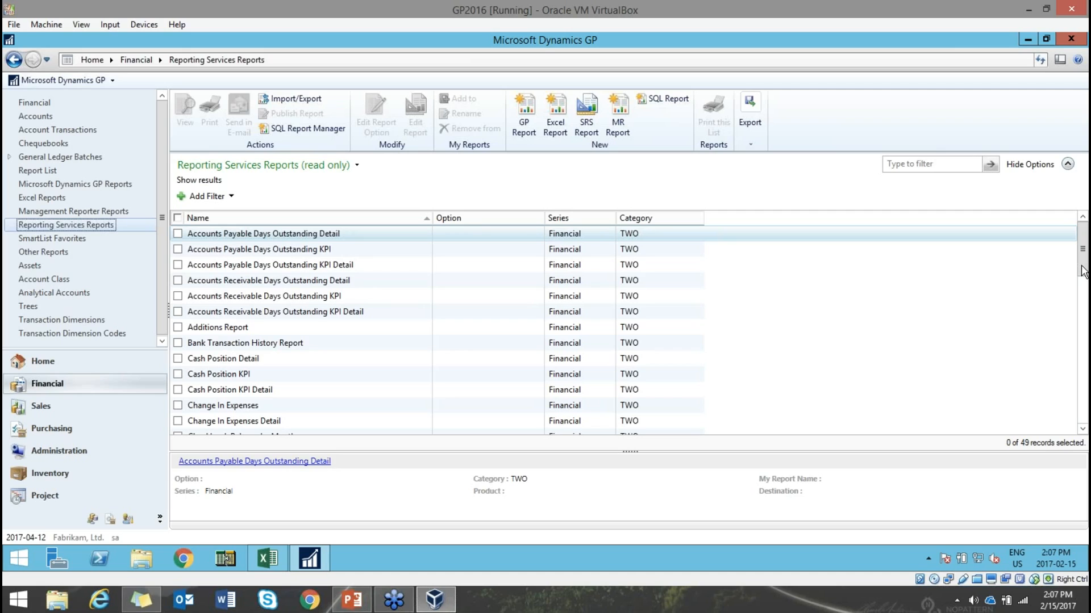
- Scroll to the bottom of the reports list and select Trial Balance Summary
{"action": "left_click", "coordinate": [1084, 421]}
{"action": "left_click_drag", "start_coordinate": [1082, 344], "coordinate": [1082, 396]}
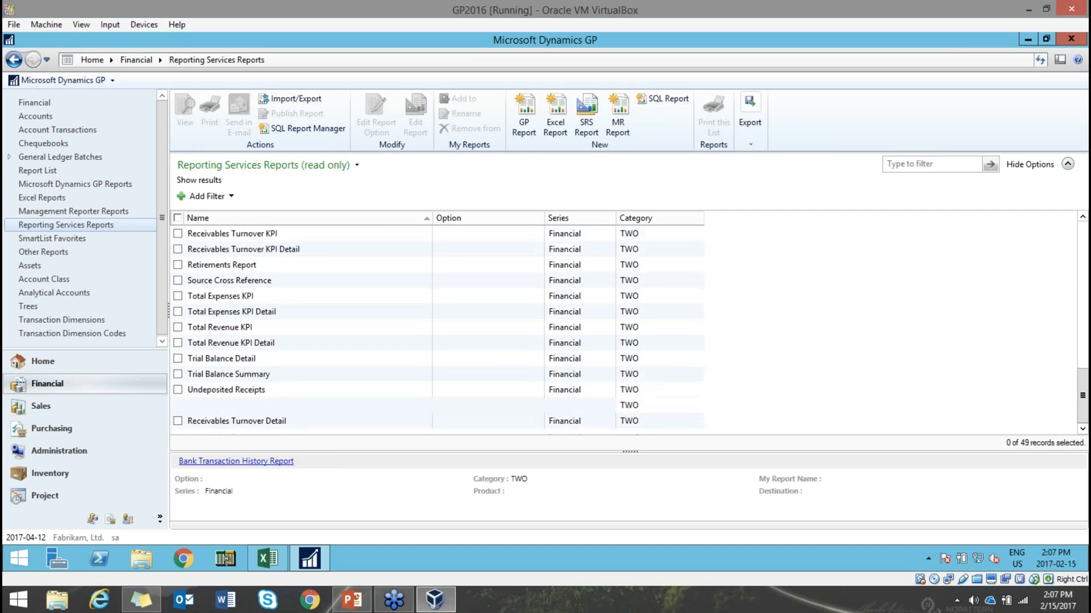
{"action": "left_click", "coordinate": [178, 374]}
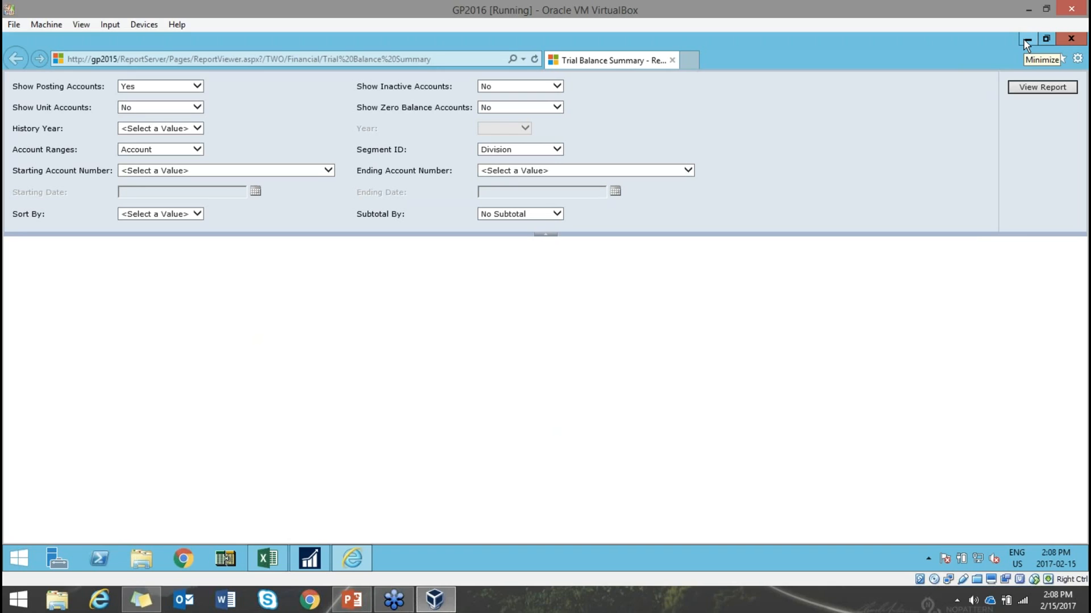
- Run the report with History Year No, year 2017, accounts 000-1100-00 to 000-1270-00, sorted by Account
{"action": "left_click", "coordinate": [191, 130]}
{"action": "left_click", "coordinate": [162, 137]}
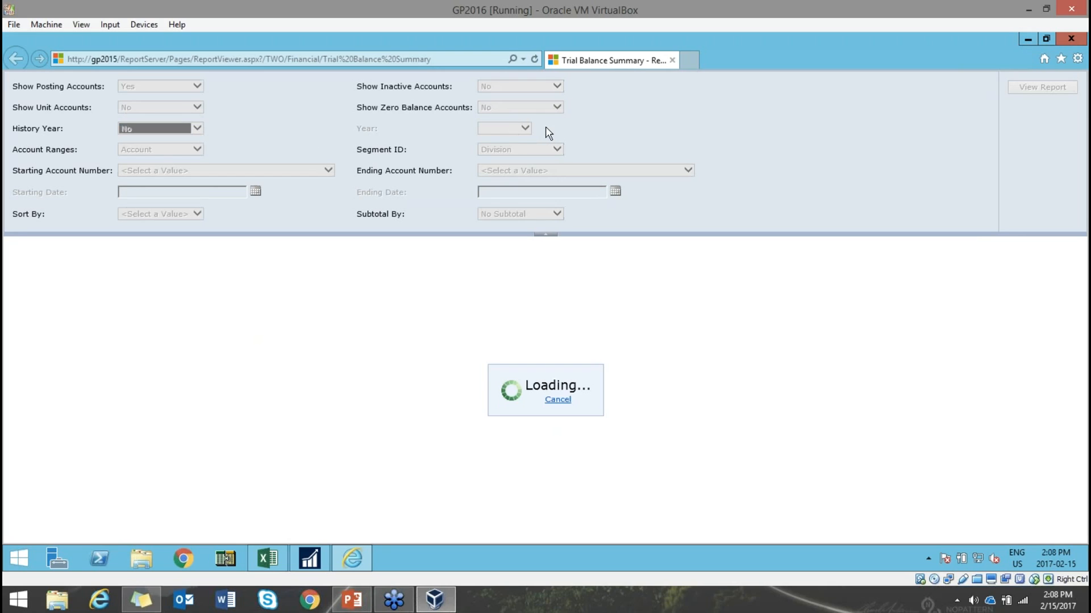
{"action": "left_click", "coordinate": [519, 131]}
{"action": "left_click", "coordinate": [538, 147]}
{"action": "left_click", "coordinate": [209, 172]}
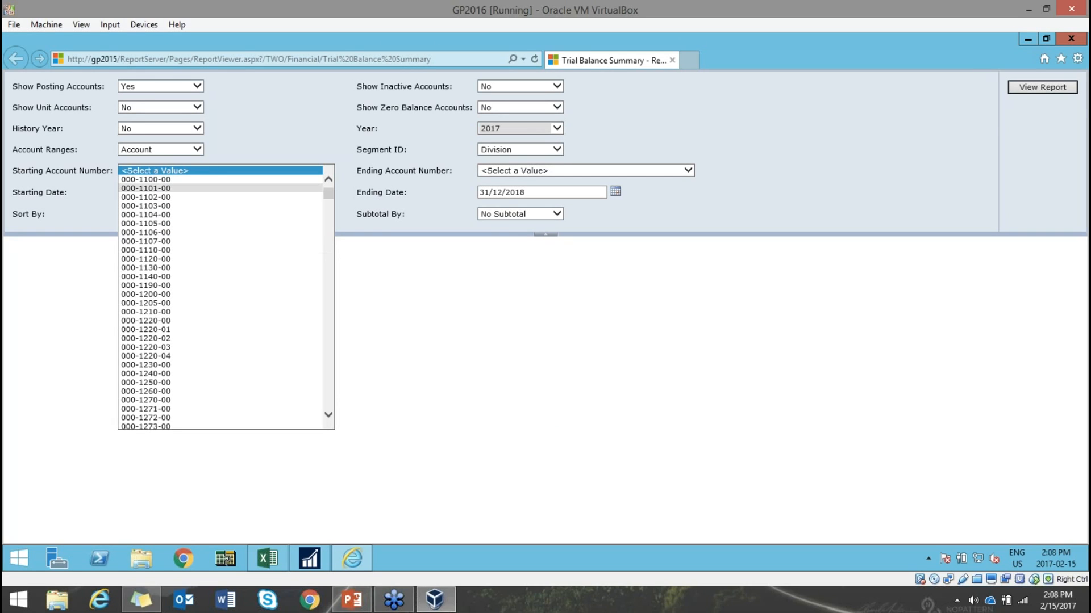
{"action": "left_click", "coordinate": [206, 181]}
{"action": "left_click", "coordinate": [555, 170]}
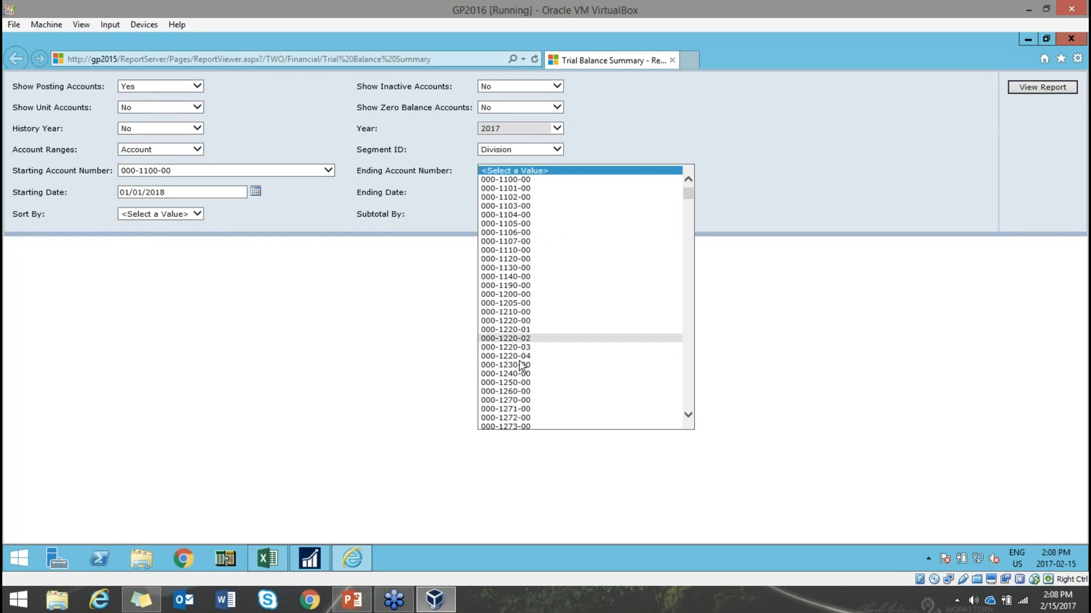
{"action": "left_click", "coordinate": [515, 400]}
{"action": "left_click", "coordinate": [173, 217]}
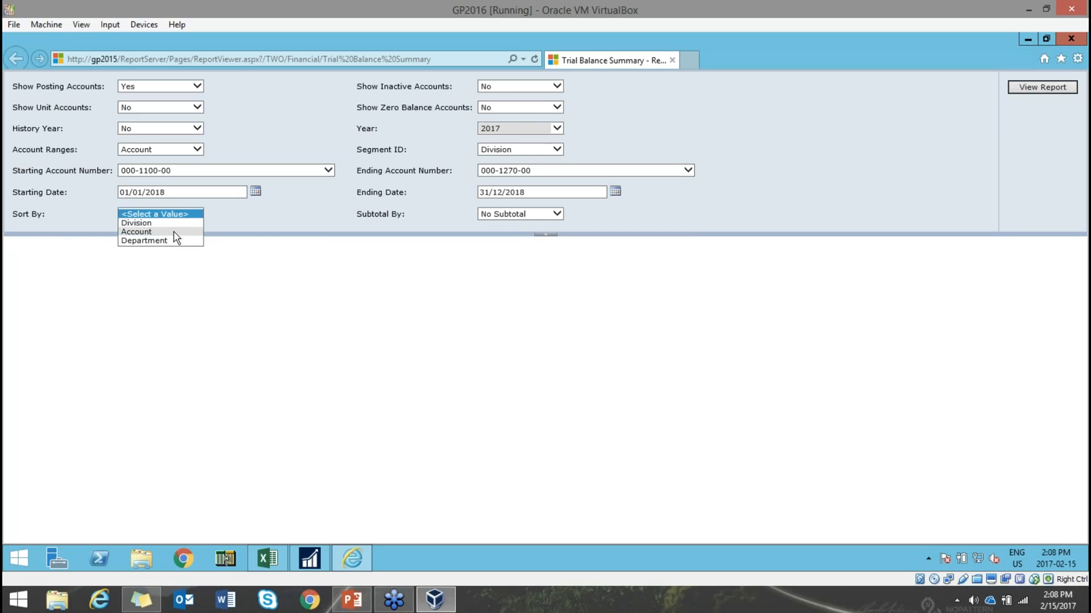
{"action": "left_click", "coordinate": [168, 232]}
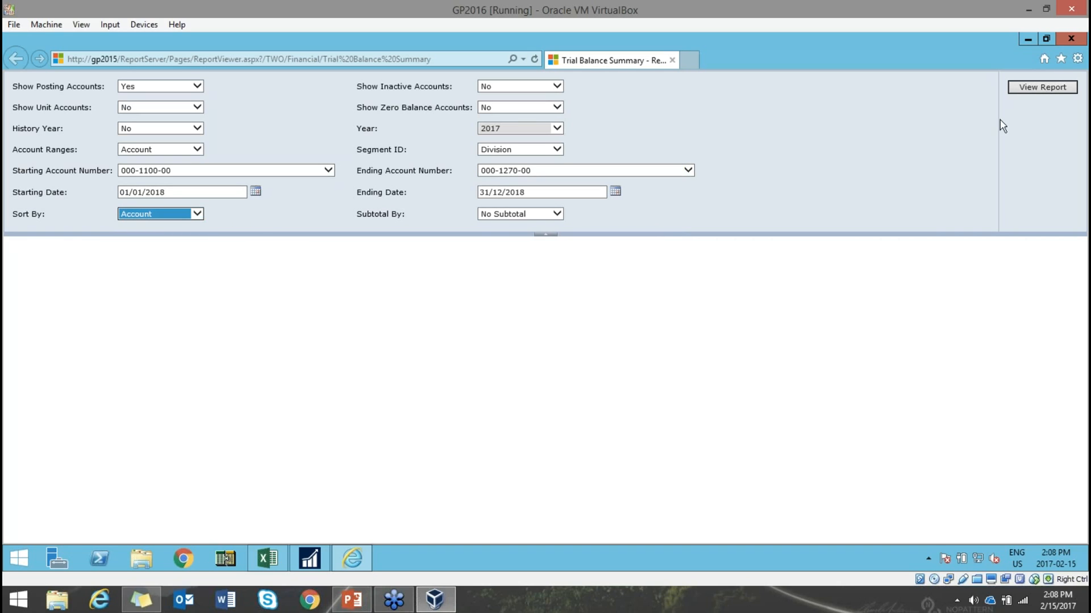
{"action": "left_click", "coordinate": [1027, 95]}
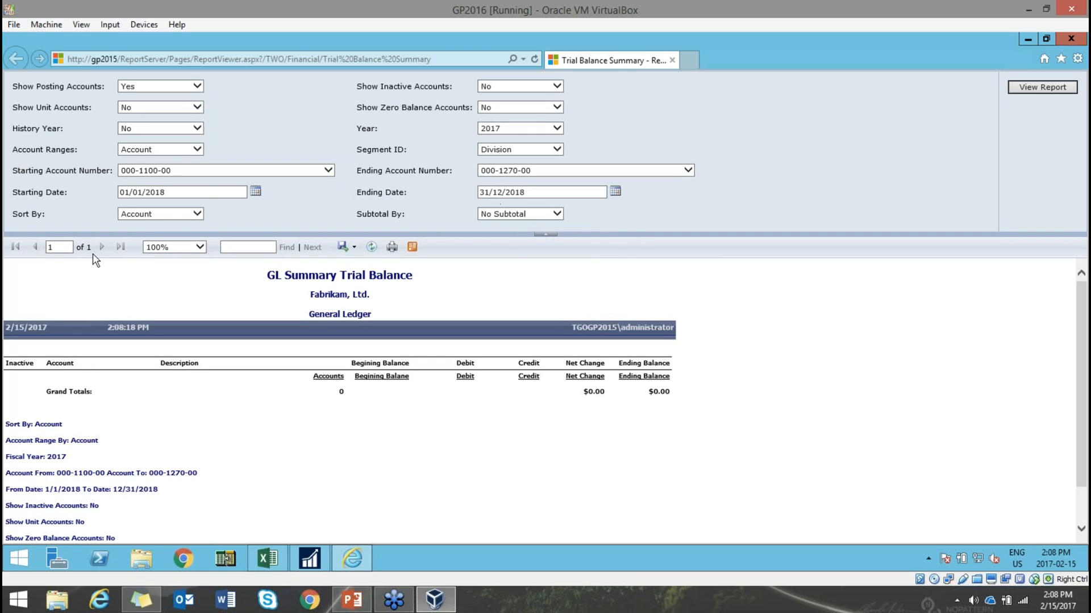
- Change the starting and ending dates to 2017 and rerun the report
{"action": "left_click", "coordinate": [206, 192]}
{"action": "key", "text": "BackSpace"}
{"action": "type", "text": "7"}
{"action": "left_click", "coordinate": [545, 192]}
{"action": "key", "text": "BackSpace"}
{"action": "type", "text": "7"}
{"action": "left_click", "coordinate": [1017, 91]}
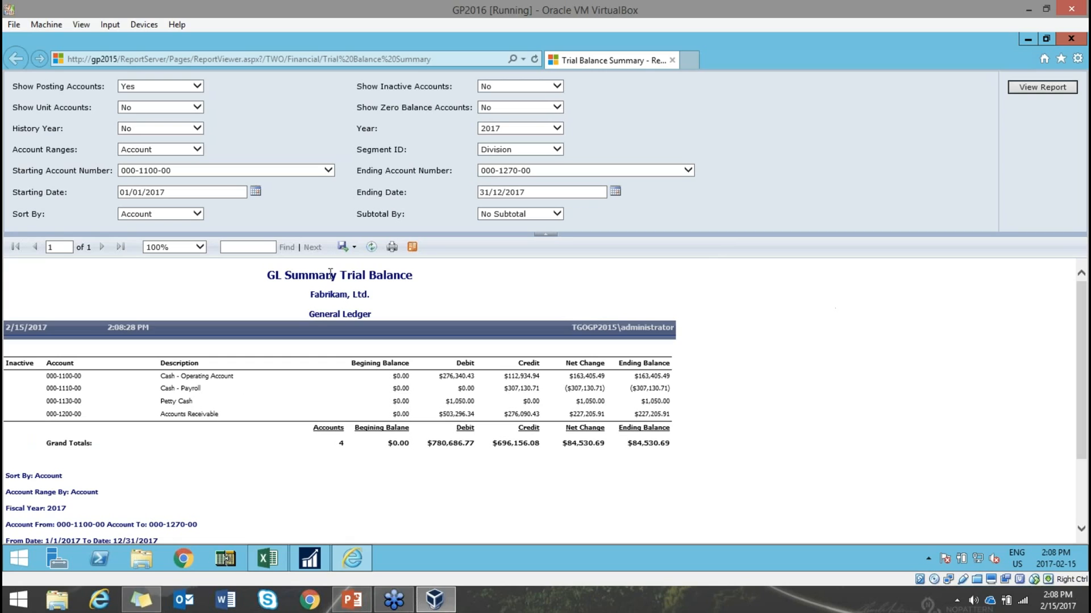
{"action": "left_click", "coordinate": [348, 247]}
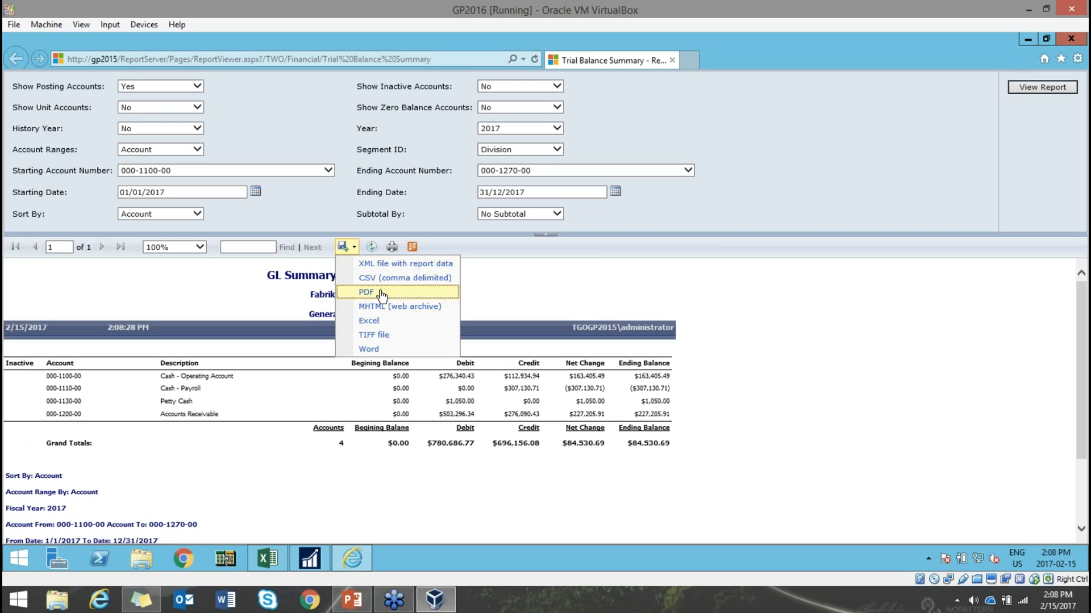
- Export the Trial Balance Summary to Excel, save it, and maximize the workbook
{"action": "left_click", "coordinate": [396, 322]}
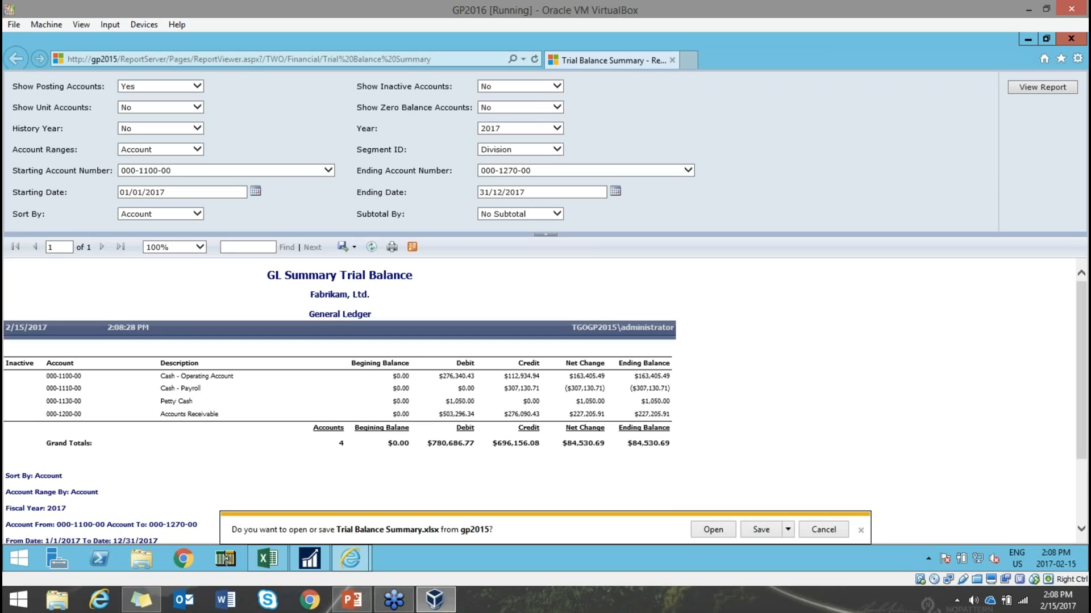
{"action": "left_click", "coordinate": [720, 530]}
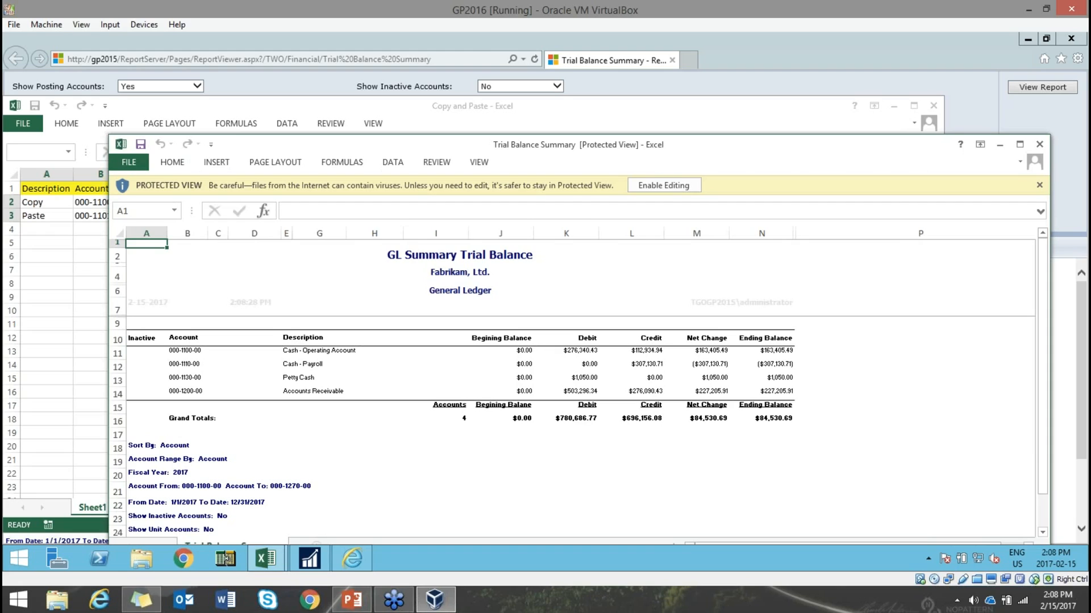
{"action": "left_click", "coordinate": [1020, 145]}
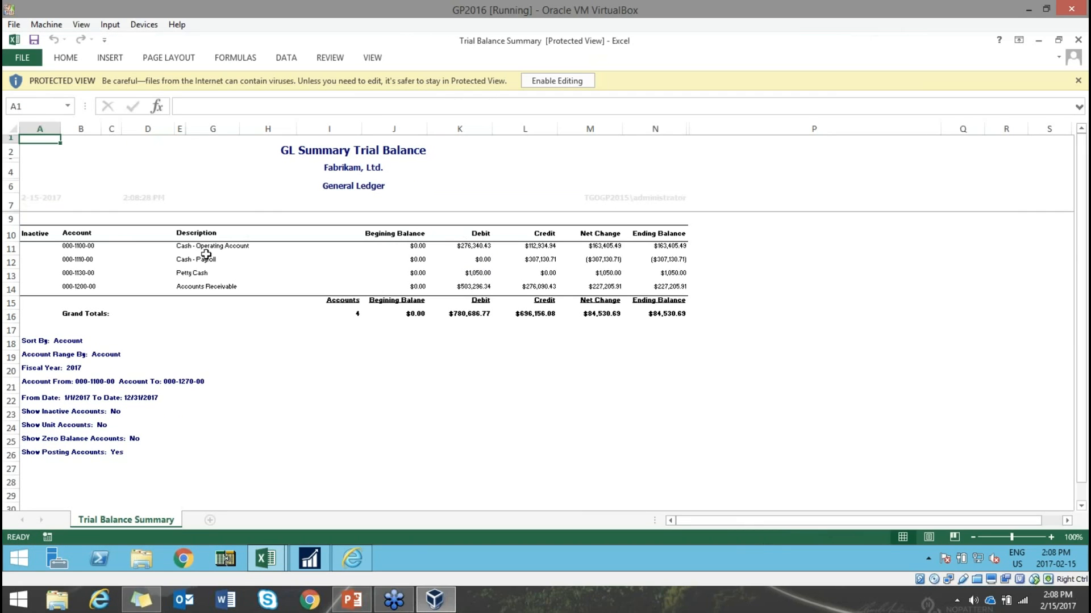
- Select the four debit amounts in column K, then minimize the workbook
{"action": "left_click", "coordinate": [76, 253]}
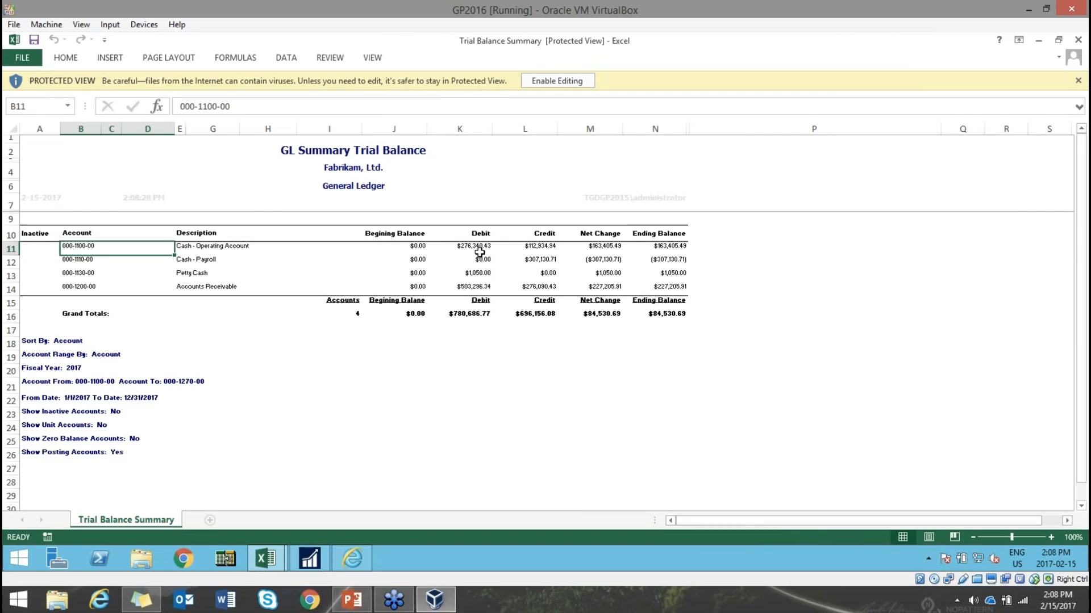
{"action": "left_click_drag", "start_coordinate": [479, 252], "coordinate": [478, 285]}
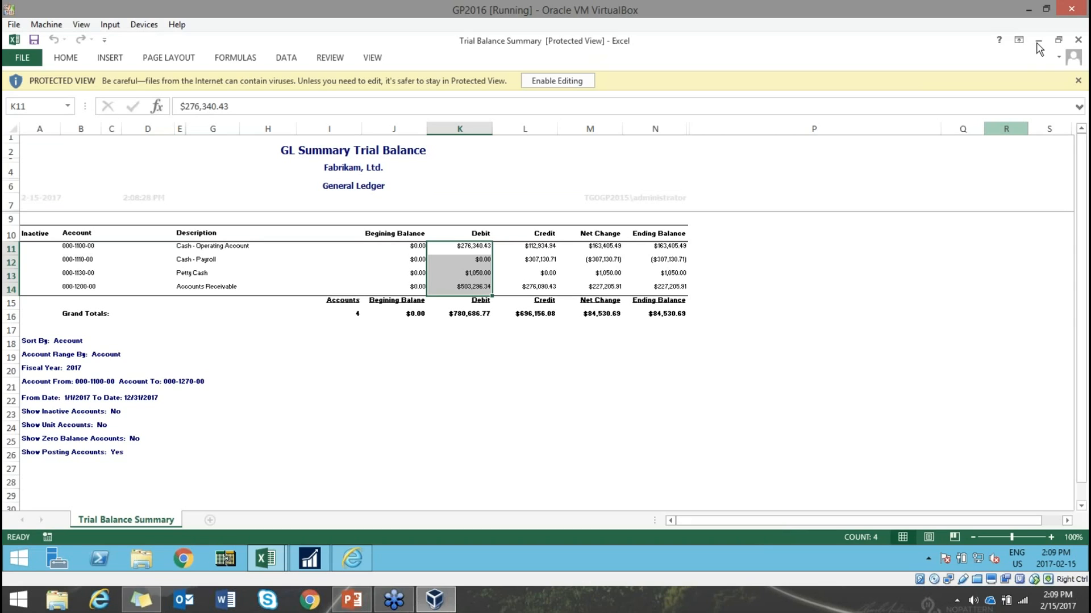
{"action": "mouse_move", "coordinate": [1039, 48]}
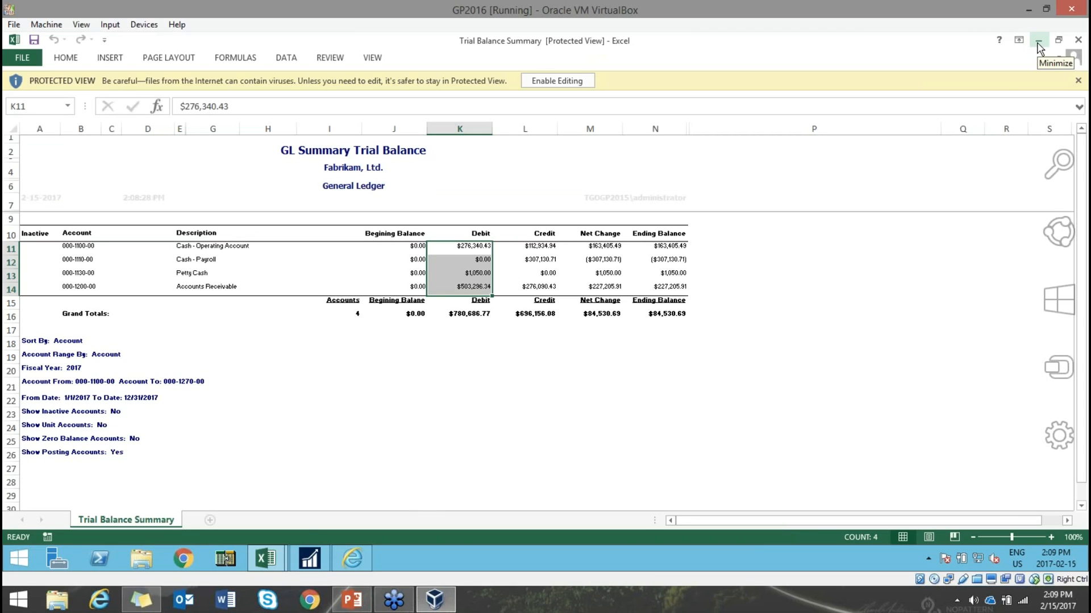
{"action": "left_click", "coordinate": [1037, 46]}
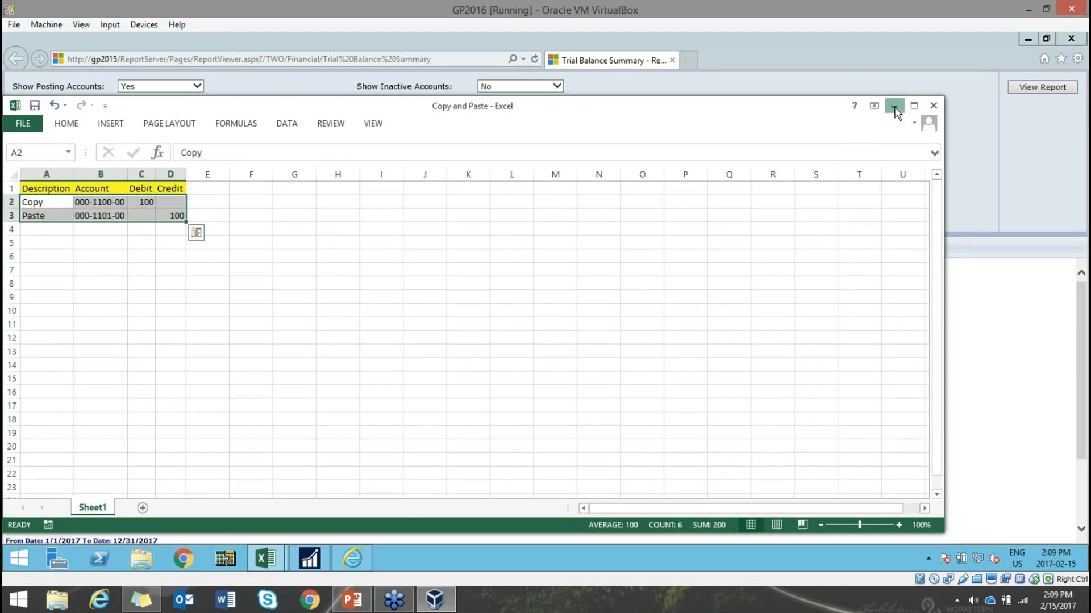
- Close the report viewer, show PowerPoint slide 6 Excel Dashboards, and return to GP
{"action": "left_click", "coordinate": [894, 108]}
{"action": "left_click", "coordinate": [1067, 39]}
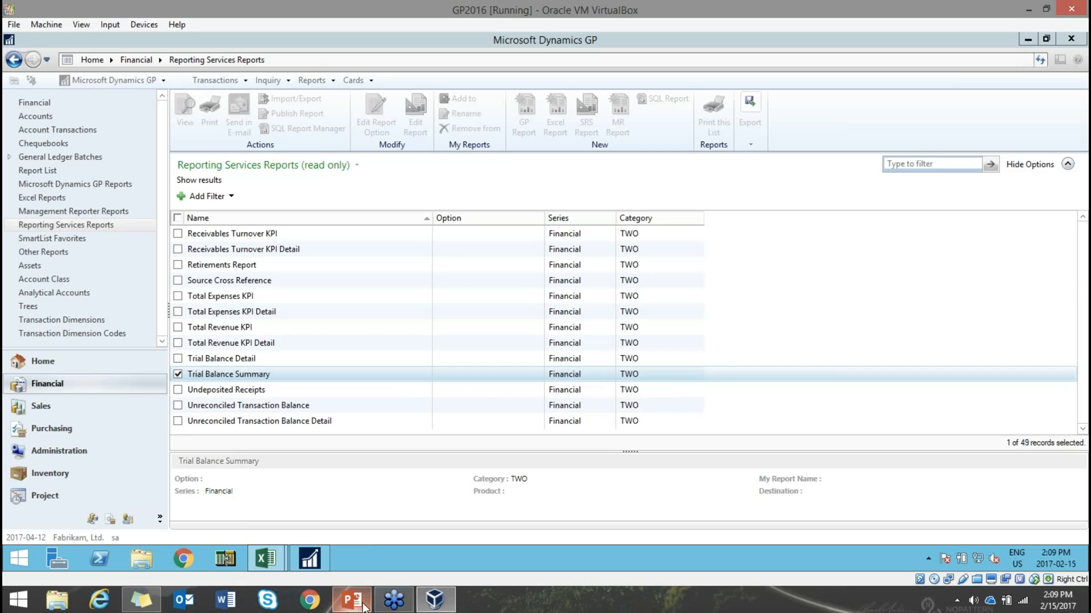
{"action": "left_click", "coordinate": [364, 607]}
{"action": "scroll", "coordinate": [132, 521], "scroll_direction": "down", "scroll_amount": 4}
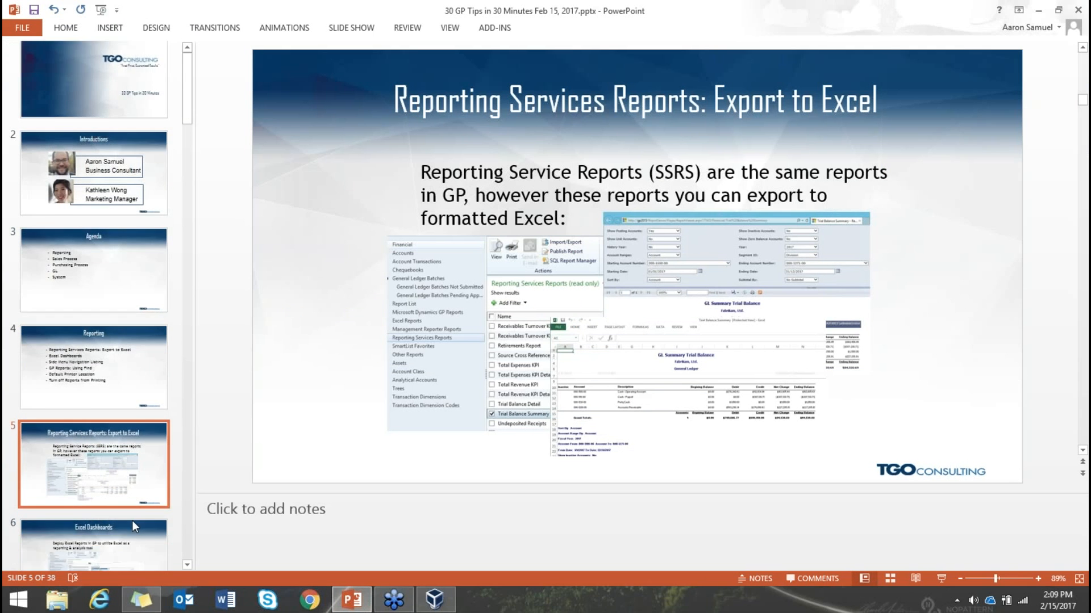
{"action": "left_click", "coordinate": [132, 477]}
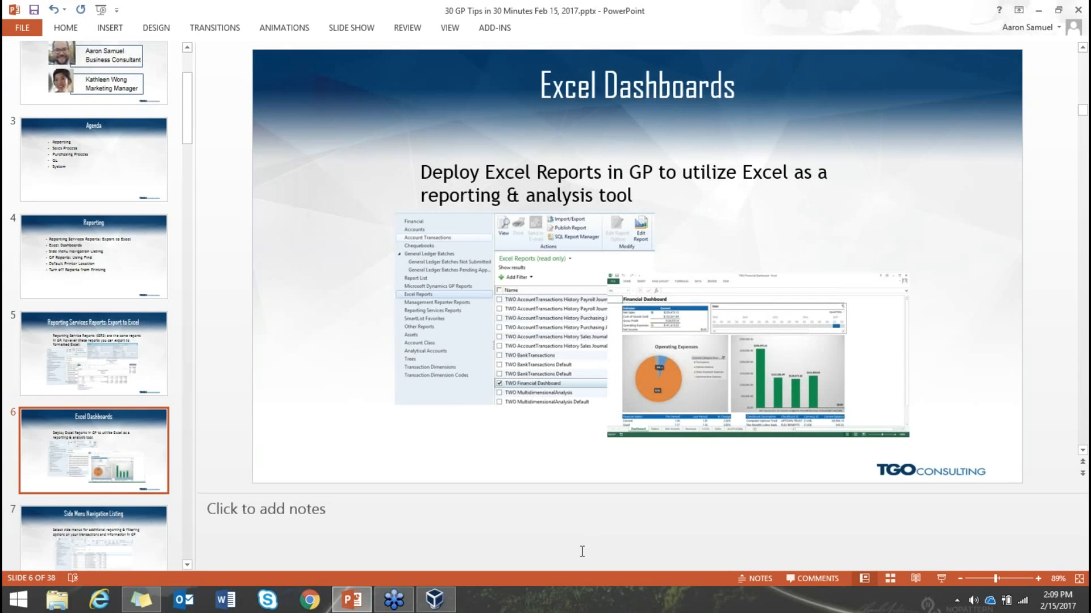
{"action": "left_click", "coordinate": [434, 600]}
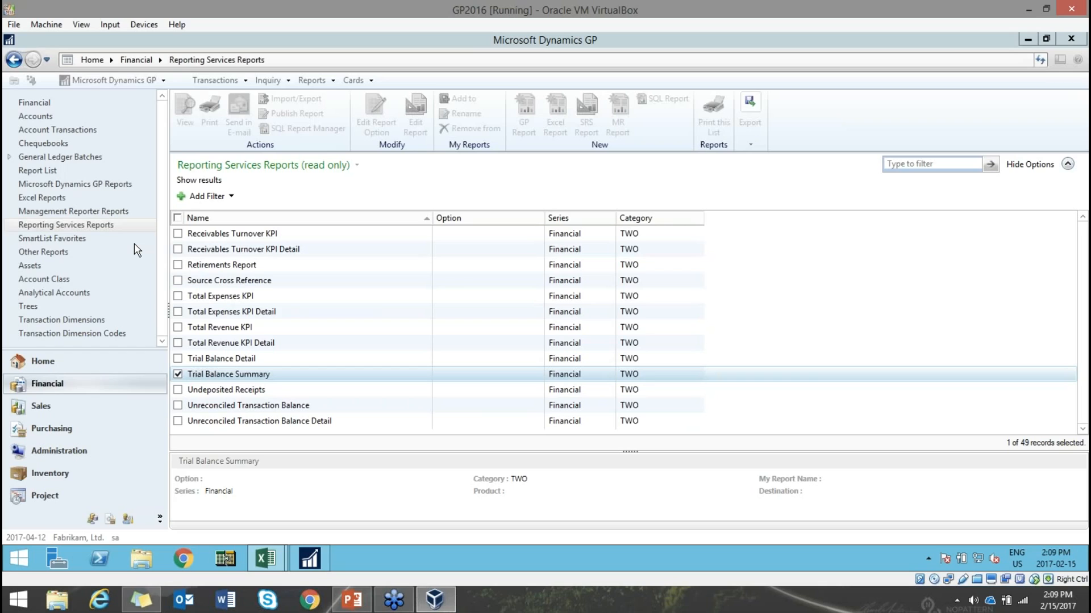
- From GP's Excel Reports list, open the TWO Financial Dashboard report in Excel
{"action": "left_click", "coordinate": [43, 199]}
{"action": "left_click", "coordinate": [52, 201]}
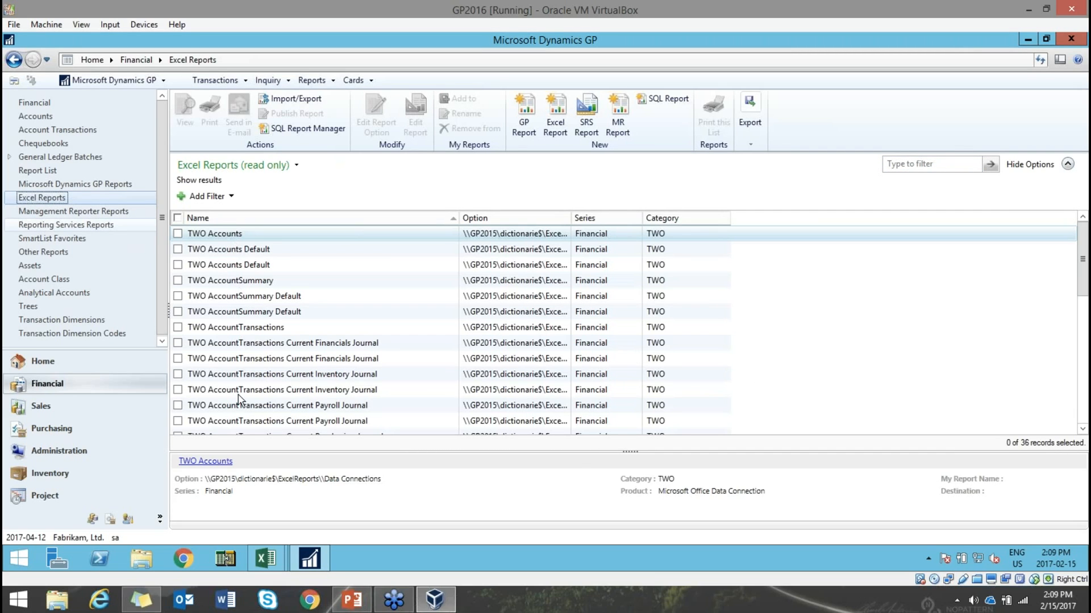
{"action": "left_click", "coordinate": [275, 345]}
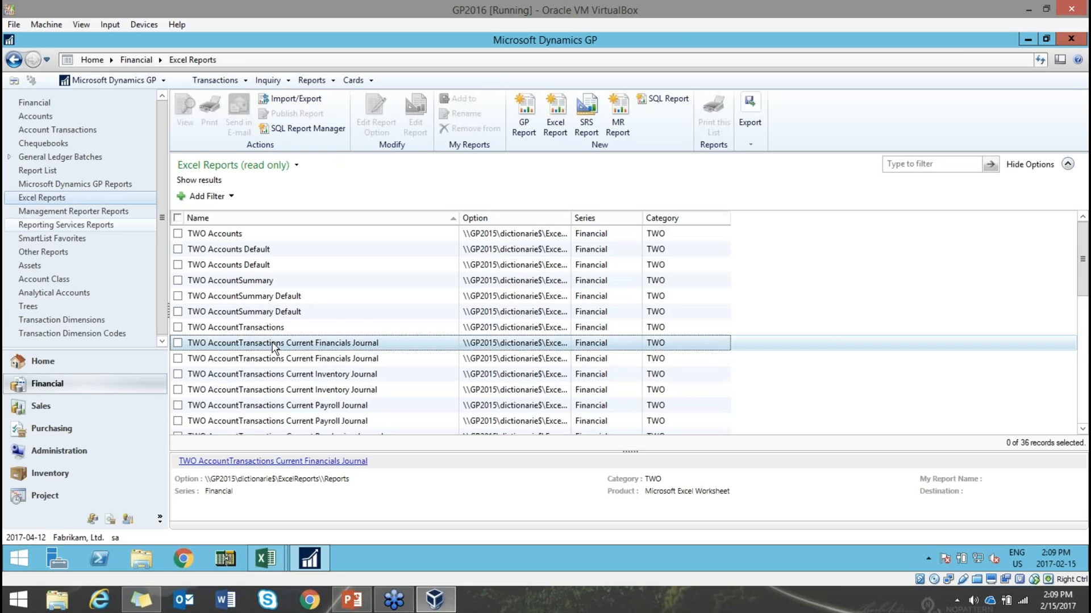
{"action": "scroll", "coordinate": [275, 348], "scroll_direction": "down", "scroll_amount": 3}
{"action": "scroll", "coordinate": [274, 347], "scroll_direction": "down", "scroll_amount": 4}
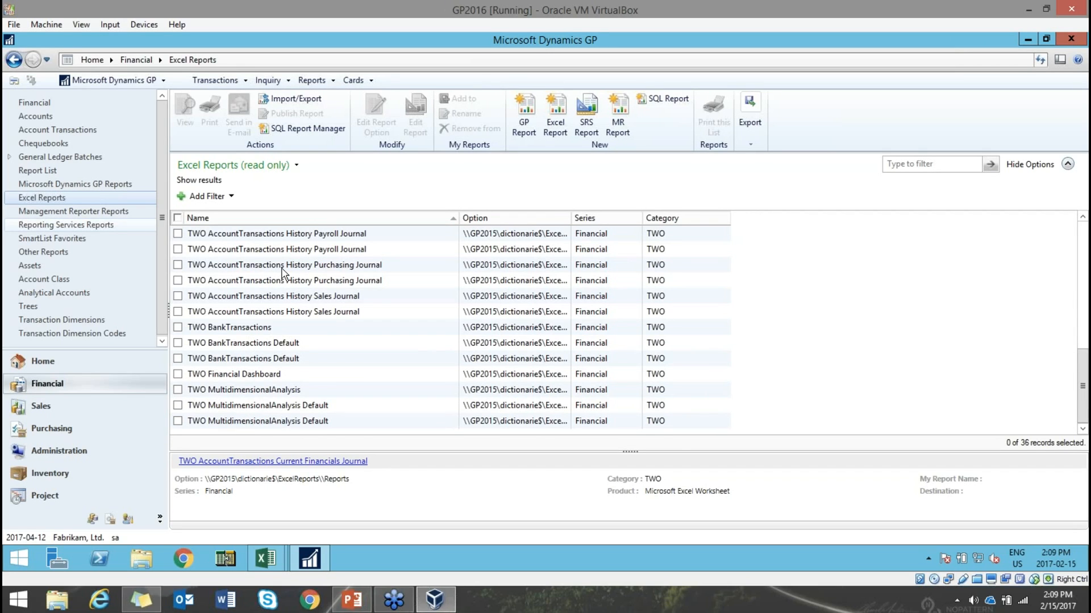
{"action": "scroll", "coordinate": [282, 272], "scroll_direction": "up", "scroll_amount": 7}
{"action": "scroll", "coordinate": [282, 273], "scroll_direction": "down", "scroll_amount": 8}
{"action": "left_click", "coordinate": [177, 374]}
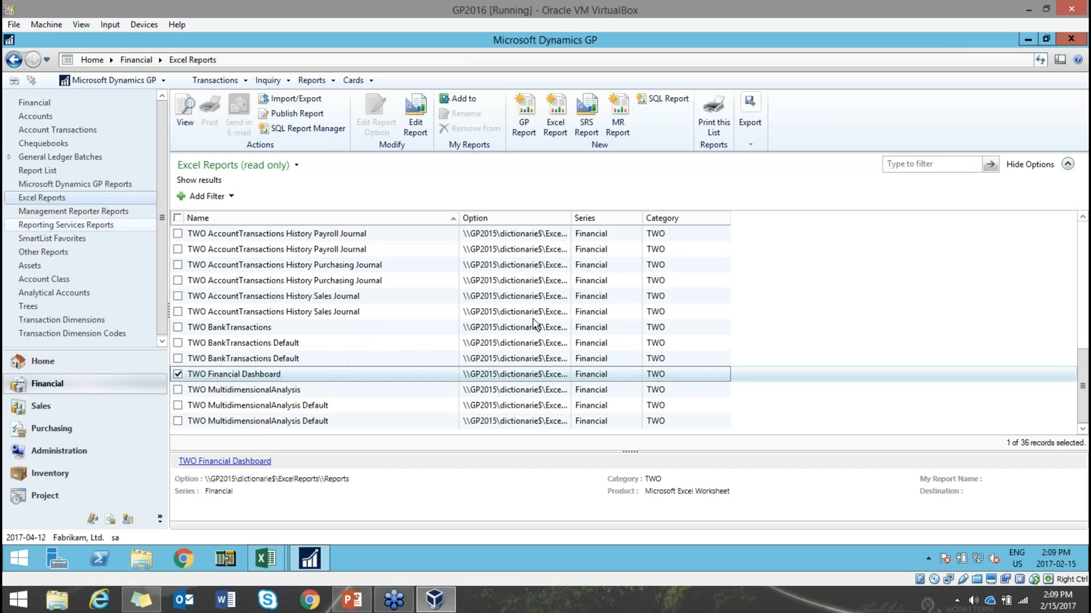
{"action": "left_click", "coordinate": [182, 120]}
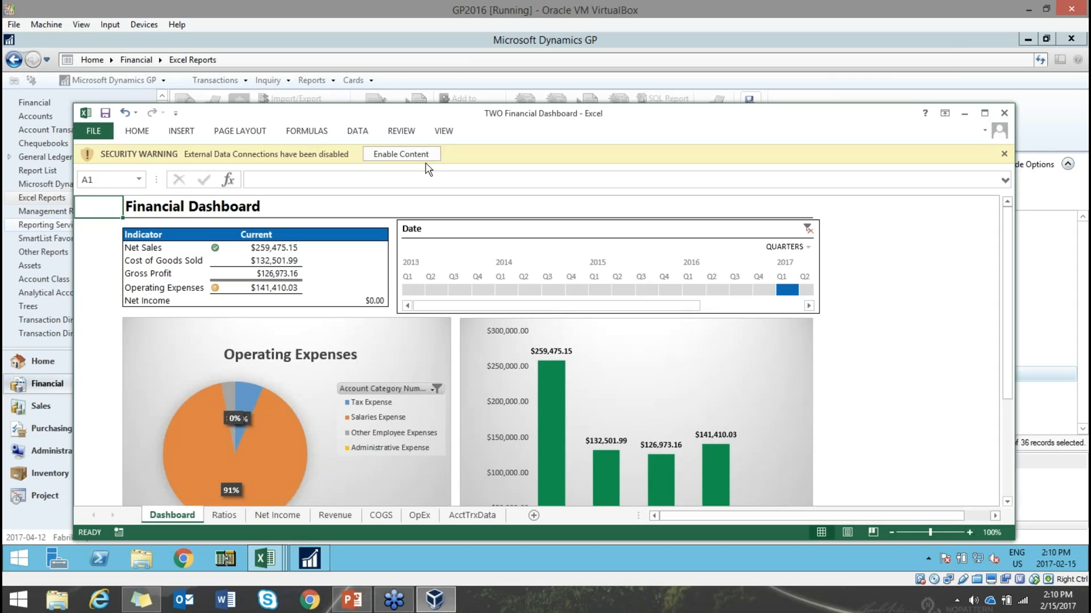
- Enable the workbook's content, maximize Excel, and review the OpEx and AcctTrxData sheets
{"action": "left_click", "coordinate": [423, 156]}
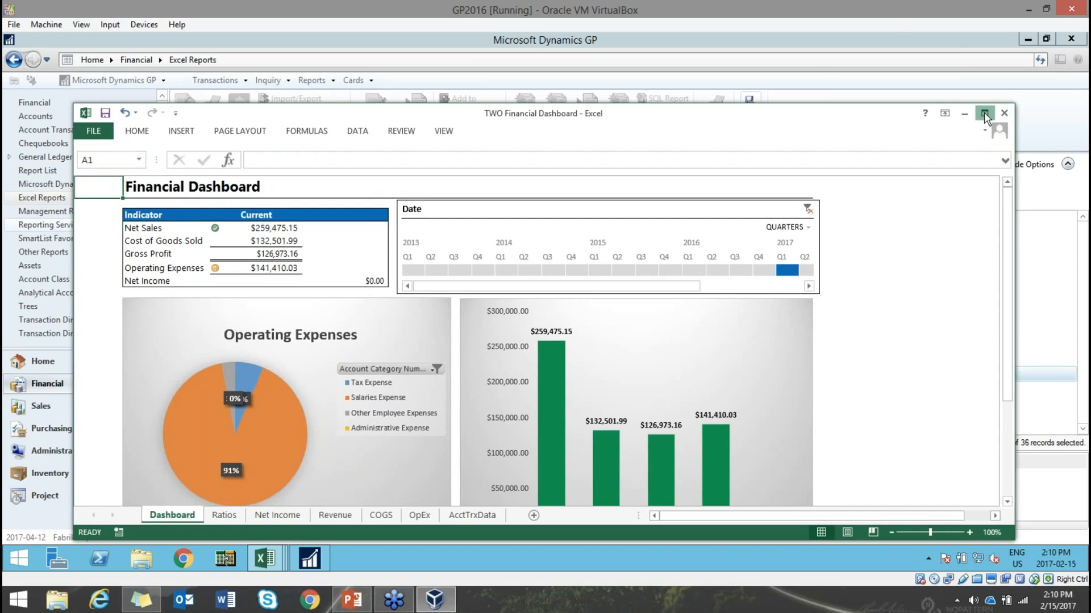
{"action": "left_click", "coordinate": [985, 114]}
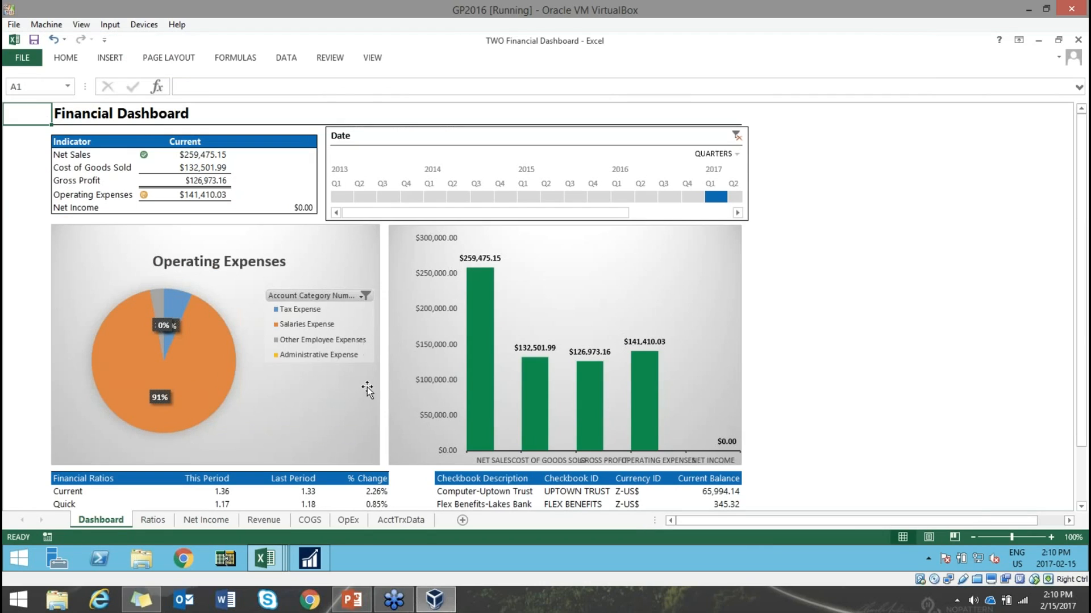
{"action": "left_click", "coordinate": [349, 520]}
{"action": "left_click", "coordinate": [400, 522]}
{"action": "left_click_drag", "start_coordinate": [77, 130], "coordinate": [1007, 142]}
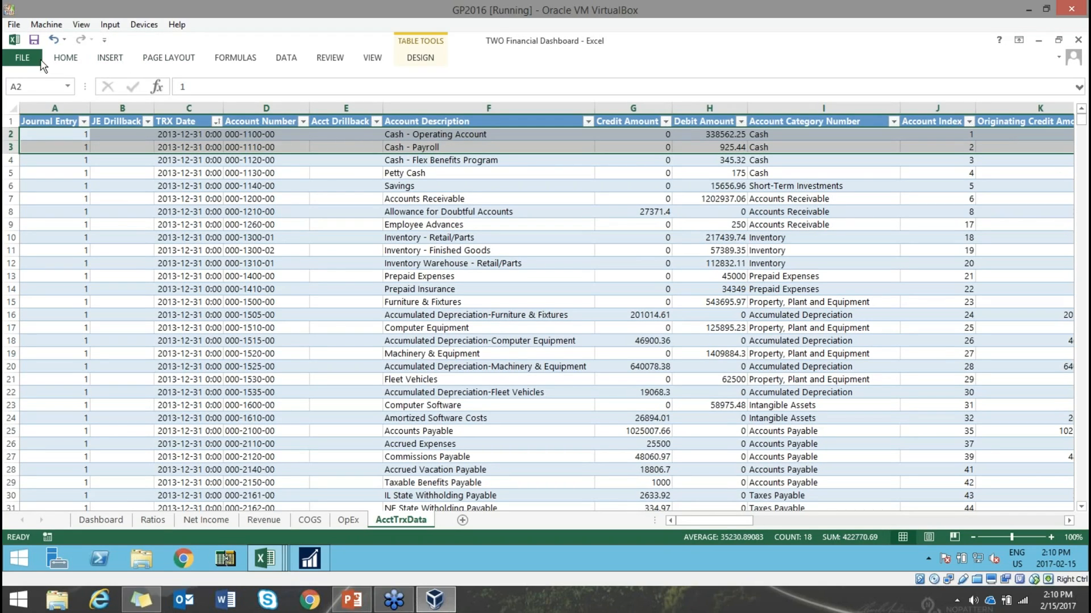
- Refresh all data from GP, check the updated Dashboard ratios, then close the workbook
{"action": "left_click", "coordinate": [286, 58]}
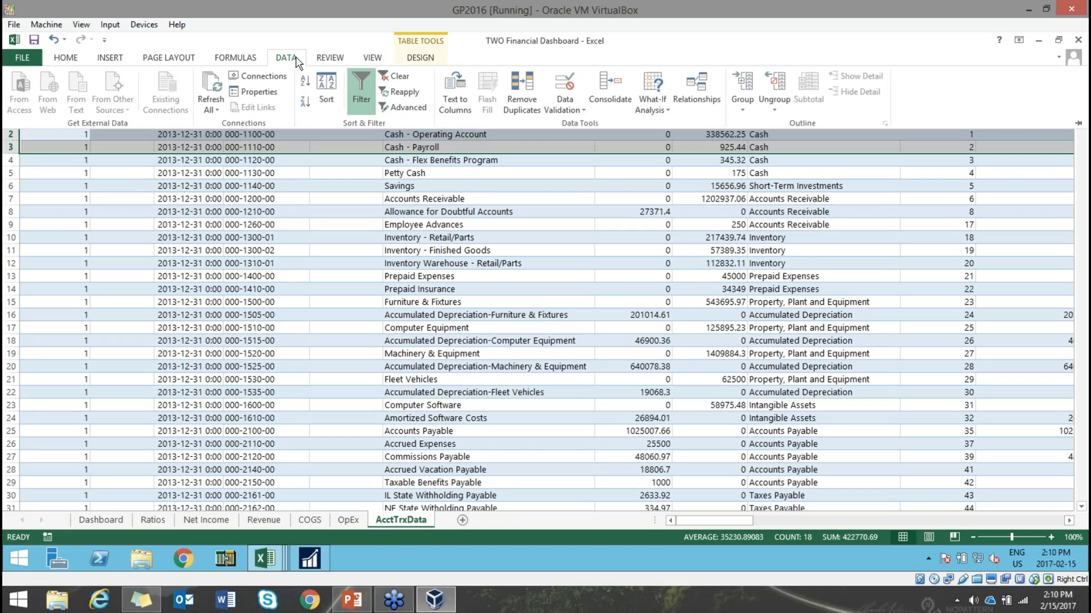
{"action": "left_click", "coordinate": [216, 103]}
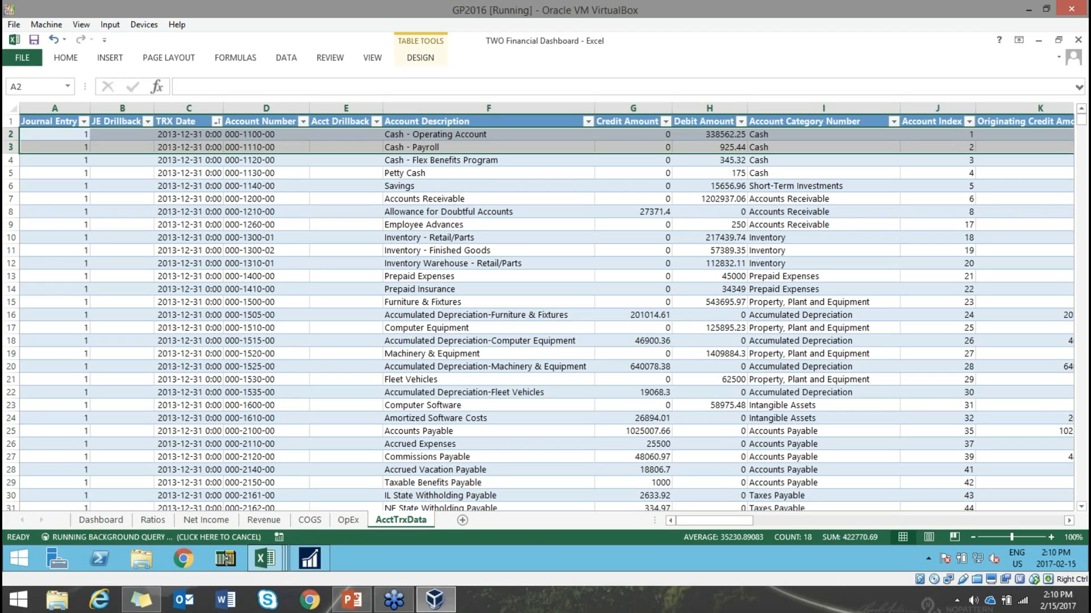
{"action": "left_click", "coordinate": [101, 519]}
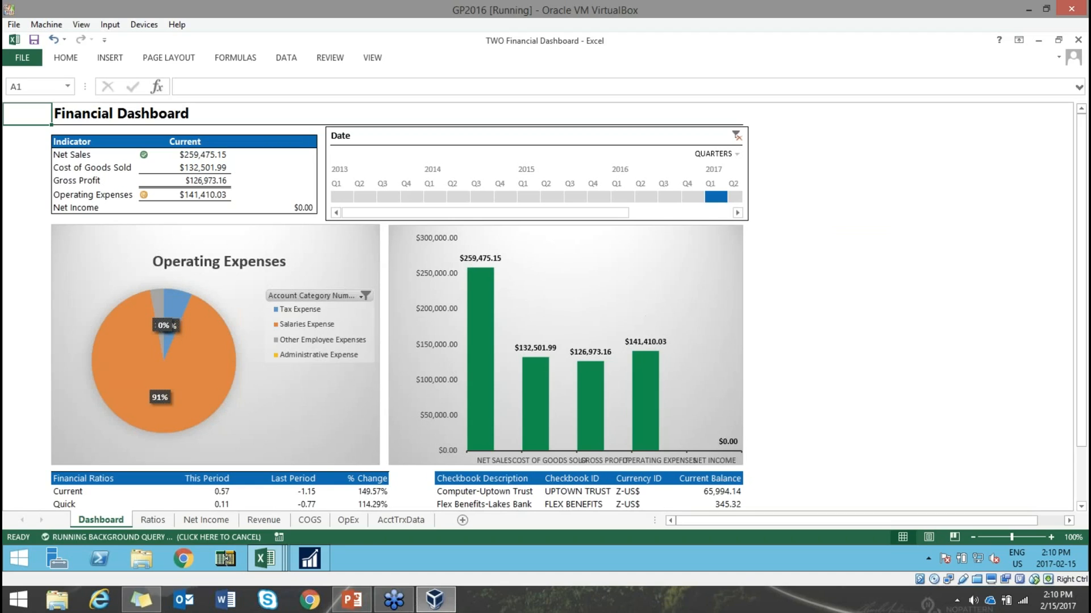
{"action": "left_click", "coordinate": [254, 363]}
{"action": "left_click", "coordinate": [548, 330]}
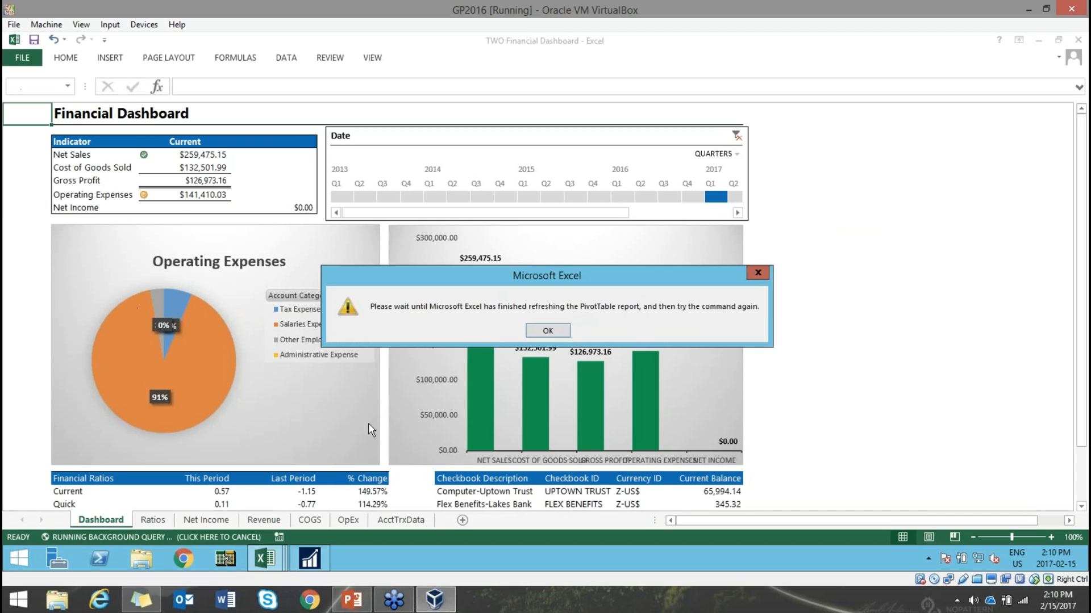
{"action": "left_click", "coordinate": [548, 330]}
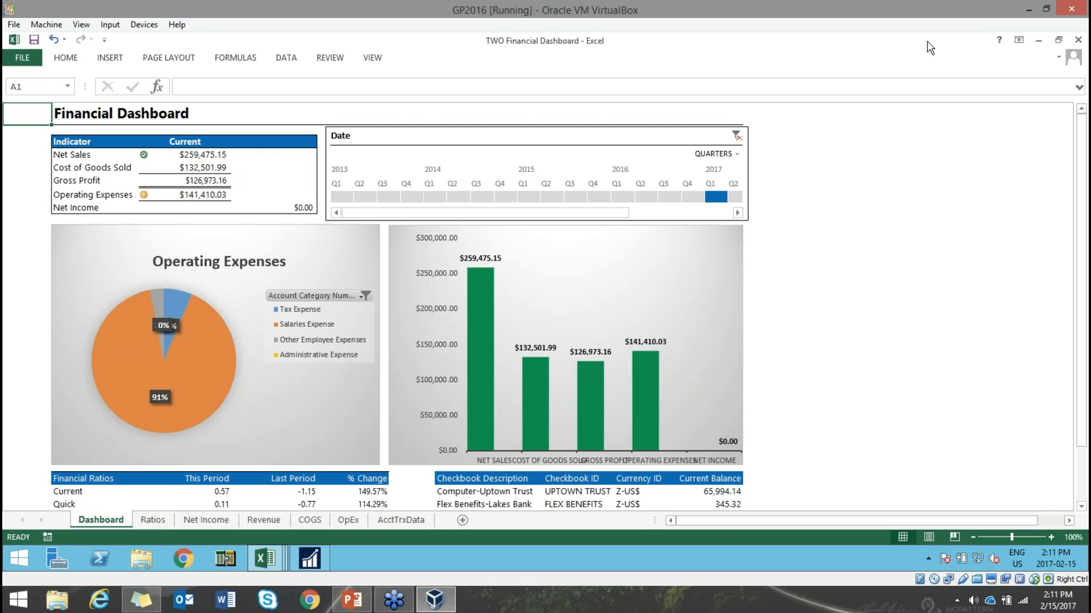
{"action": "left_click_drag", "start_coordinate": [964, 41], "coordinate": [898, 61]}
{"action": "left_click", "coordinate": [996, 59]}
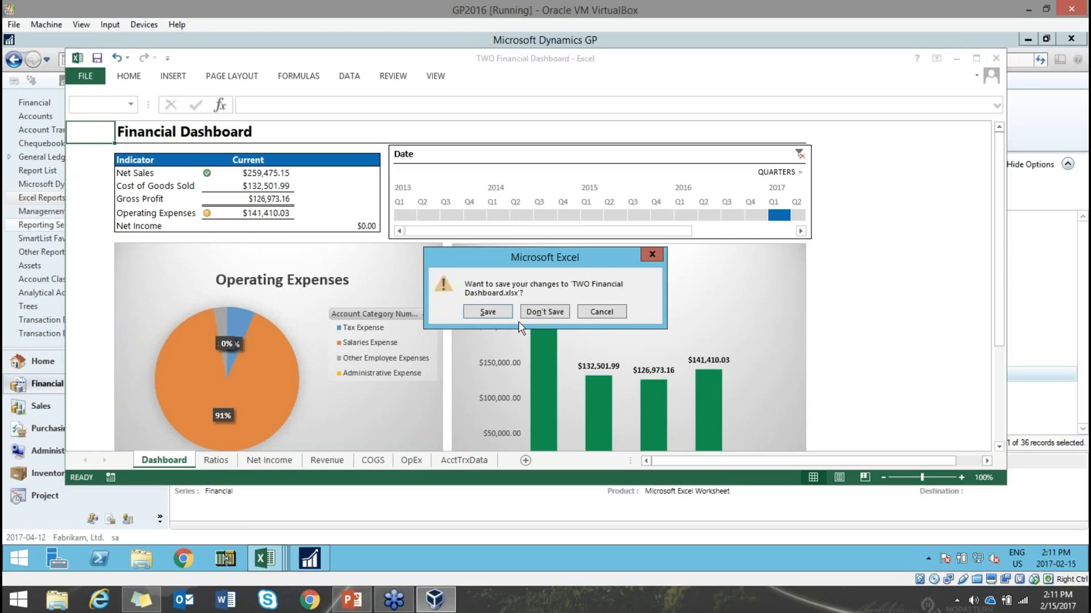
- Discard the dashboard changes, show slide 7 Side Menu Navigation Listing, and return to GP
{"action": "left_click", "coordinate": [534, 315]}
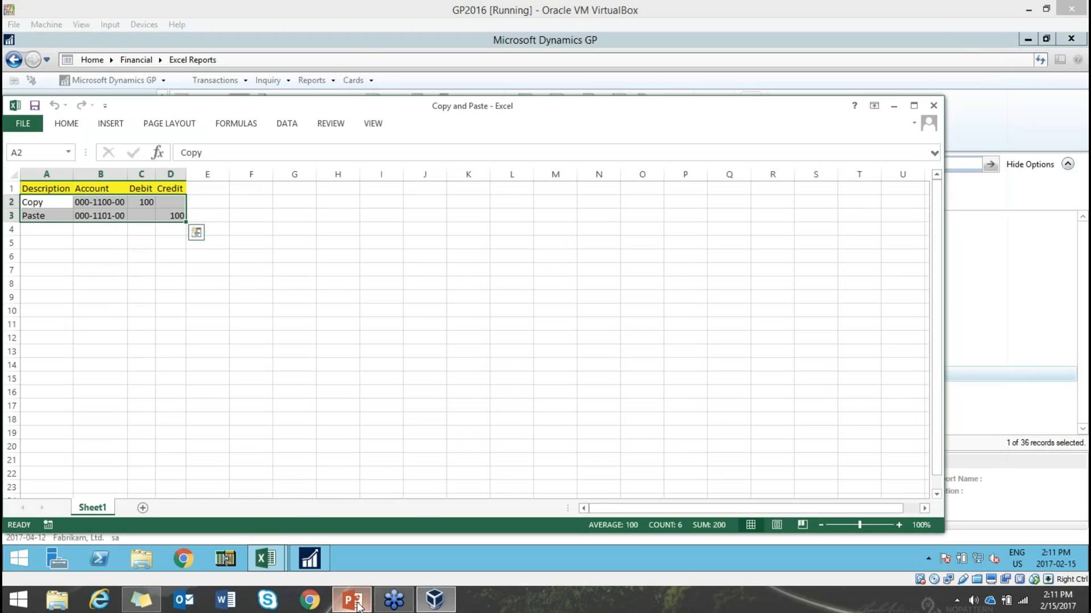
{"action": "left_click", "coordinate": [352, 600]}
{"action": "scroll", "coordinate": [113, 514], "scroll_direction": "down", "scroll_amount": 2}
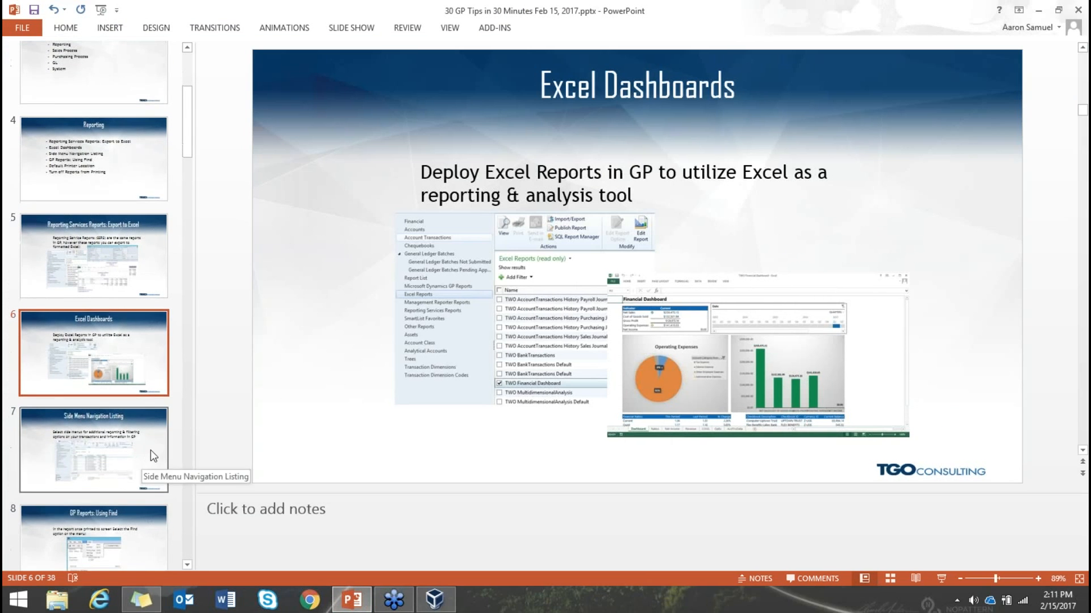
{"action": "left_click", "coordinate": [146, 451]}
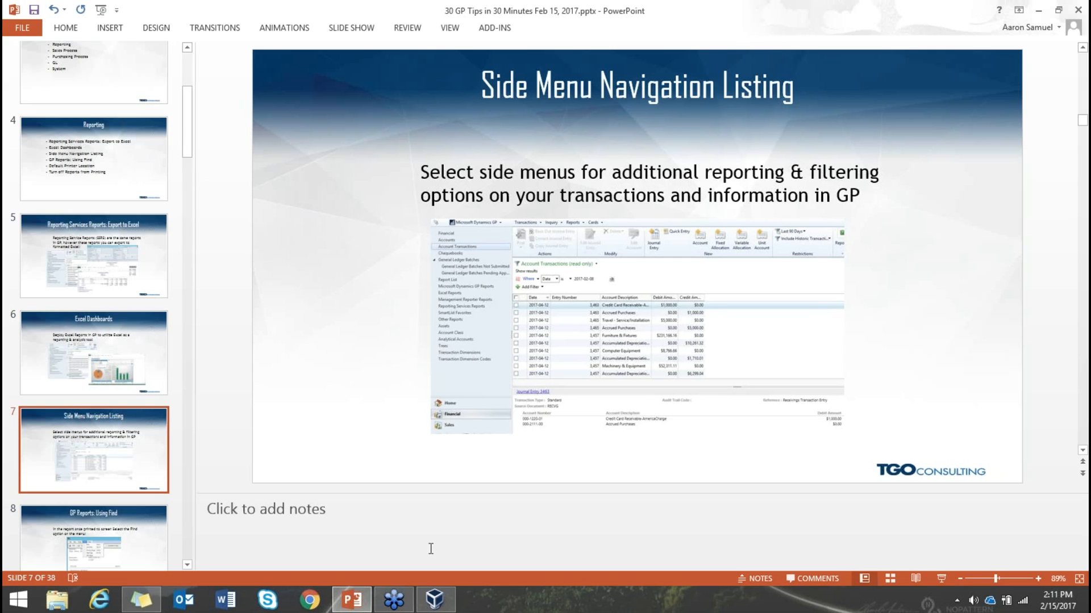
{"action": "left_click", "coordinate": [438, 601]}
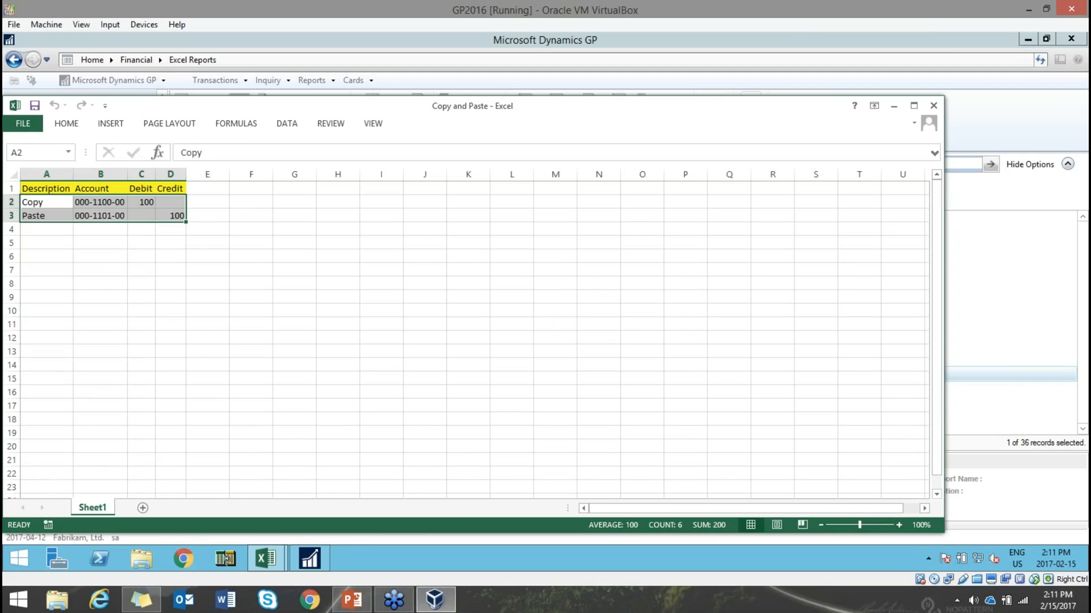
- Open the Financial accounts list and select account 000-1101-00, Cash in Bank - Canada
{"action": "left_click", "coordinate": [1016, 102]}
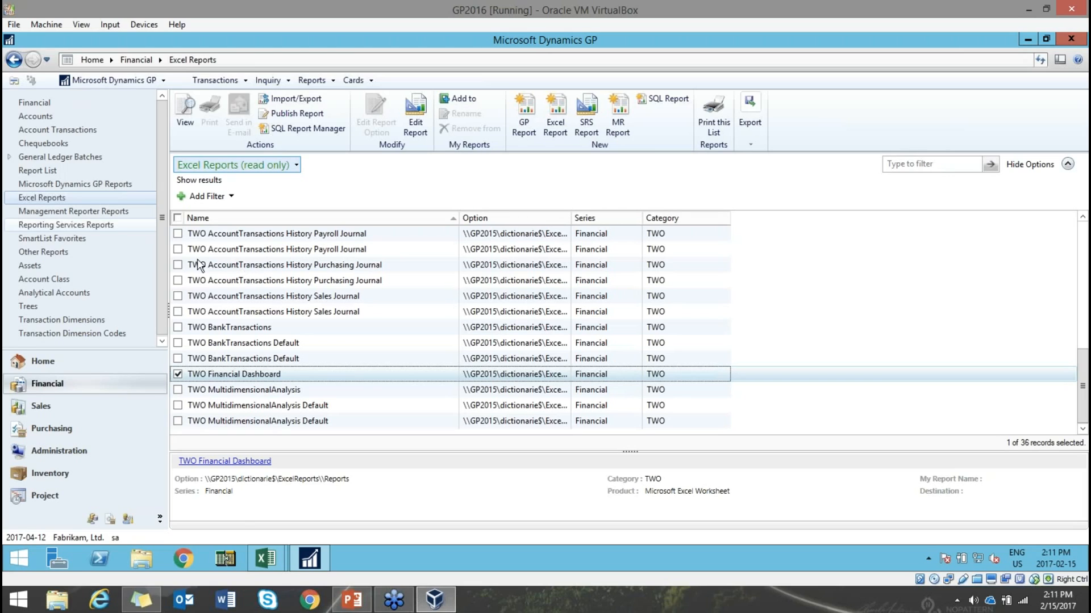
{"action": "left_click", "coordinate": [34, 103]}
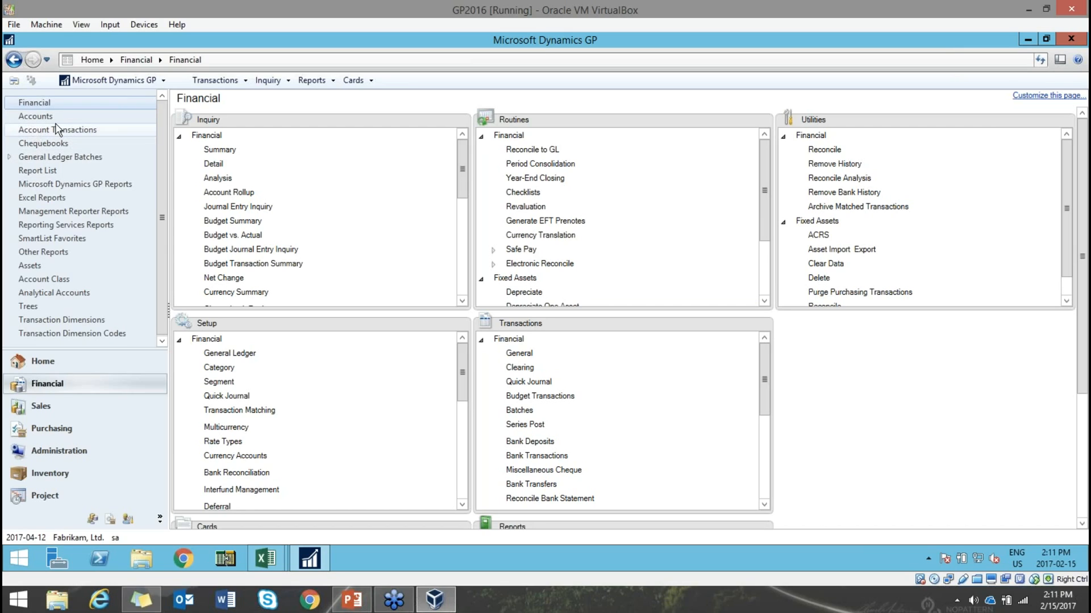
{"action": "left_click", "coordinate": [34, 117]}
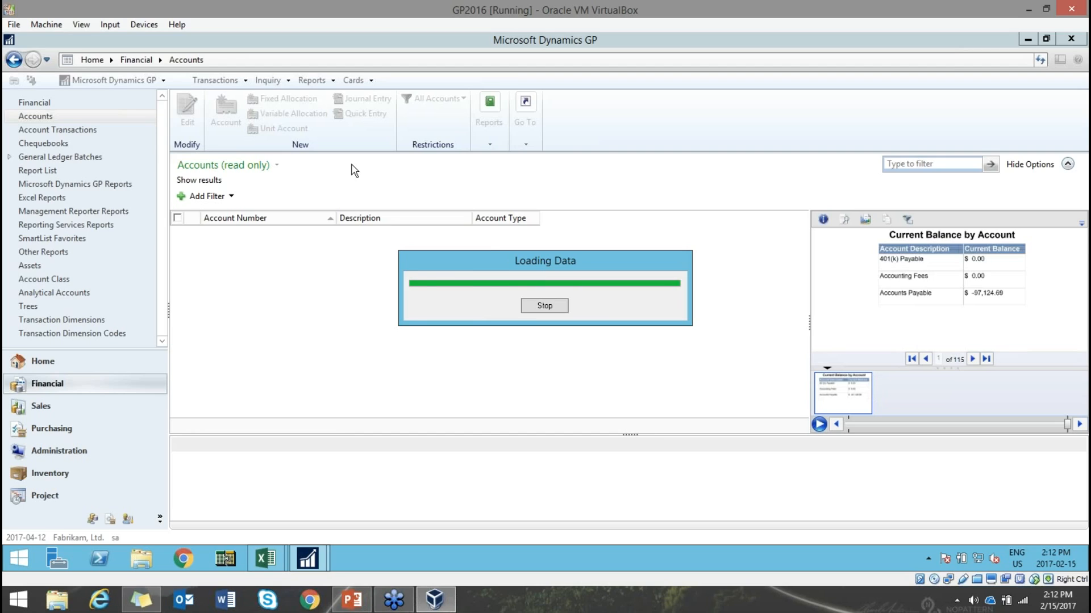
{"action": "left_click", "coordinate": [232, 251]}
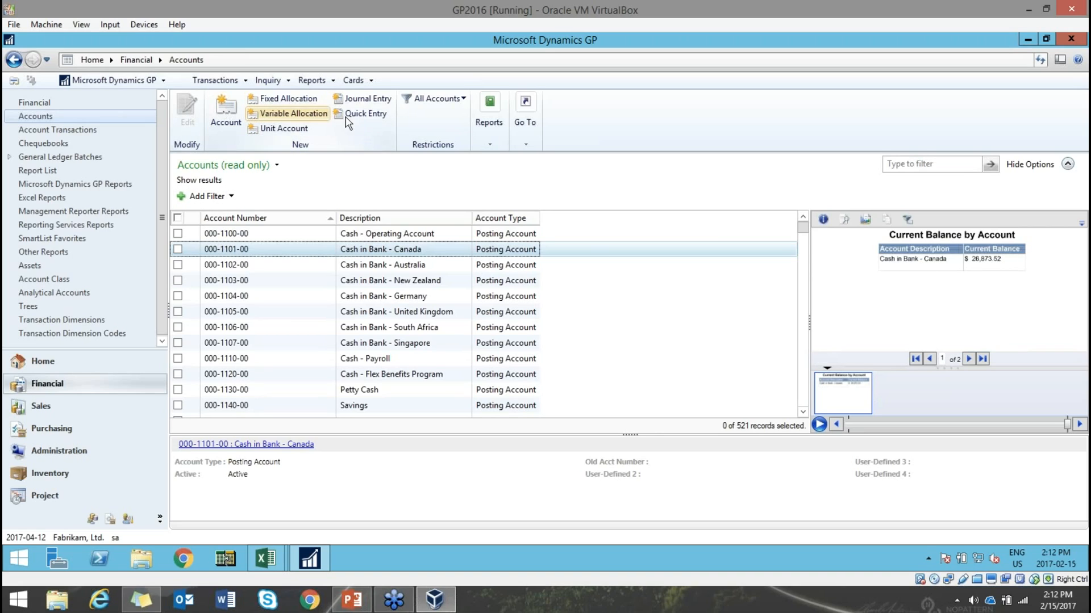
- Open and close a new Account Maintenance window, then go to the Sales area page
{"action": "left_click", "coordinate": [227, 117]}
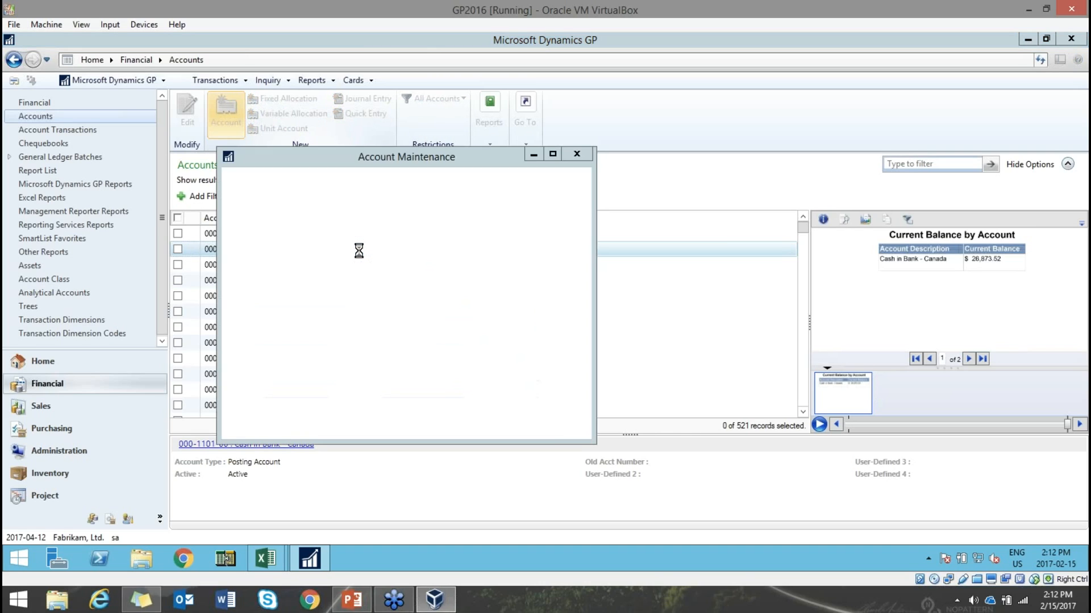
{"action": "left_click", "coordinate": [576, 154]}
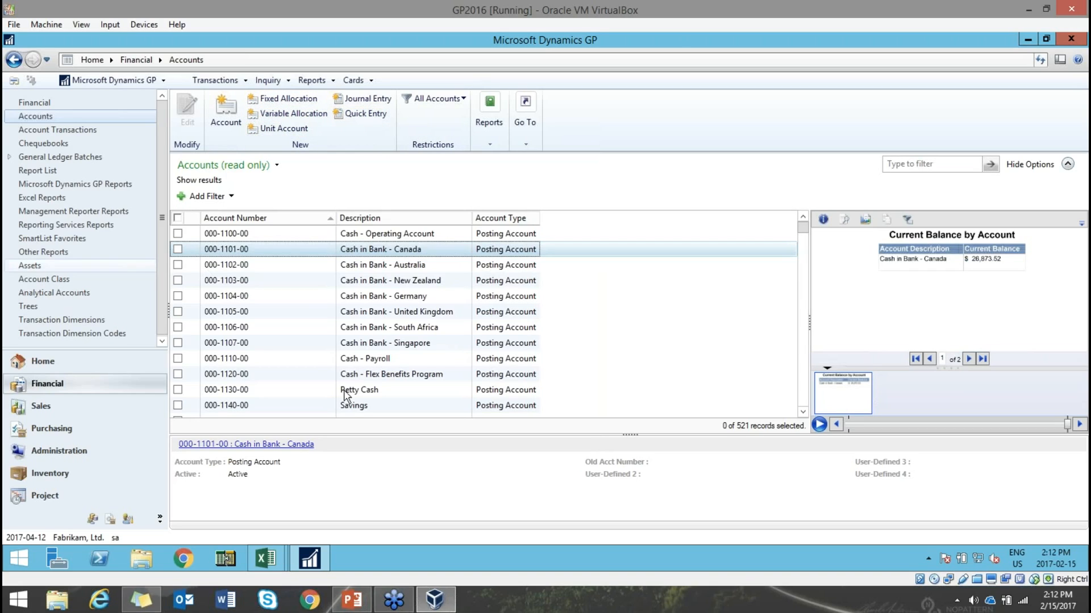
{"action": "left_click", "coordinate": [69, 407]}
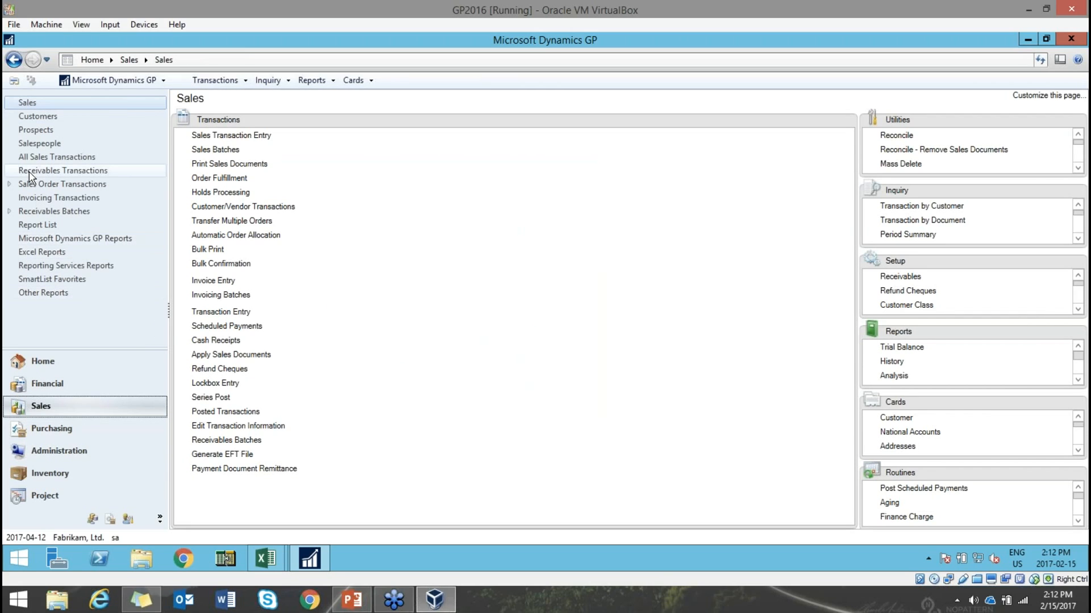
- Open the Sales Customers list, select a customer, enlarge the details pane, and open then close Customer Maintenance
{"action": "left_click", "coordinate": [71, 117]}
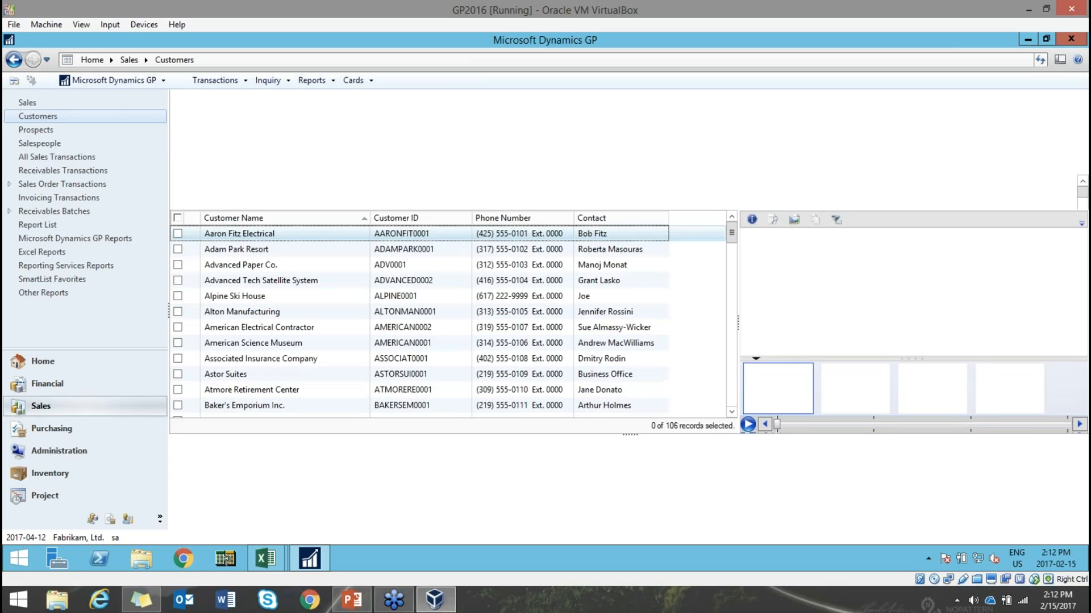
{"action": "left_click", "coordinate": [240, 250]}
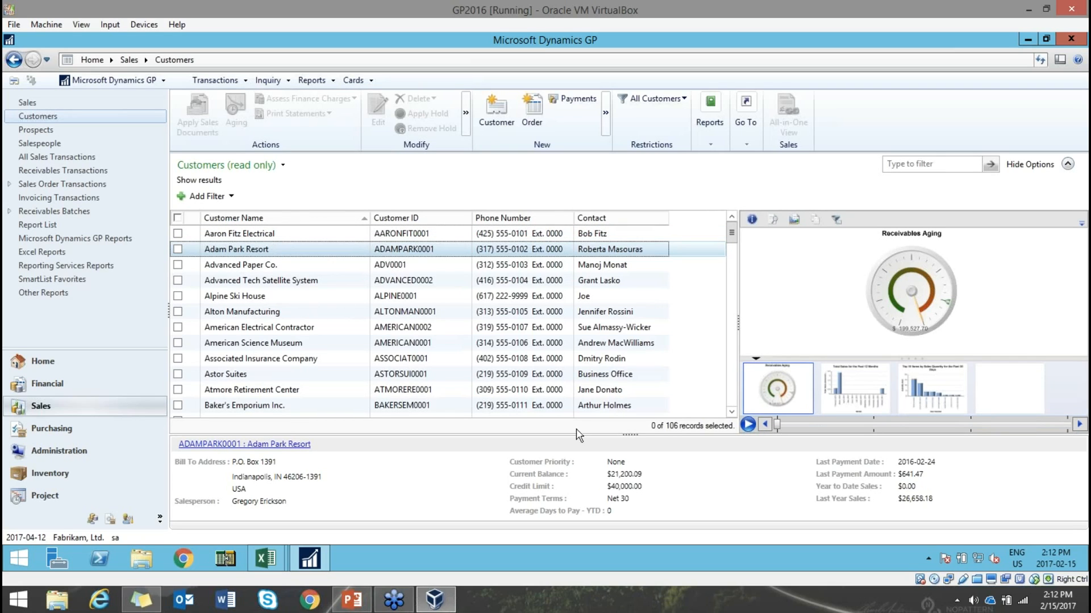
{"action": "left_click_drag", "start_coordinate": [629, 435], "coordinate": [636, 397]}
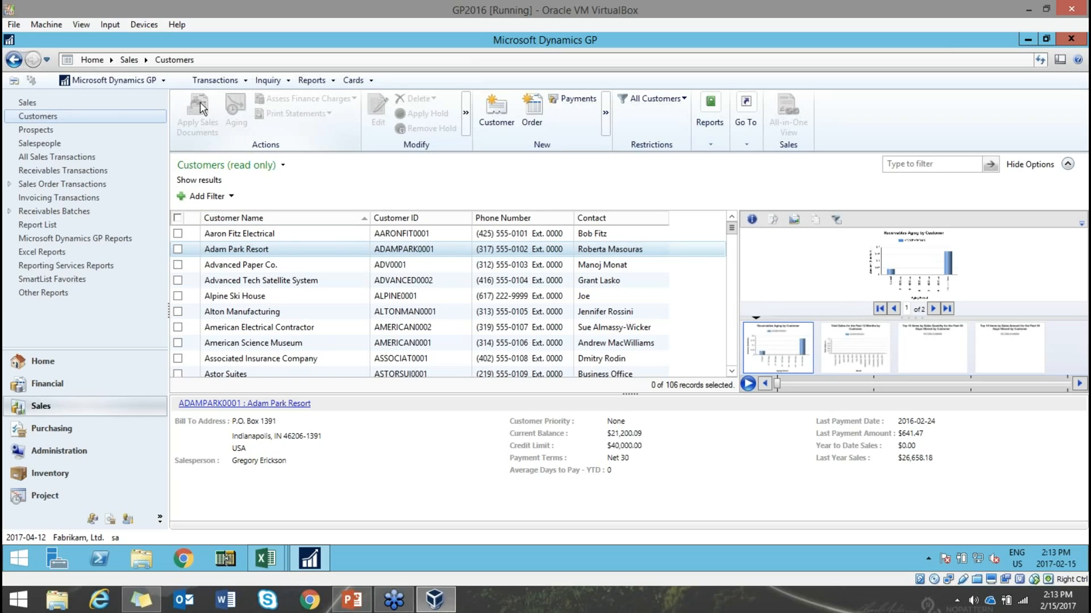
{"action": "left_click", "coordinate": [498, 114]}
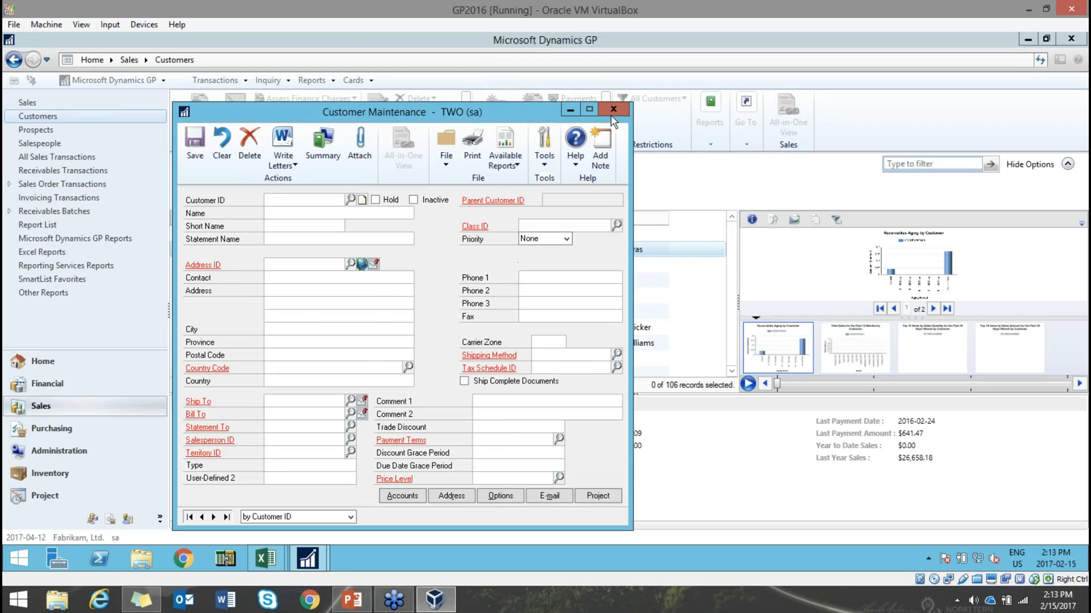
{"action": "left_click", "coordinate": [613, 110]}
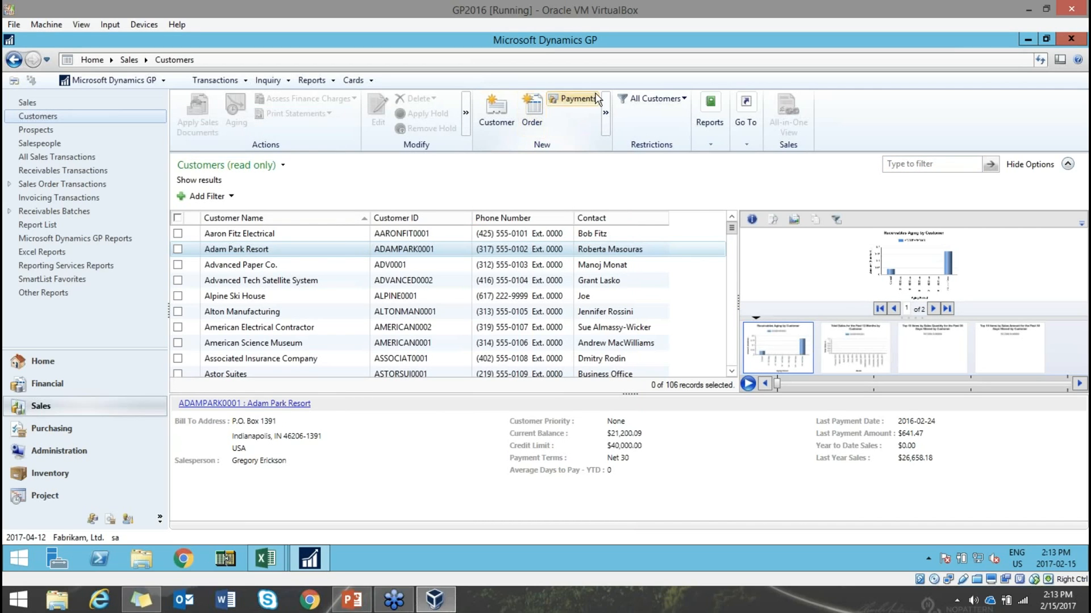
- Filter the Customers list to Current Balance is not 0 and scroll through the 96 results
{"action": "left_click", "coordinate": [219, 197]}
{"action": "left_click", "coordinate": [304, 196]}
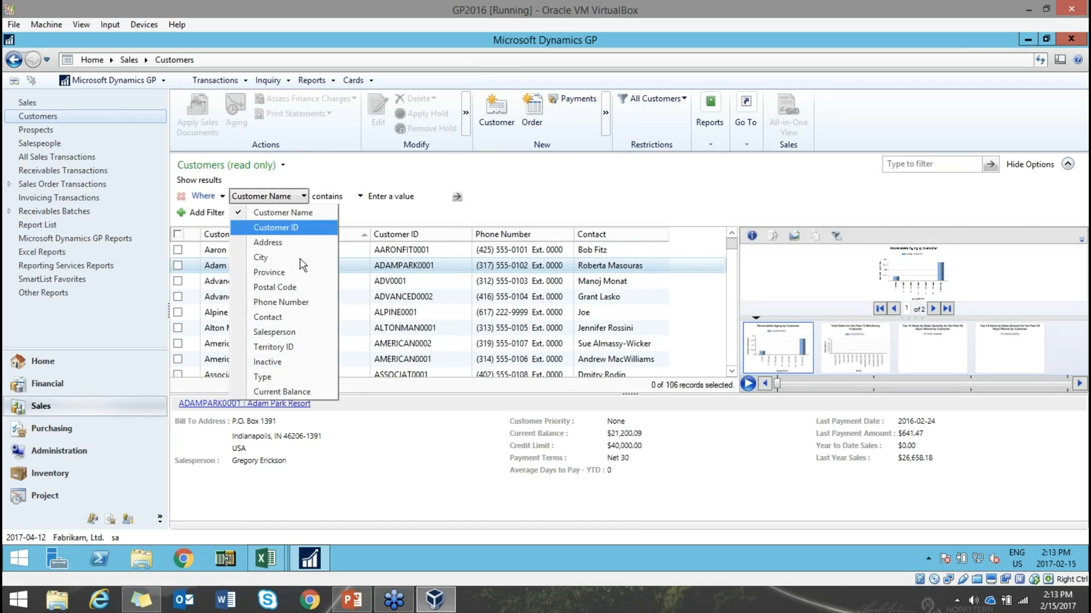
{"action": "left_click", "coordinate": [293, 390]}
{"action": "left_click", "coordinate": [341, 199]}
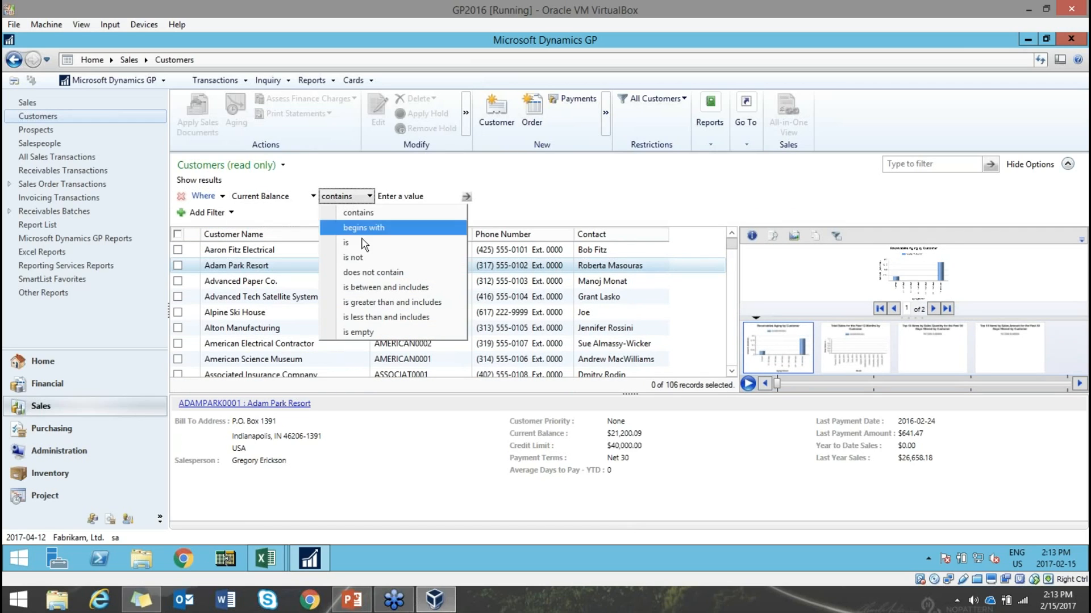
{"action": "left_click", "coordinate": [370, 266]}
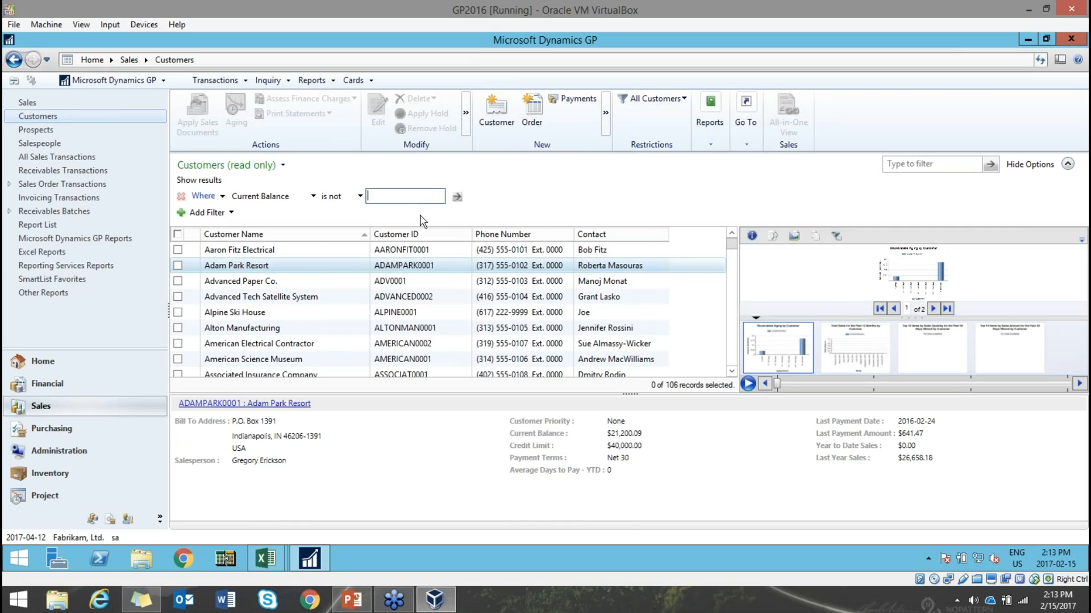
{"action": "type", "text": "0"}
{"action": "left_click", "coordinate": [457, 197]}
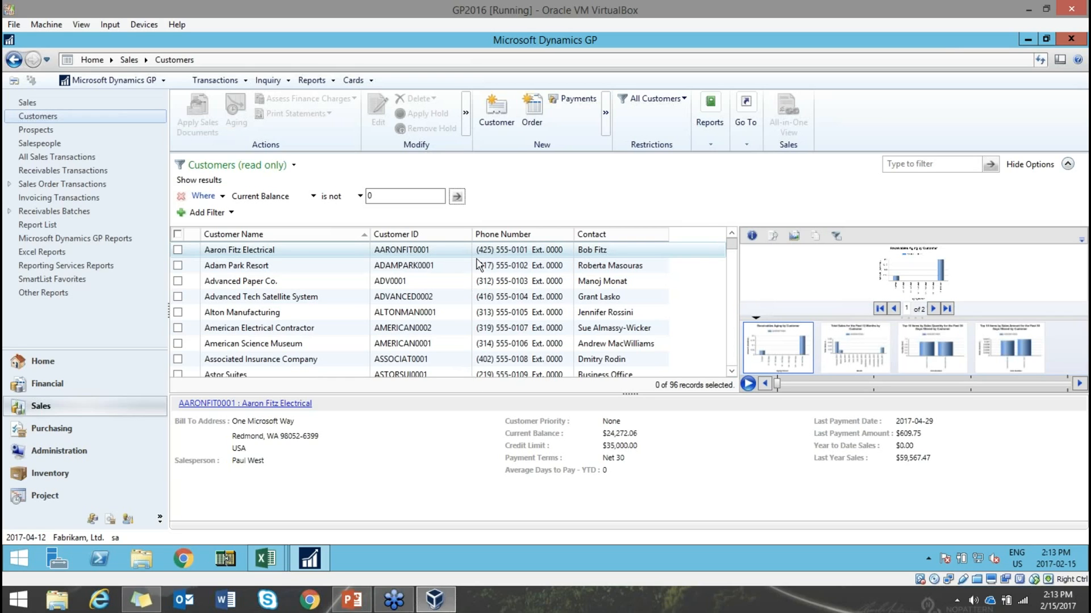
{"action": "scroll", "coordinate": [475, 314], "scroll_direction": "down", "scroll_amount": 6}
{"action": "scroll", "coordinate": [474, 314], "scroll_direction": "down", "scroll_amount": 10}
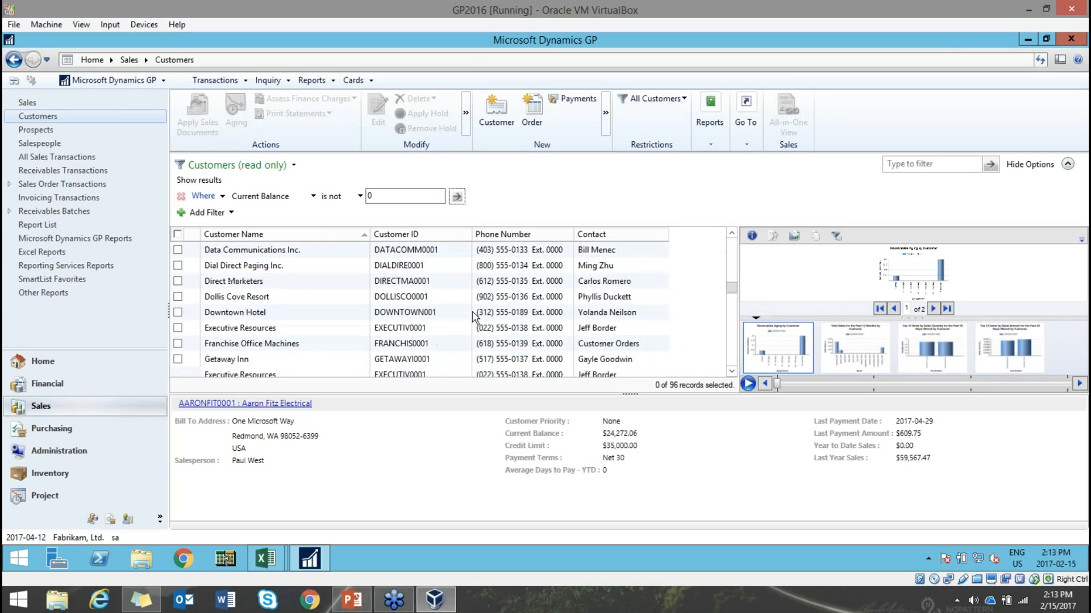
{"action": "scroll", "coordinate": [474, 314], "scroll_direction": "up", "scroll_amount": 18}
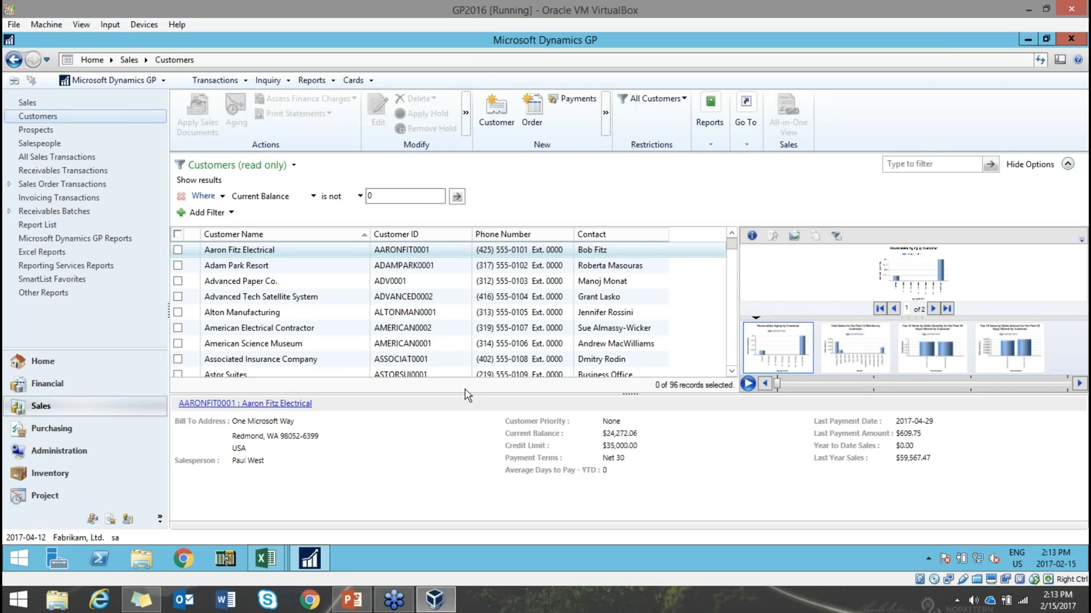
- Advance PowerPoint to slide 8, GP Reports: Using Find, and return to Dynamics GP
{"action": "left_click", "coordinate": [352, 600]}
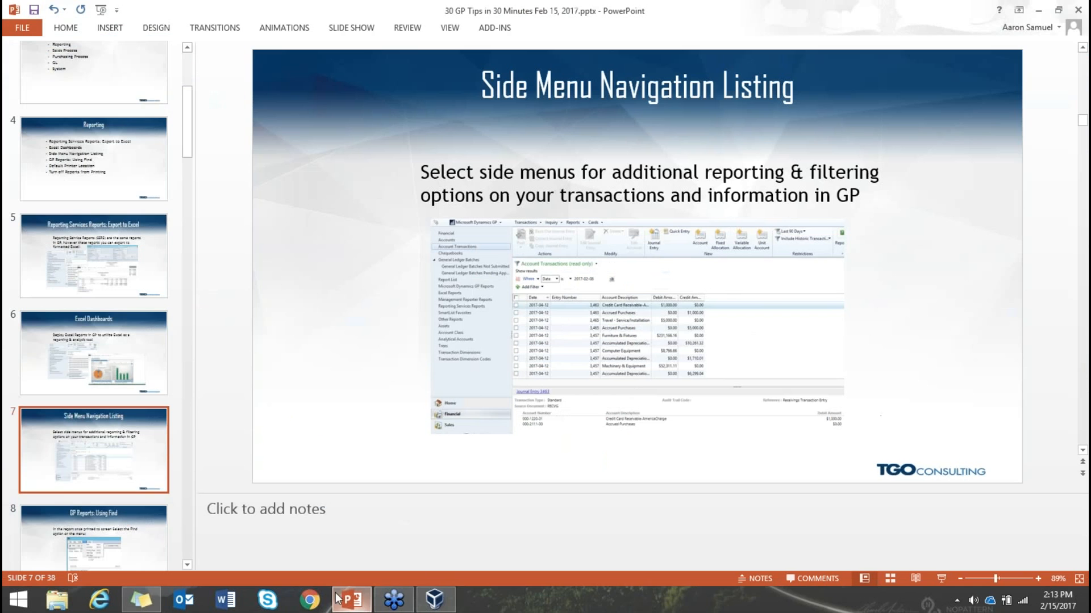
{"action": "scroll", "coordinate": [107, 456], "scroll_direction": "down", "scroll_amount": 3}
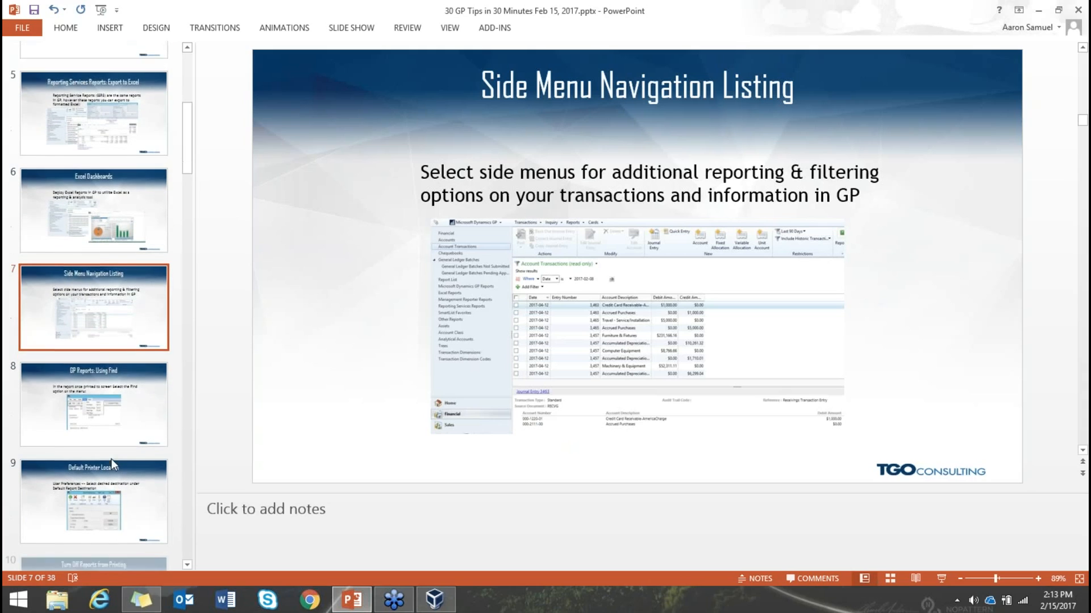
{"action": "left_click", "coordinate": [138, 419]}
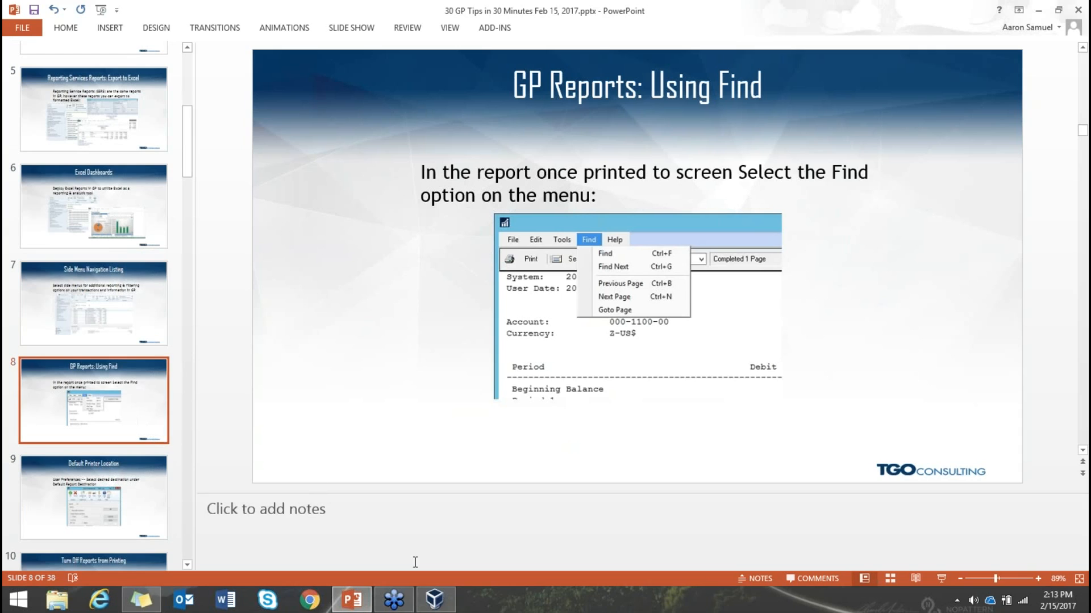
{"action": "left_click", "coordinate": [438, 605]}
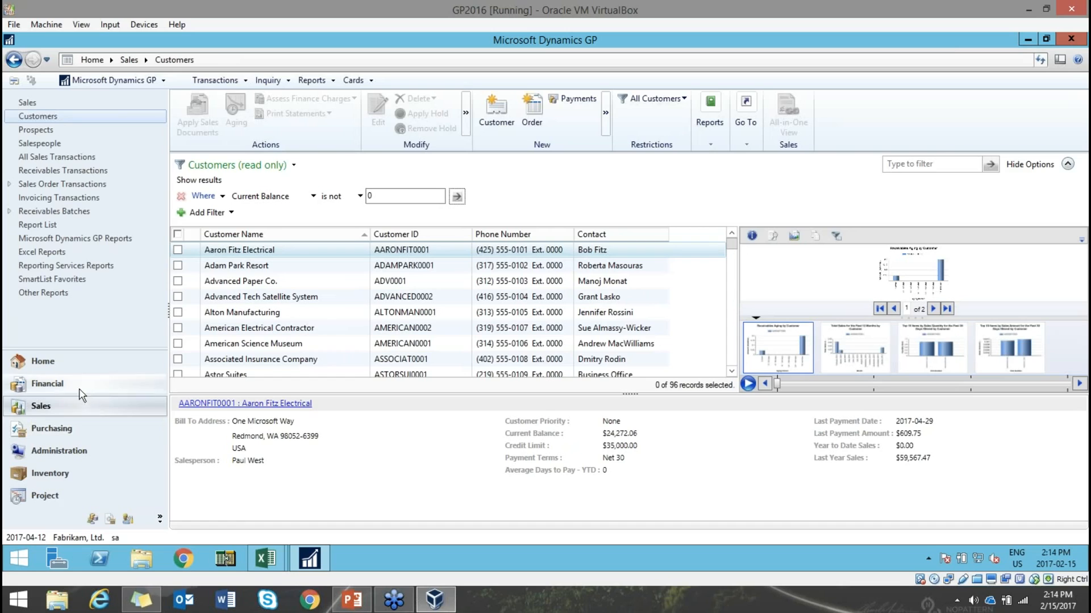
- Print the Financial Summary Inquiry for account 000-1100-00 to screen and widen the report window
{"action": "left_click", "coordinate": [35, 384]}
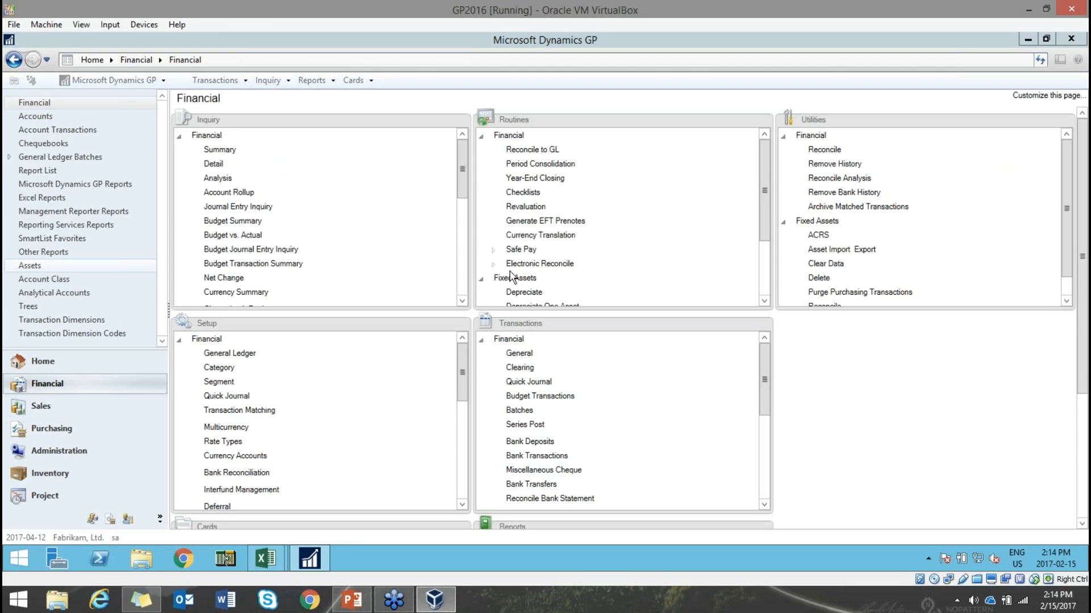
{"action": "left_click", "coordinate": [220, 150]}
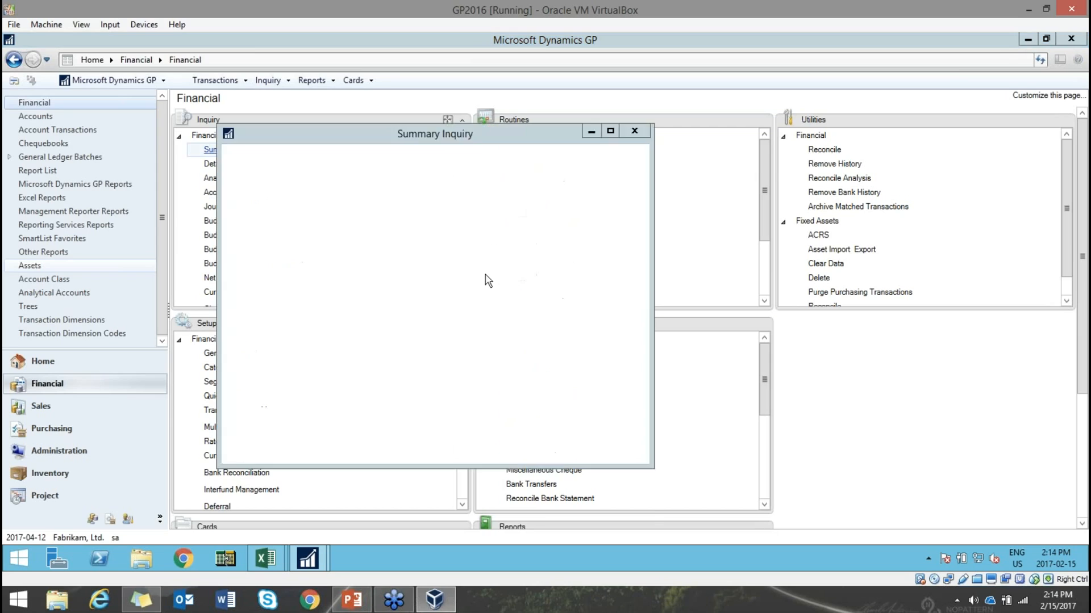
{"action": "left_click", "coordinate": [430, 223]}
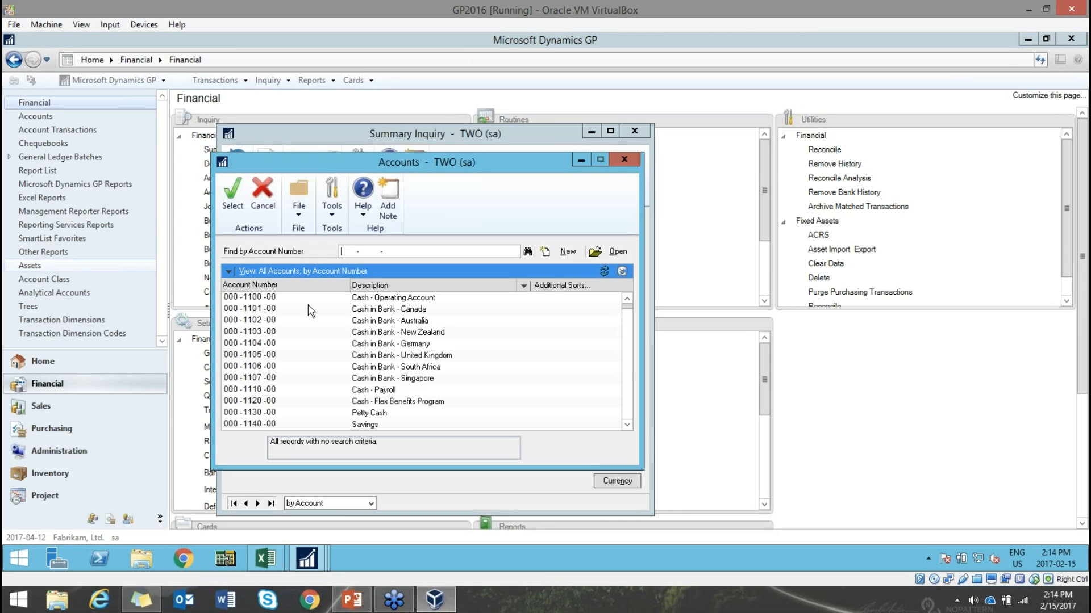
{"action": "double_click", "coordinate": [396, 295]}
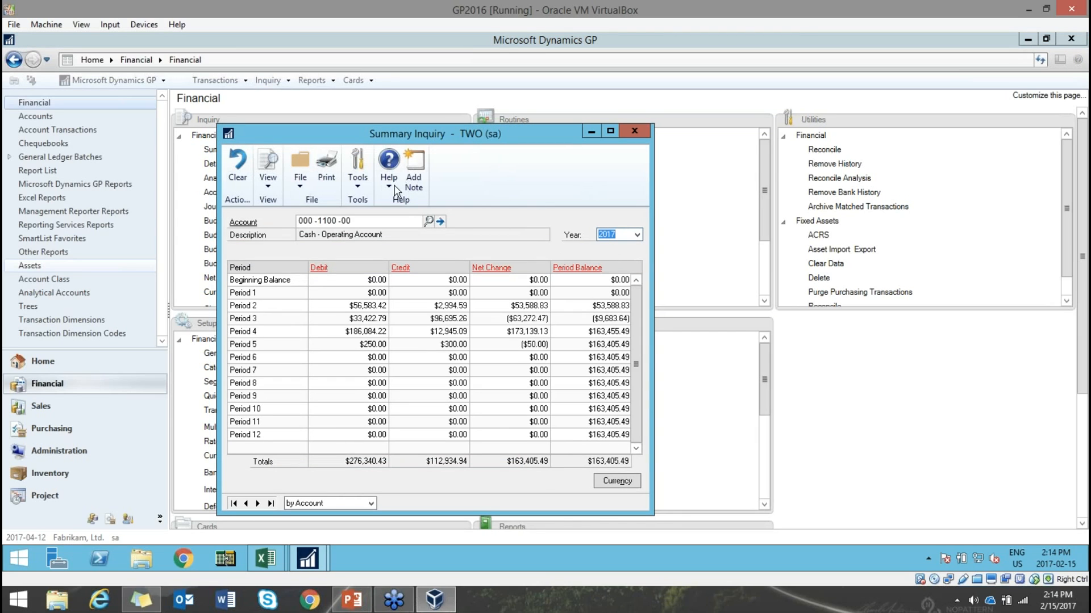
{"action": "left_click", "coordinate": [326, 167]}
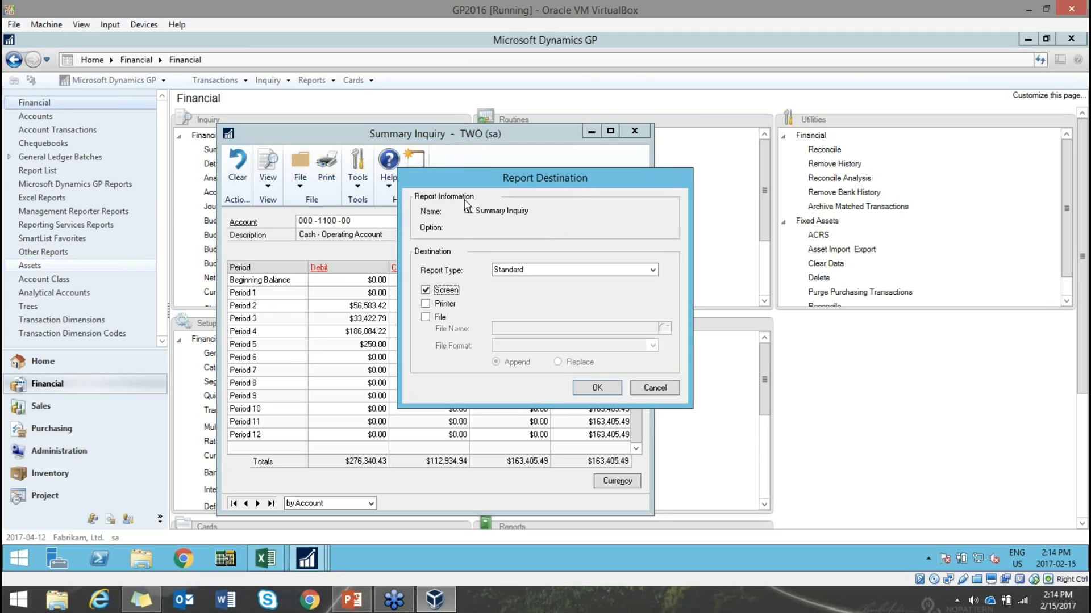
{"action": "left_click", "coordinate": [591, 384]}
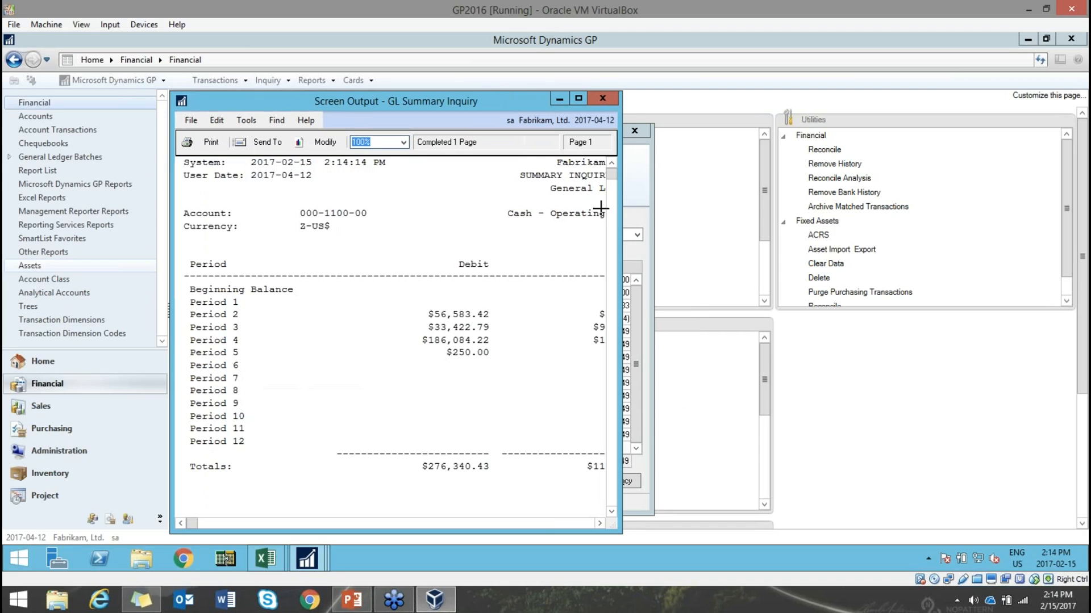
{"action": "left_click_drag", "start_coordinate": [622, 202], "coordinate": [960, 200]}
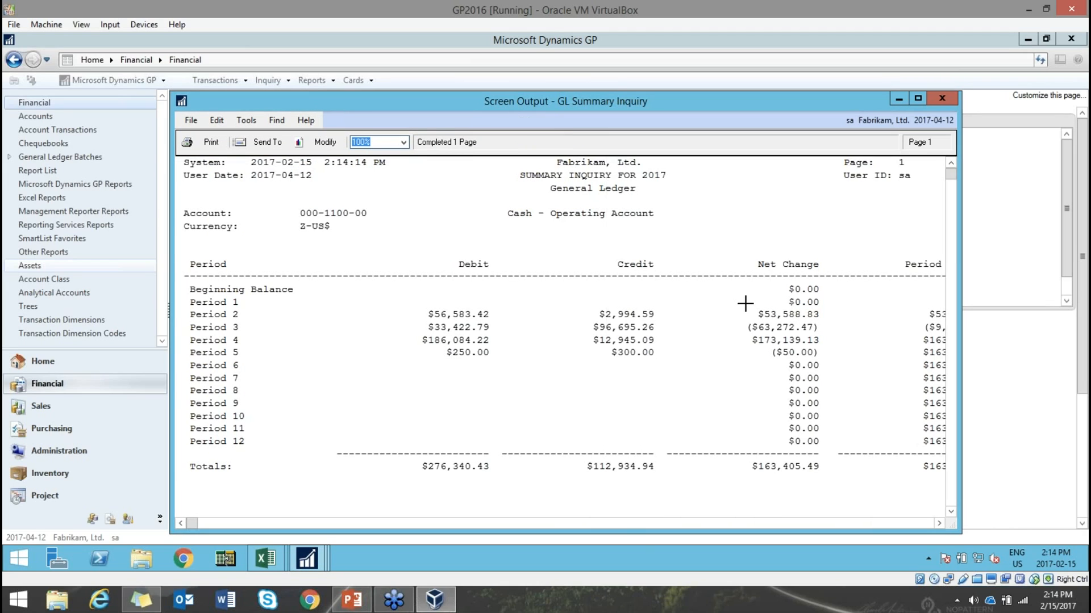
{"action": "left_click_drag", "start_coordinate": [960, 258], "coordinate": [1026, 259]}
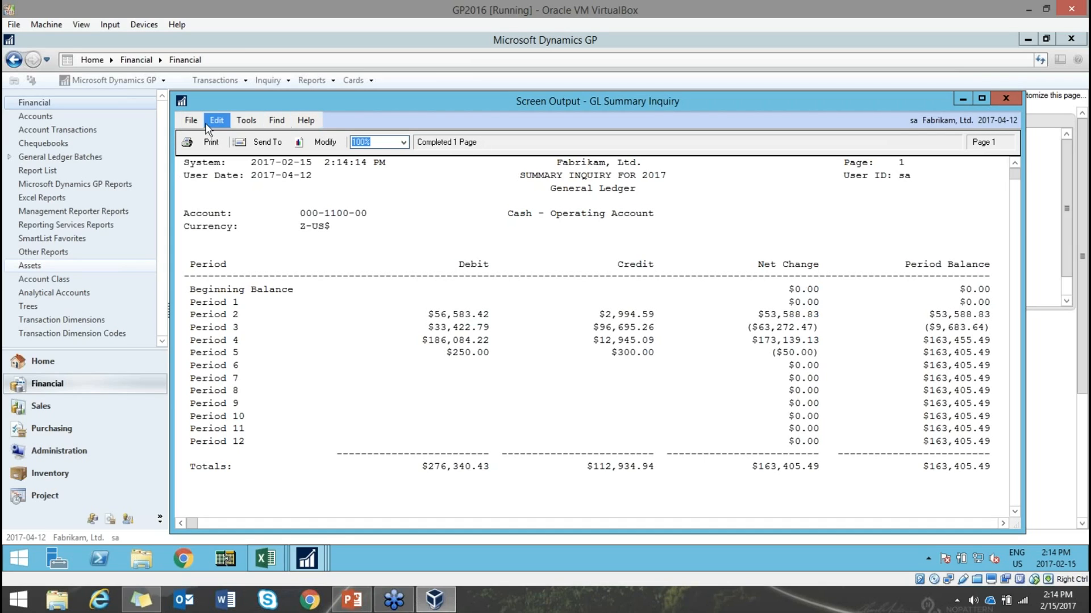
- Use Find to search the report for 'Period 4', then Find Next until not found
{"action": "left_click", "coordinate": [277, 119]}
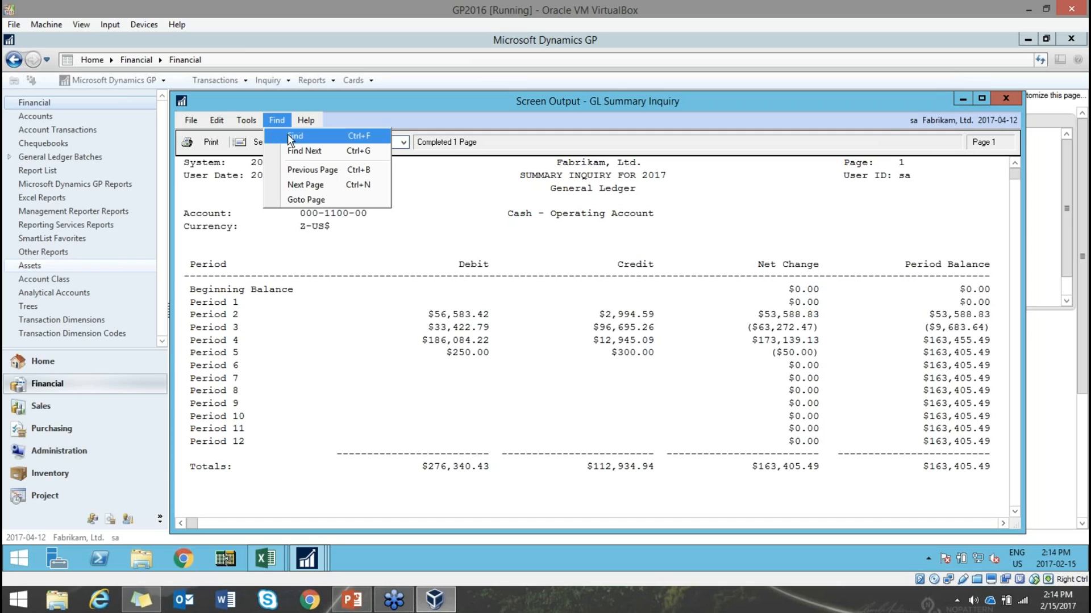
{"action": "left_click", "coordinate": [294, 136]}
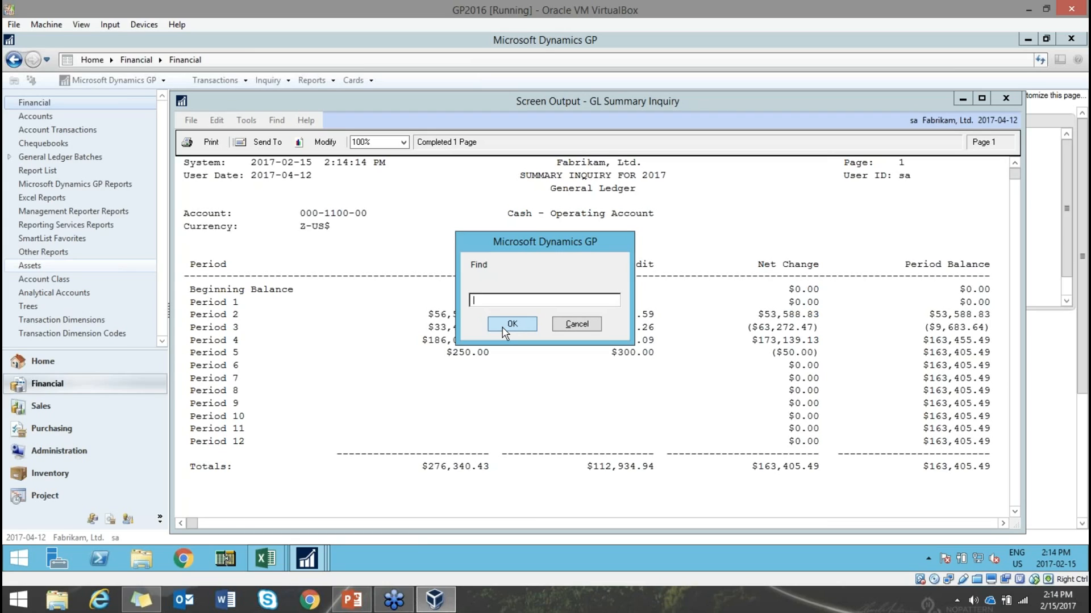
{"action": "type", "text": "Period 4"}
{"action": "left_click", "coordinate": [503, 330]}
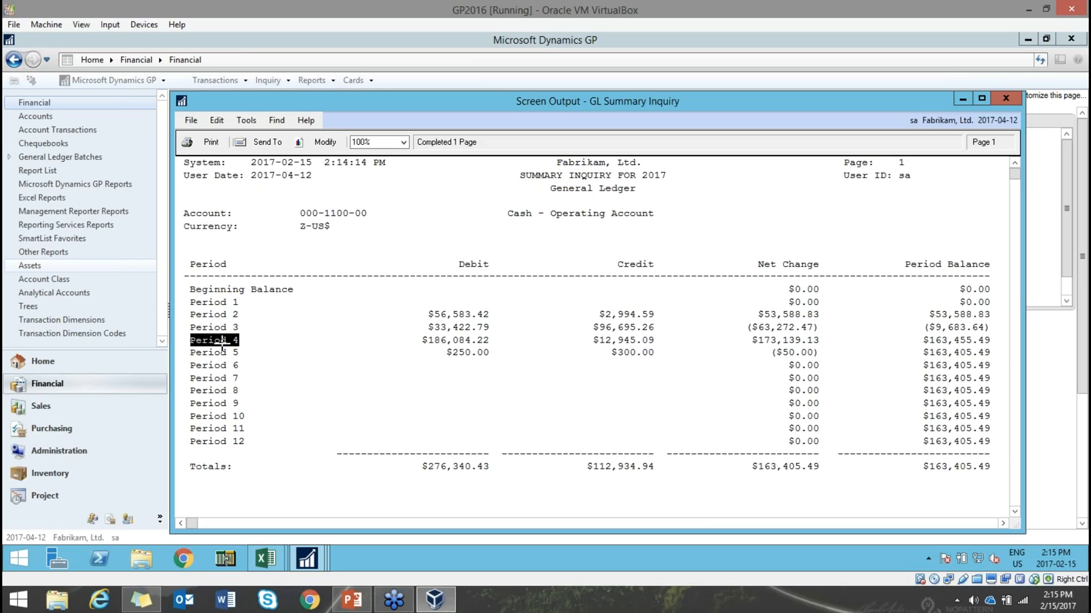
{"action": "left_click", "coordinate": [275, 119]}
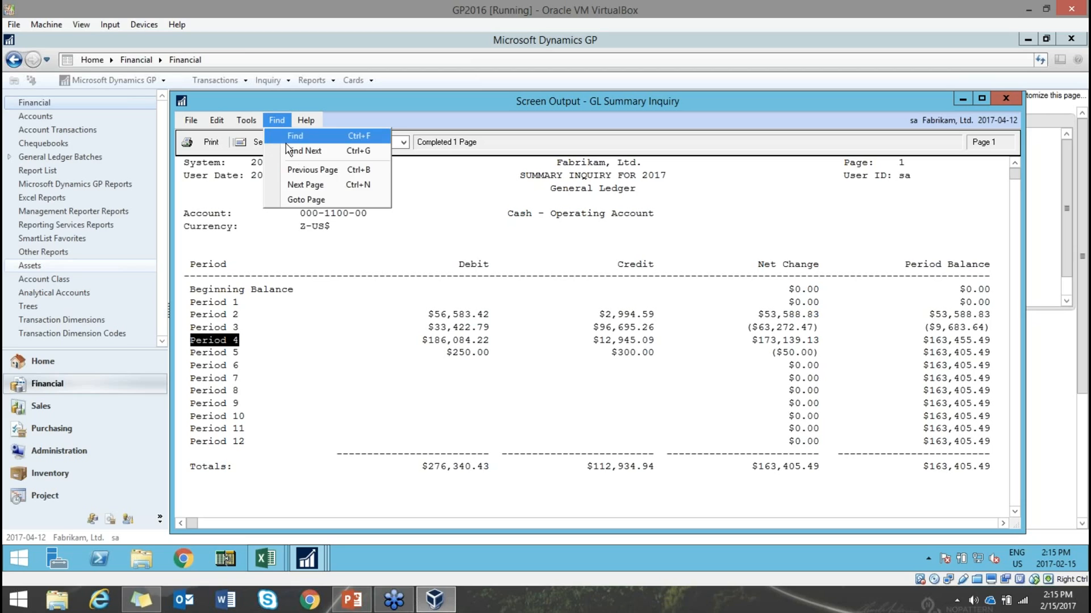
{"action": "left_click", "coordinate": [291, 149]}
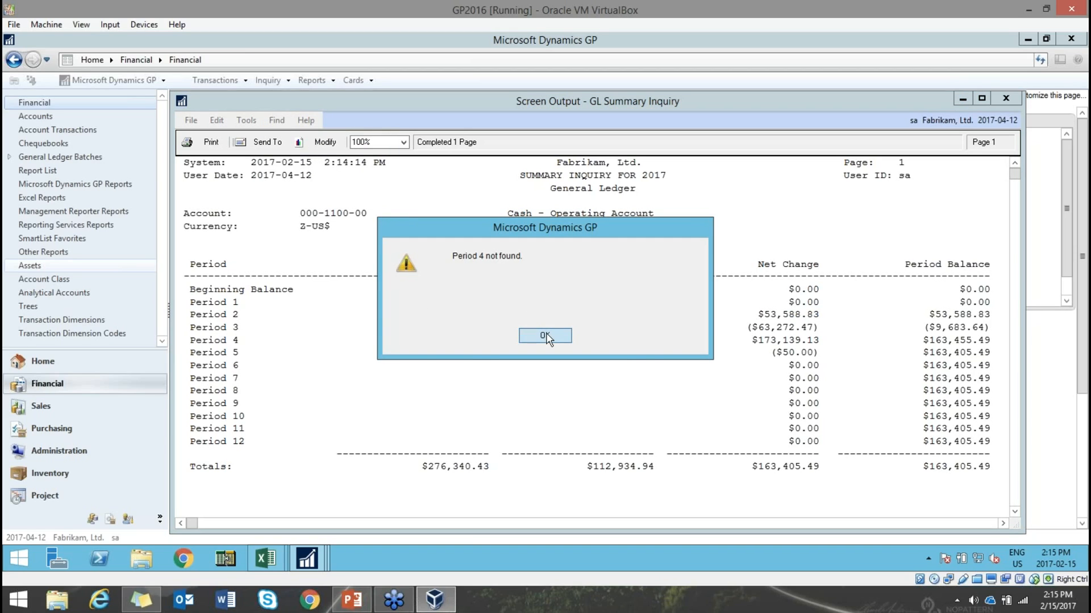
{"action": "left_click", "coordinate": [611, 335]}
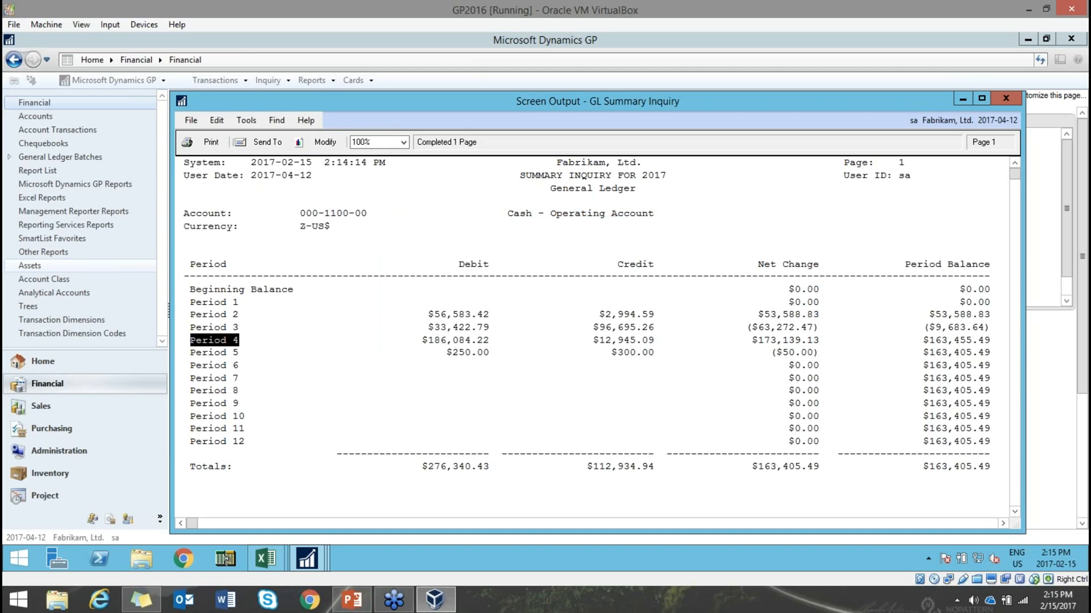
- Close the on-screen report and the Summary Inquiry window, then switch to the presentation
{"action": "left_click", "coordinate": [1006, 99]}
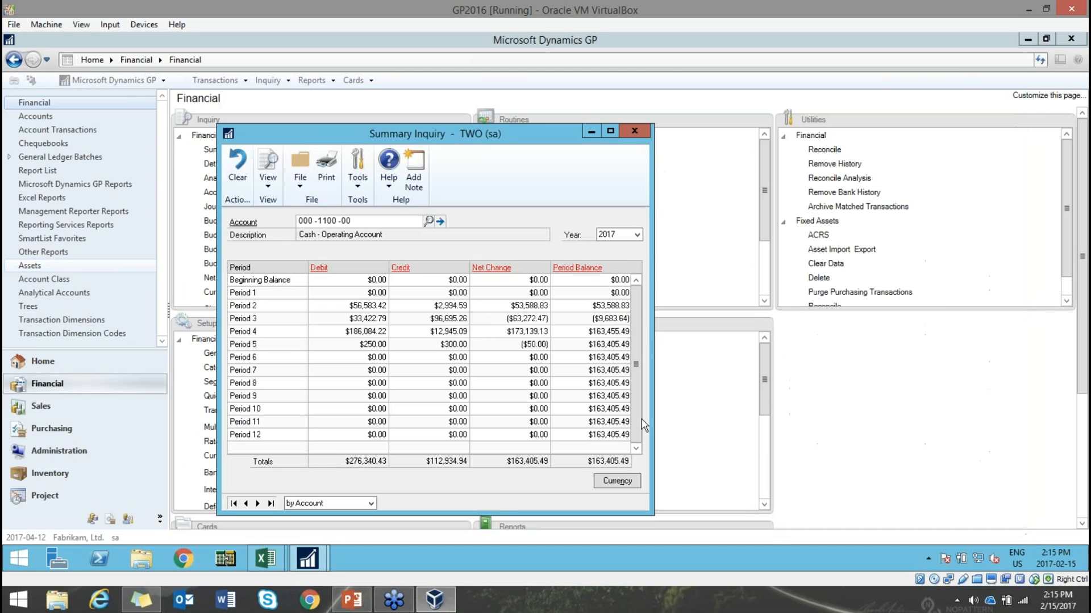
{"action": "left_click", "coordinate": [634, 131]}
{"action": "left_click", "coordinate": [351, 601]}
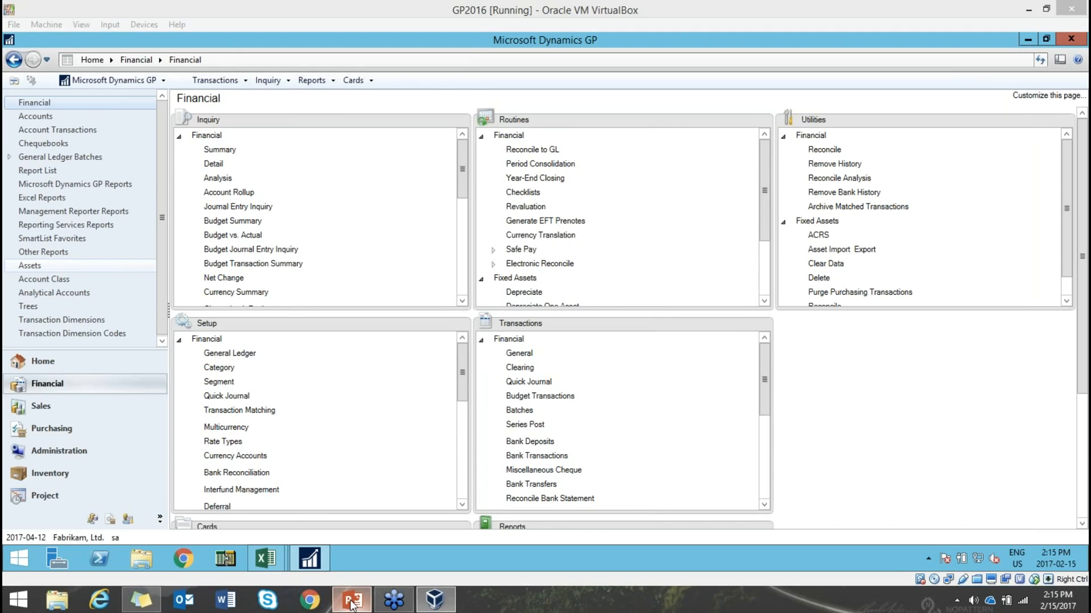
- Scroll the slide thumbnails and show slide 9, Default Printer Location
{"action": "scroll", "coordinate": [150, 420], "scroll_direction": "down", "scroll_amount": 3}
{"action": "scroll", "coordinate": [148, 420], "scroll_direction": "down", "scroll_amount": 1}
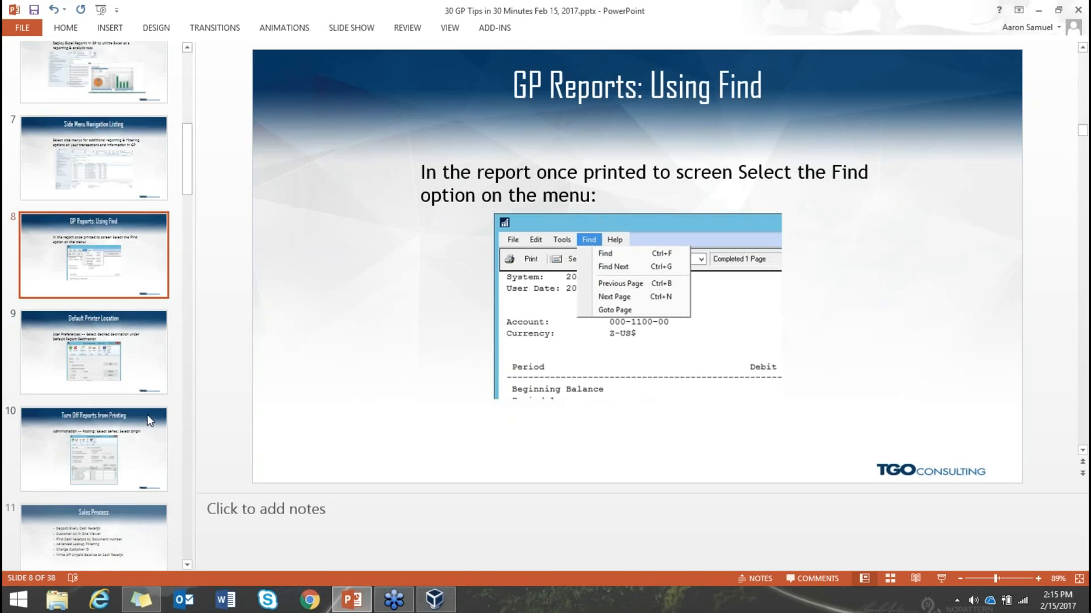
{"action": "left_click", "coordinate": [152, 356]}
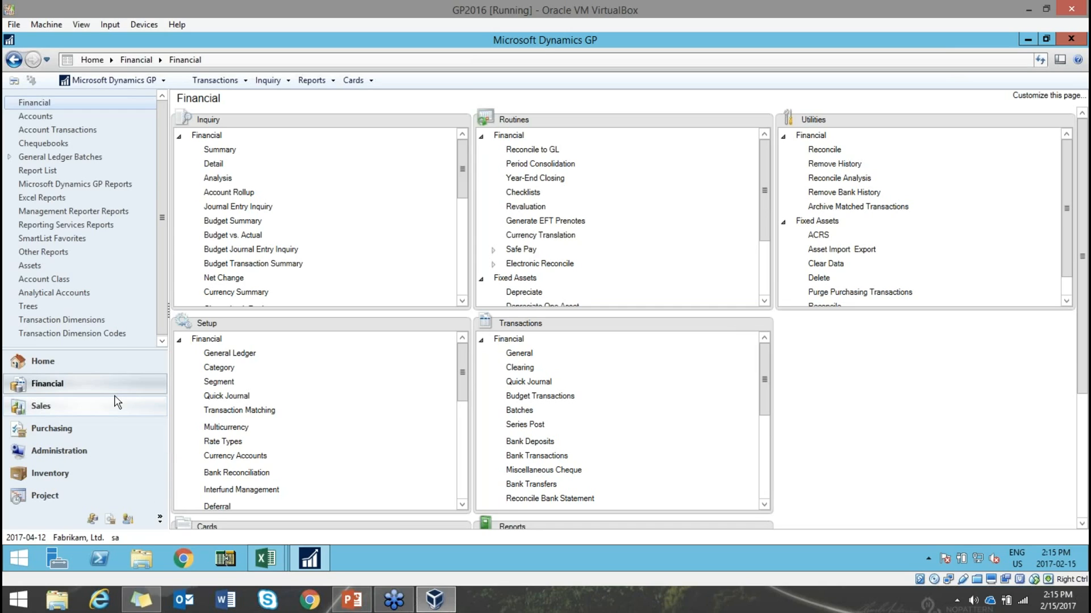
{"action": "left_click", "coordinate": [220, 150]}
{"action": "left_click", "coordinate": [428, 221]}
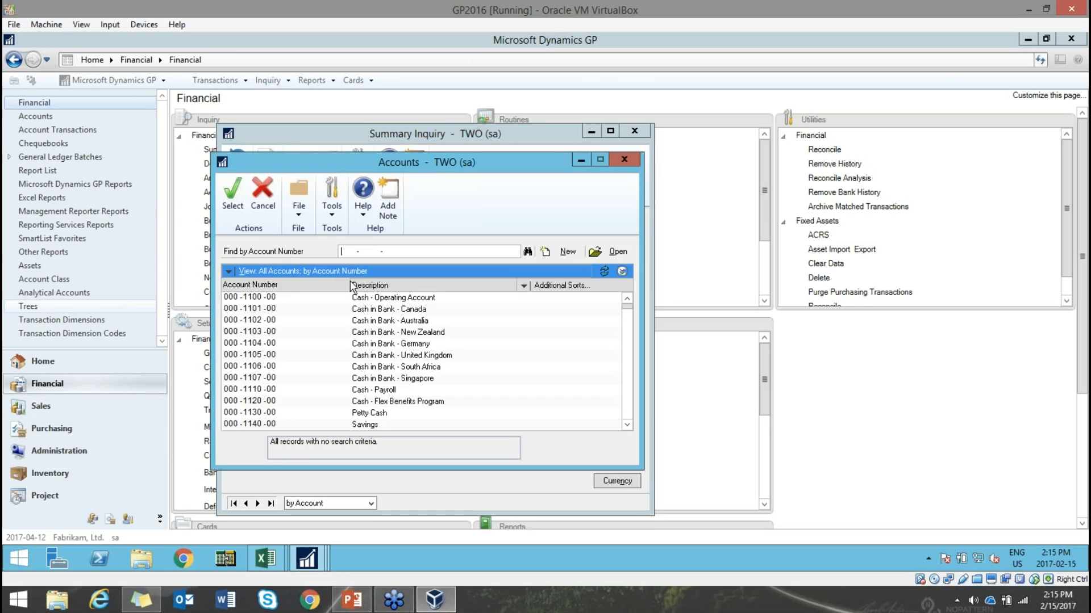
{"action": "double_click", "coordinate": [438, 303]}
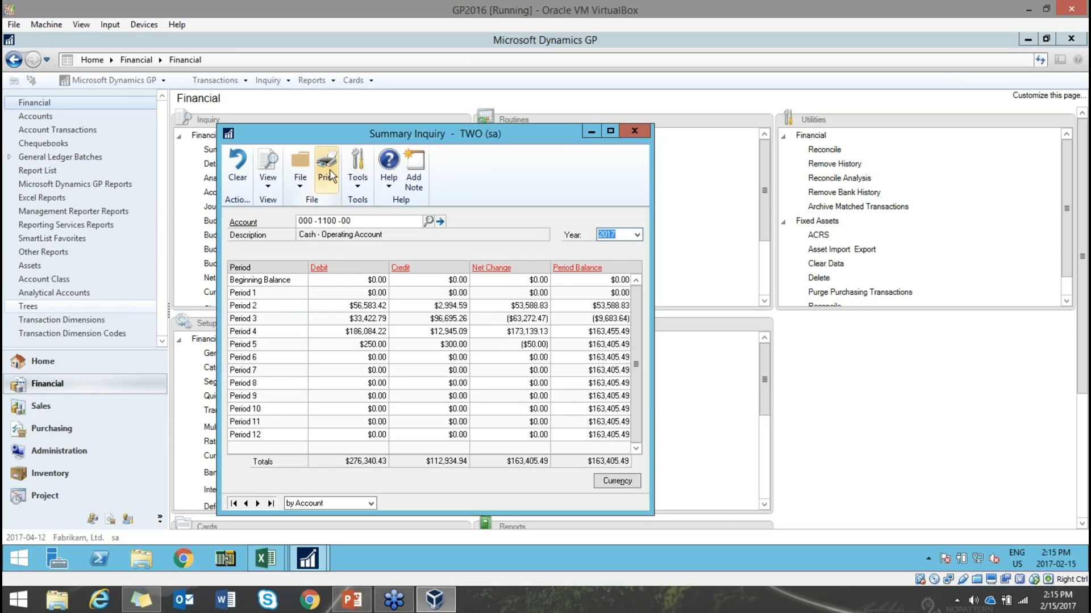
{"action": "left_click", "coordinate": [332, 177]}
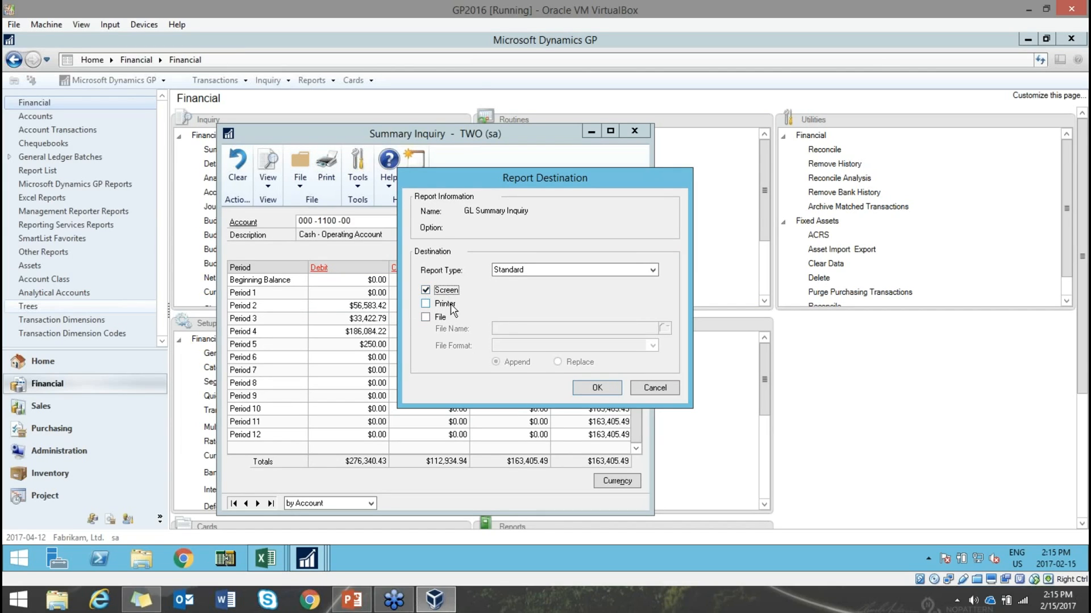
{"action": "left_click", "coordinate": [652, 386]}
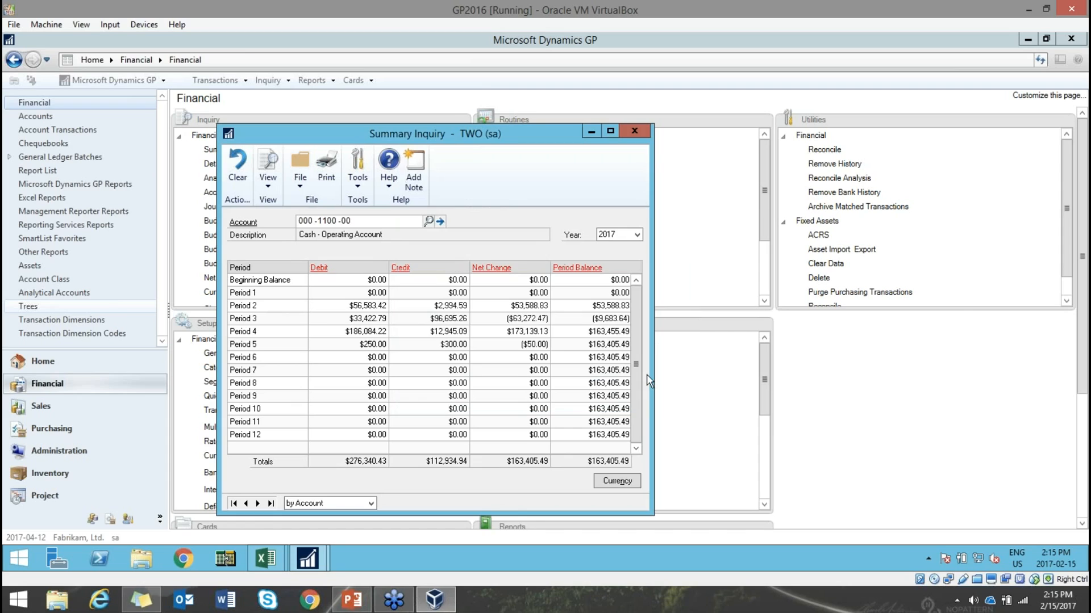
{"action": "left_click", "coordinate": [634, 132]}
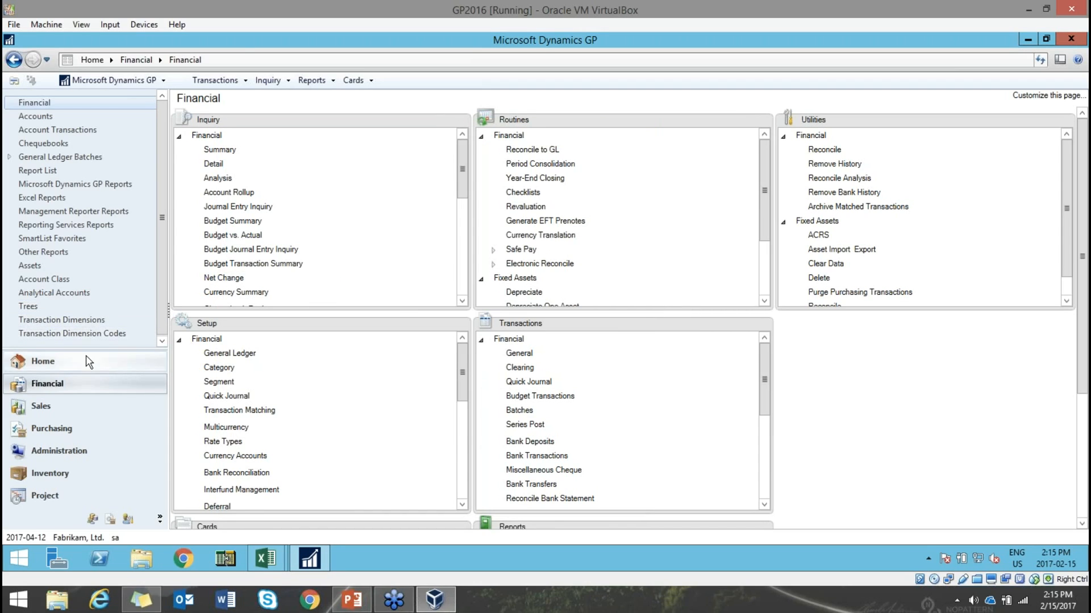
{"action": "left_click", "coordinate": [43, 361]}
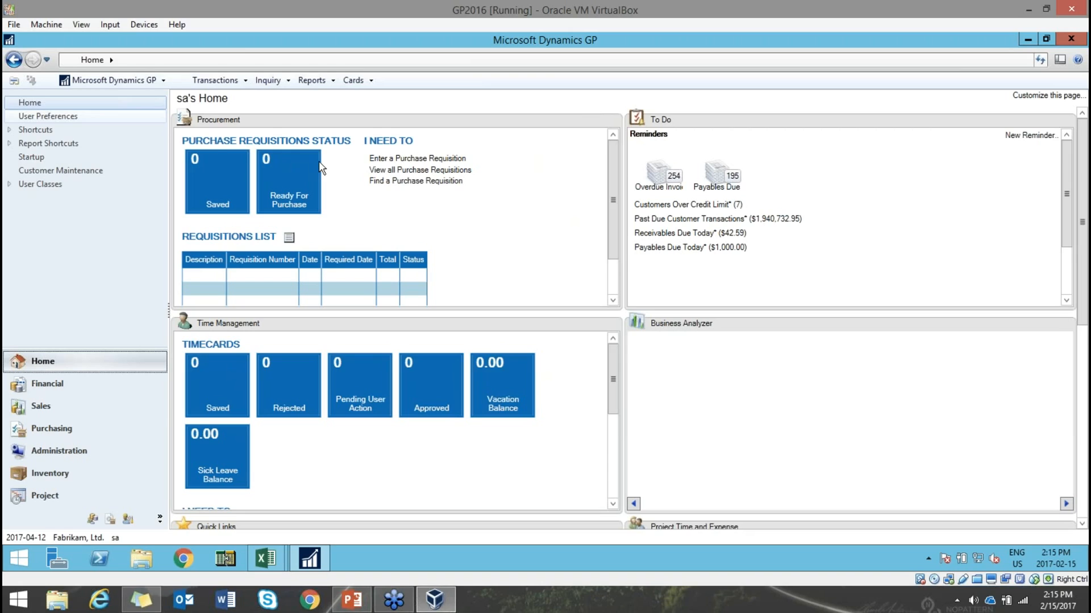
- Confirm Screen as the default report destination in User Preferences
{"action": "left_click", "coordinate": [68, 118]}
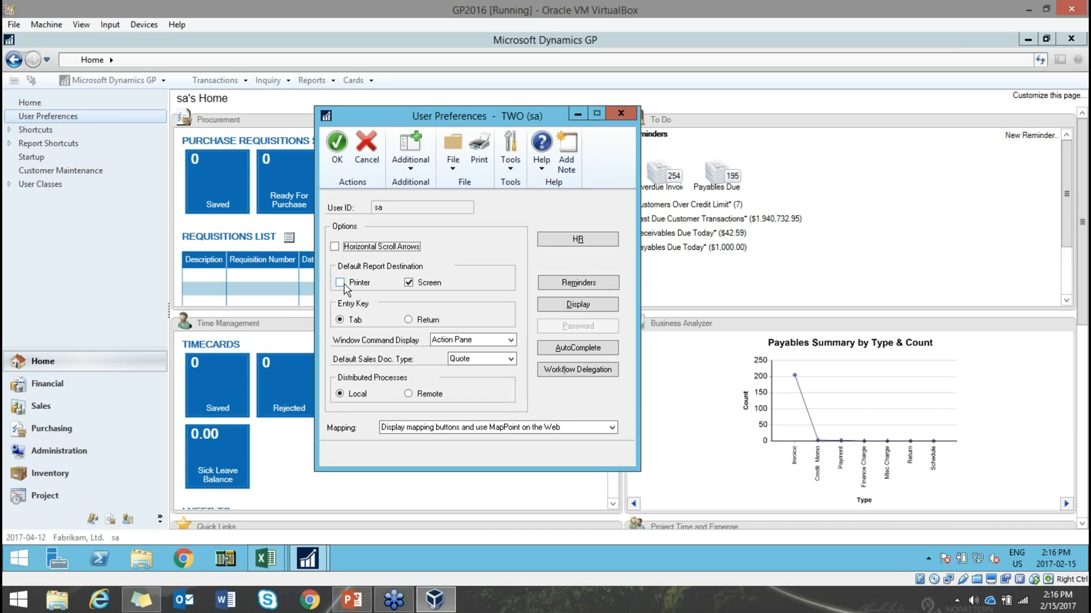
{"action": "left_click", "coordinate": [339, 147]}
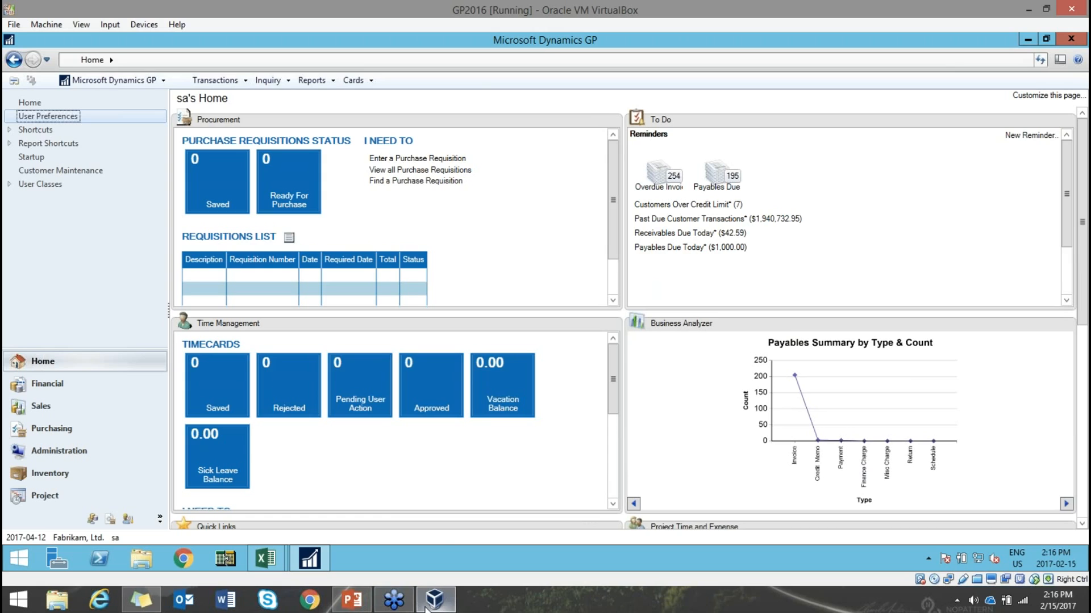
- Advance PowerPoint to slide 10, Turn Off Reports from Printing, and return to Dynamics GP
{"action": "mouse_move", "coordinate": [435, 607]}
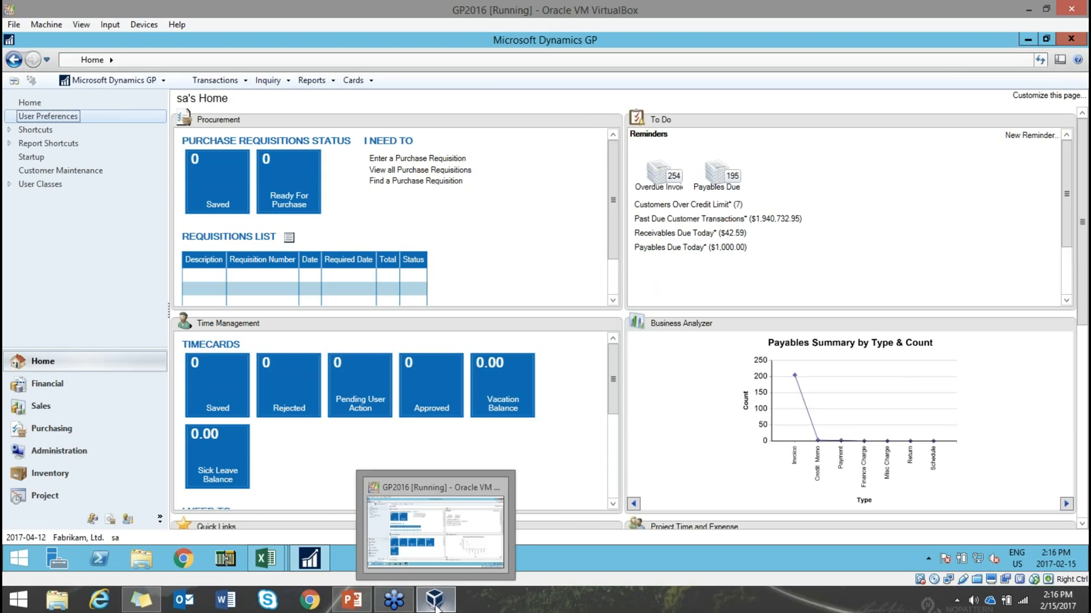
{"action": "left_click", "coordinate": [349, 606]}
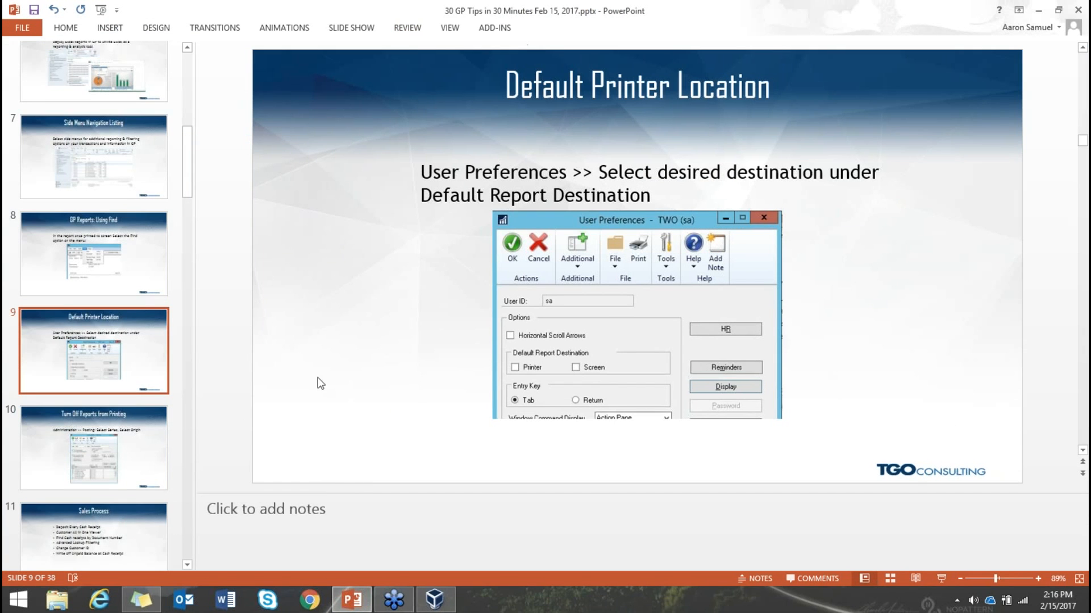
{"action": "left_click", "coordinate": [150, 467]}
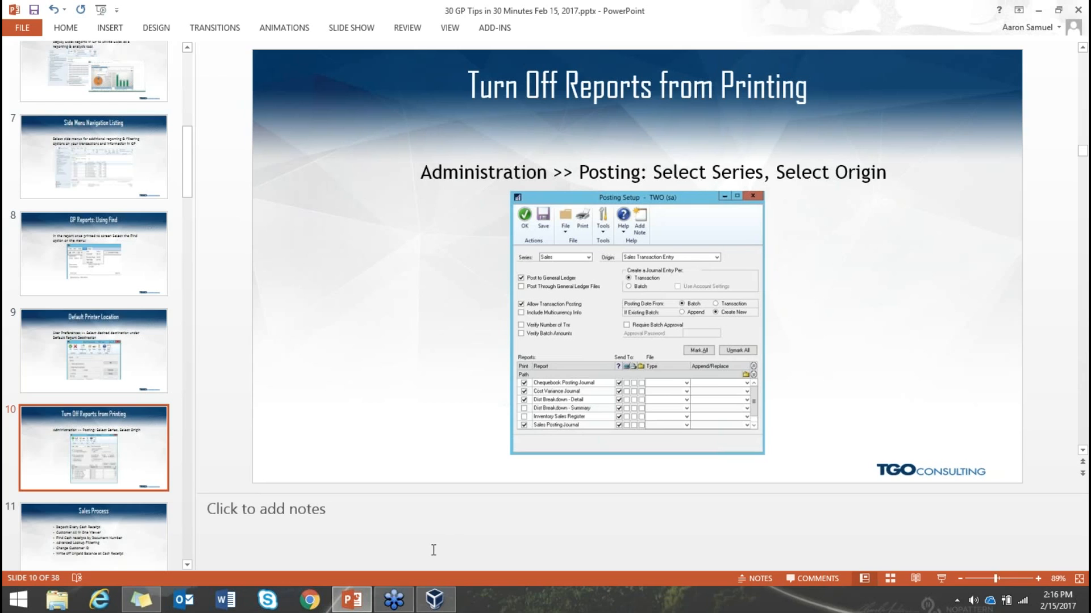
{"action": "left_click", "coordinate": [432, 610]}
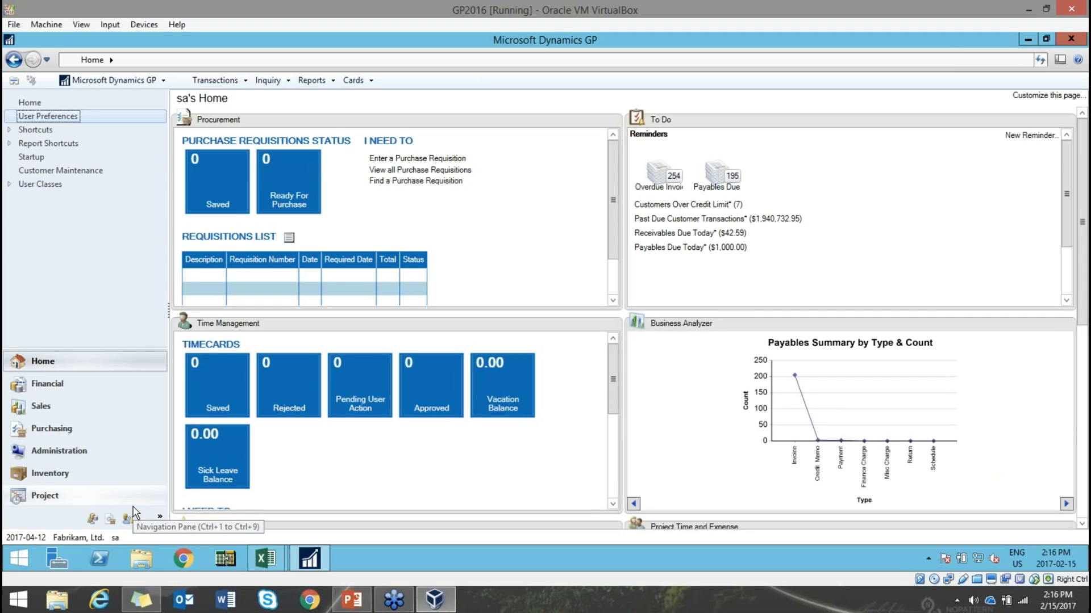
{"action": "left_click", "coordinate": [81, 454]}
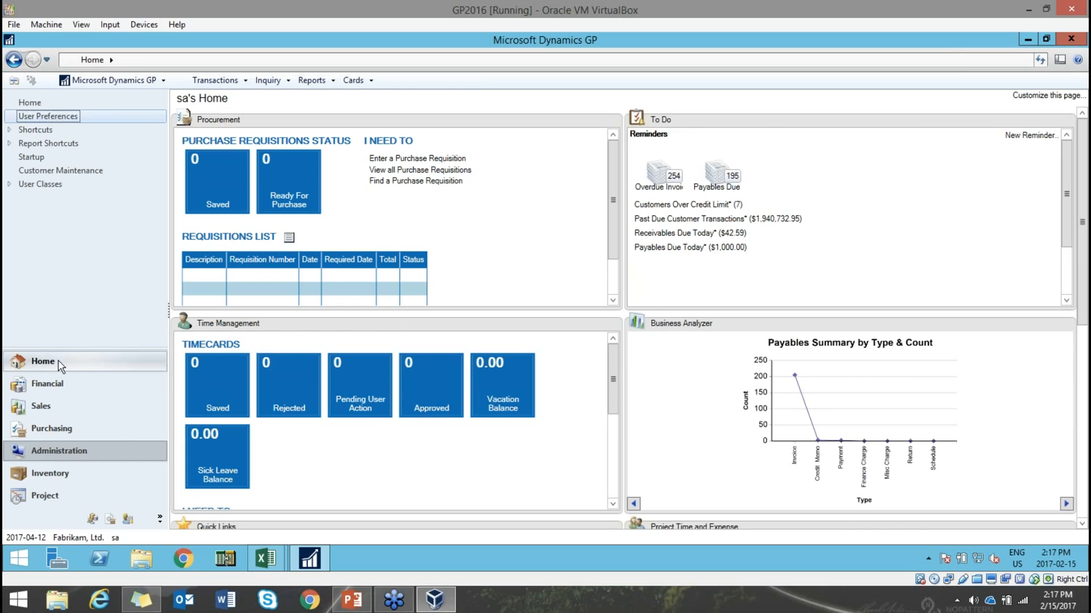
- Open Posting Setup from the Administration Setup list and move the window into place
{"action": "left_click", "coordinate": [53, 457]}
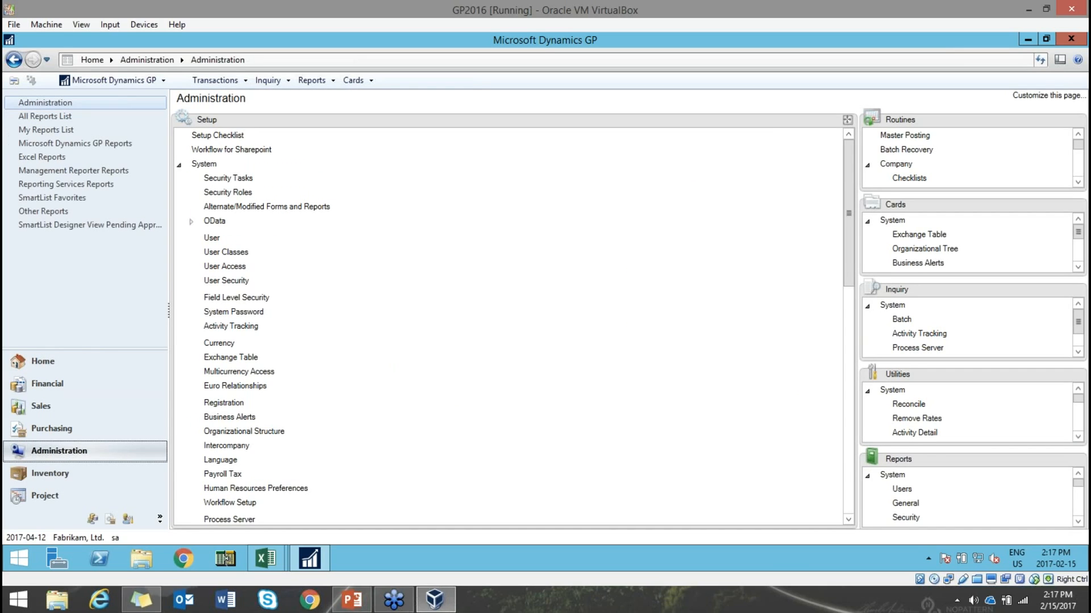
{"action": "left_click_drag", "start_coordinate": [848, 162], "coordinate": [835, 414]}
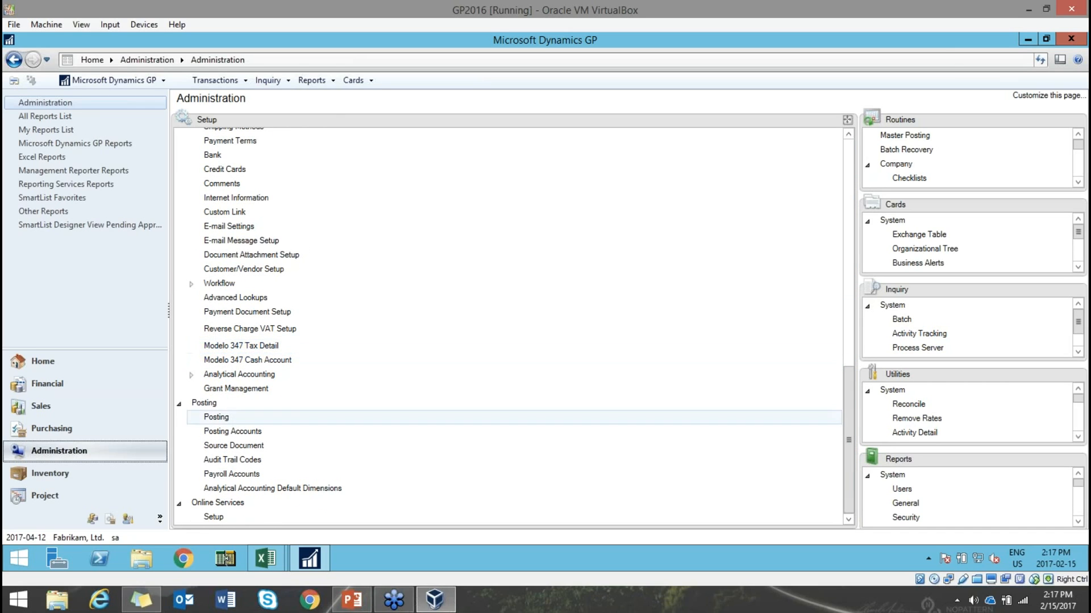
{"action": "left_click", "coordinate": [218, 419]}
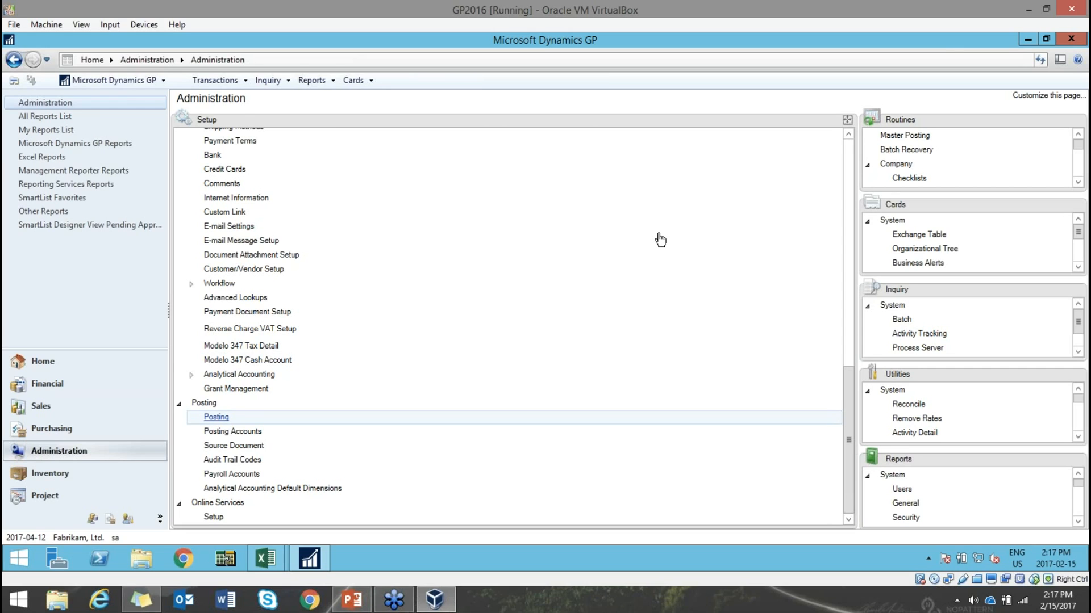
{"action": "left_click_drag", "start_coordinate": [469, 114], "coordinate": [608, 89]}
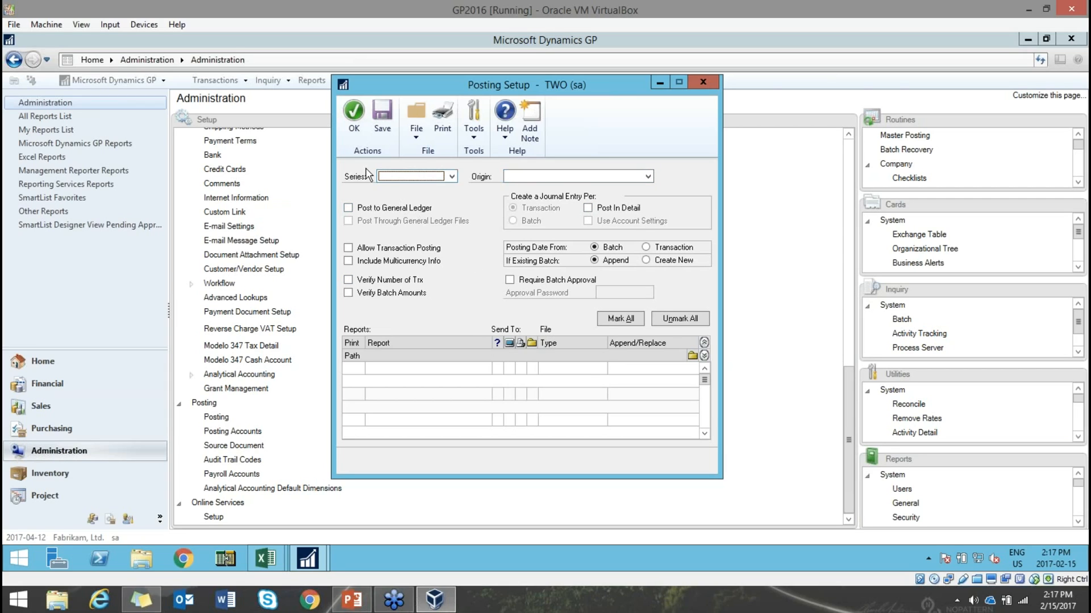
- Set Posting Setup to Series Sales and Origin Sales Transaction Entry
{"action": "left_click", "coordinate": [452, 178]}
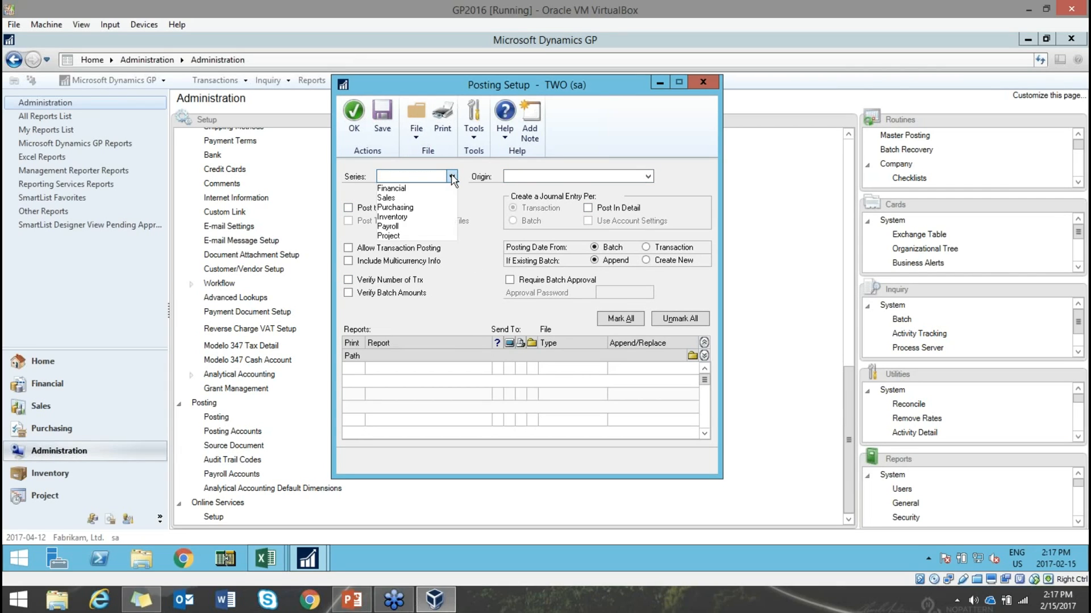
{"action": "left_click", "coordinate": [420, 197]}
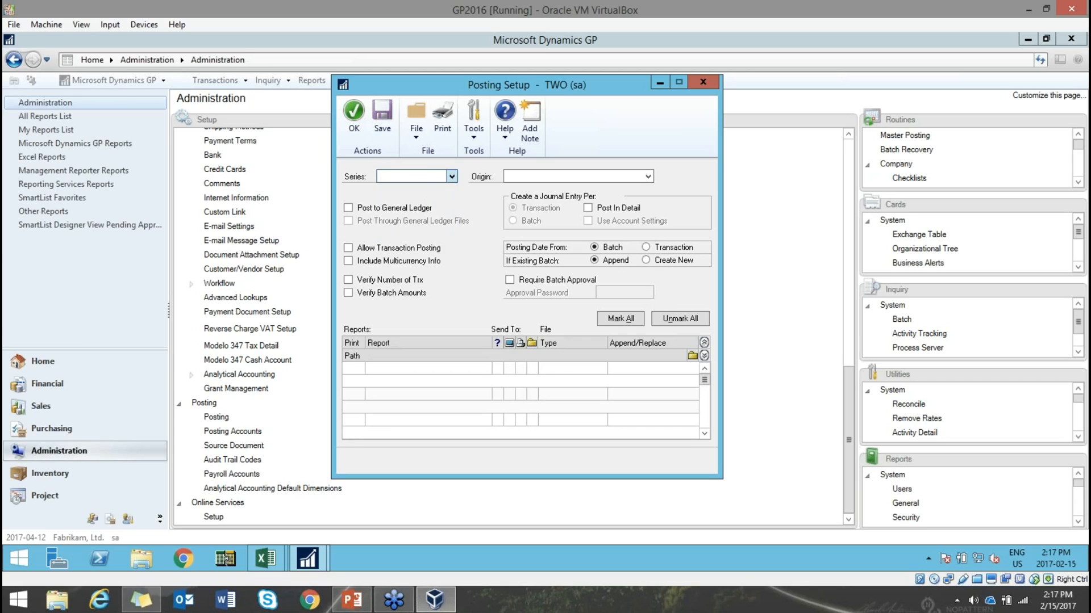
{"action": "left_click", "coordinate": [648, 177]}
{"action": "scroll", "coordinate": [568, 227], "scroll_direction": "down", "scroll_amount": 2}
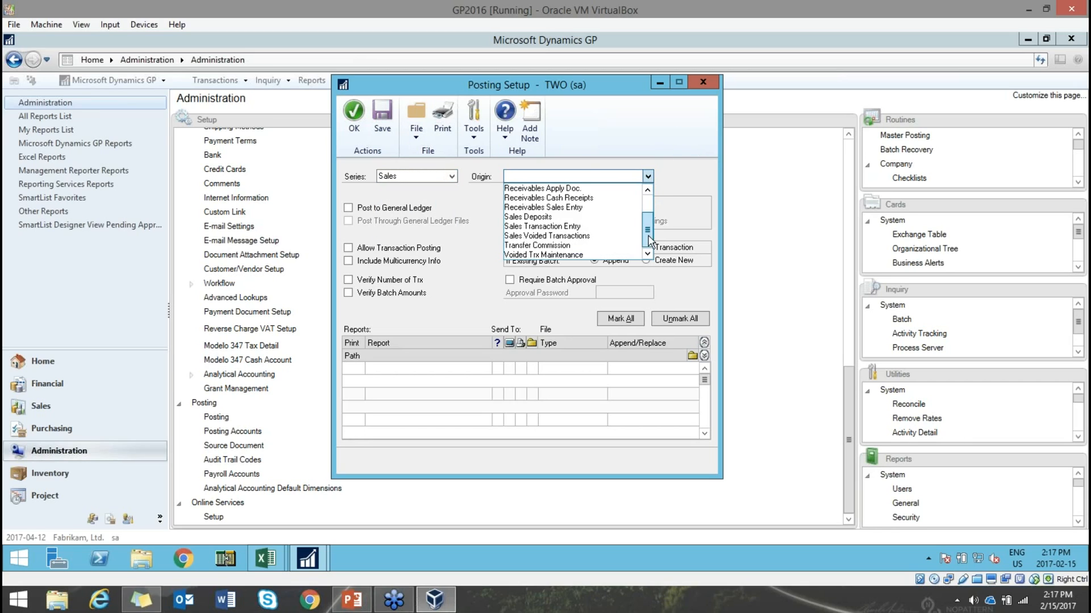
{"action": "left_click", "coordinate": [558, 226]}
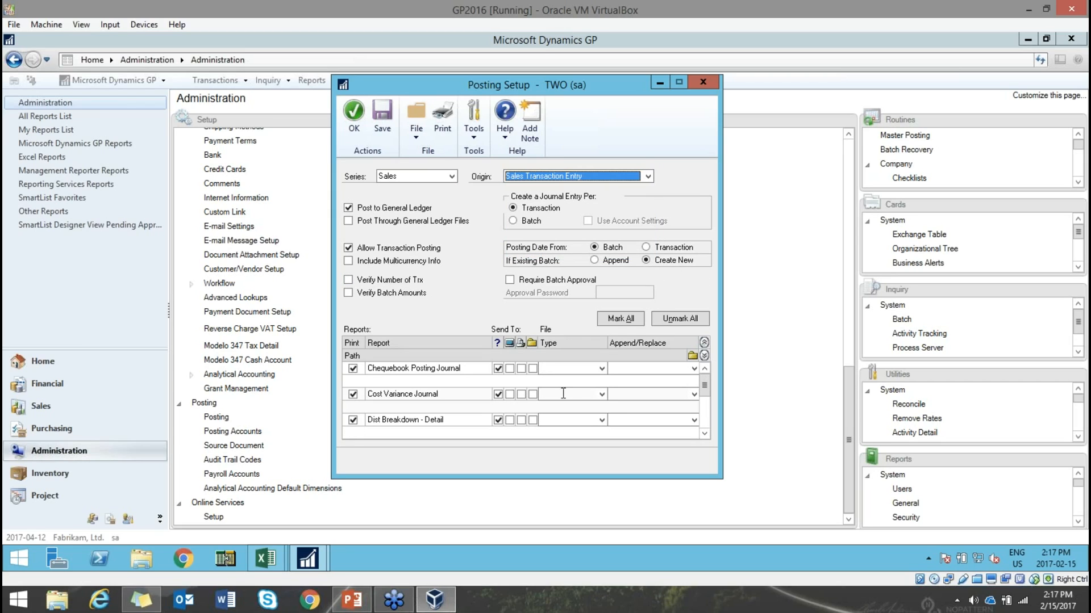
- Stop printing Dist Breakdown - Detail, change Cost Variance and Sales Posting Journal destinations, and save
{"action": "left_click", "coordinate": [704, 342]}
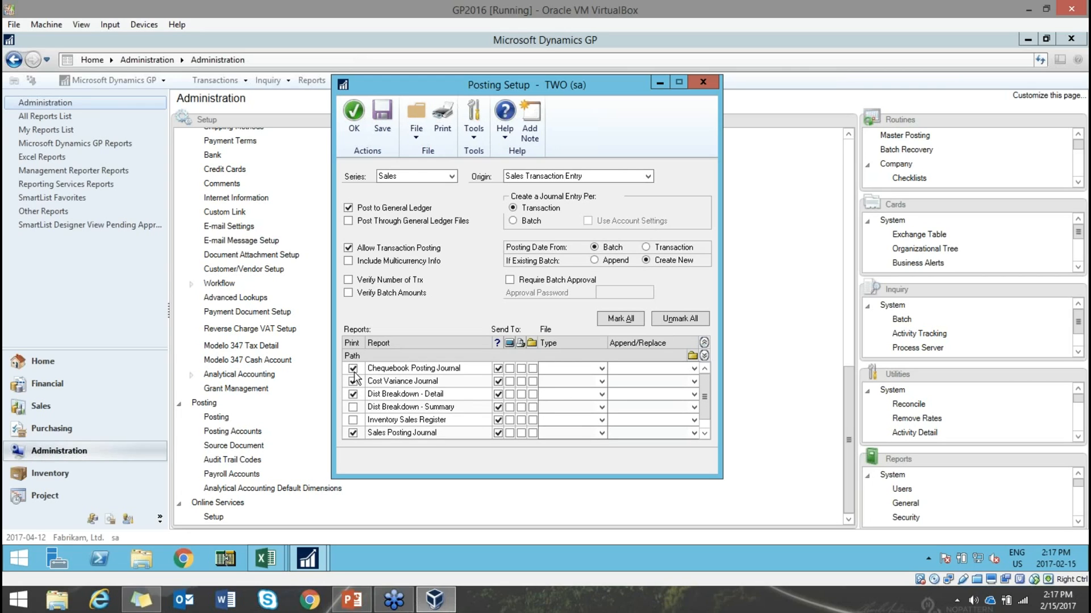
{"action": "left_click", "coordinate": [353, 394]}
{"action": "left_click", "coordinate": [704, 434]}
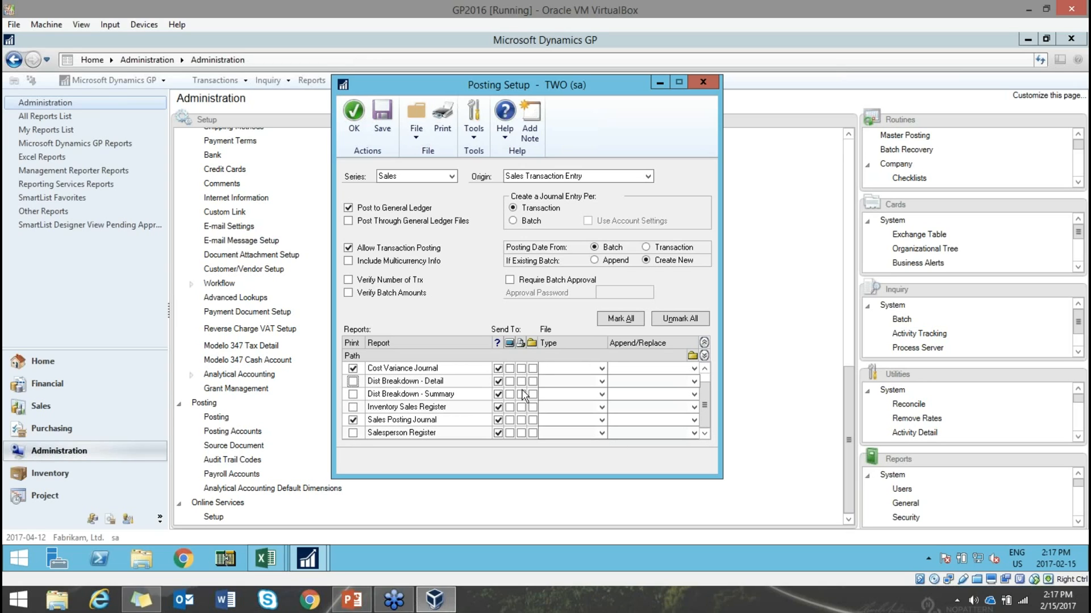
{"action": "left_click", "coordinate": [522, 368]}
{"action": "left_click", "coordinate": [510, 419]}
{"action": "left_click", "coordinate": [499, 420]}
{"action": "left_click", "coordinate": [499, 370]}
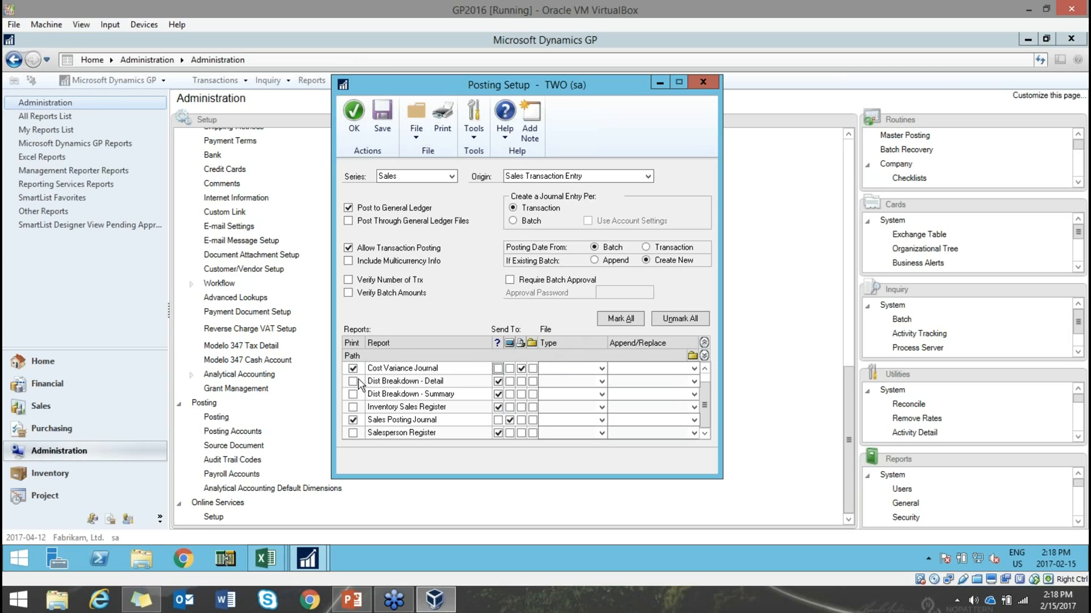
{"action": "left_click", "coordinate": [355, 117]}
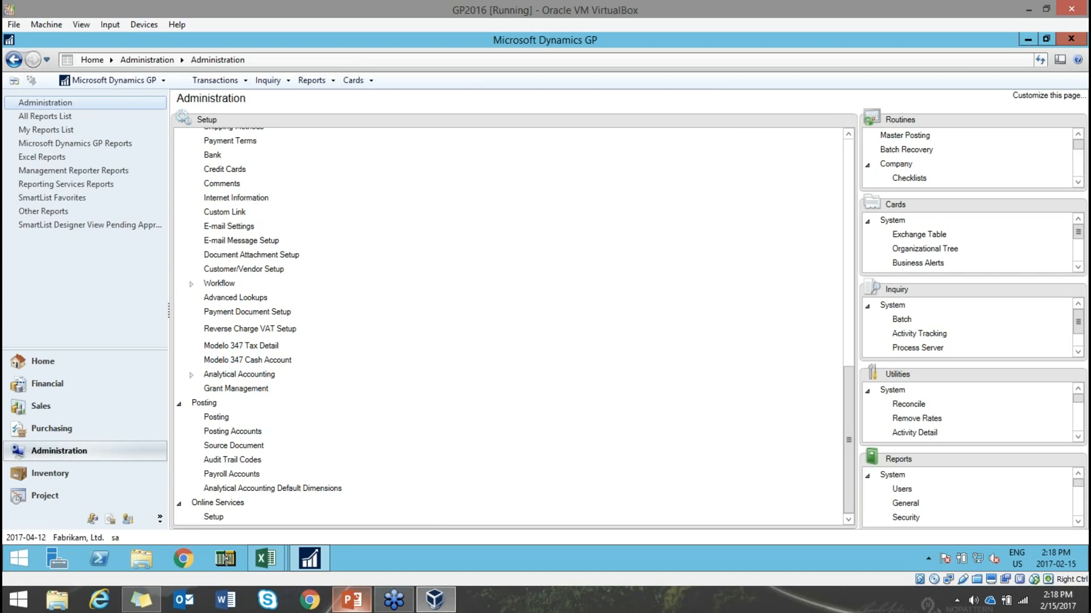
- Bring the PowerPoint deck to the front and go to slide 11, Sales Process
{"action": "left_click", "coordinate": [357, 607]}
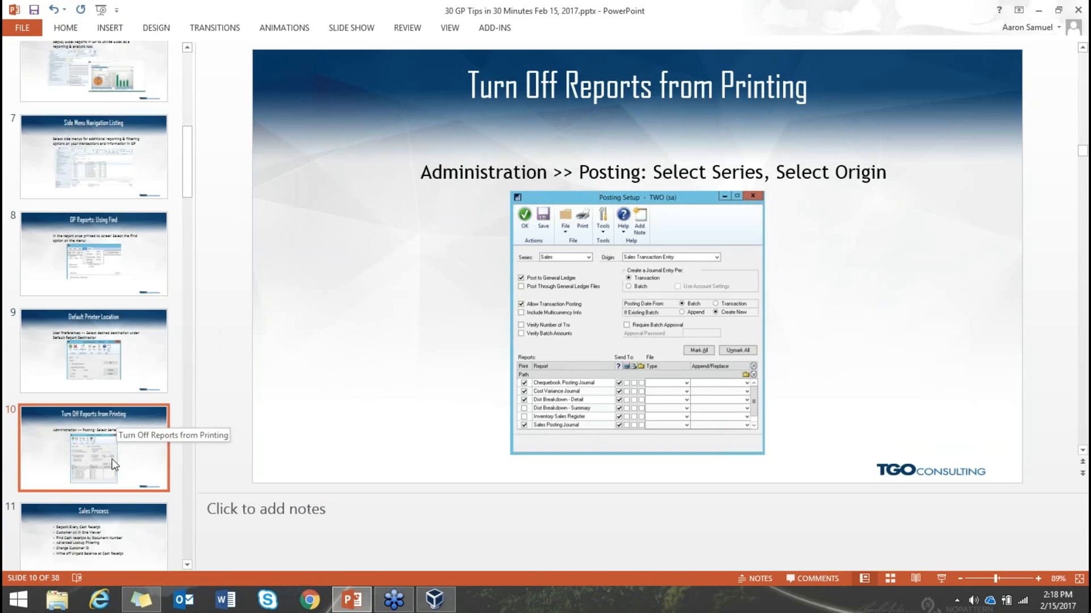
{"action": "scroll", "coordinate": [117, 461], "scroll_direction": "down", "scroll_amount": 2}
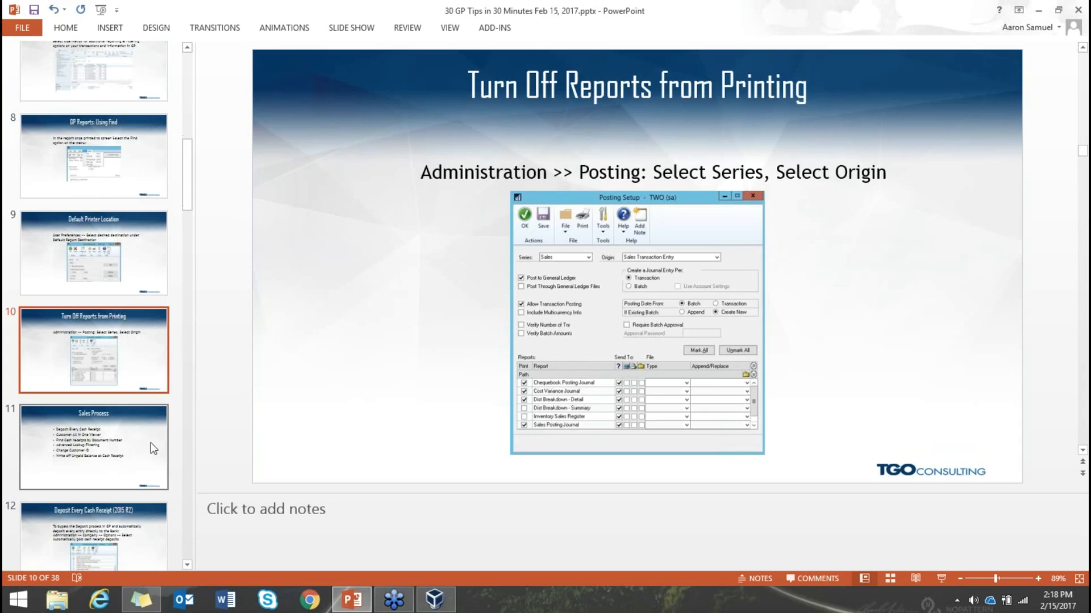
{"action": "left_click", "coordinate": [145, 462]}
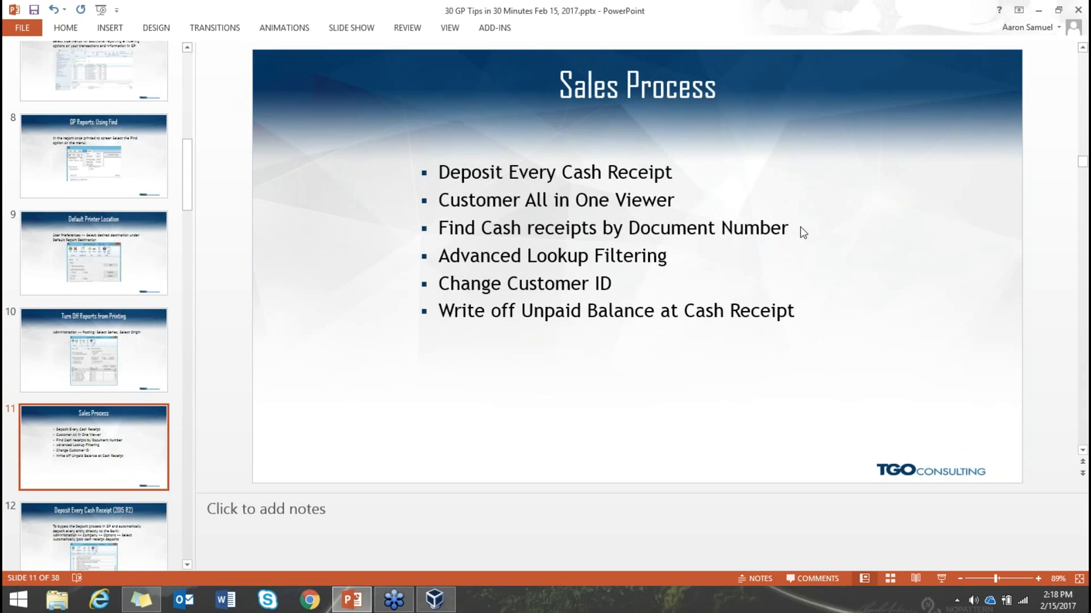
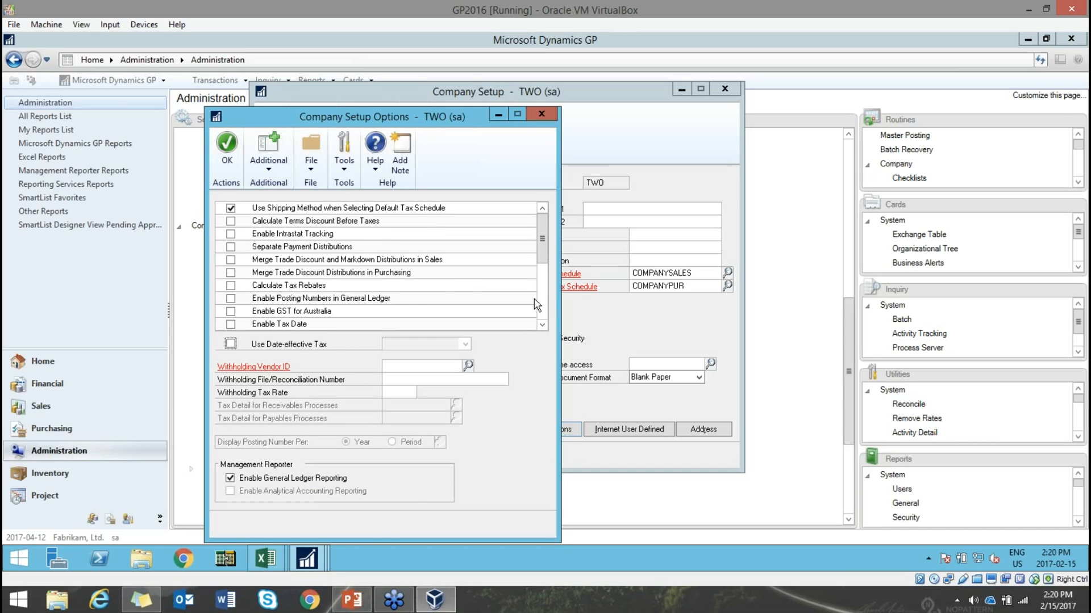
- Turn on automatic posting of cash receipt deposits, save both Company Setup windows, then go to Sales
{"action": "scroll", "coordinate": [449, 292], "scroll_direction": "down", "scroll_amount": 5}
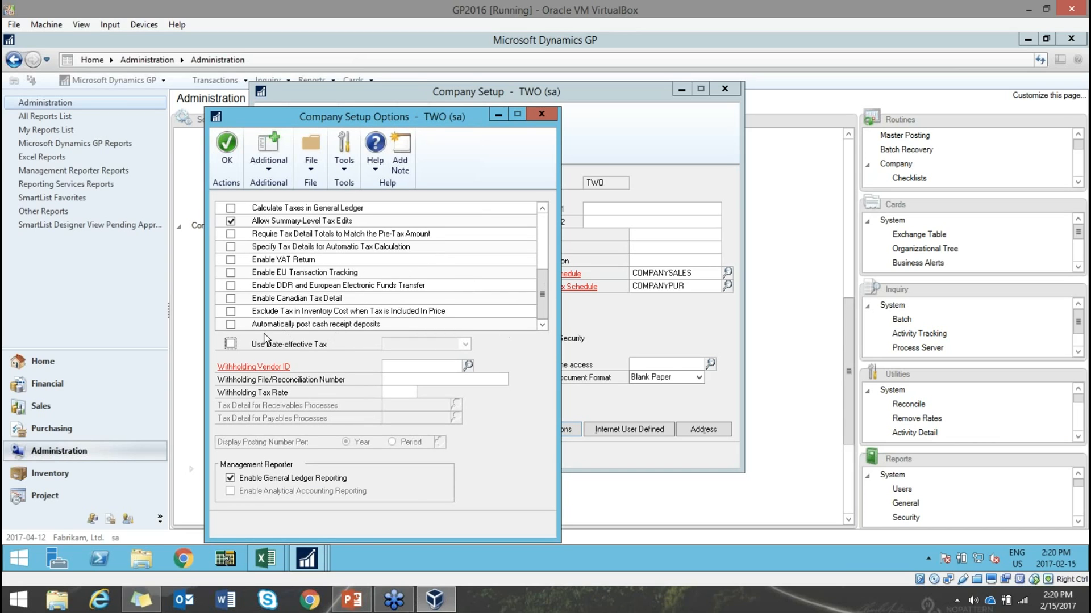
{"action": "left_click", "coordinate": [230, 325]}
{"action": "left_click", "coordinate": [229, 149]}
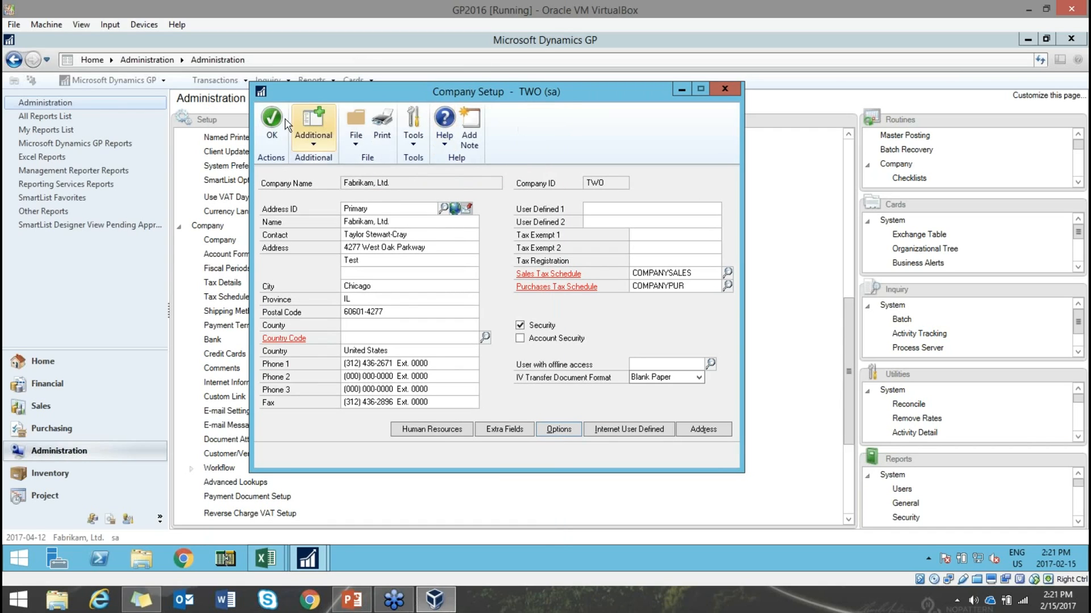
{"action": "left_click", "coordinate": [278, 118]}
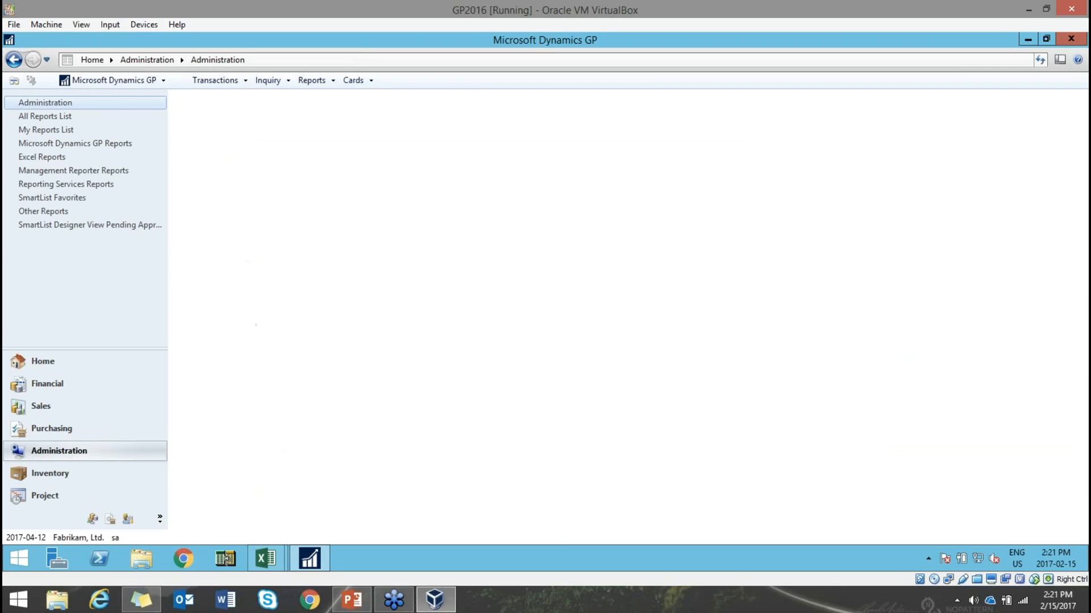
{"action": "left_click", "coordinate": [114, 405]}
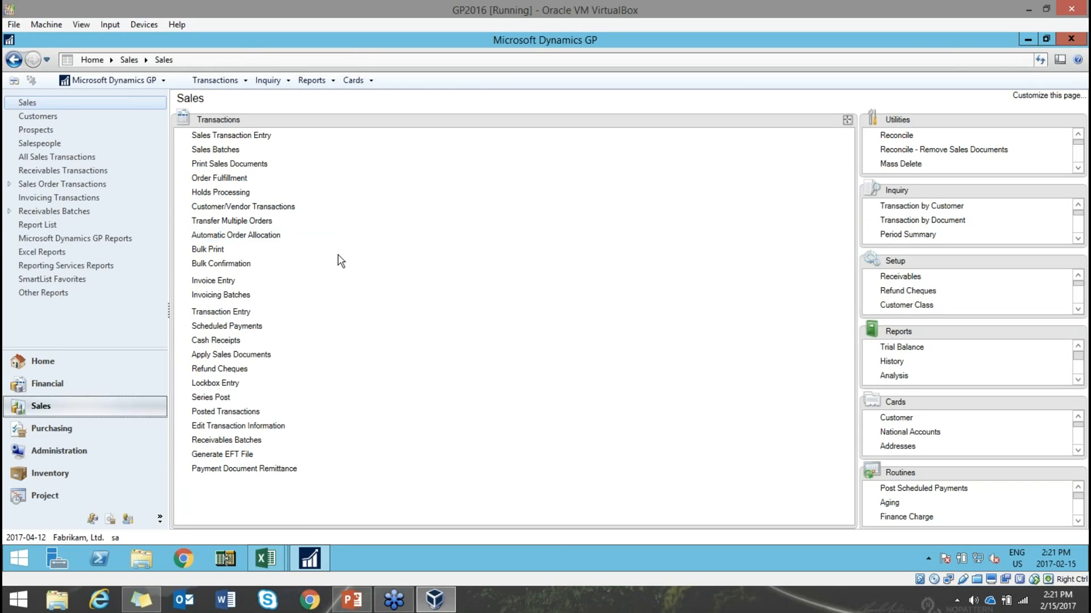
- Show PowerPoint slide 13, Customer All in One Viewer, then return to Dynamics GP
{"action": "left_click", "coordinate": [358, 605]}
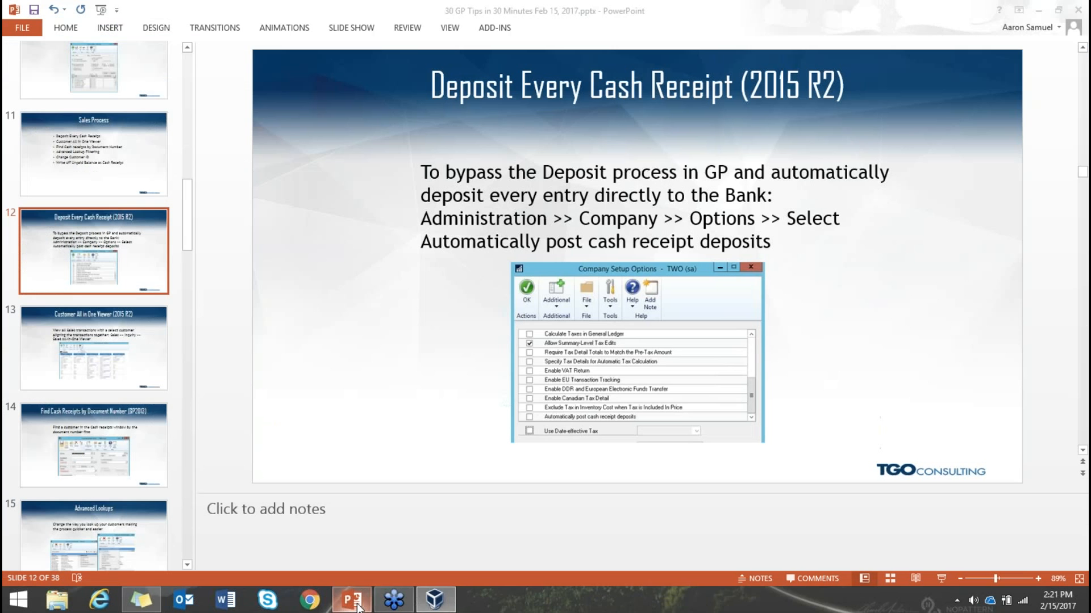
{"action": "left_click", "coordinate": [152, 360]}
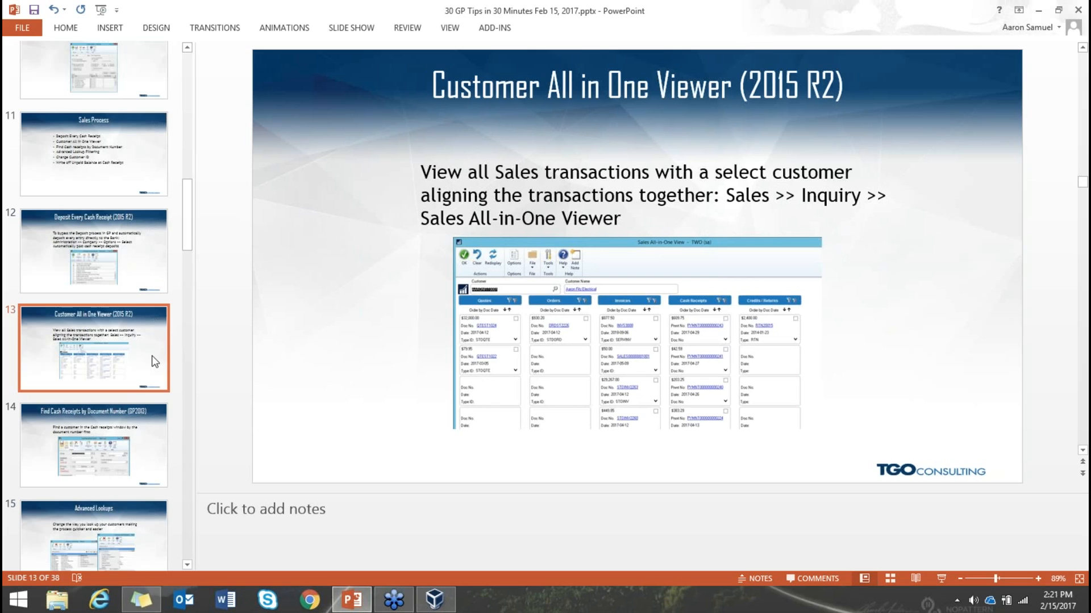
{"action": "left_click", "coordinate": [435, 599]}
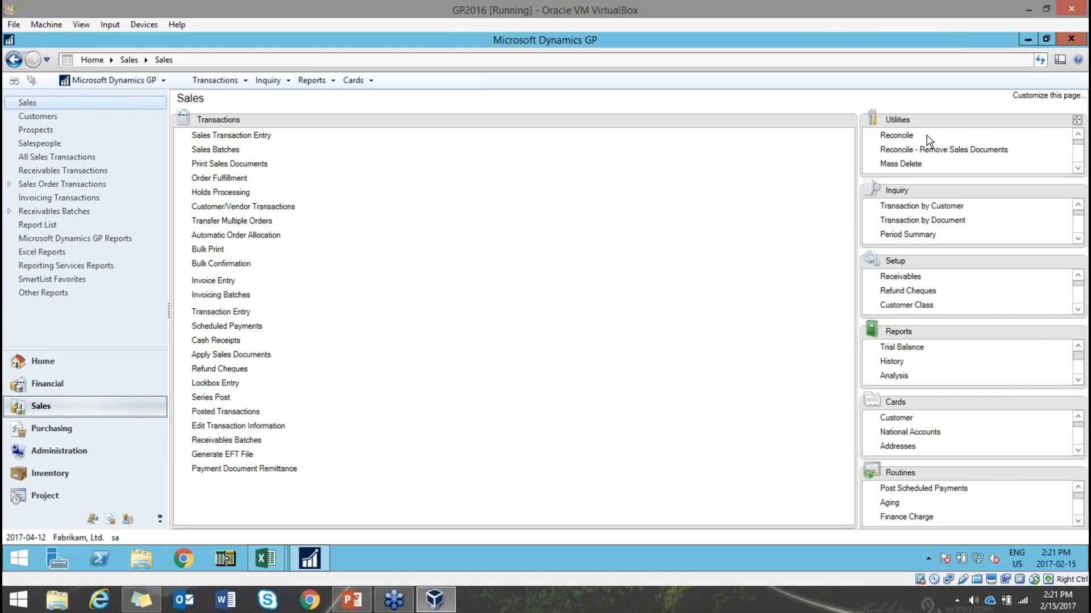
- Place Inquiry in the main area and open a customer in Sales All-in-One View, previewing the $32,000.00 quote
{"action": "left_click_drag", "start_coordinate": [945, 193], "coordinate": [397, 131]}
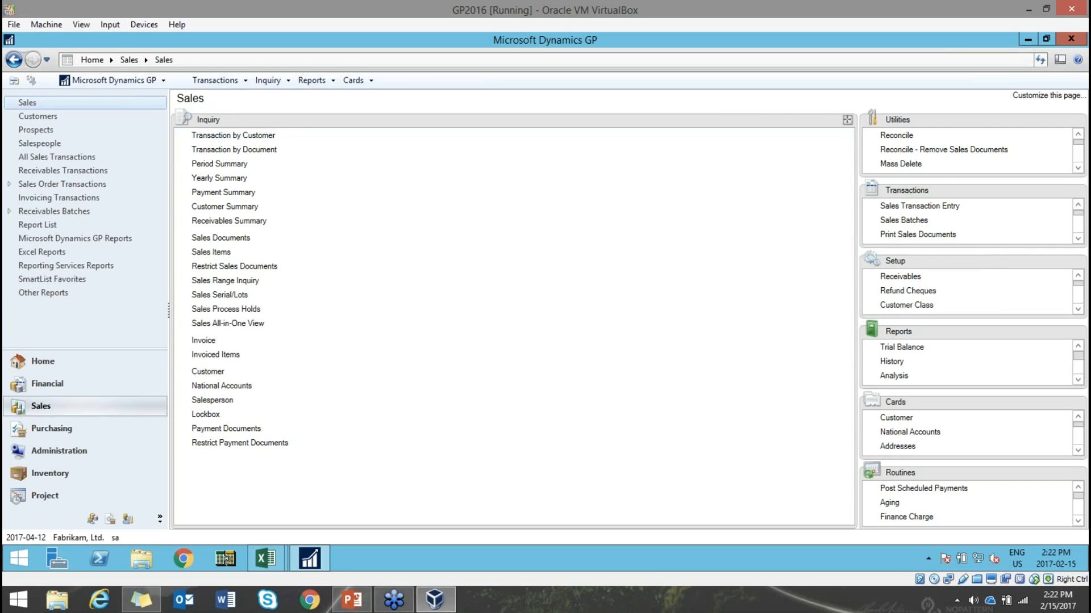
{"action": "left_click", "coordinate": [237, 324]}
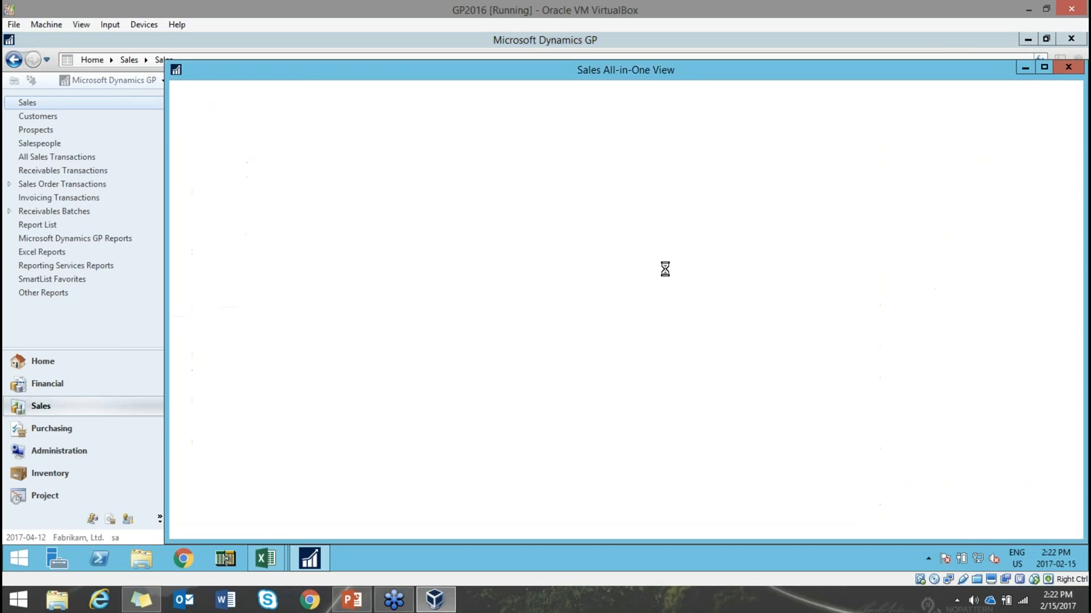
{"action": "left_click_drag", "start_coordinate": [684, 71], "coordinate": [605, 48]}
{"action": "left_click", "coordinate": [298, 146]}
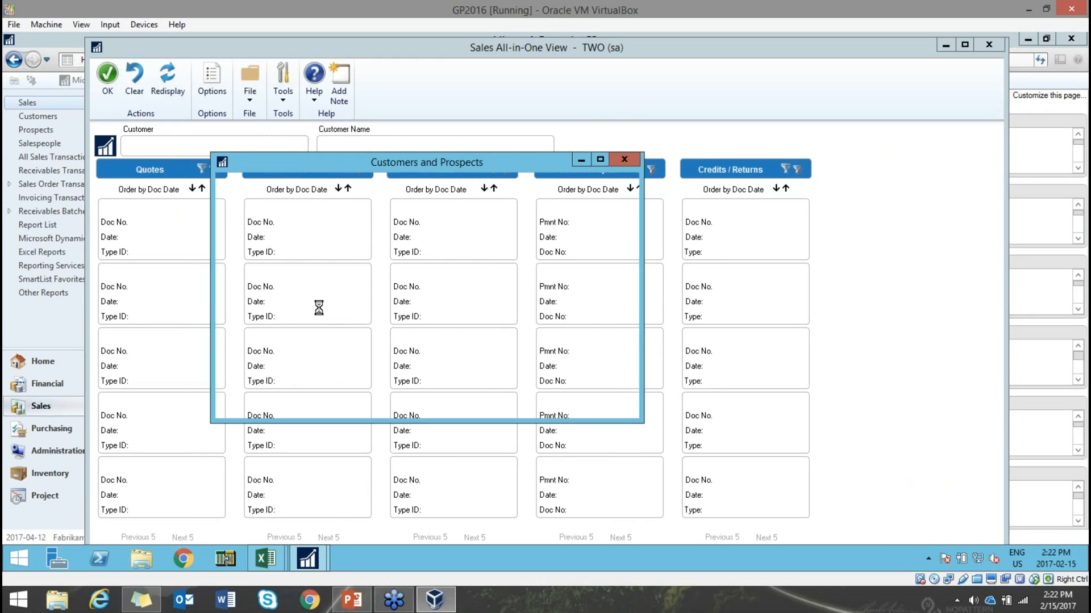
{"action": "double_click", "coordinate": [328, 302]}
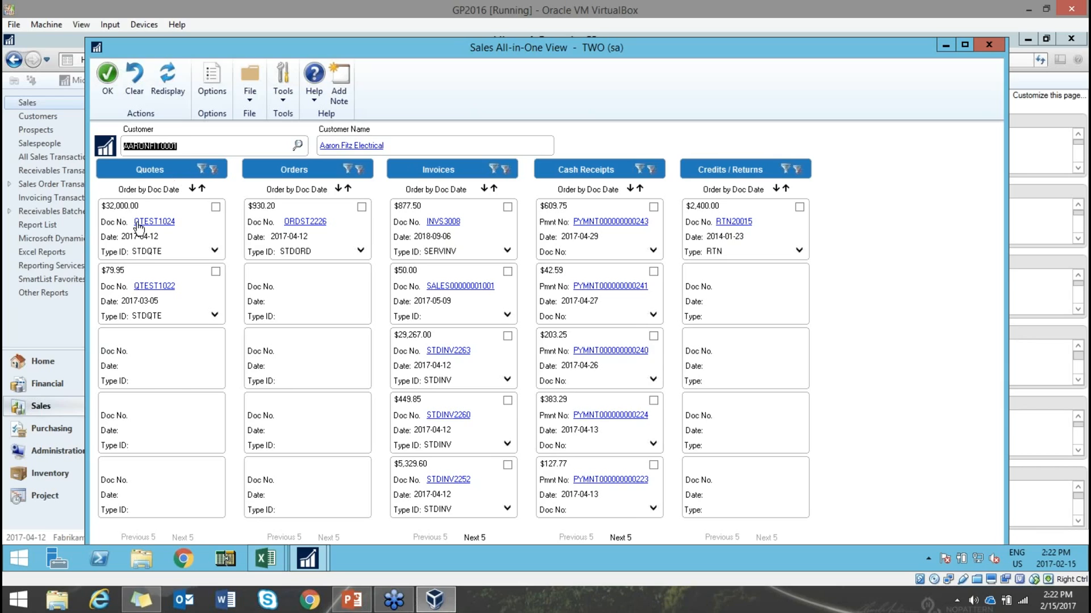
{"action": "left_click", "coordinate": [172, 223]}
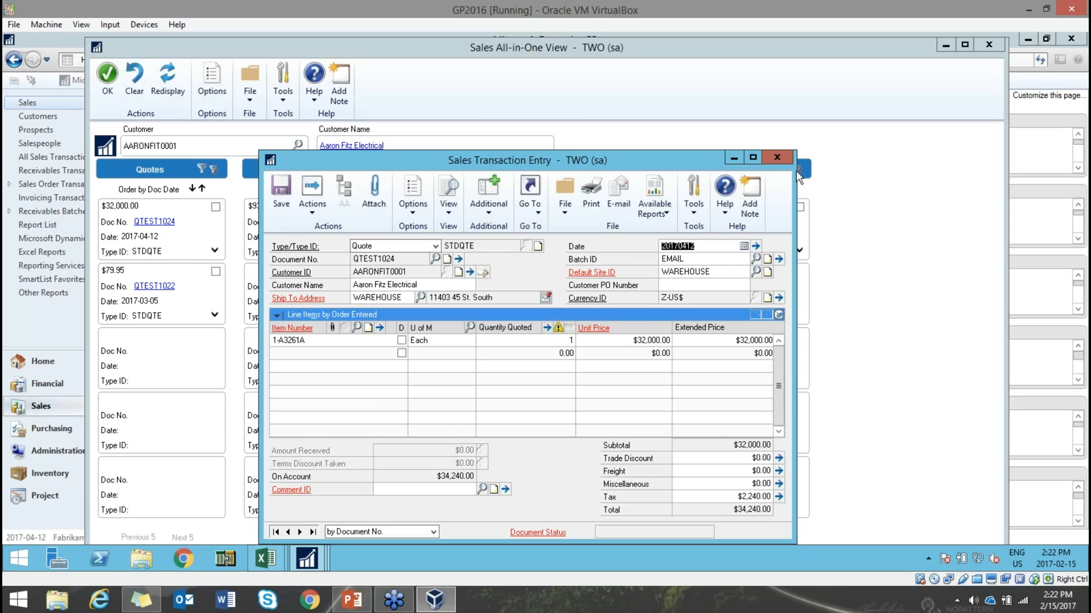
{"action": "left_click", "coordinate": [785, 153]}
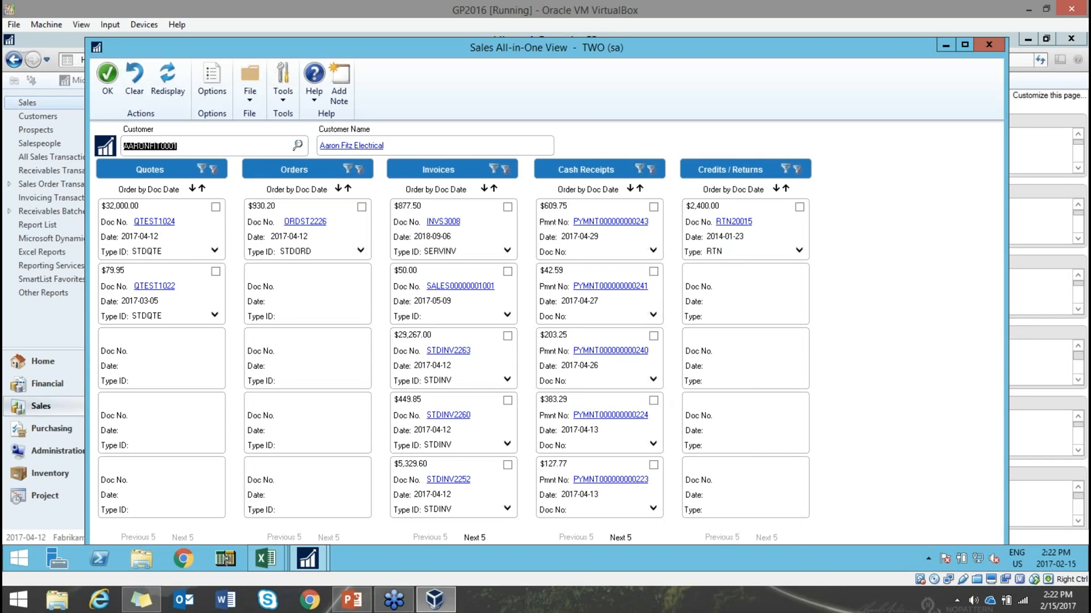
- Filter linked documents by quotes $32,000.00 and $79.95 and invoices $877.50, $29,267.00, $449.85, $5,329.60, then close
{"action": "left_click", "coordinate": [215, 208]}
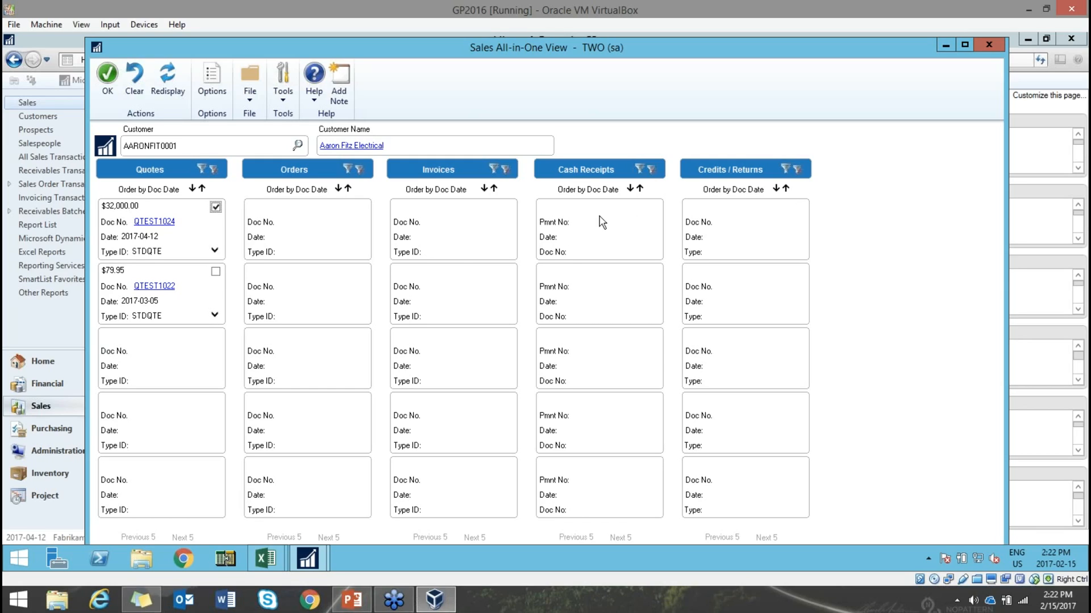
{"action": "left_click", "coordinate": [215, 208]}
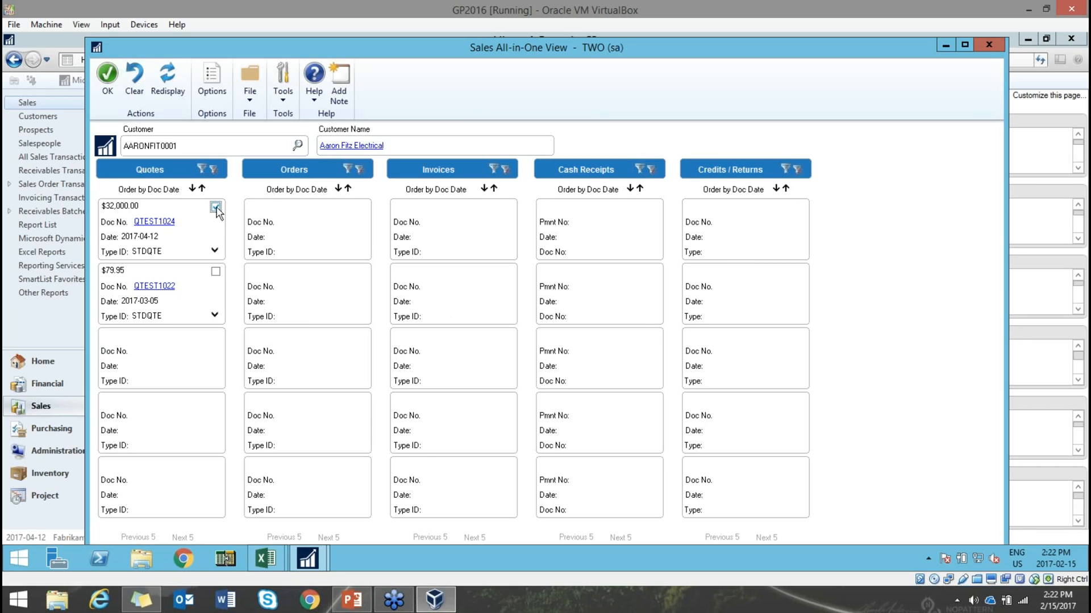
{"action": "left_click", "coordinate": [216, 272]}
{"action": "left_click", "coordinate": [215, 272]}
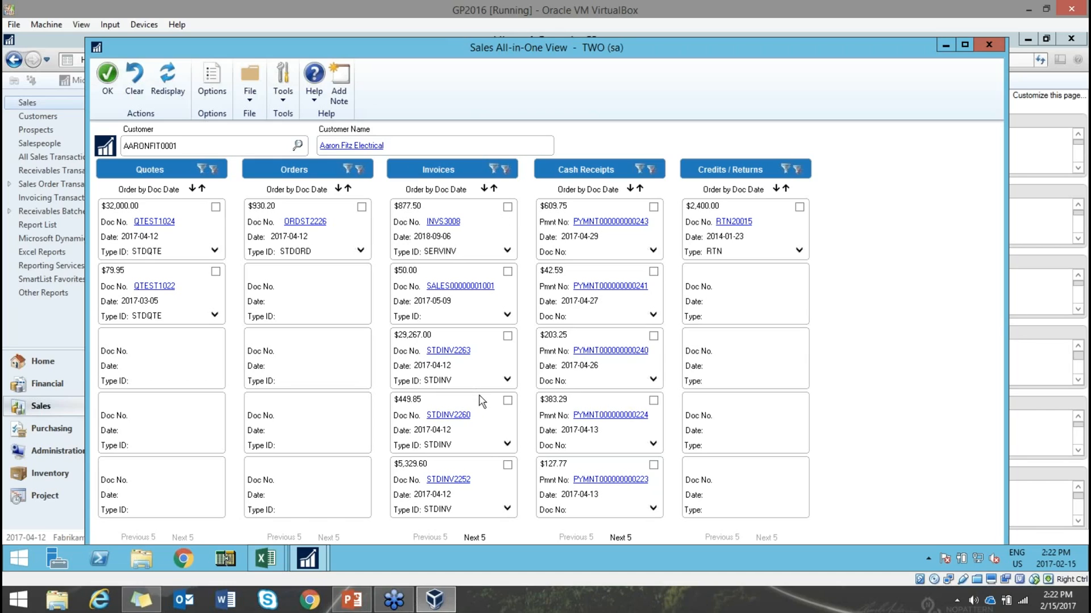
{"action": "left_click", "coordinate": [507, 207]}
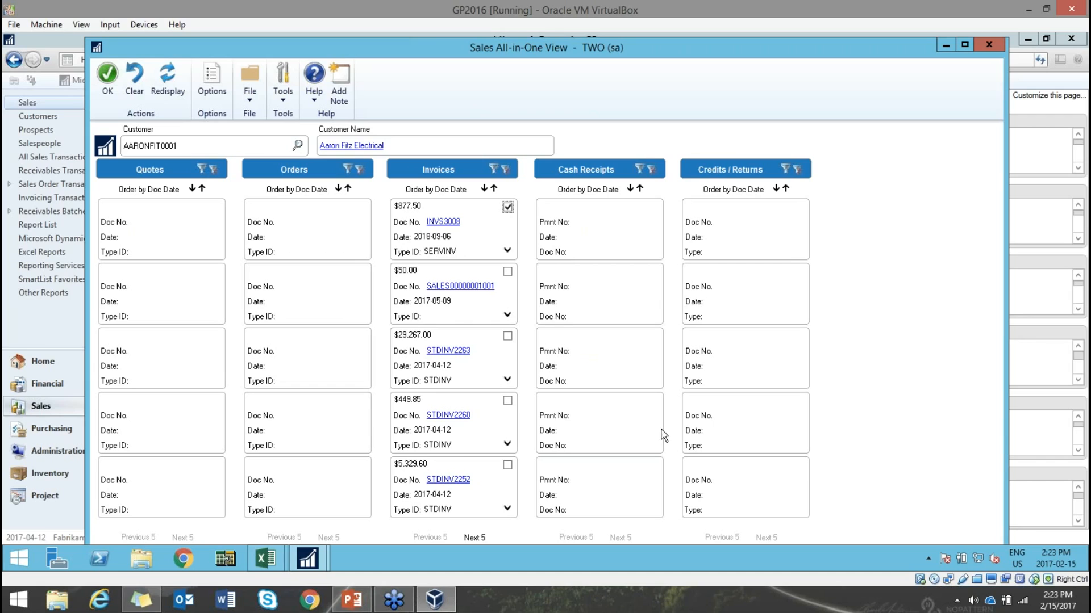
{"action": "left_click", "coordinate": [507, 208]}
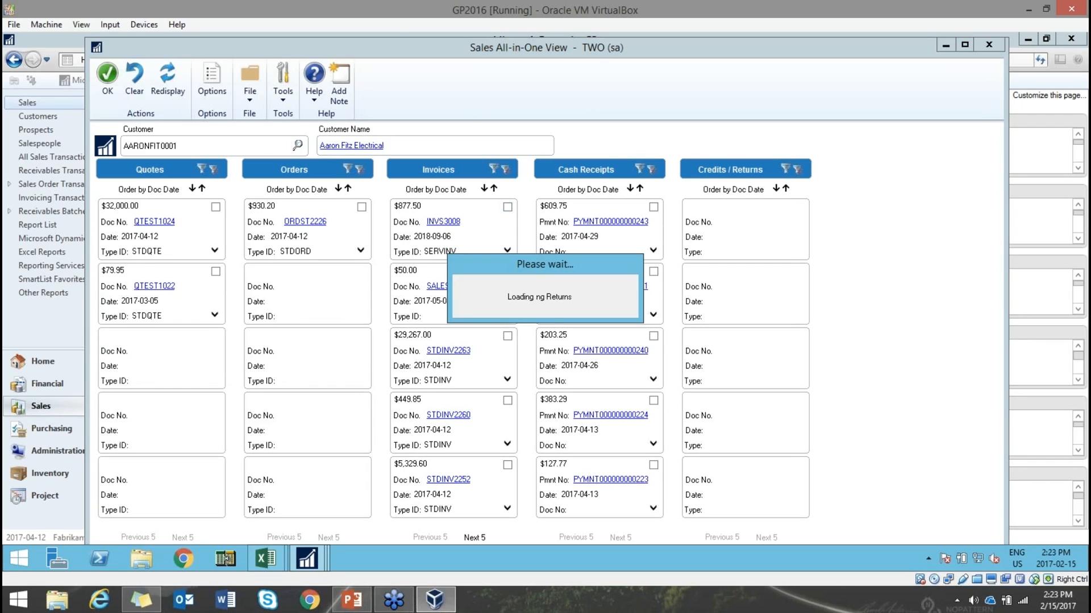
{"action": "left_click", "coordinate": [508, 337]}
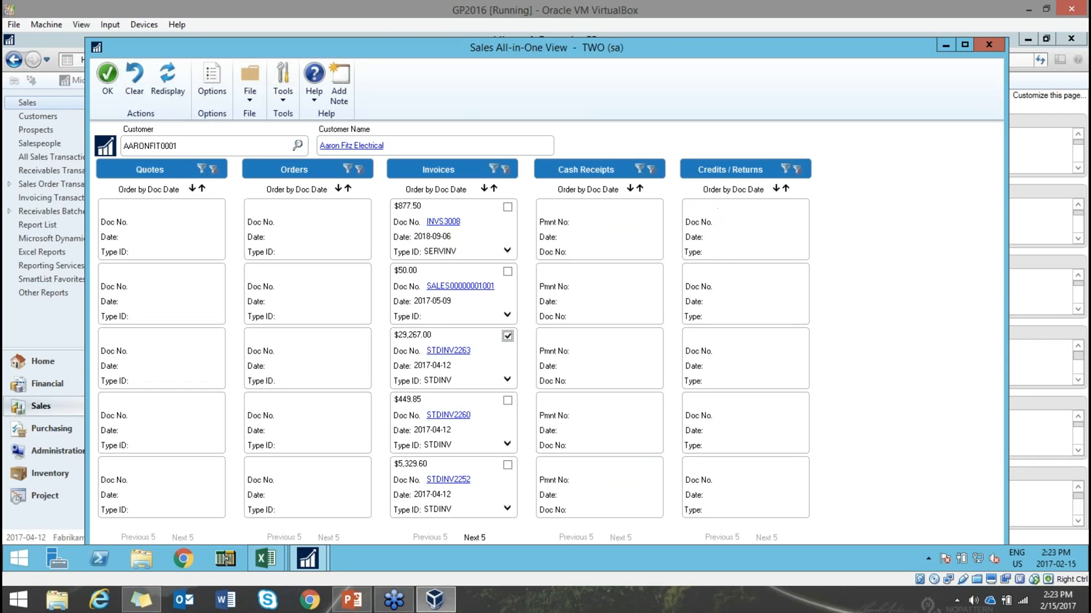
{"action": "left_click", "coordinate": [508, 401]}
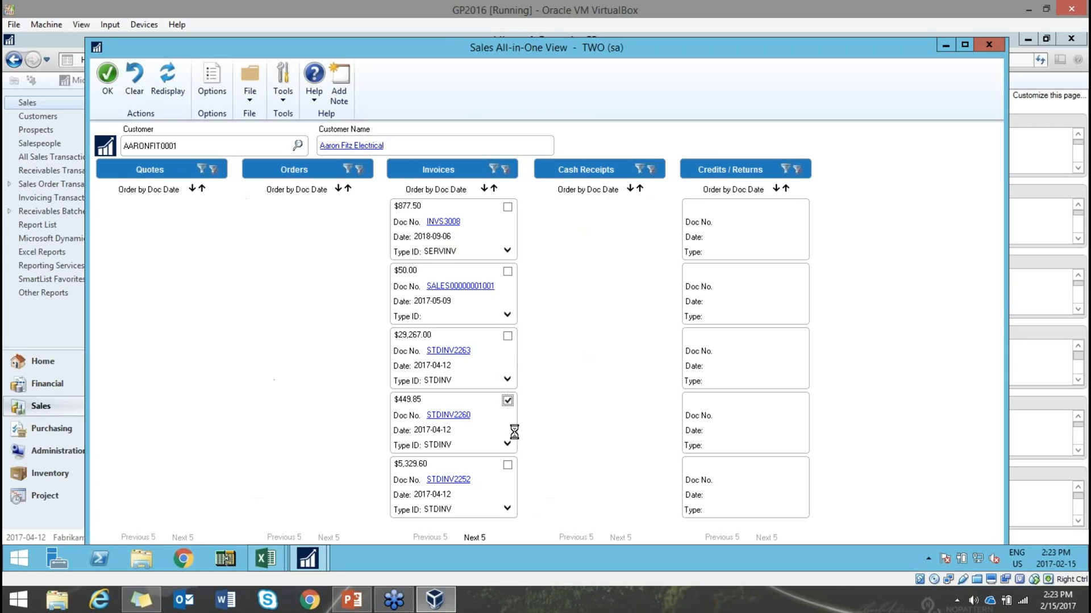
{"action": "left_click", "coordinate": [507, 465]}
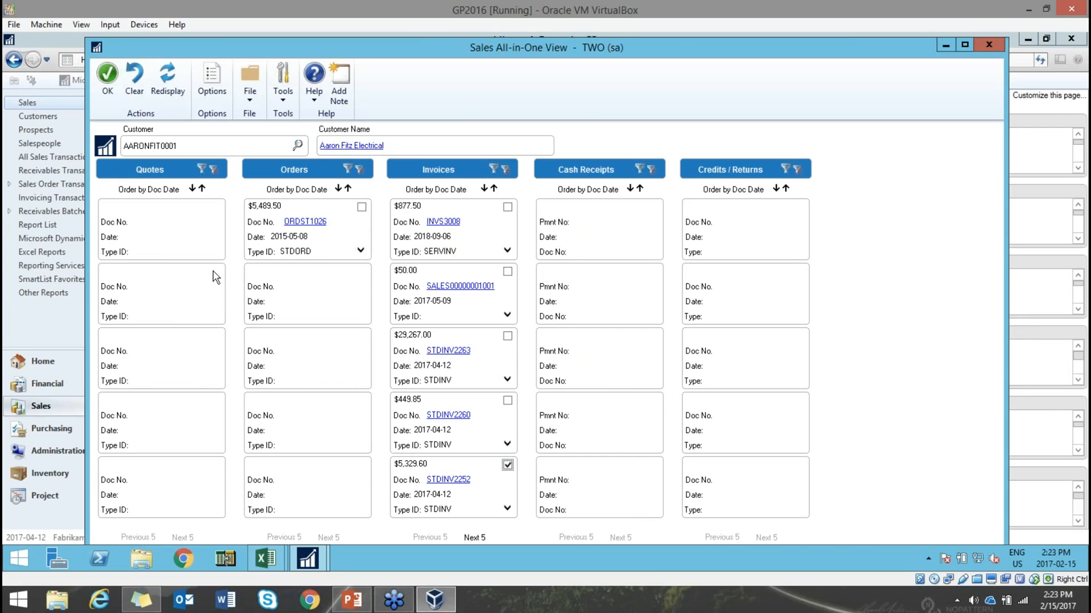
{"action": "left_click", "coordinate": [989, 44]}
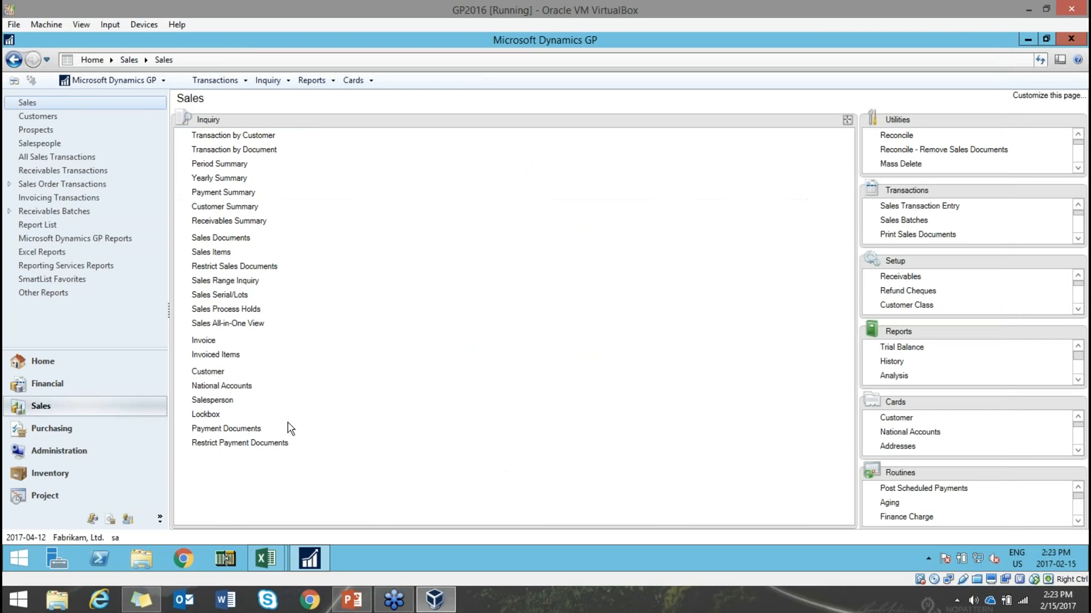
{"action": "left_click", "coordinate": [358, 607]}
- Advance PowerPoint to slide 14, Find Cash Receipts by Document Number, then return to GP
{"action": "scroll", "coordinate": [172, 488], "scroll_direction": "down", "scroll_amount": 3}
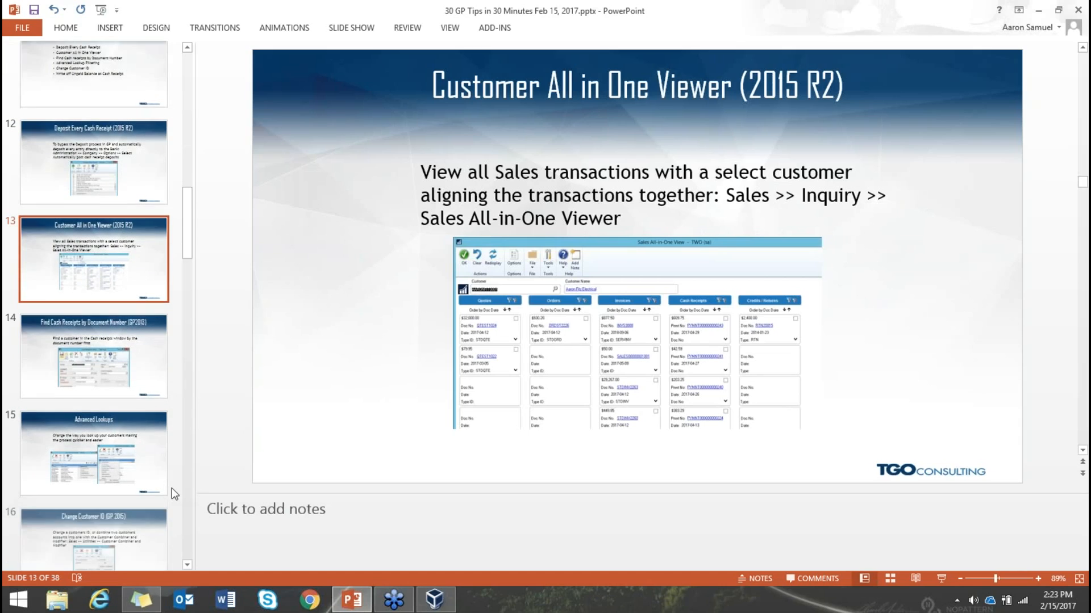
{"action": "scroll", "coordinate": [171, 488], "scroll_direction": "down", "scroll_amount": 2}
{"action": "left_click", "coordinate": [151, 304]}
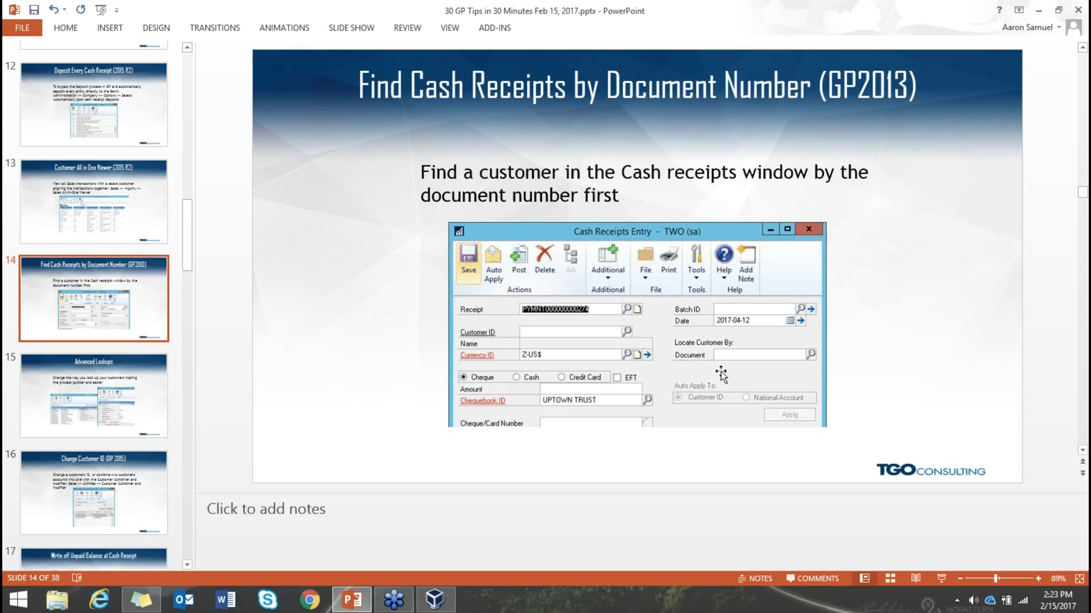
{"action": "left_click", "coordinate": [431, 600]}
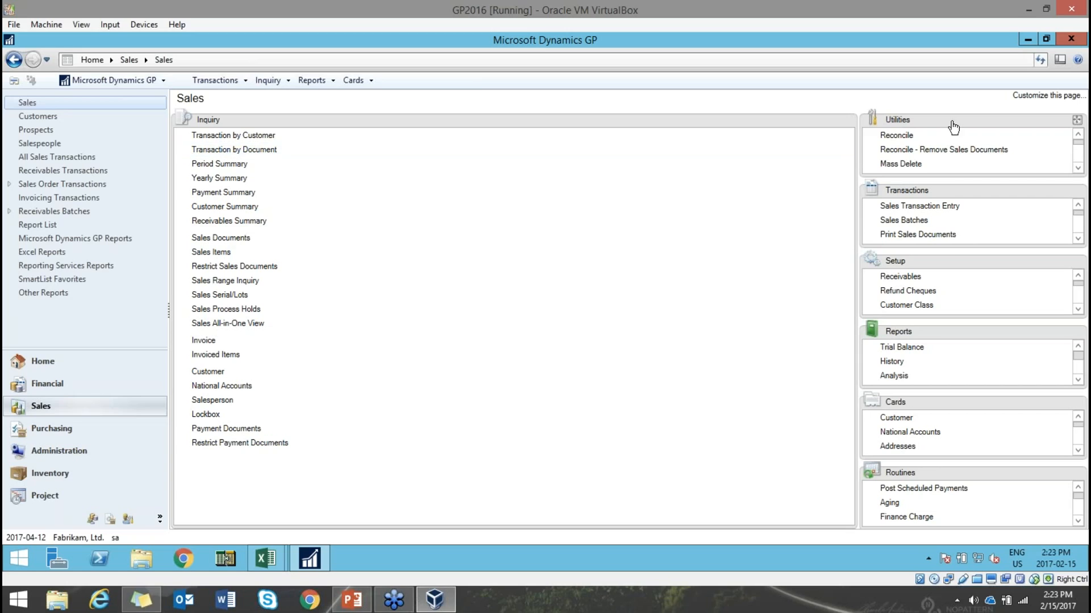
- Open Cash Receipts Entry and fill the customer from open invoice STDINV2228 via the Document lookup
{"action": "left_click_drag", "start_coordinate": [965, 192], "coordinate": [465, 321]}
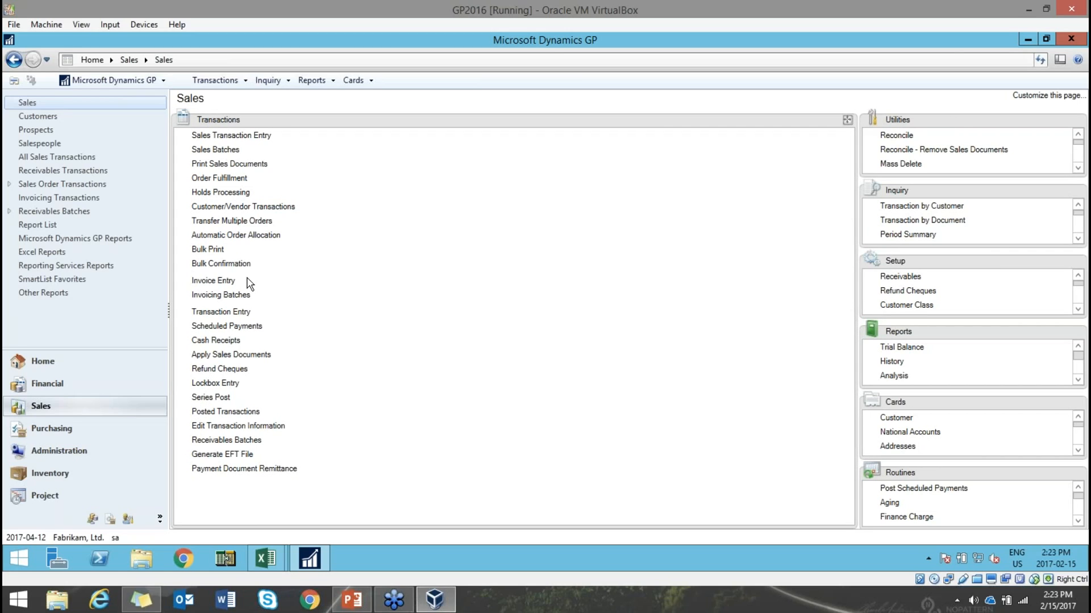
{"action": "left_click", "coordinate": [227, 345]}
{"action": "left_click_drag", "start_coordinate": [486, 163], "coordinate": [593, 142]}
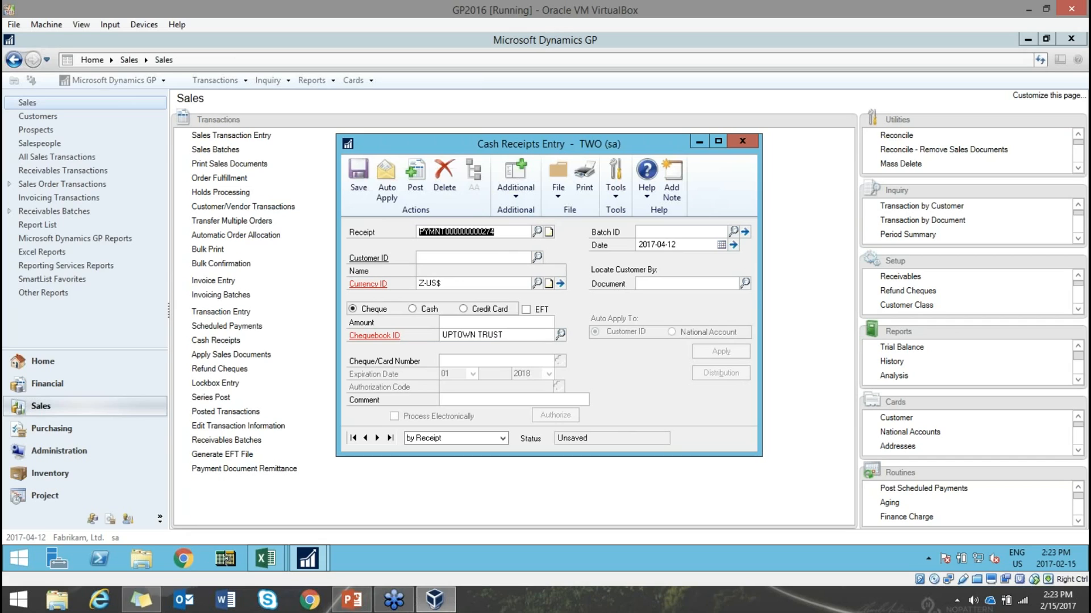
{"action": "left_click", "coordinate": [745, 284]}
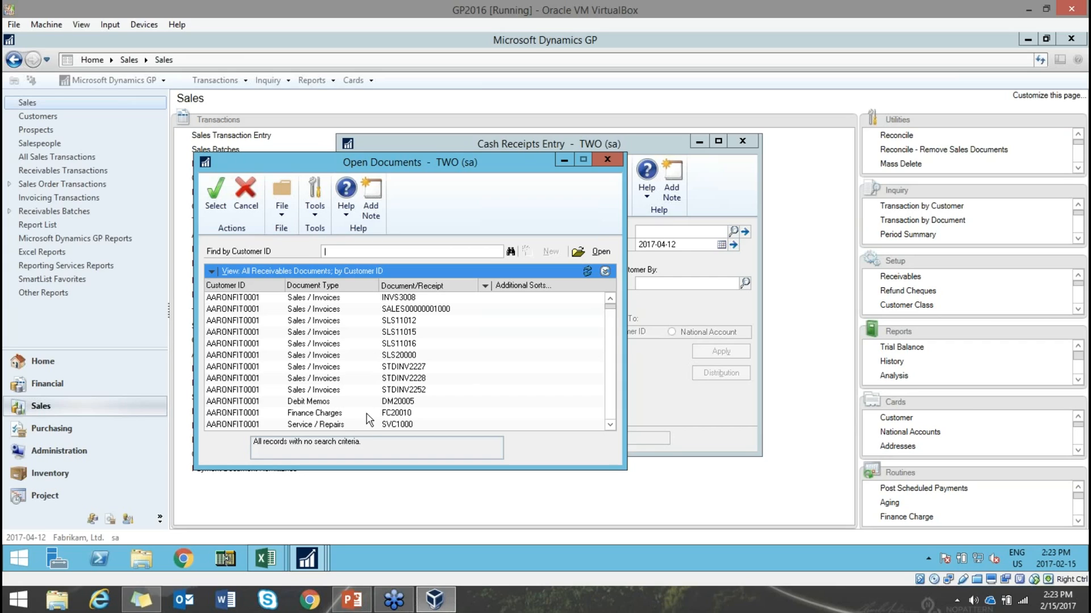
{"action": "left_click", "coordinate": [354, 380]}
{"action": "double_click", "coordinate": [353, 384]}
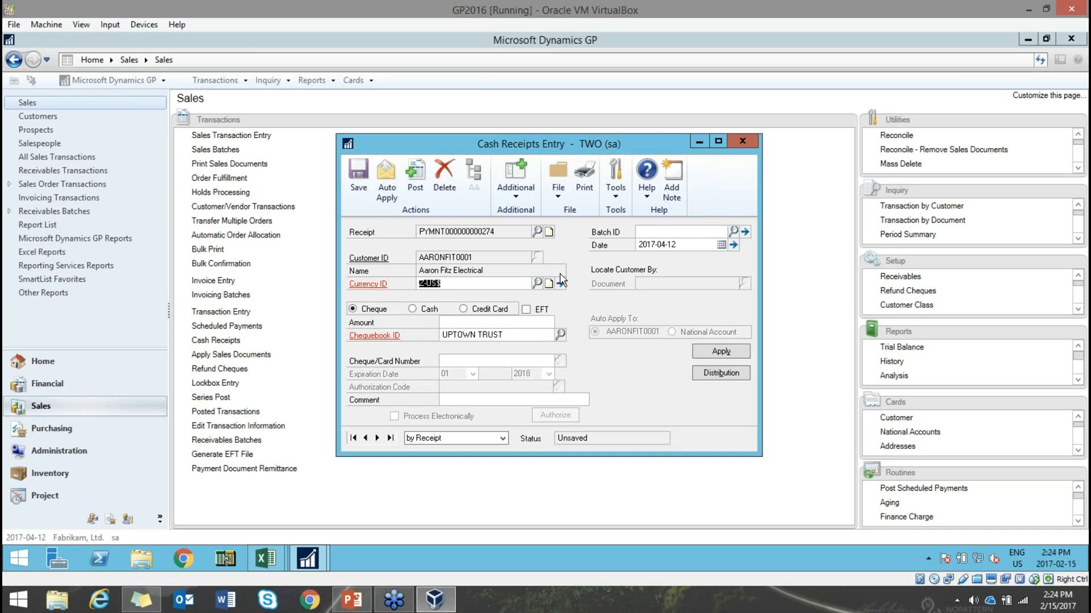
- Try Delete and cancel, pick American Science Museum as customer, then close and discard the receipt
{"action": "left_click", "coordinate": [448, 171]}
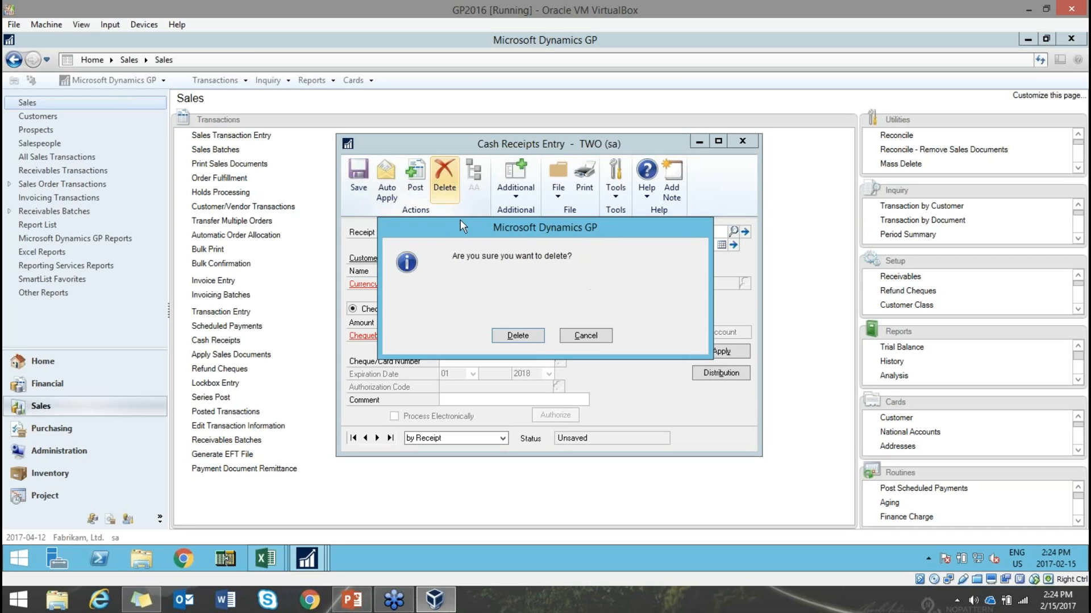
{"action": "left_click", "coordinate": [583, 337]}
{"action": "left_click", "coordinate": [445, 173]}
{"action": "left_click", "coordinate": [584, 337]}
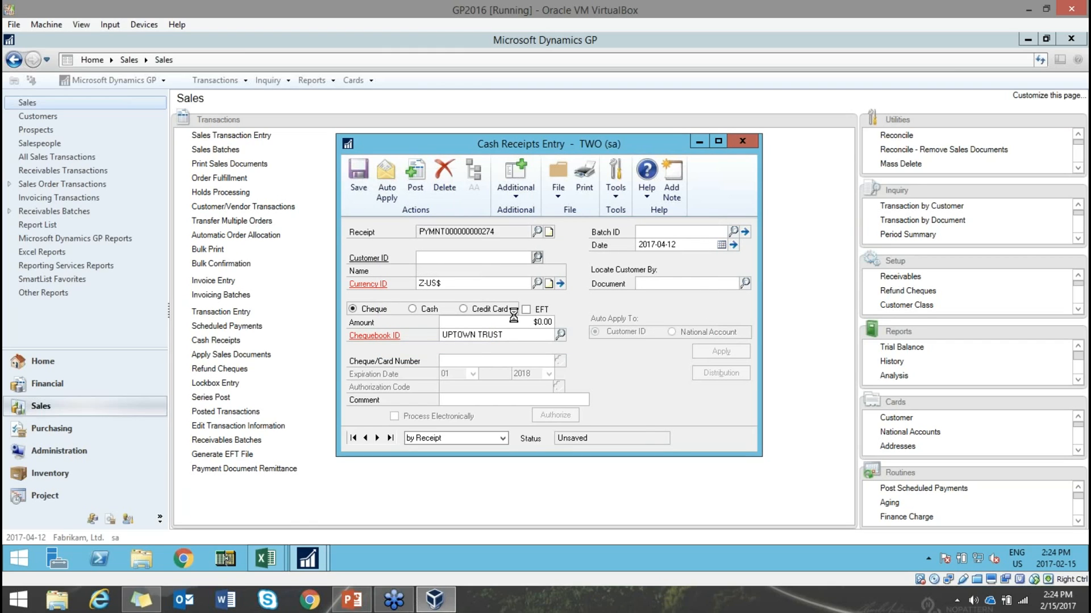
{"action": "left_click", "coordinate": [537, 257]}
{"action": "double_click", "coordinate": [409, 367]}
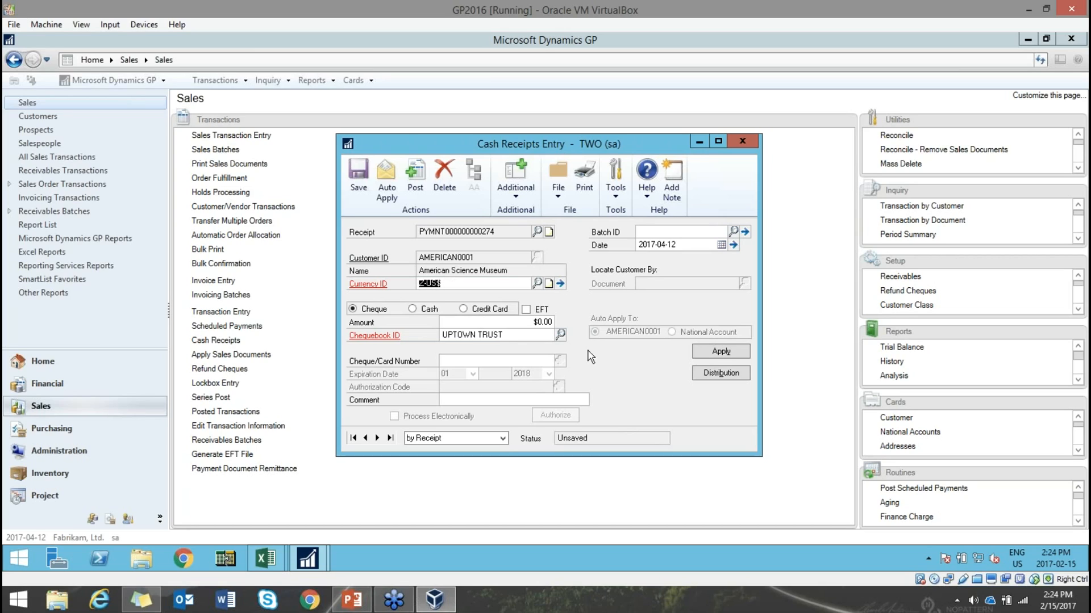
{"action": "left_click", "coordinate": [747, 139]}
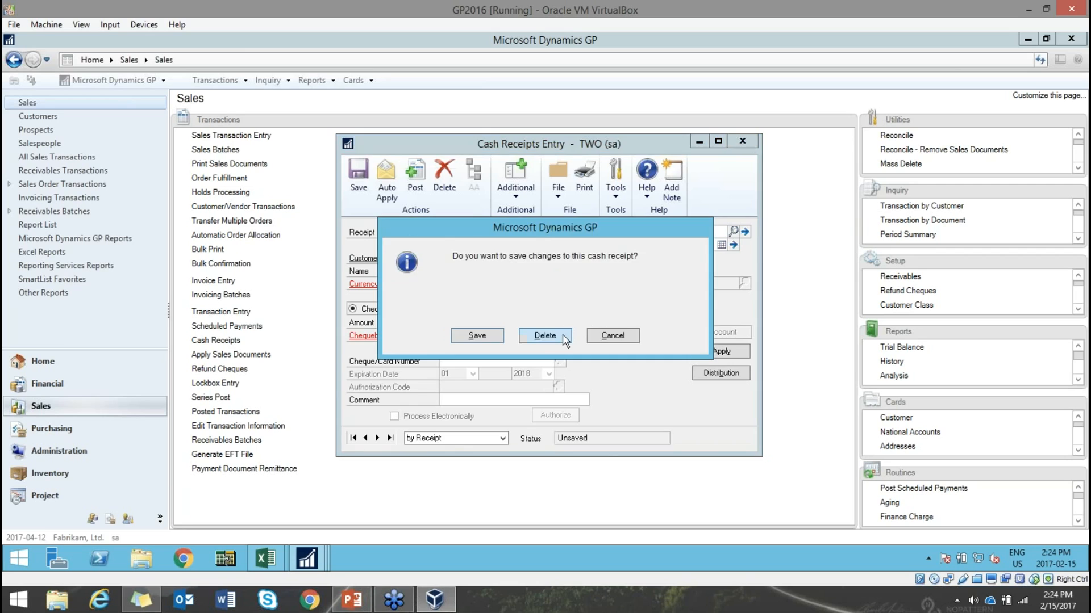
{"action": "left_click", "coordinate": [562, 334]}
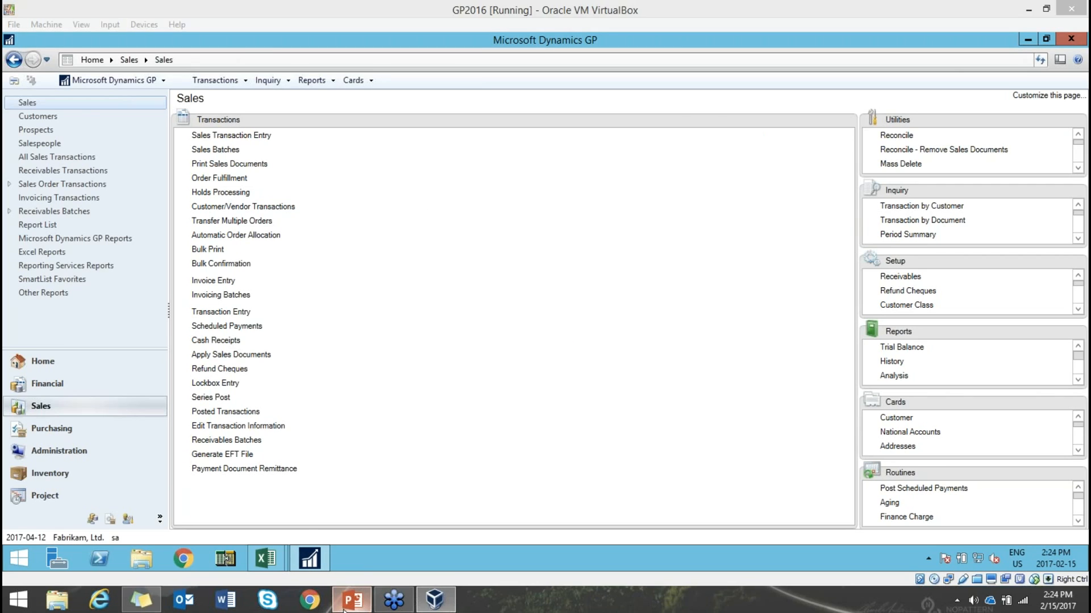
{"action": "left_click", "coordinate": [351, 599]}
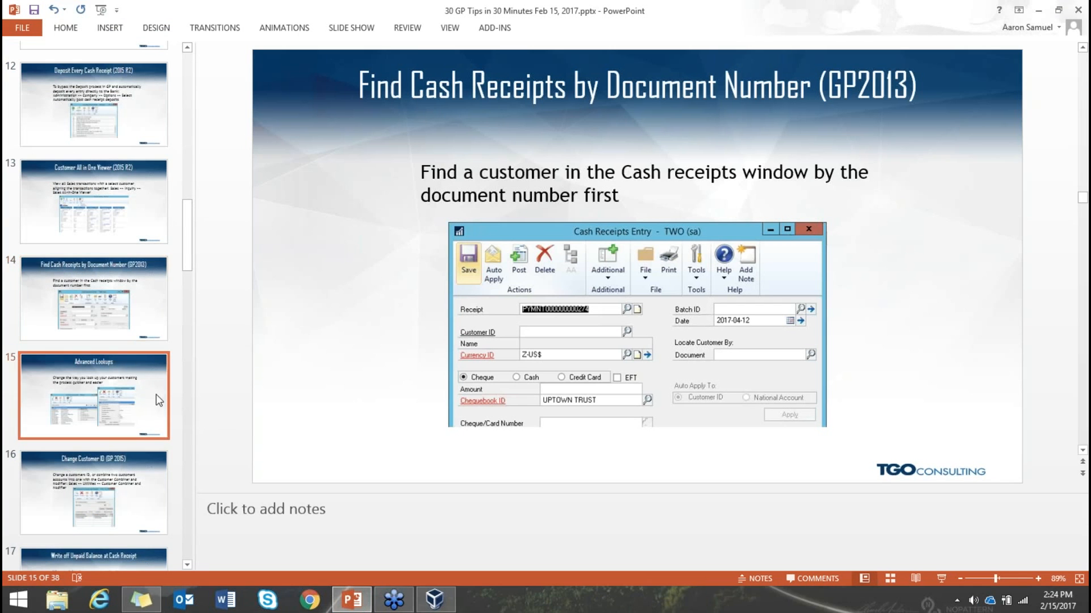
- Show slide 15, Advanced Lookups, then switch back to the Dynamics GP Sales page
{"action": "left_click", "coordinate": [161, 400]}
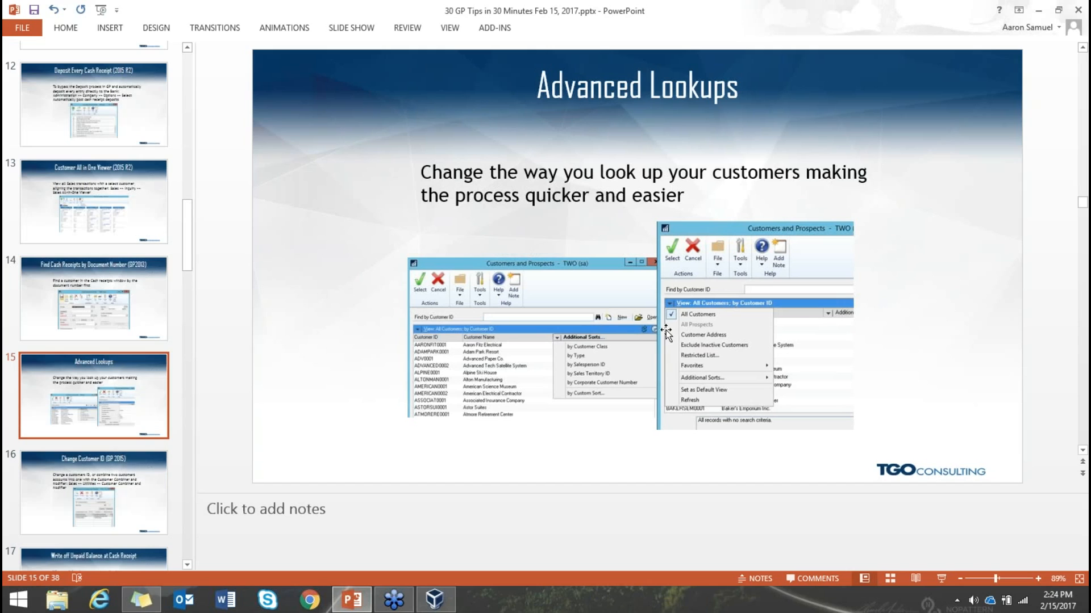
{"action": "left_click", "coordinate": [435, 600]}
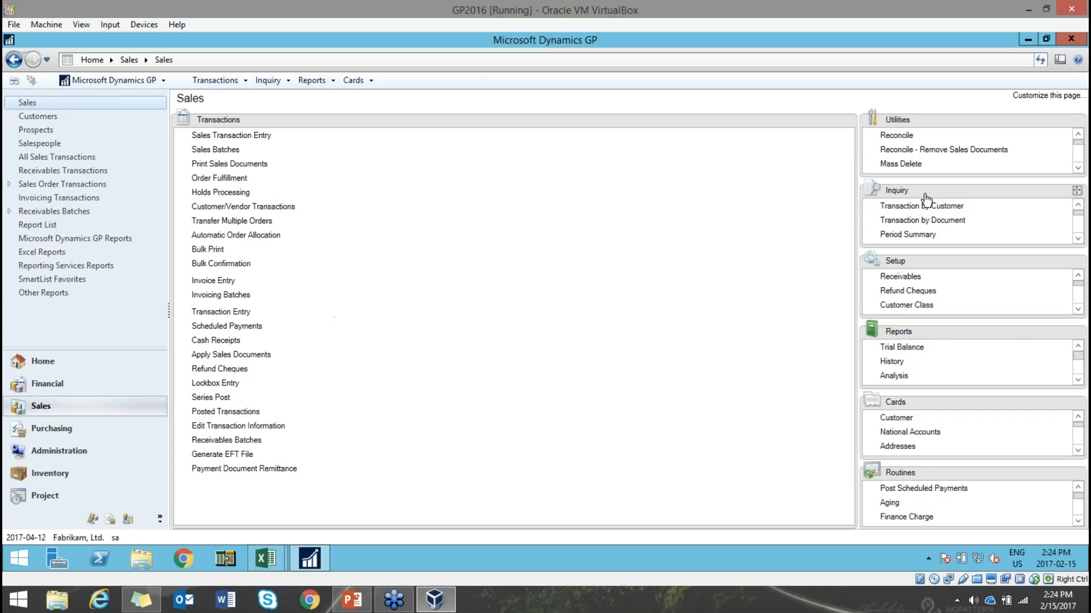
- Place Inquiry tasks in the main area, open Transaction by Customer inquiry, and open the Customer ID lookup
{"action": "left_click_drag", "start_coordinate": [926, 197], "coordinate": [377, 338]}
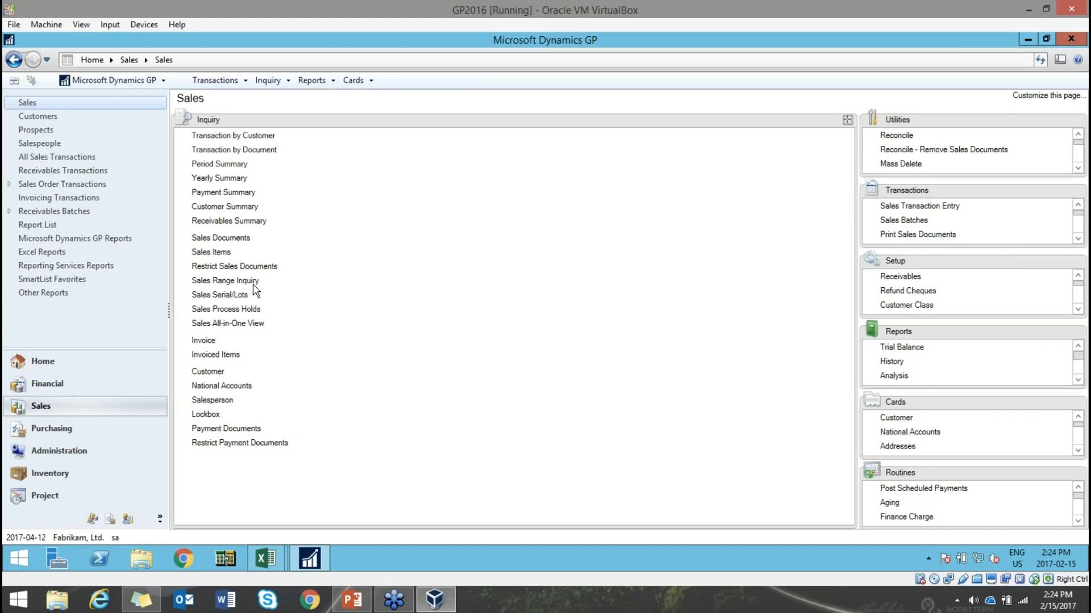
{"action": "left_click", "coordinate": [244, 137]}
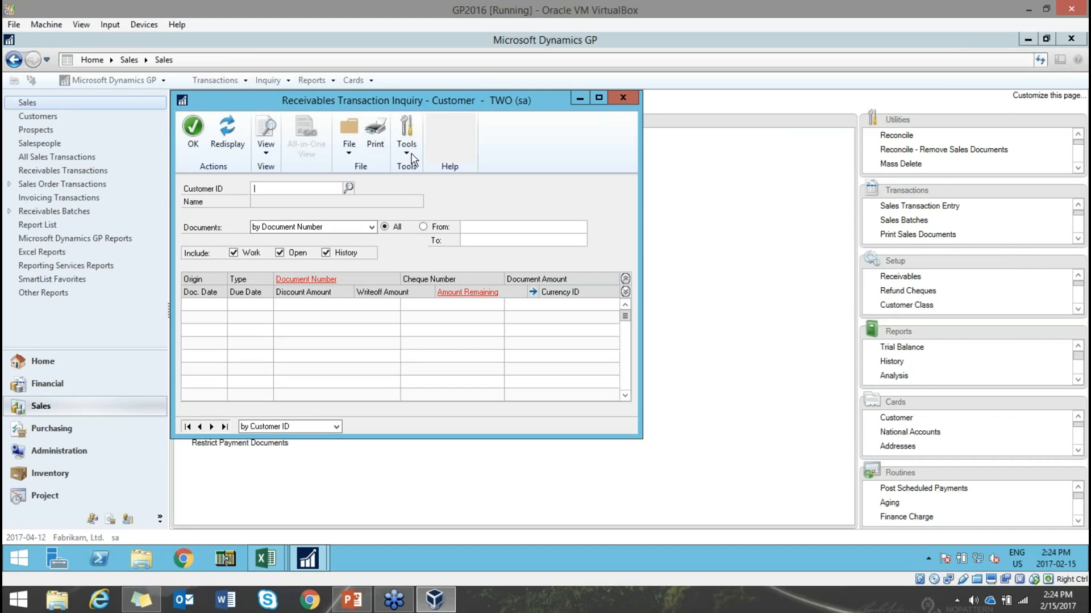
{"action": "left_click_drag", "start_coordinate": [420, 98], "coordinate": [605, 111]}
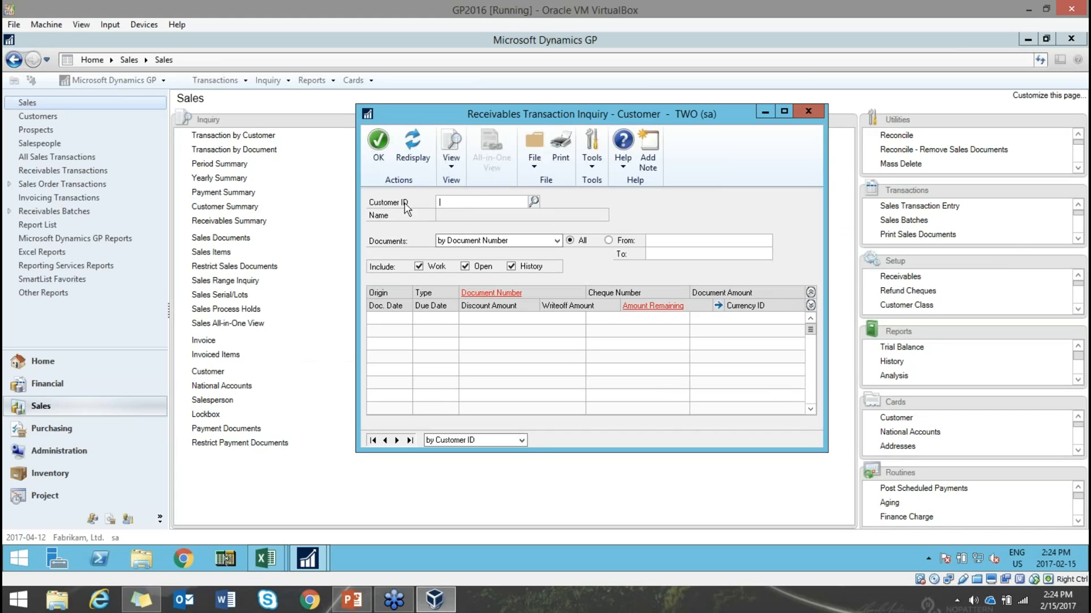
{"action": "left_click", "coordinate": [534, 202]}
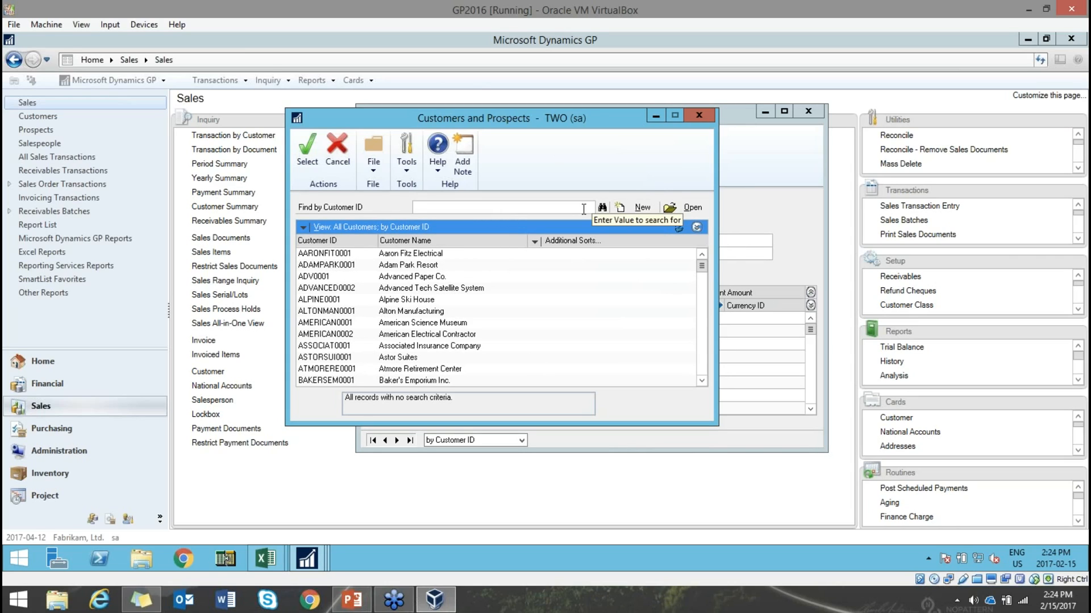
- Sort the customer lookup by Customer ID, then Customer Name, then Customer Class, browsing the results
{"action": "left_click", "coordinate": [353, 243]}
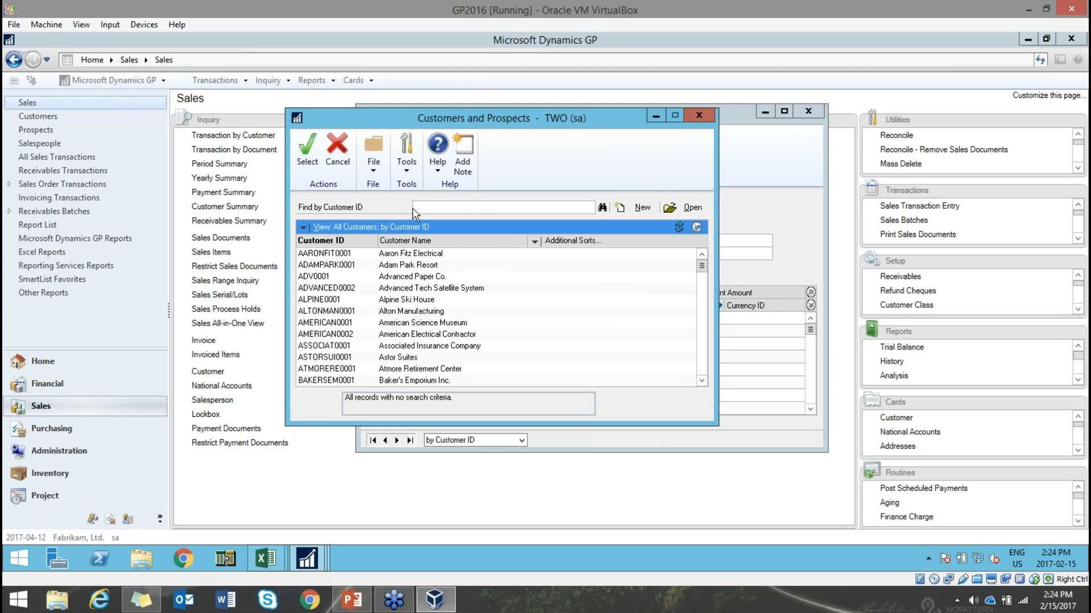
{"action": "left_click", "coordinate": [473, 207]}
{"action": "left_click", "coordinate": [448, 242]}
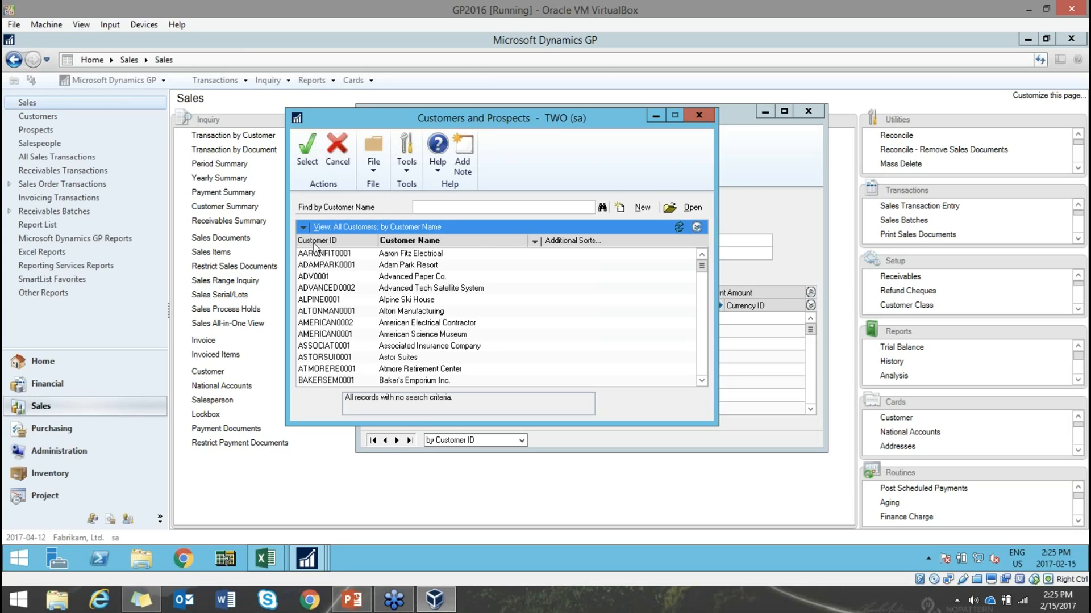
{"action": "left_click", "coordinate": [535, 241]}
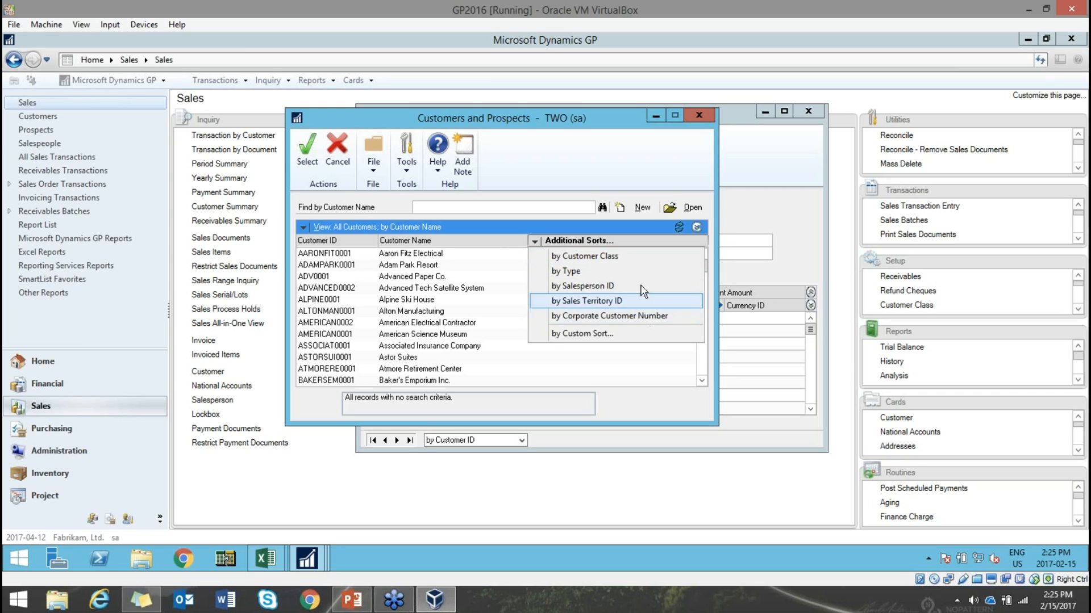
{"action": "left_click", "coordinate": [627, 256]}
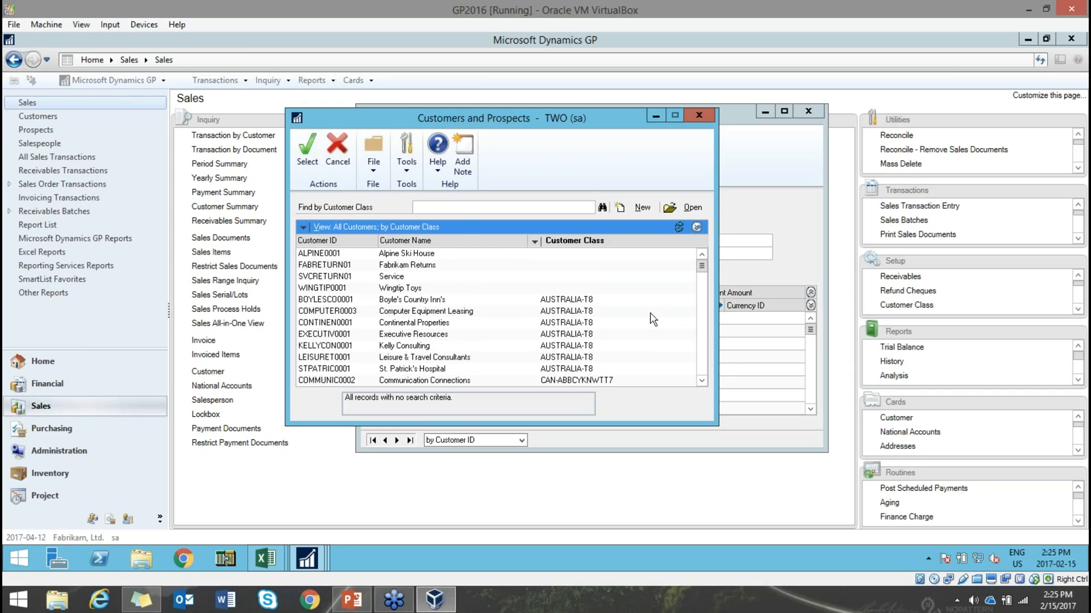
{"action": "left_click", "coordinate": [576, 336]}
{"action": "scroll", "coordinate": [575, 337], "scroll_direction": "down", "scroll_amount": 10}
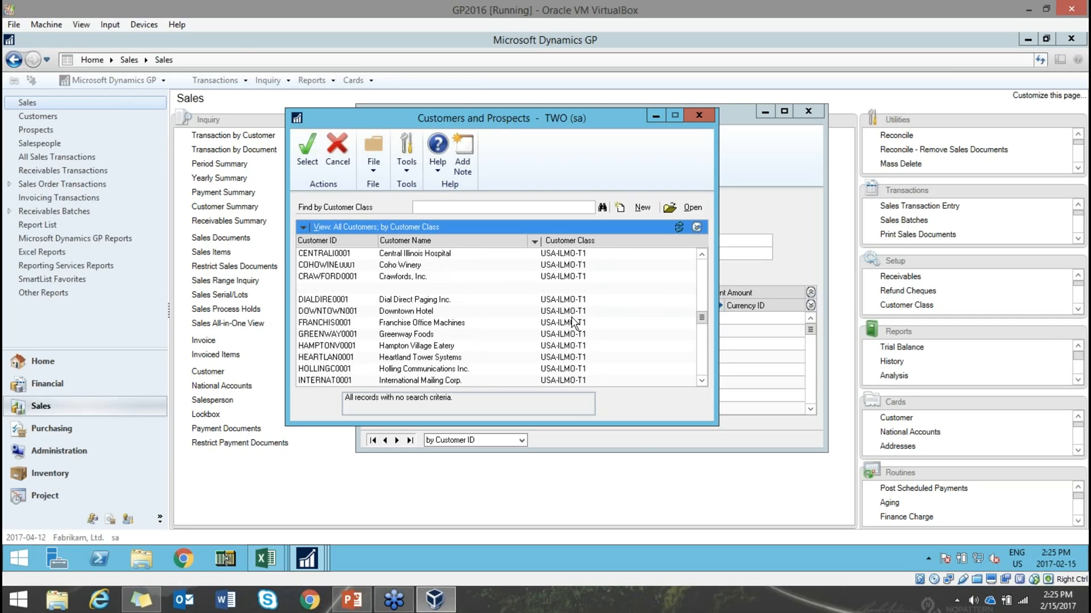
{"action": "scroll", "coordinate": [571, 328], "scroll_direction": "up", "scroll_amount": 8}
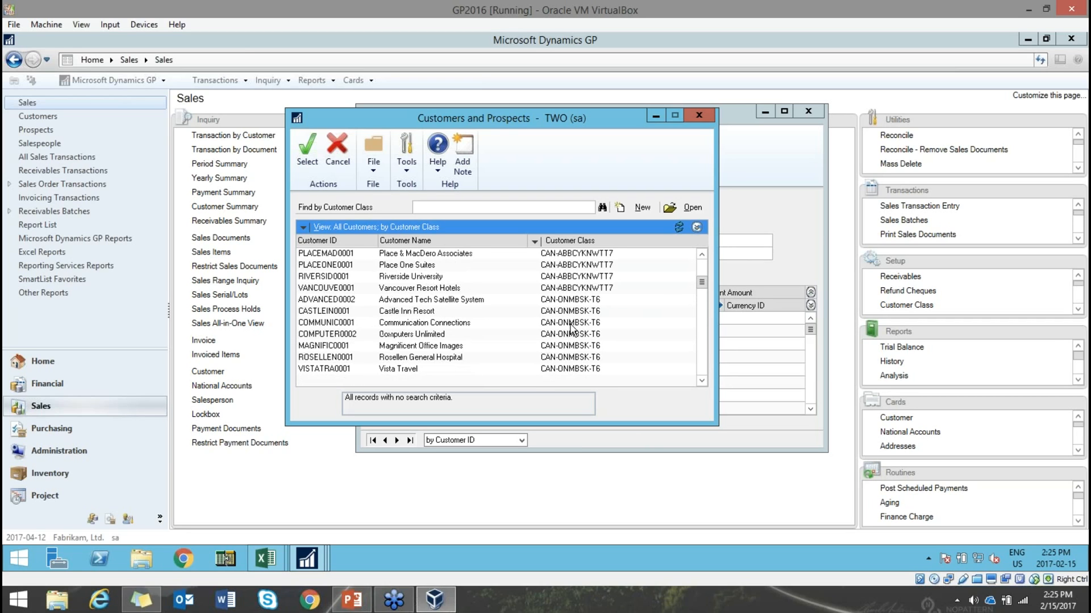
{"action": "scroll", "coordinate": [571, 328], "scroll_direction": "up", "scroll_amount": 5}
{"action": "left_click", "coordinate": [567, 299]}
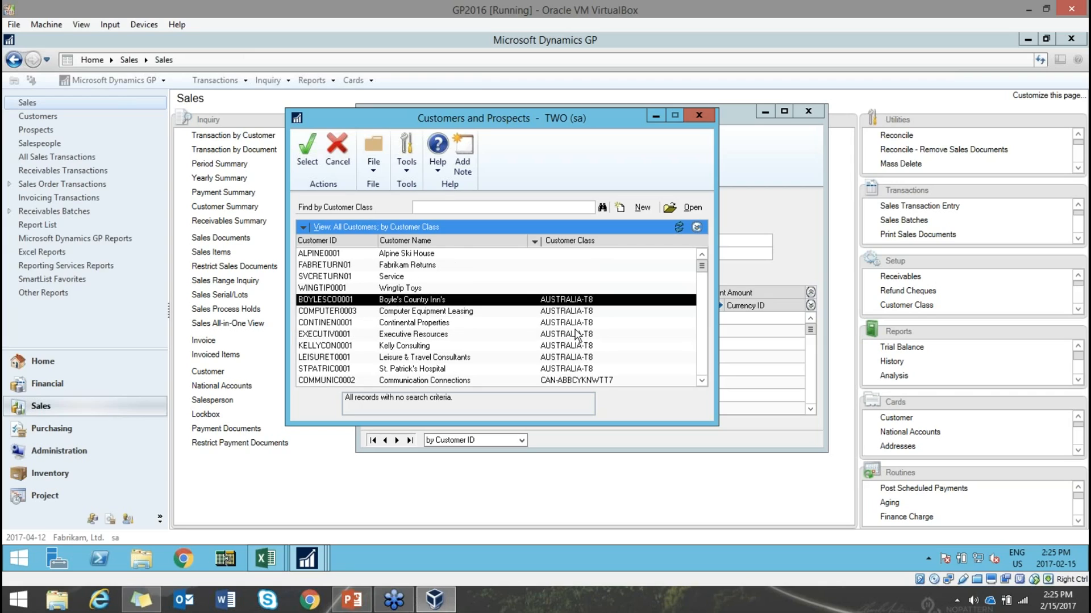
- Re-sort the customers by Salesperson ID and browse the grouped list
{"action": "left_click", "coordinate": [441, 206]}
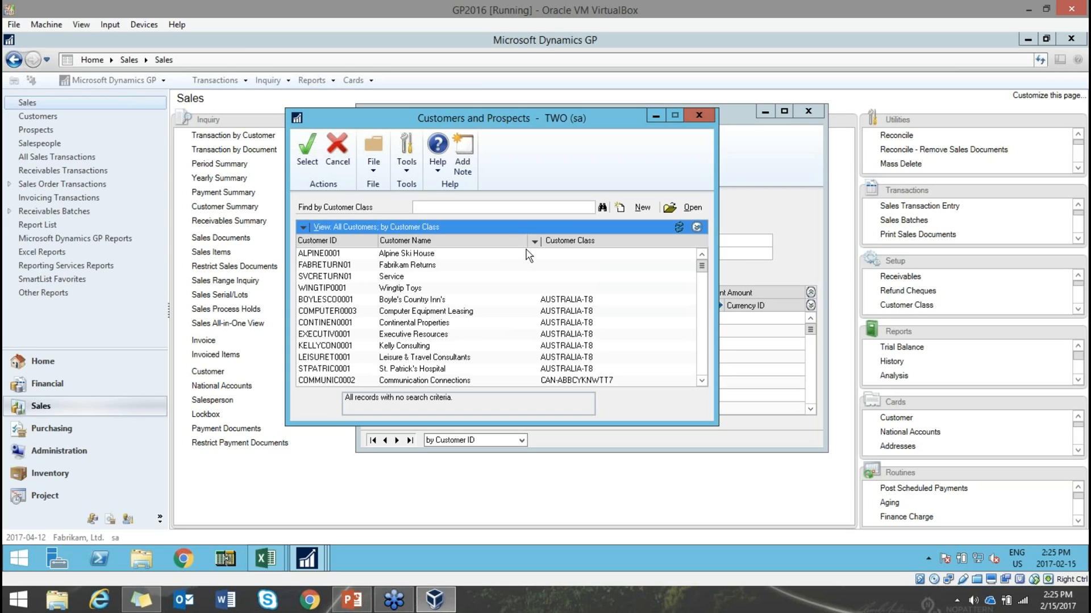
{"action": "left_click", "coordinate": [534, 241]}
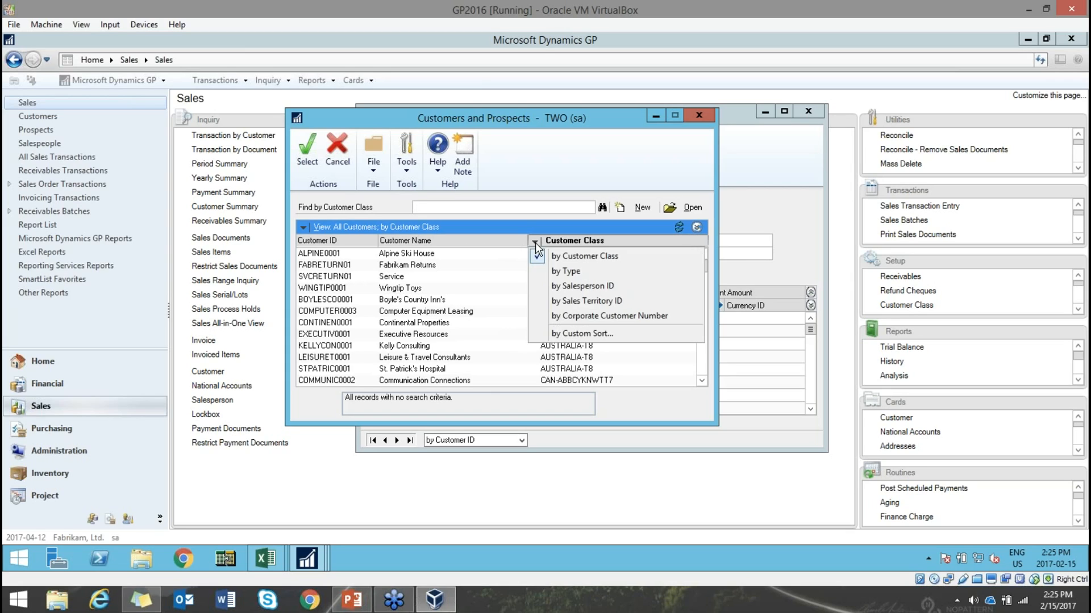
{"action": "left_click", "coordinate": [562, 286]}
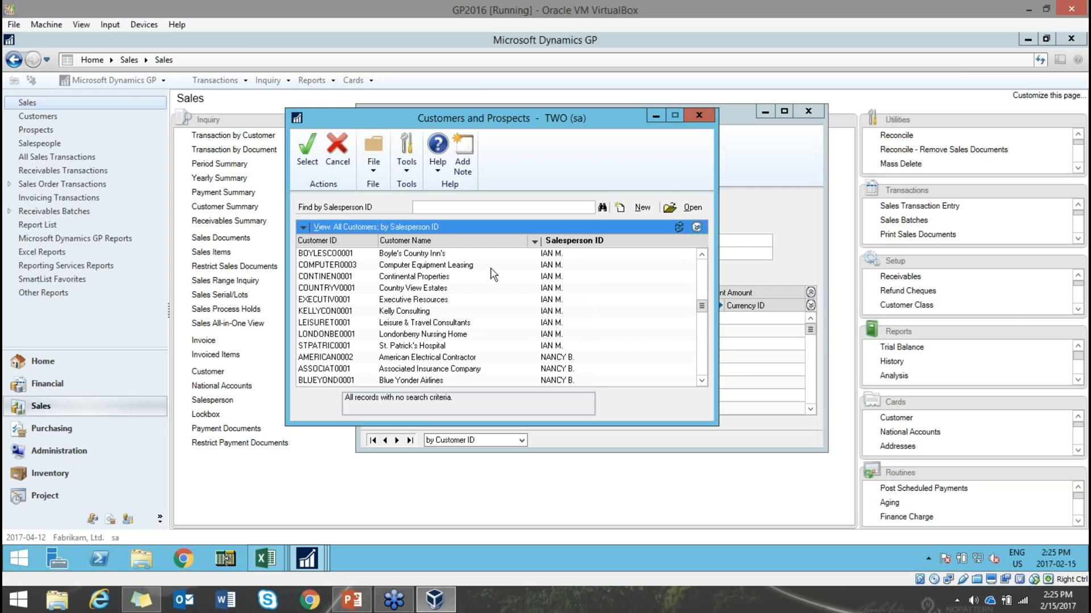
{"action": "left_click", "coordinate": [550, 254]}
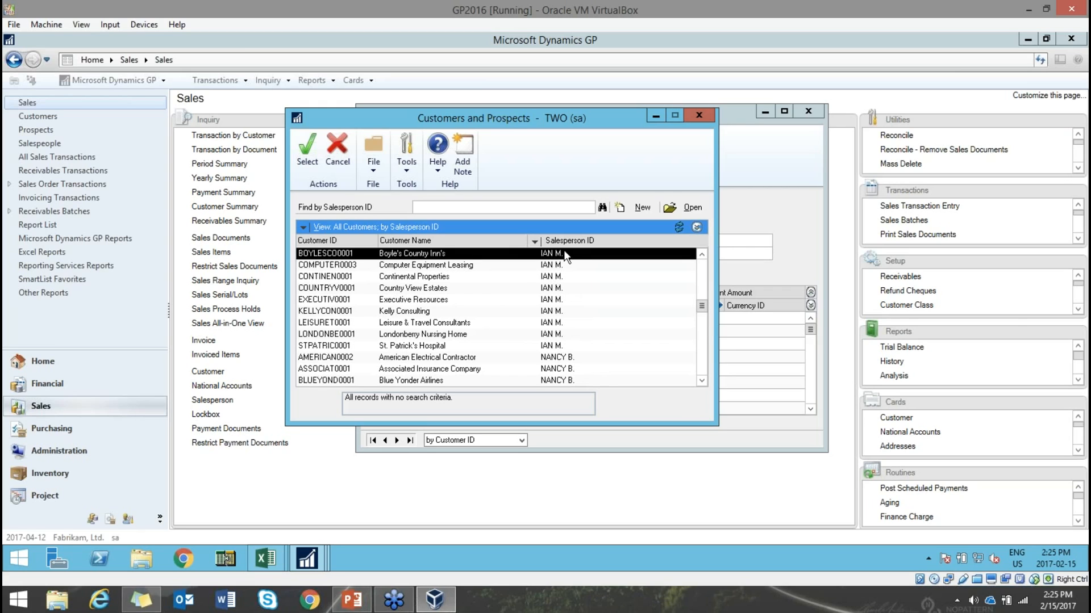
{"action": "left_click", "coordinate": [554, 347]}
{"action": "scroll", "coordinate": [554, 347], "scroll_direction": "down", "scroll_amount": 6}
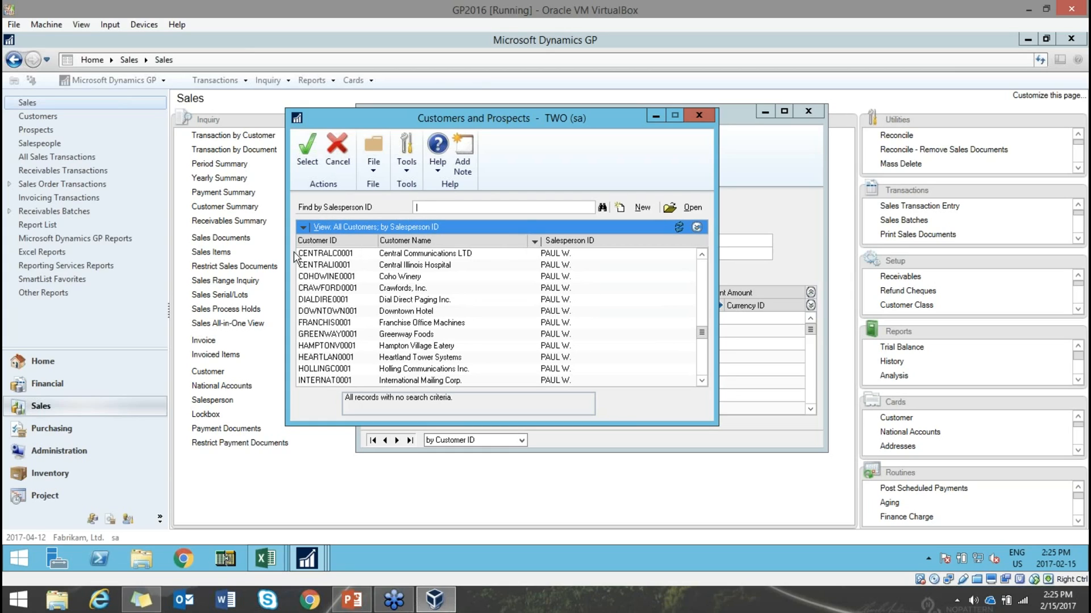
{"action": "left_click", "coordinate": [535, 242]}
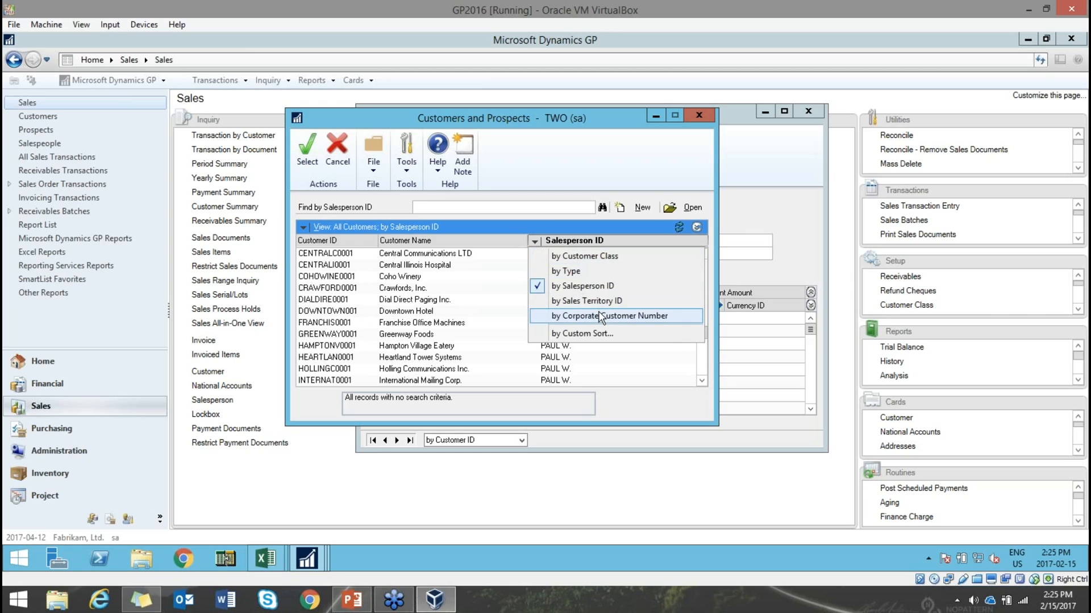
- Add Currency ID as the custom sort column in Select Order By and apply it
{"action": "left_click", "coordinate": [600, 335]}
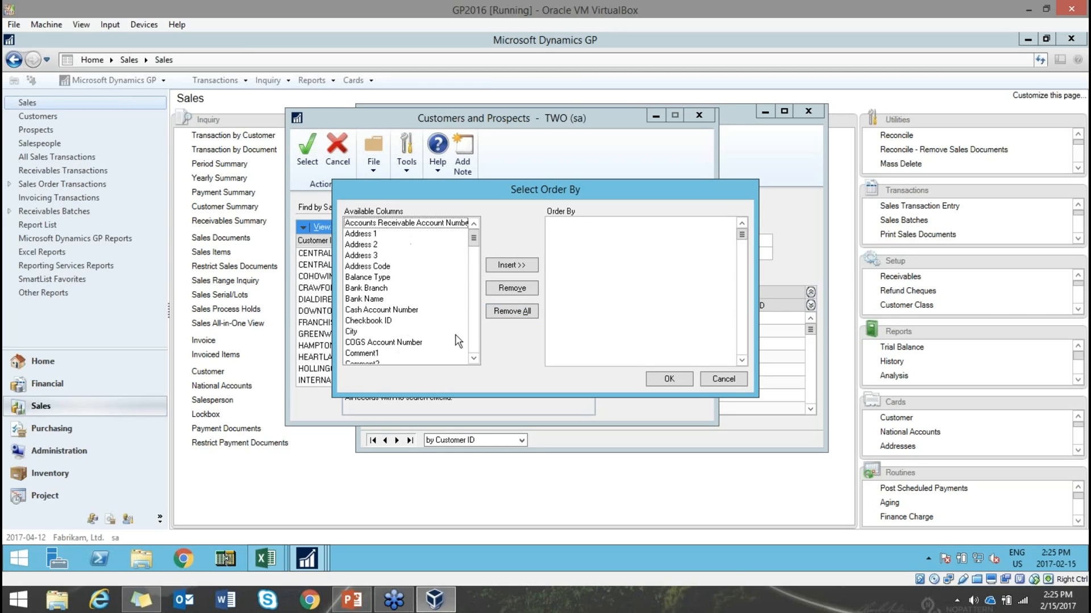
{"action": "scroll", "coordinate": [474, 295], "scroll_direction": "down", "scroll_amount": 12}
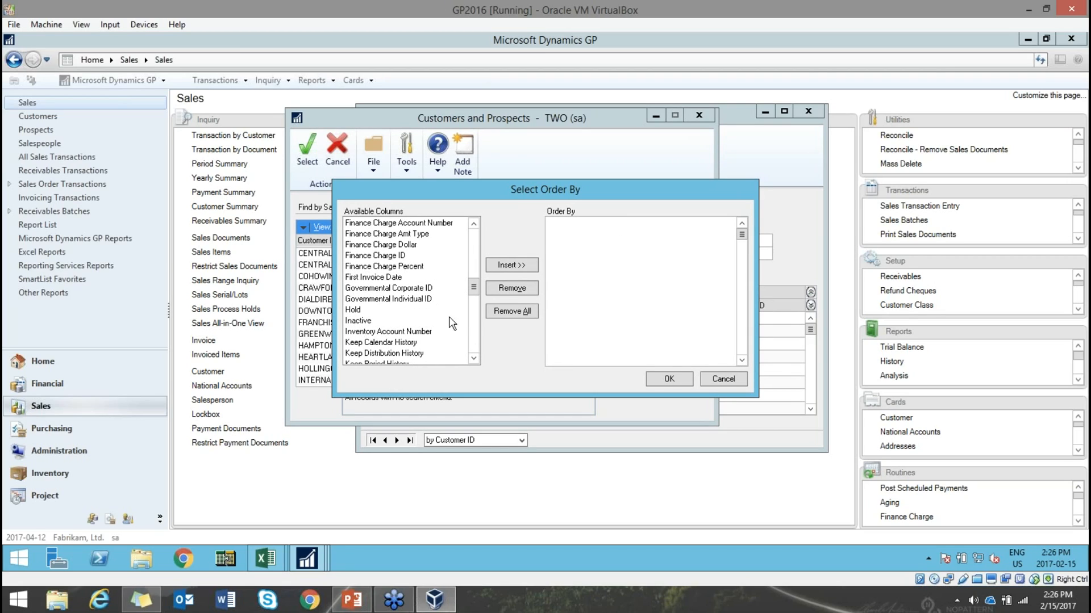
{"action": "scroll", "coordinate": [478, 241], "scroll_direction": "up", "scroll_amount": 4}
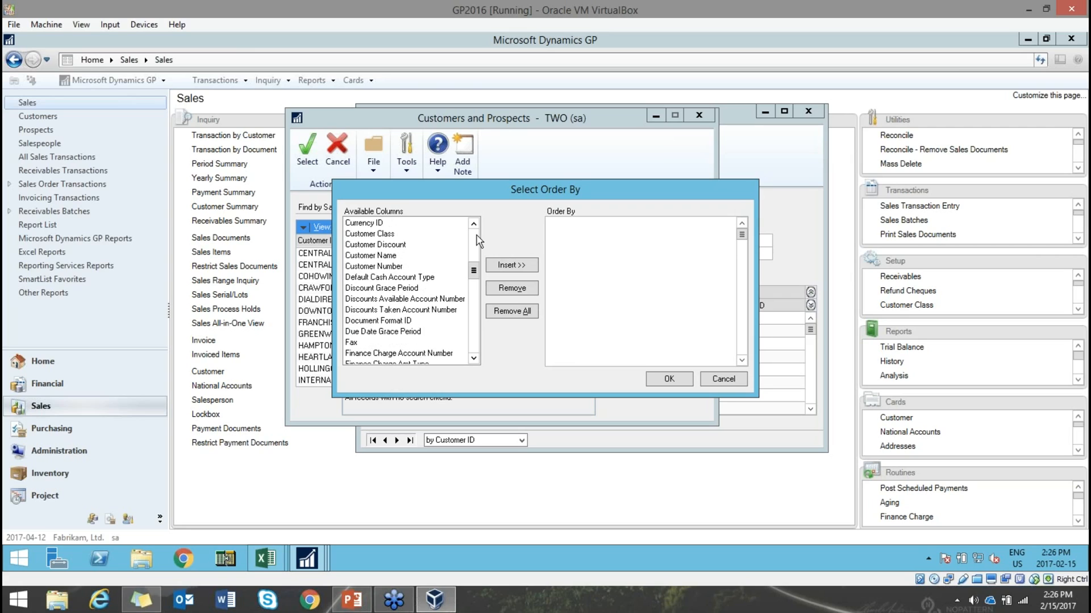
{"action": "left_click", "coordinate": [391, 224]}
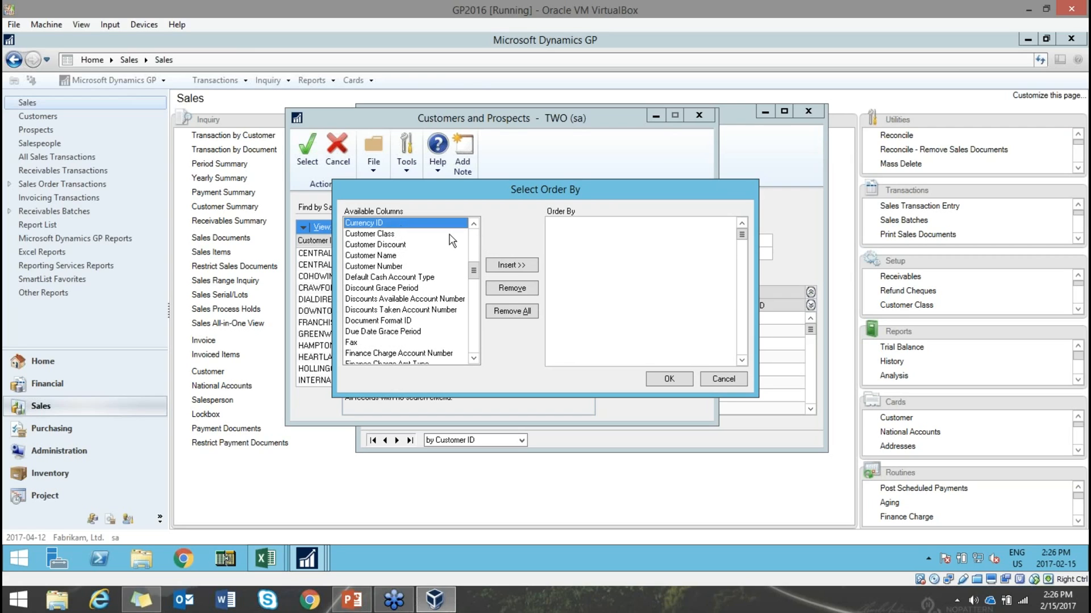
{"action": "left_click", "coordinate": [513, 265]}
{"action": "left_click", "coordinate": [668, 379]}
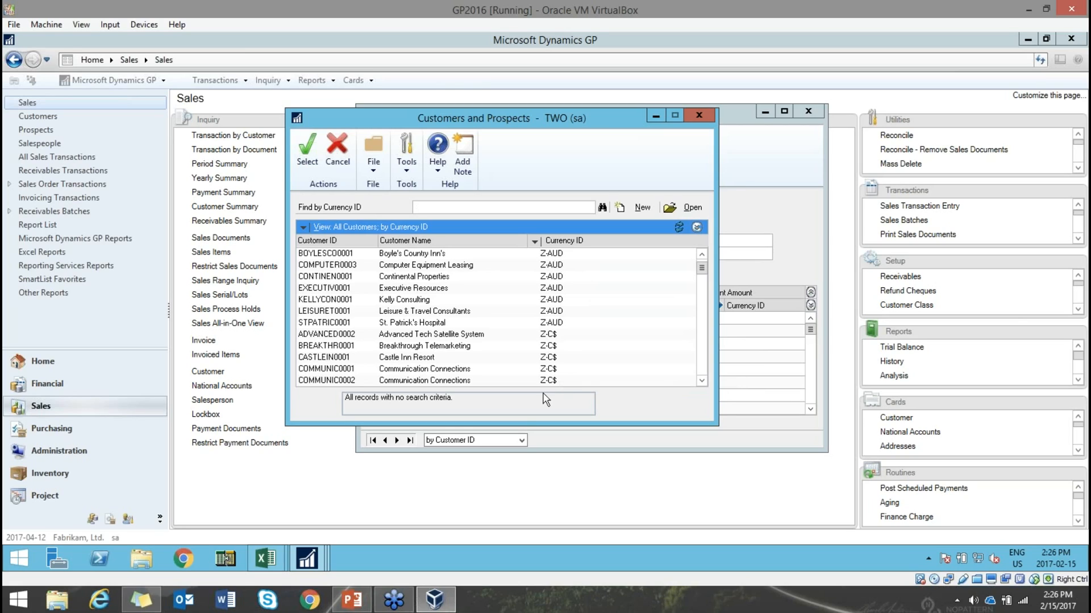
- Switch the lookup view to Customer Address and exclude inactive customers
{"action": "left_click", "coordinate": [302, 228]}
{"action": "left_click", "coordinate": [571, 275]}
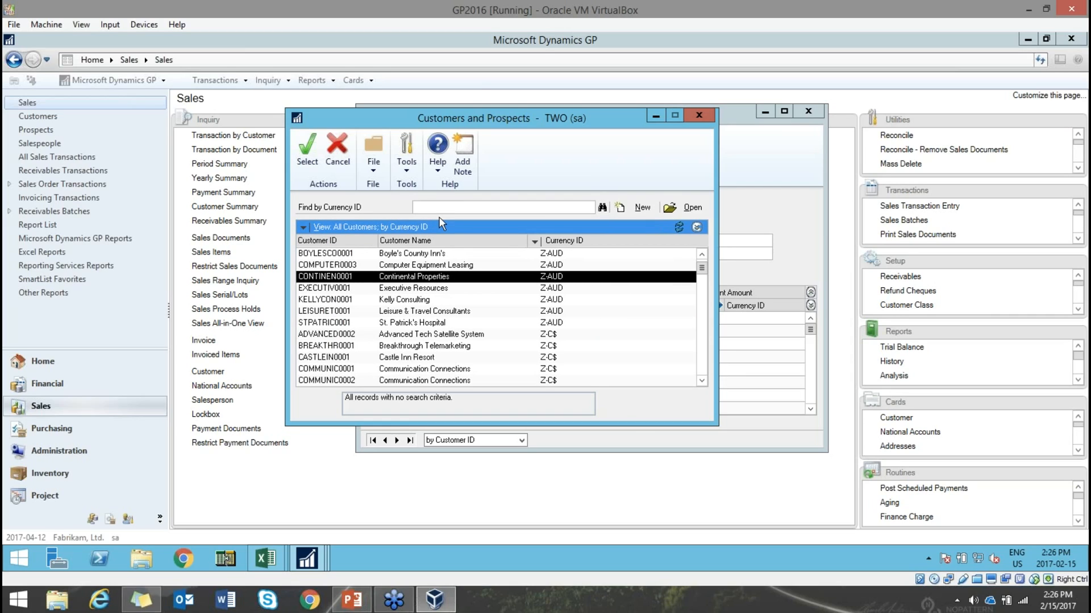
{"action": "left_click", "coordinate": [304, 229]}
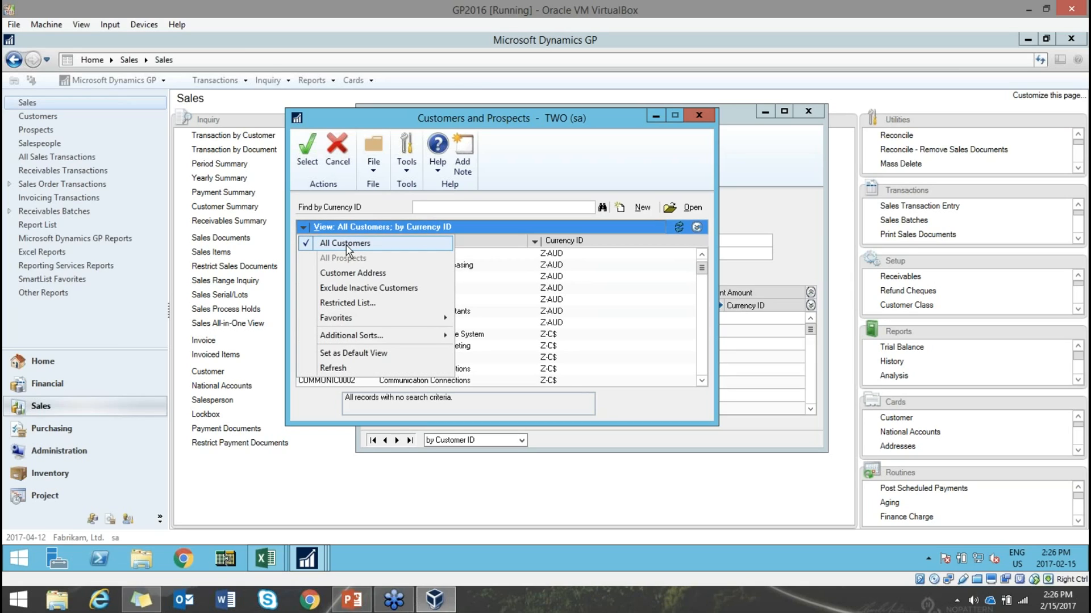
{"action": "left_click", "coordinate": [339, 277]}
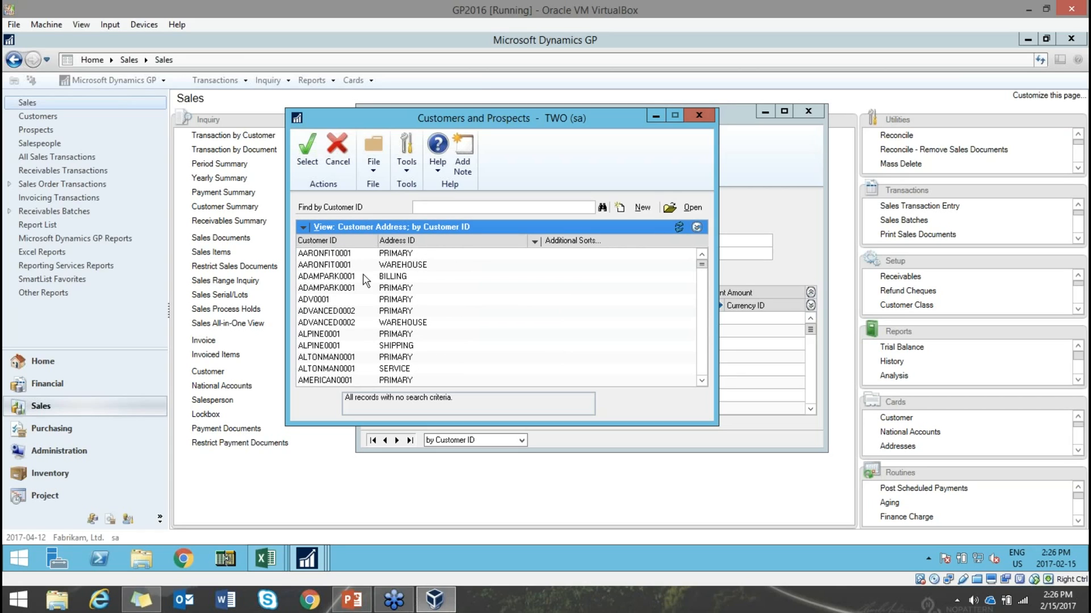
{"action": "left_click", "coordinate": [304, 229]}
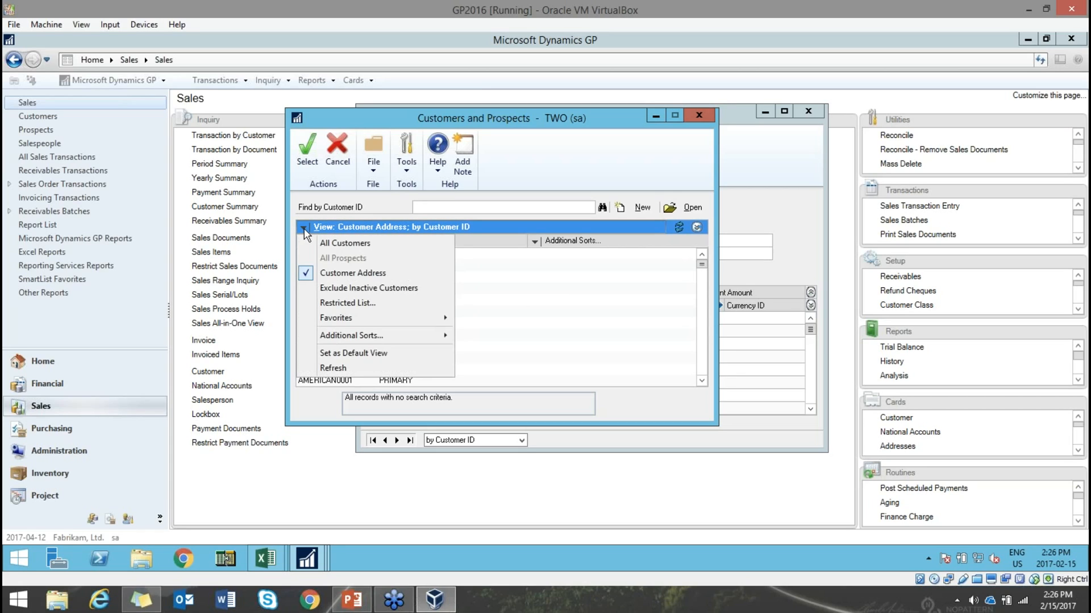
{"action": "left_click", "coordinate": [338, 291]}
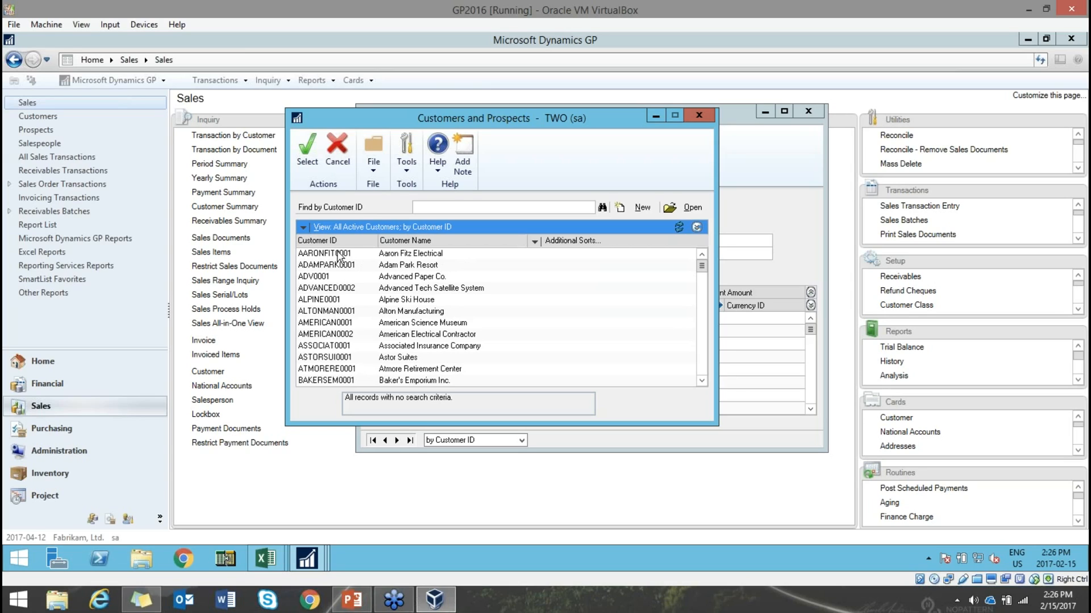
- Browse the Additional Sorts and Favorites options in the lookup's view menu
{"action": "left_click", "coordinate": [306, 227]}
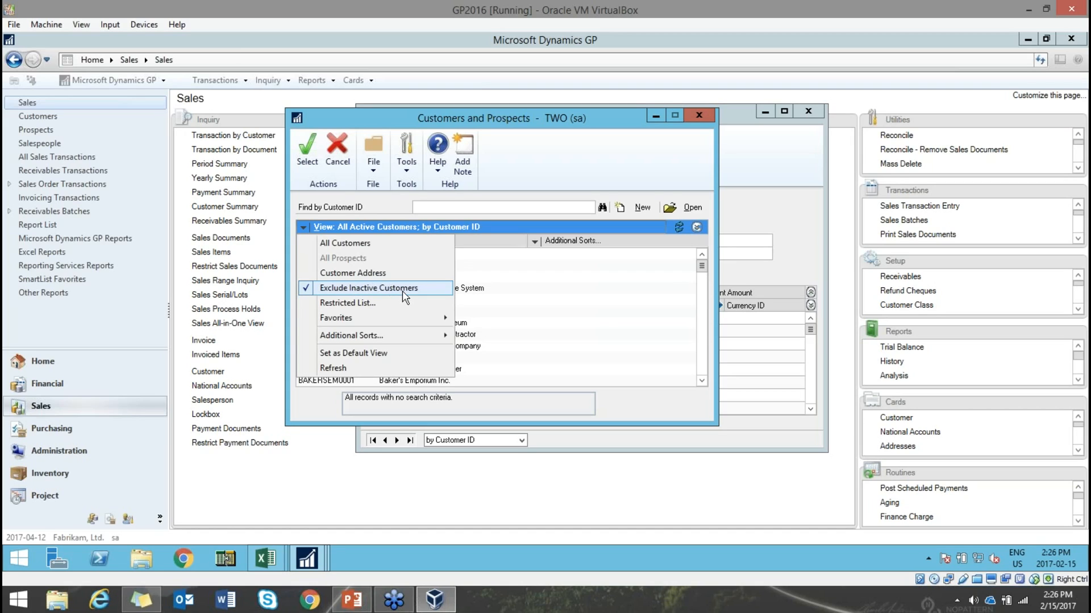
{"action": "mouse_move", "coordinate": [370, 339]}
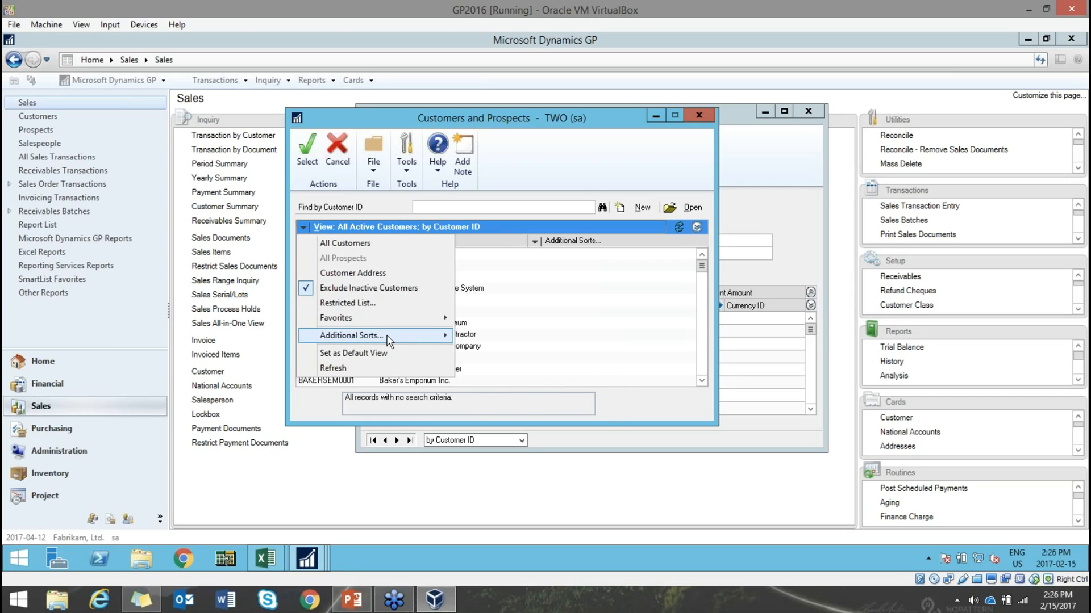
{"action": "mouse_move", "coordinate": [341, 322]}
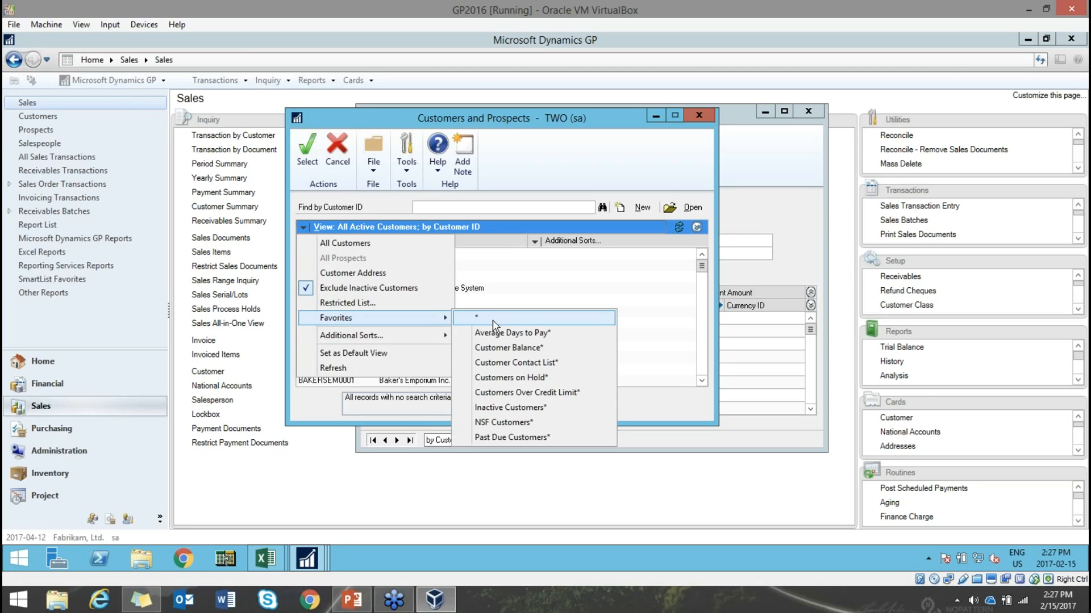
- Switch the customer lookup from Customer Balance to All Customers and make it the default view
{"action": "left_click", "coordinate": [527, 348]}
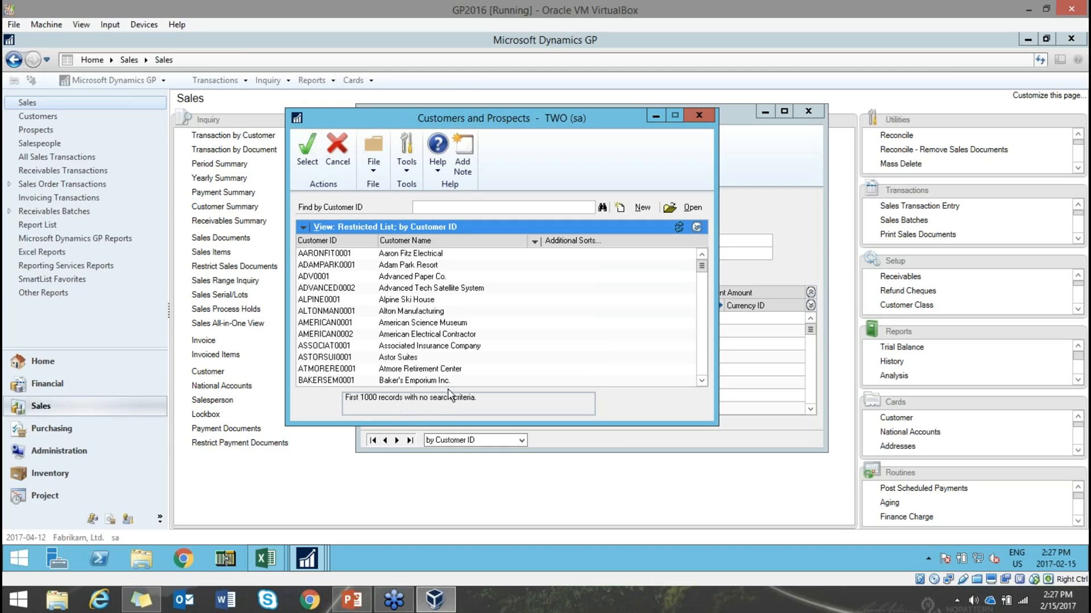
{"action": "left_click", "coordinate": [305, 227]}
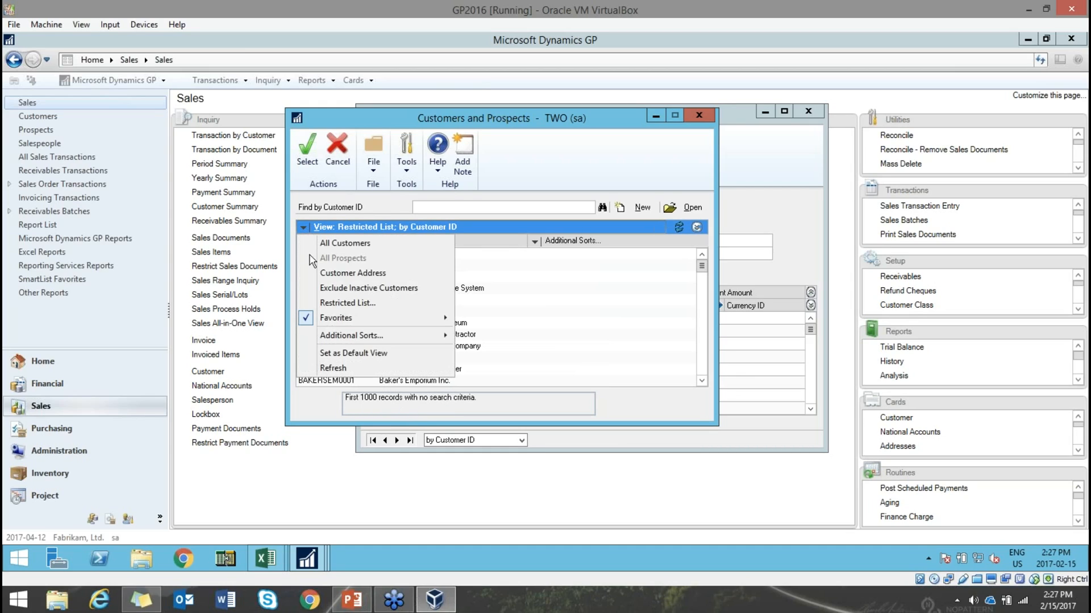
{"action": "left_click", "coordinate": [345, 245]}
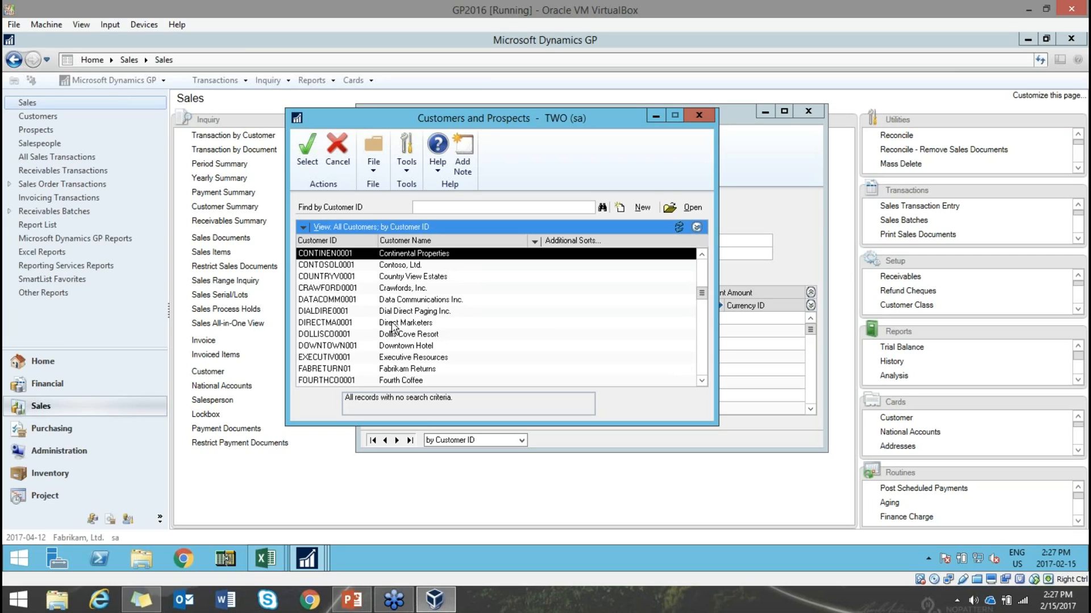
{"action": "left_click", "coordinate": [302, 227]}
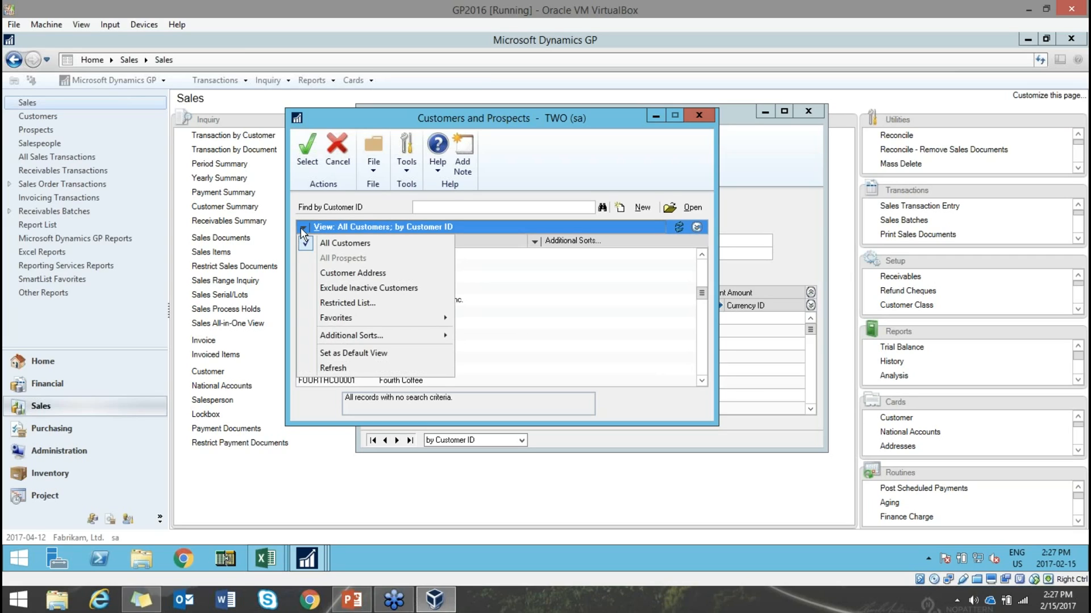
{"action": "left_click", "coordinate": [379, 354]}
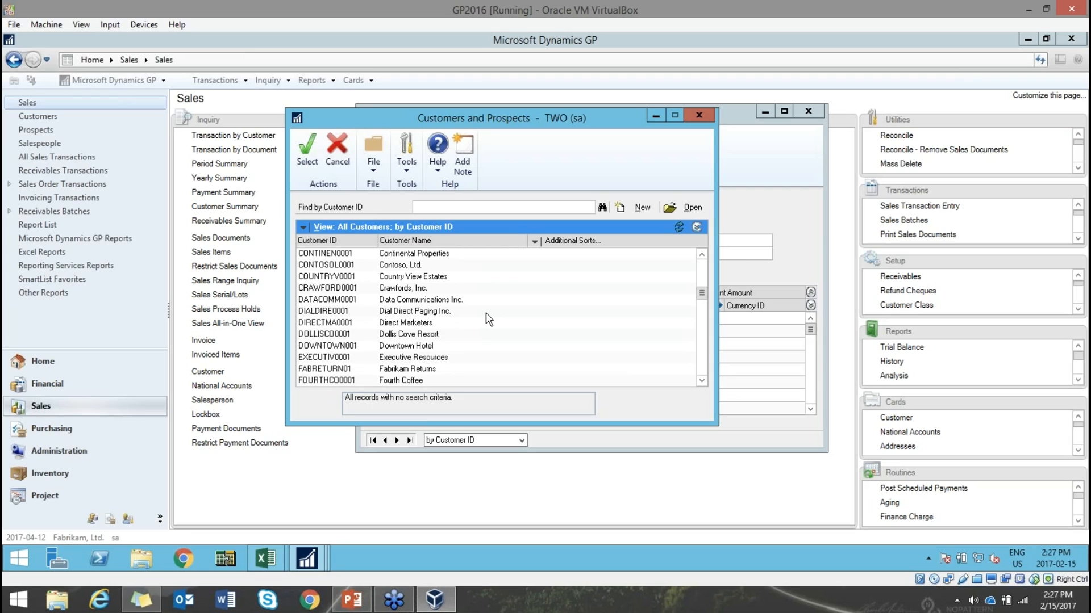
- Close the lookup and inquiry windows and show slide 16, Change Customer ID, in PowerPoint
{"action": "left_click", "coordinate": [699, 116]}
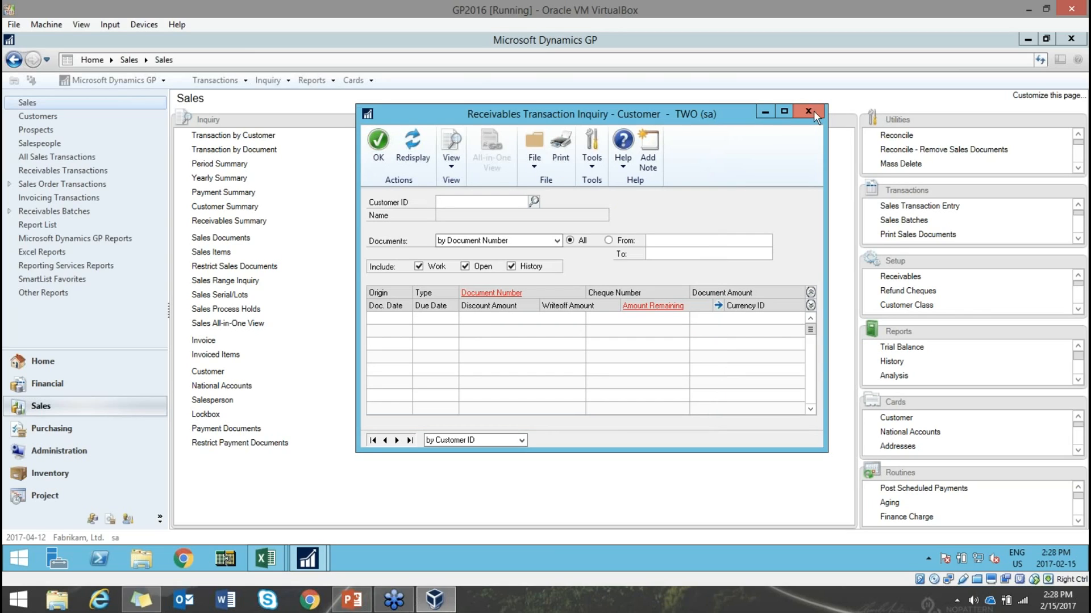
{"action": "left_click", "coordinate": [808, 112]}
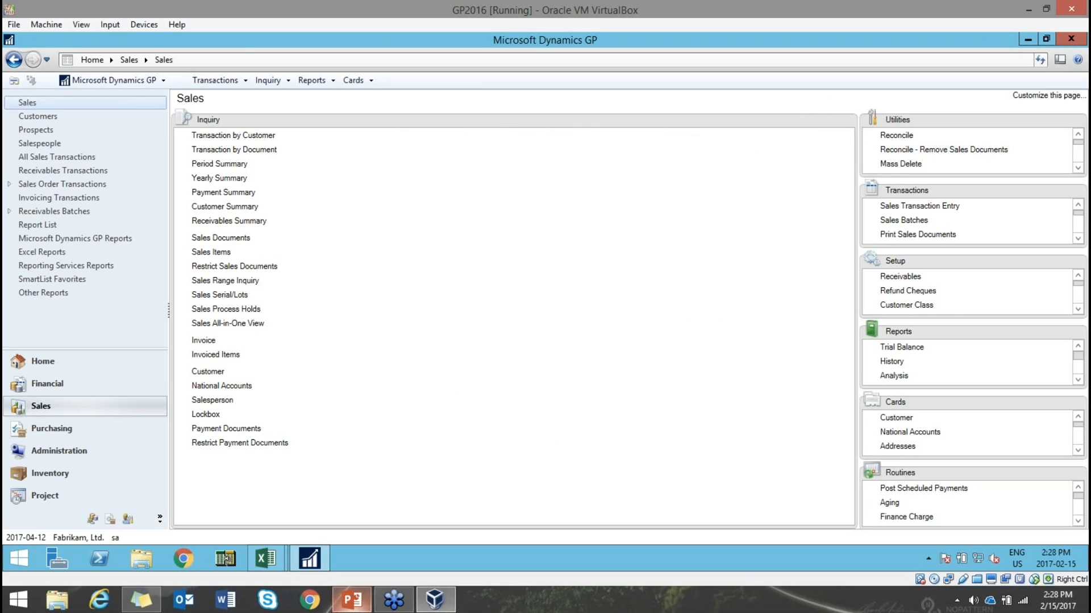
{"action": "left_click", "coordinate": [351, 601]}
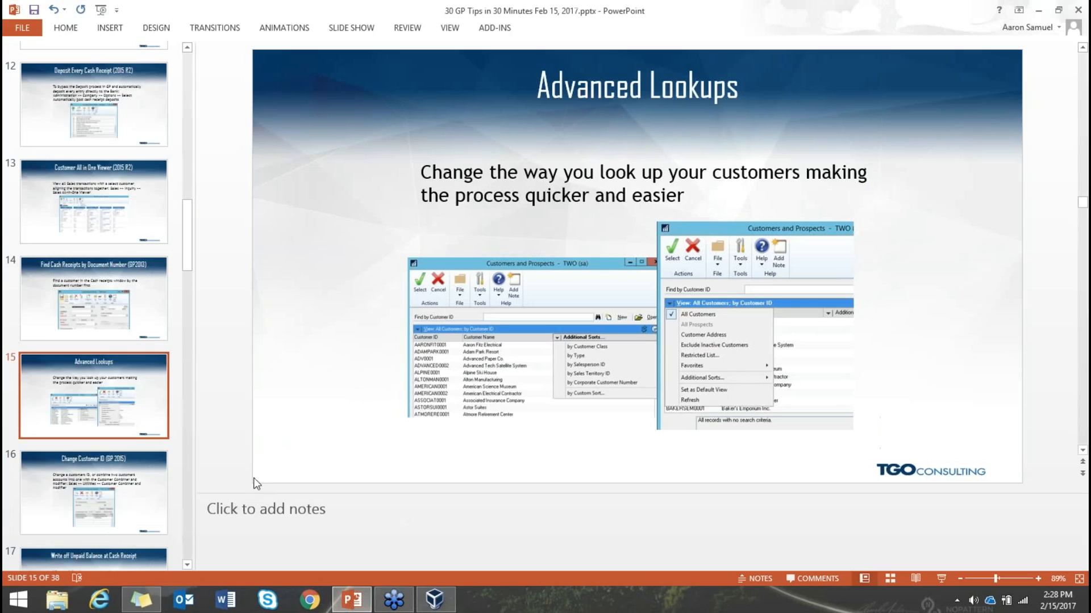
{"action": "scroll", "coordinate": [151, 482], "scroll_direction": "down", "scroll_amount": 3}
{"action": "left_click", "coordinate": [149, 307]}
{"action": "key", "text": "Down"}
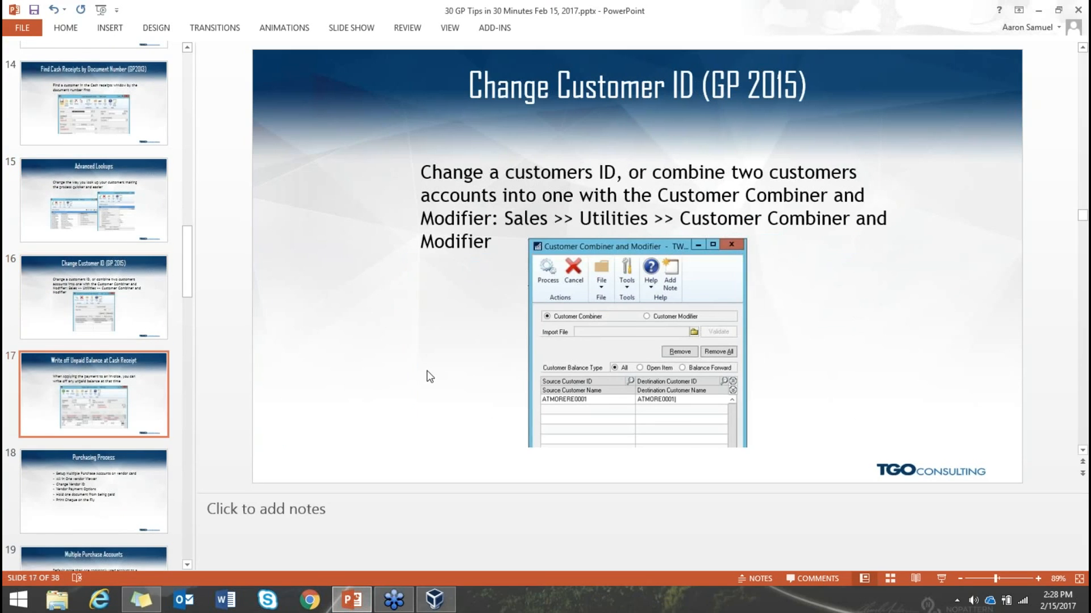
{"action": "key", "text": "Up"}
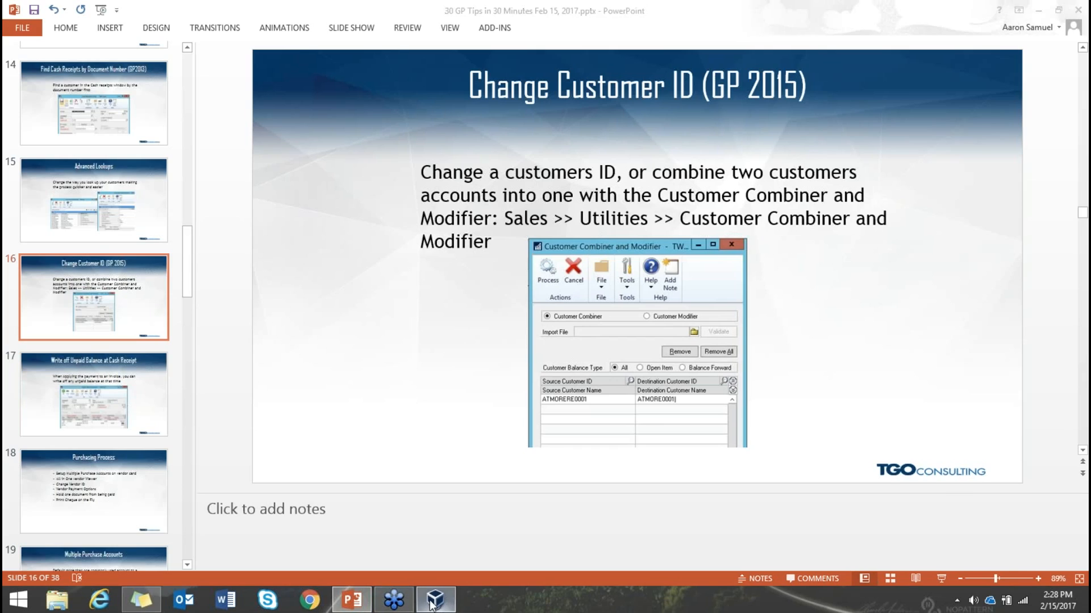
{"action": "left_click", "coordinate": [434, 599]}
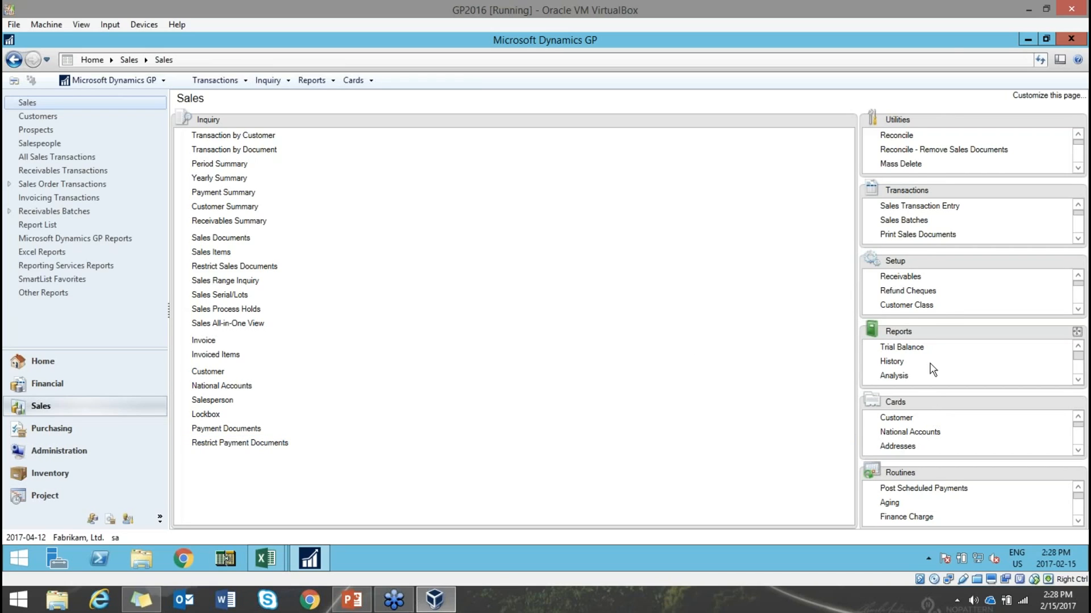
- Open the Customer Combiner and Modifier from the Utilities list
{"action": "left_click_drag", "start_coordinate": [934, 123], "coordinate": [511, 290]}
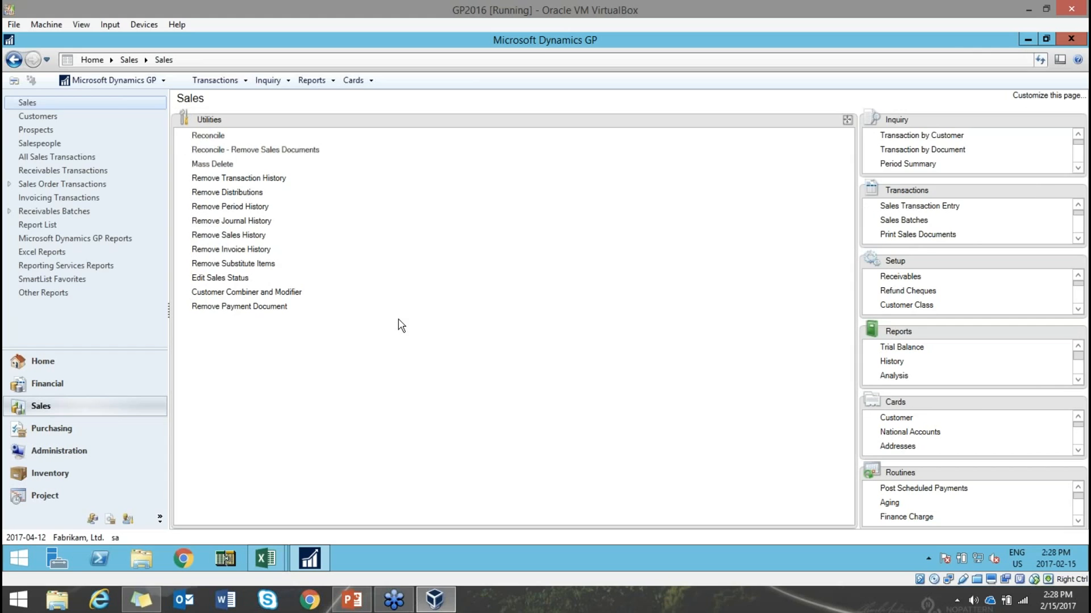
{"action": "left_click", "coordinate": [227, 293]}
{"action": "left_click_drag", "start_coordinate": [309, 104], "coordinate": [507, 107]}
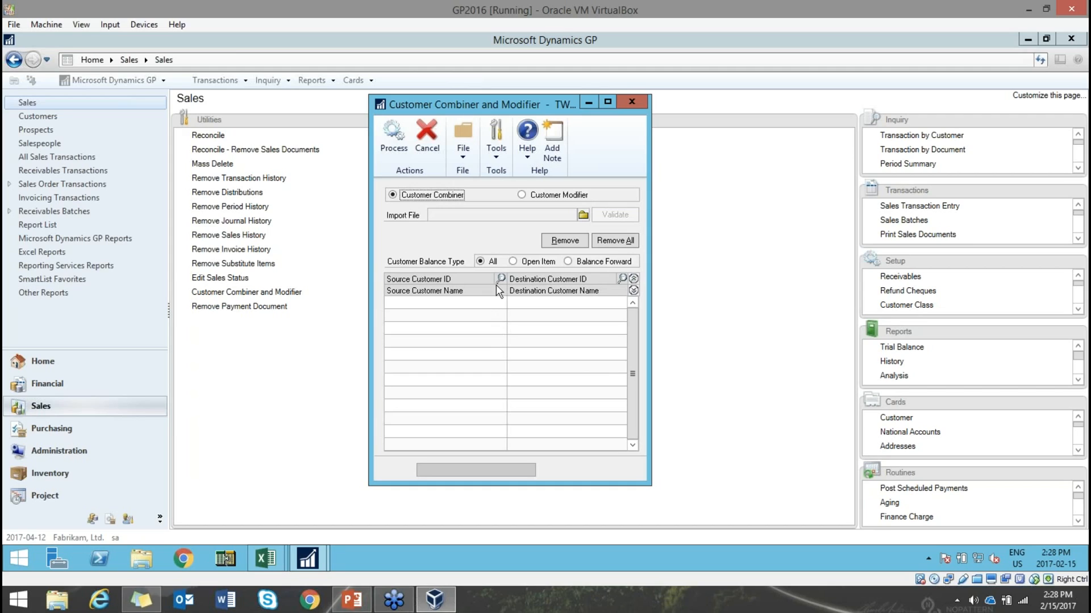
- Clear the ADV0001 source entry, select Customer Modifier, and look up the customer to change
{"action": "left_click", "coordinate": [500, 279]}
{"action": "double_click", "coordinate": [341, 335]}
{"action": "left_click", "coordinate": [546, 198]}
{"action": "left_click", "coordinate": [547, 334]}
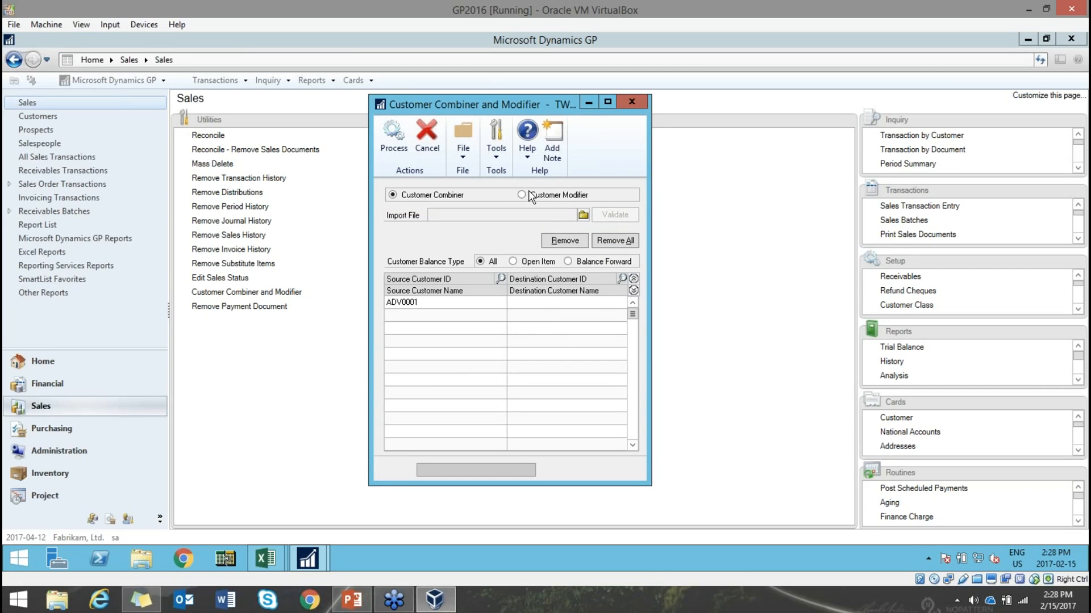
{"action": "double_click", "coordinate": [464, 302]}
{"action": "key", "text": "Delete"}
{"action": "left_click", "coordinate": [521, 194]}
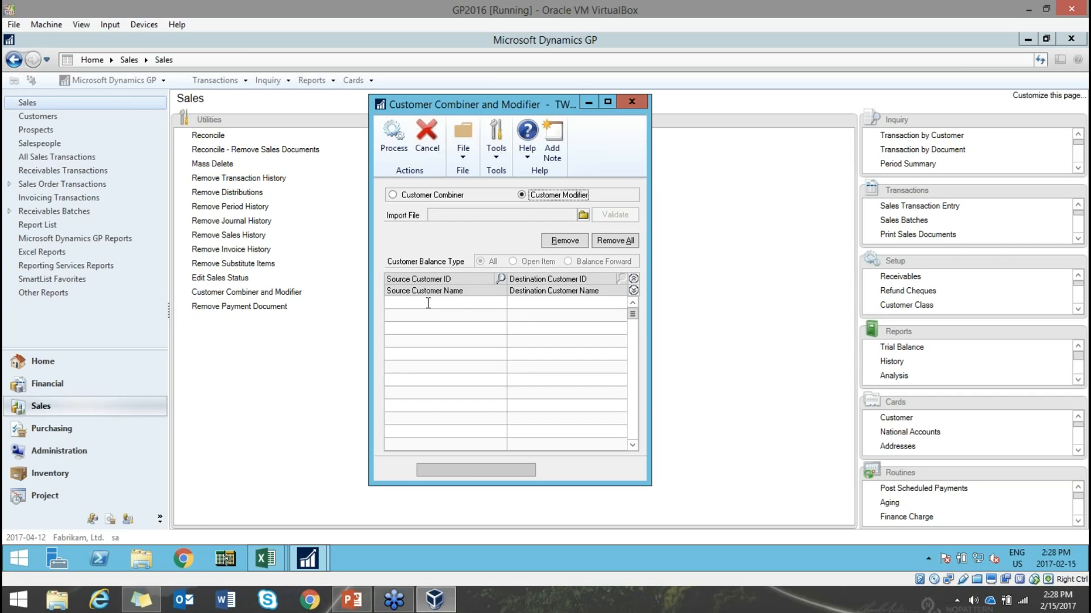
{"action": "left_click", "coordinate": [500, 278]}
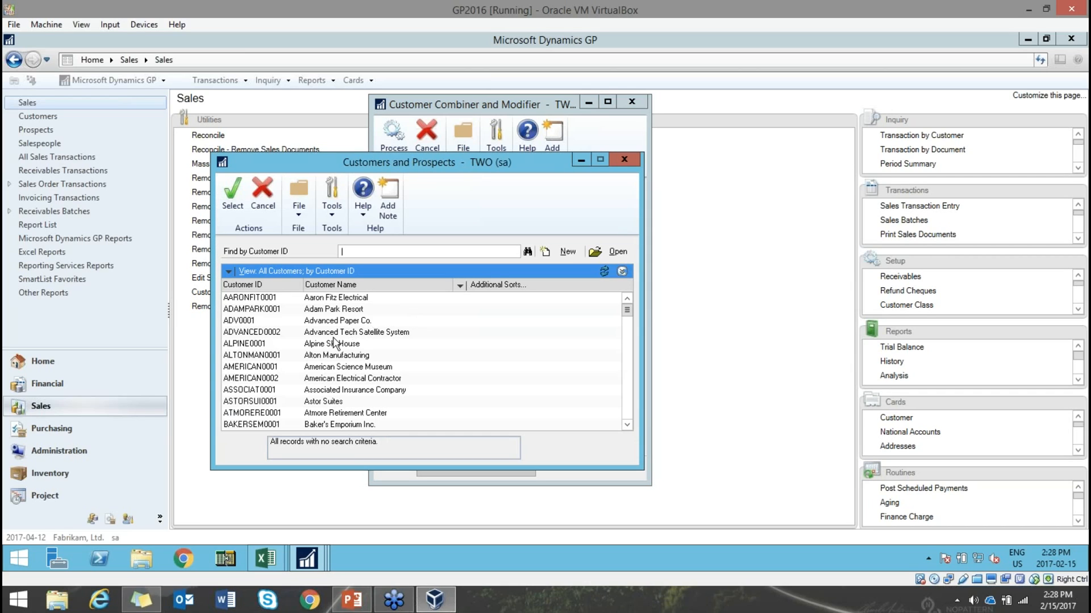
- Change customer ADV0001 to ADV00001, accept the backup warning, skip the report, and close the window
{"action": "double_click", "coordinate": [352, 321]}
{"action": "type", "text": "ADV00001"}
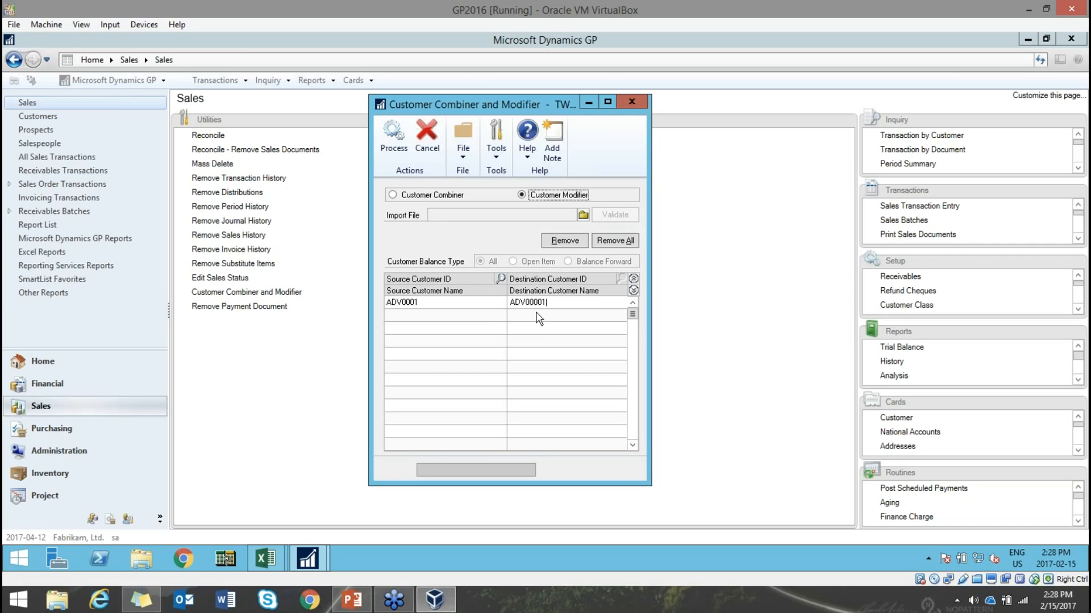
{"action": "left_click", "coordinate": [392, 133]}
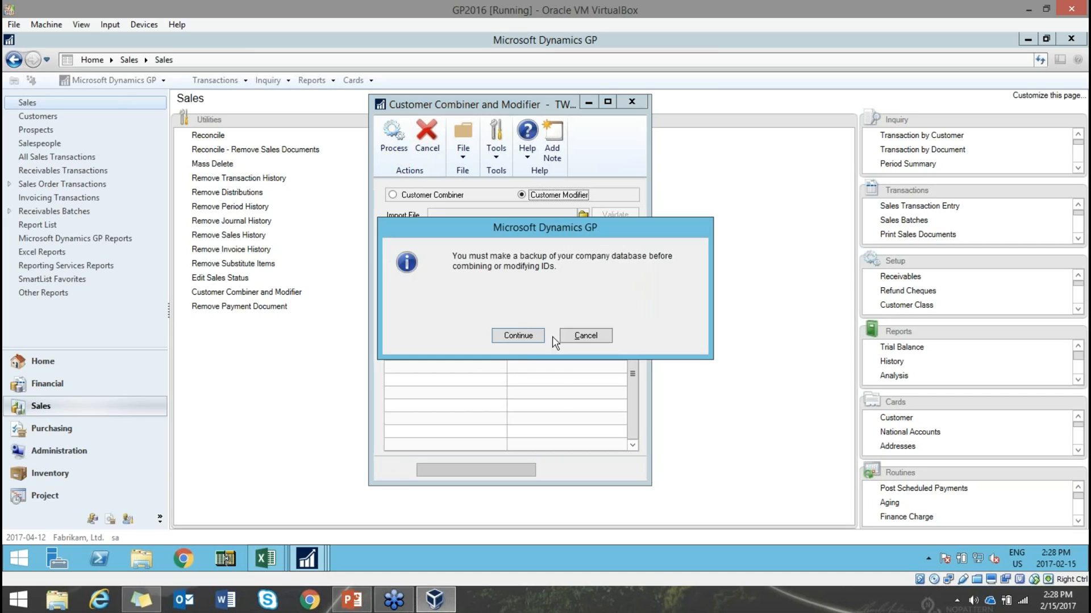
{"action": "left_click", "coordinate": [517, 336]}
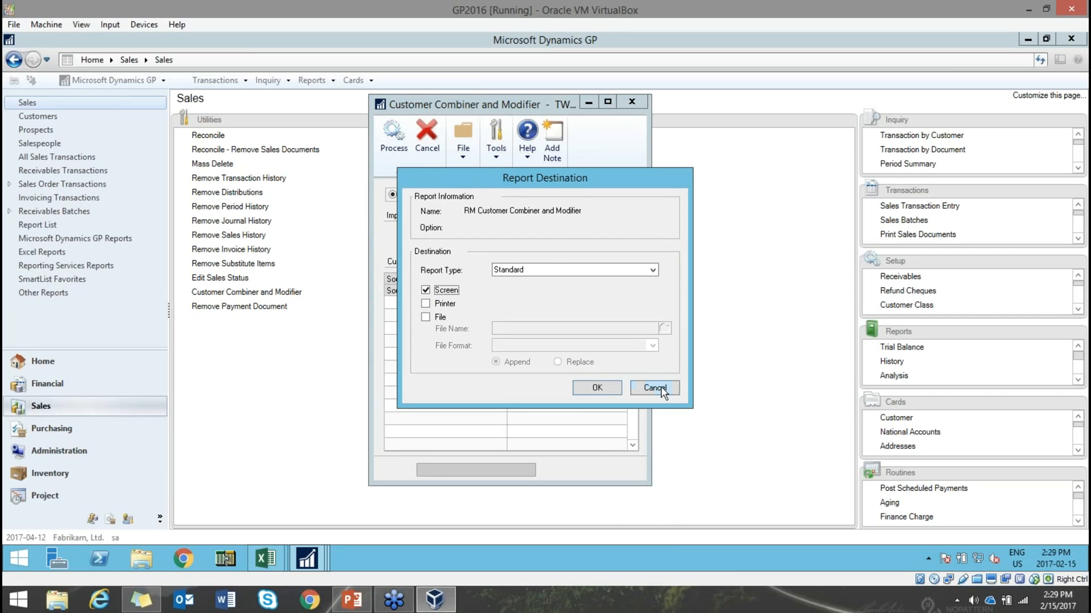
{"action": "left_click", "coordinate": [659, 387]}
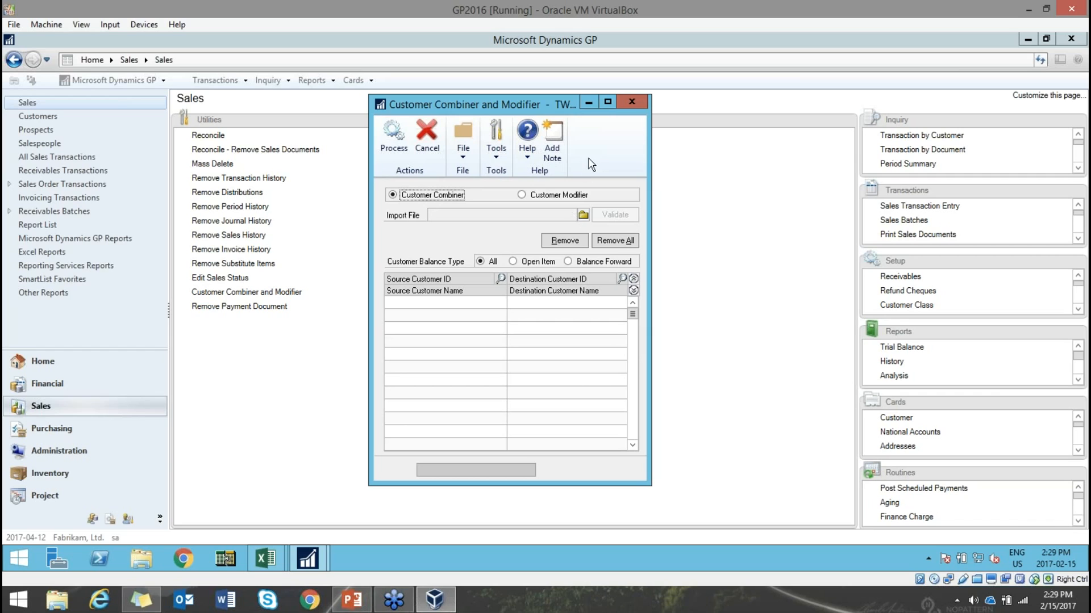
{"action": "left_click", "coordinate": [627, 104]}
- Show slide 17, Write off Unpaid Balance at Cash Receipt, then go back to Dynamics GP
{"action": "left_click", "coordinate": [348, 608]}
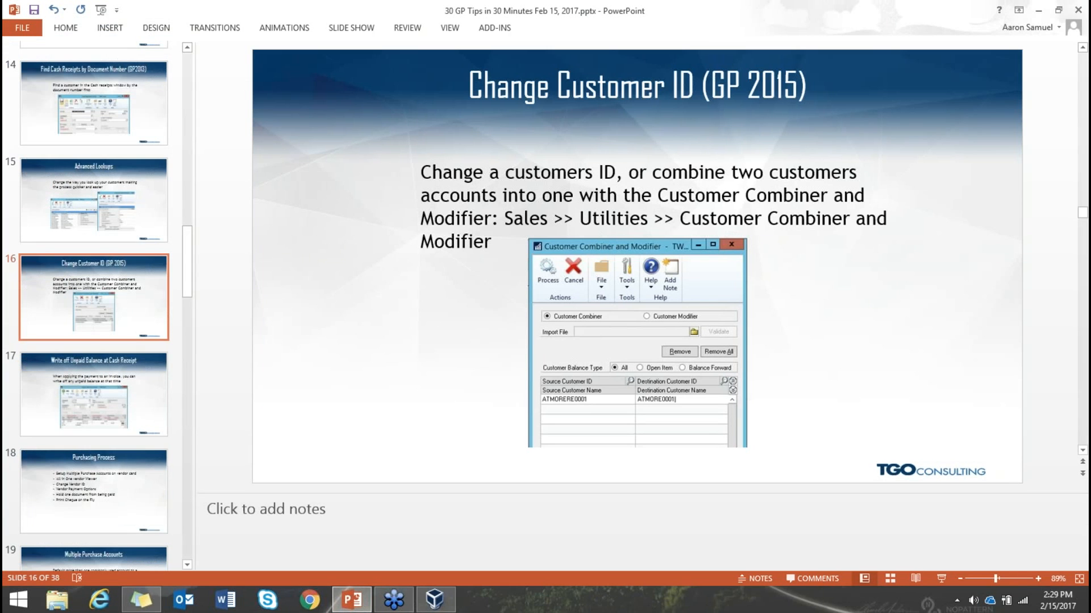
{"action": "left_click", "coordinate": [158, 391]}
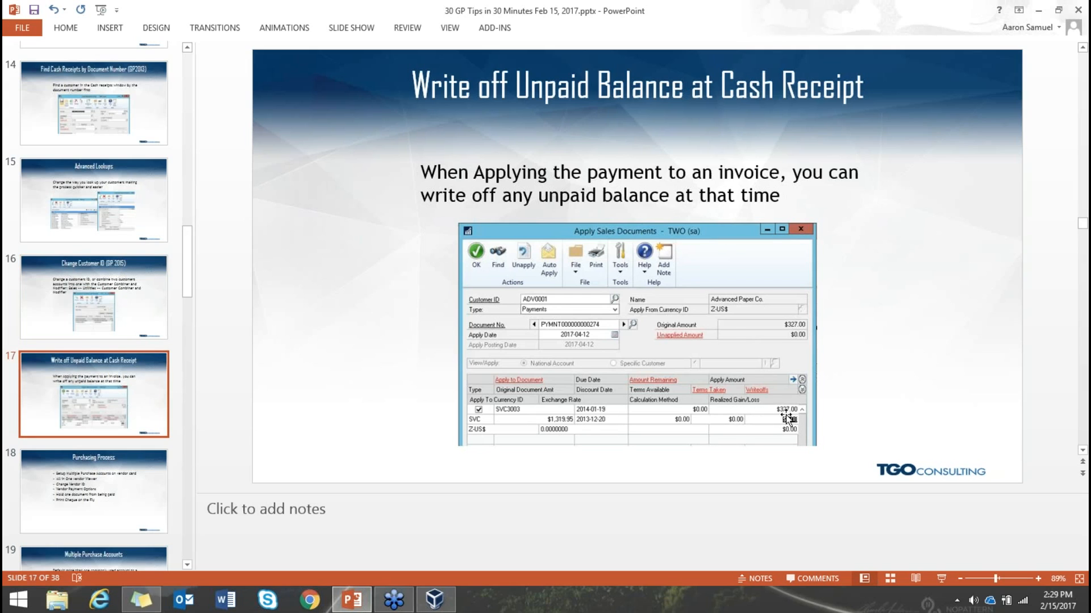
{"action": "left_click", "coordinate": [434, 599]}
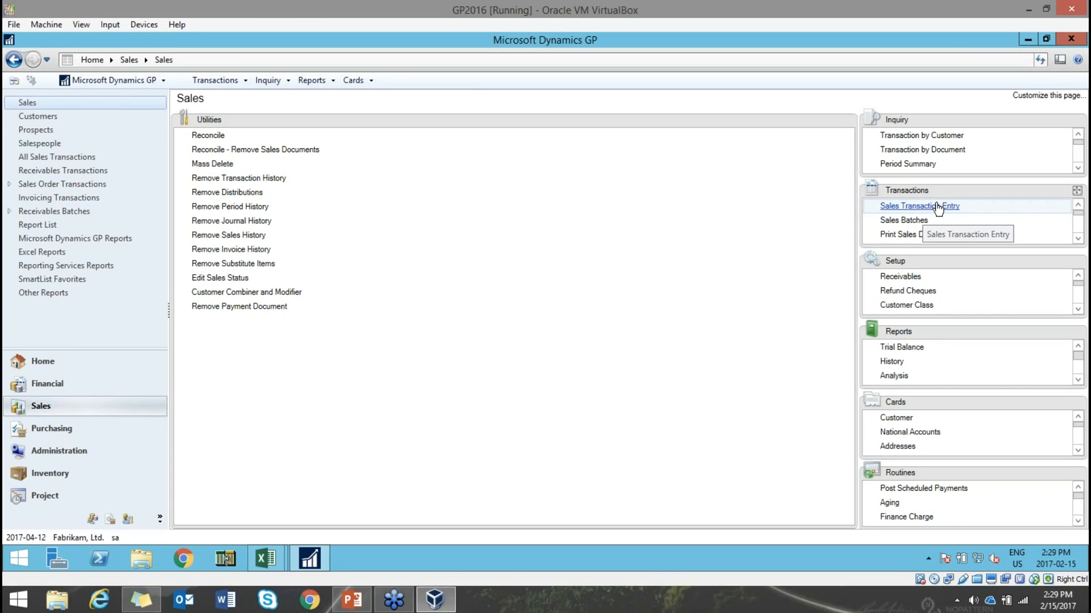
- Open Cash Receipts Entry and delete the trial receipt for Advanced Tech Satellite System
{"action": "left_click_drag", "start_coordinate": [936, 191], "coordinate": [471, 284]}
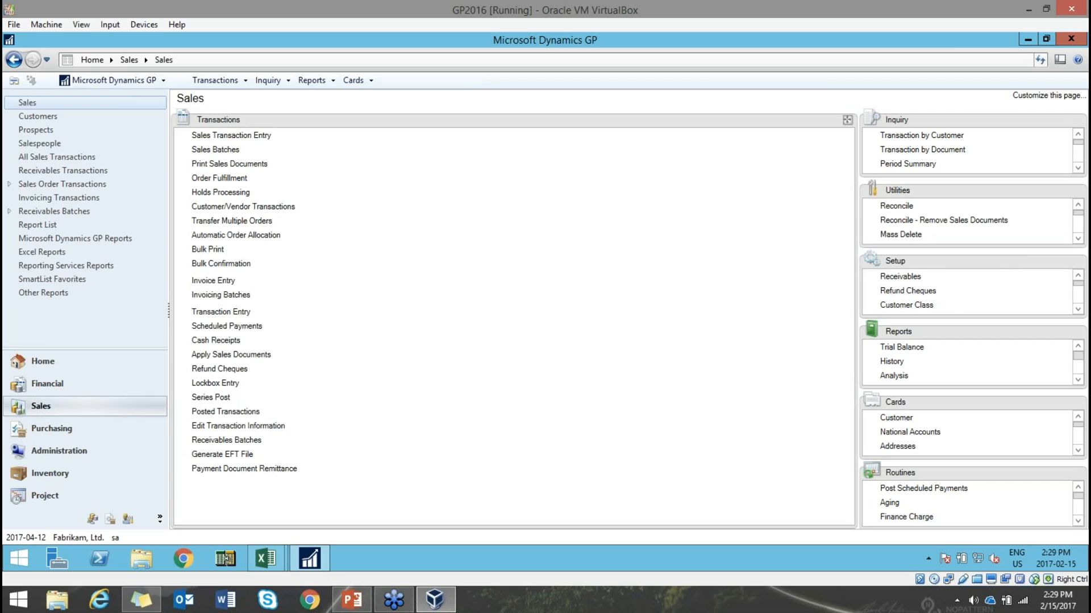
{"action": "left_click", "coordinate": [221, 342]}
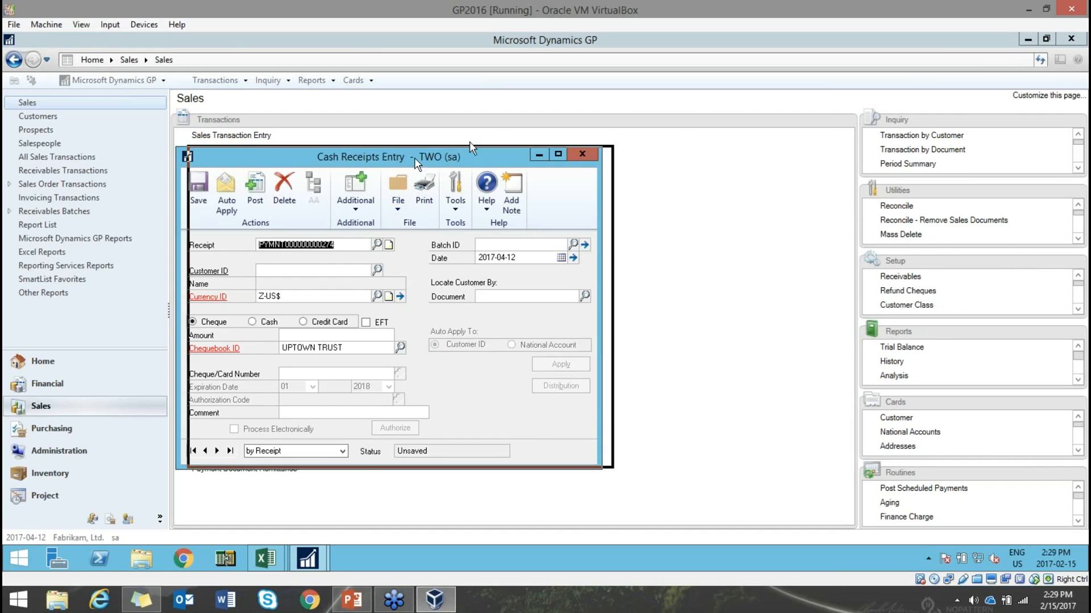
{"action": "left_click_drag", "start_coordinate": [417, 164], "coordinate": [510, 131]}
{"action": "left_click", "coordinate": [471, 237]}
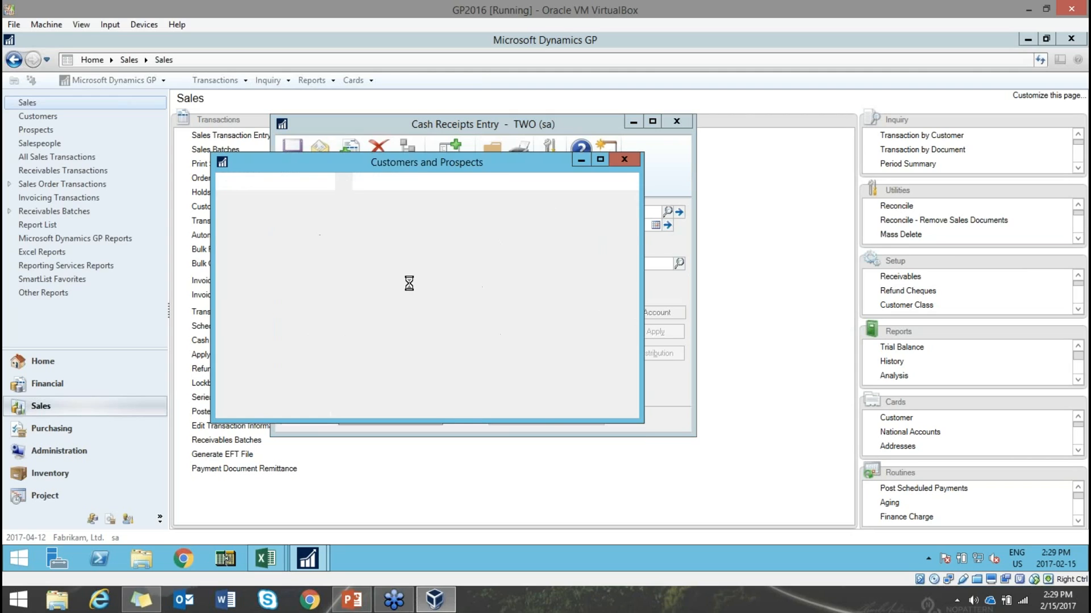
{"action": "double_click", "coordinate": [327, 334]}
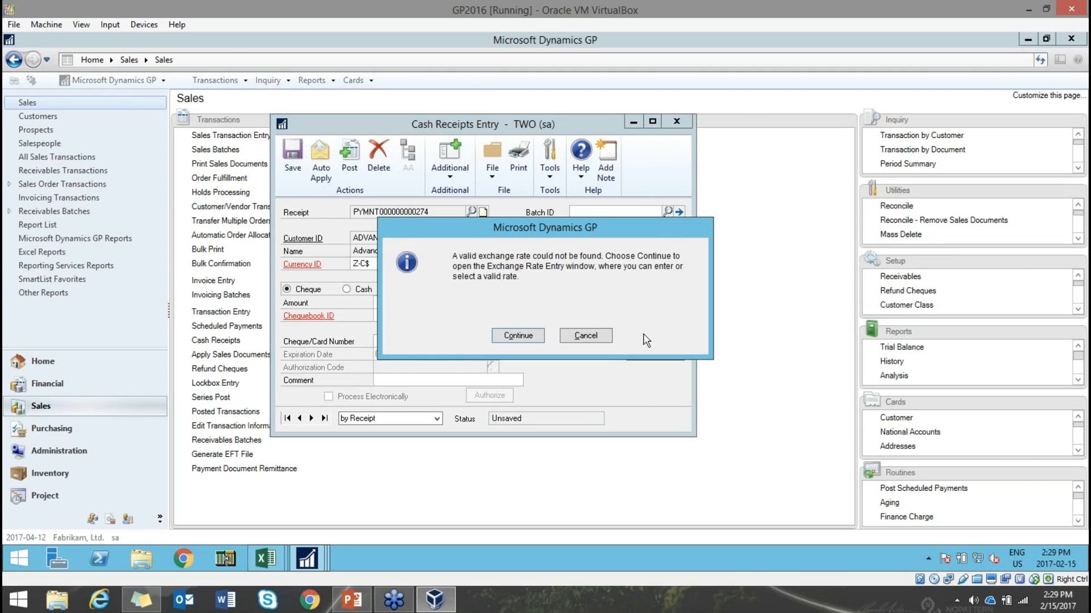
{"action": "left_click", "coordinate": [585, 338]}
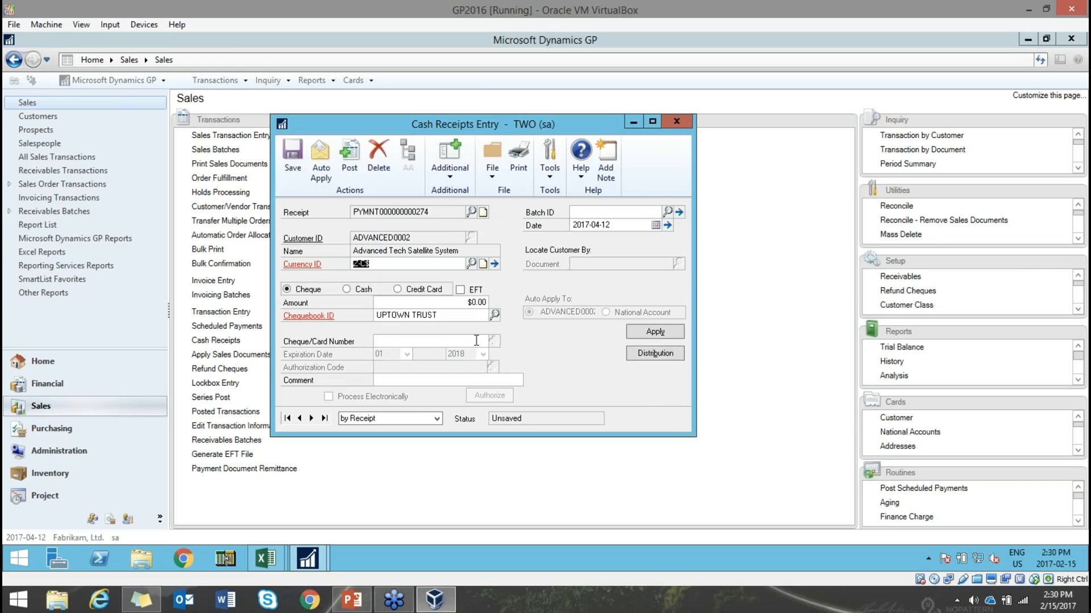
{"action": "left_click", "coordinate": [370, 168]}
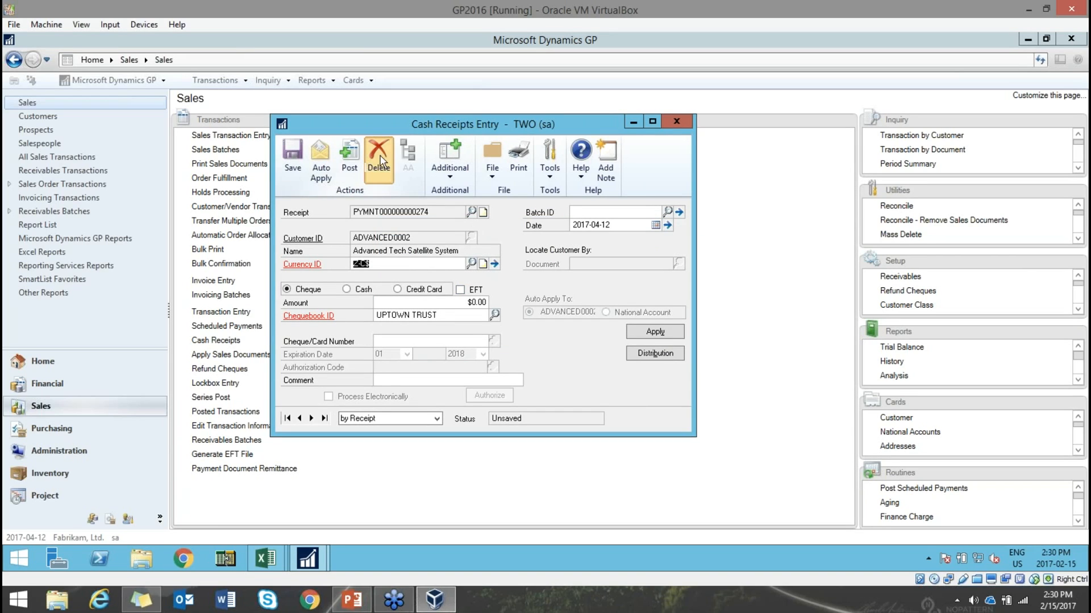
{"action": "left_click", "coordinate": [519, 339]}
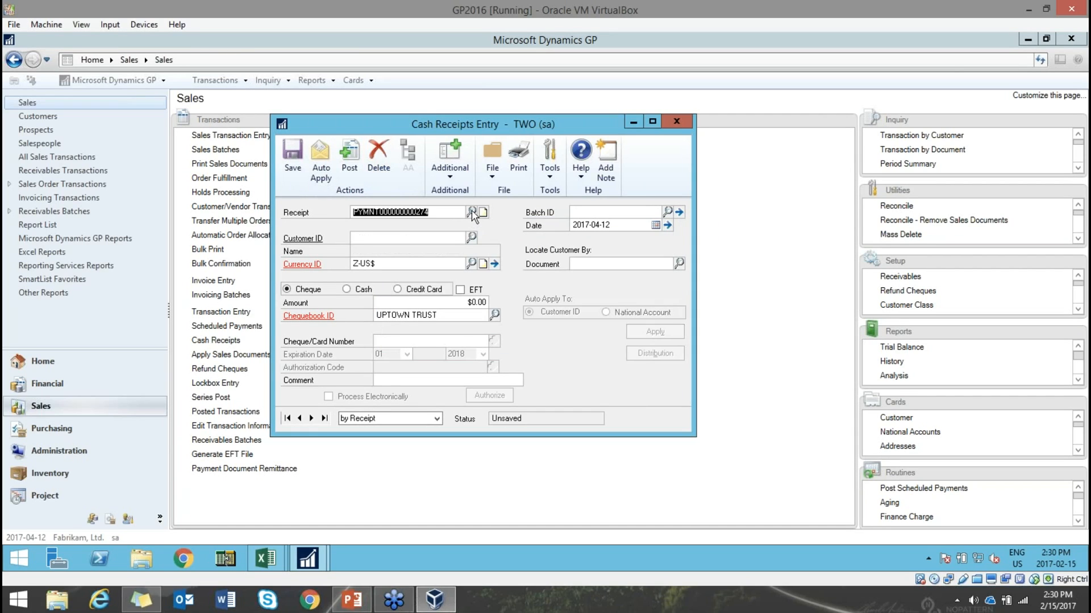
- Enter a $1,000.00 receipt for Aaron Fitz Electrical and bring up its documents to apply
{"action": "left_click", "coordinate": [471, 237]}
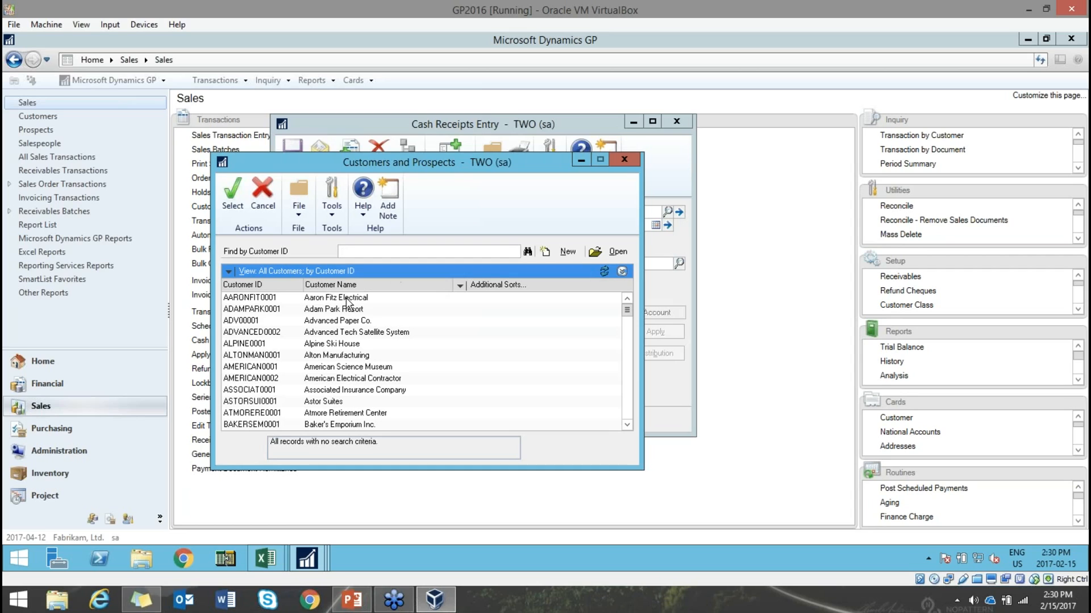
{"action": "key", "text": "Return"}
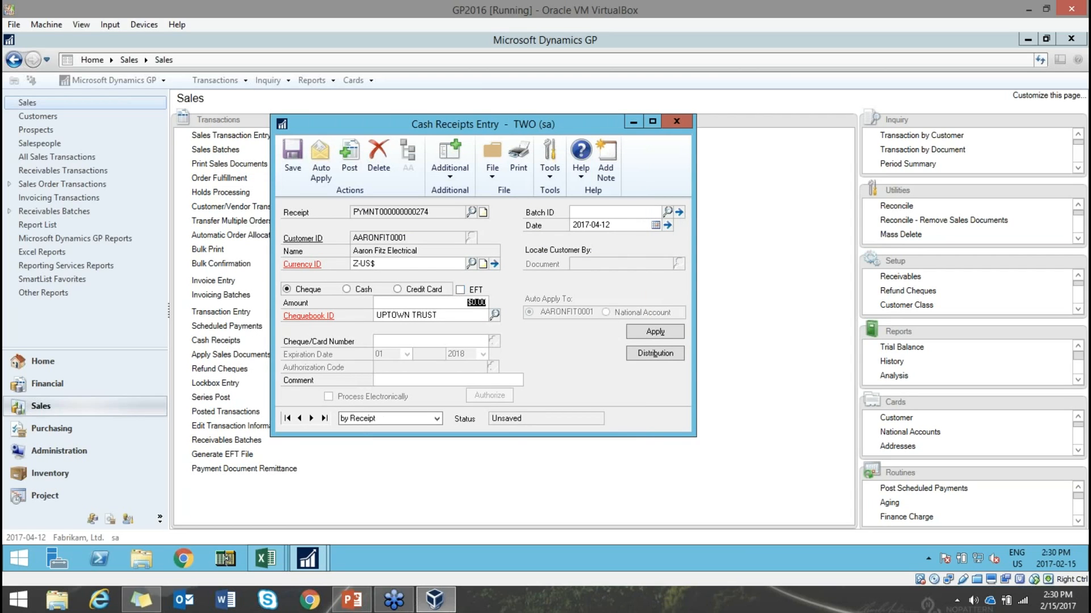
{"action": "type", "text": "1000"}
{"action": "key", "text": "Tab"}
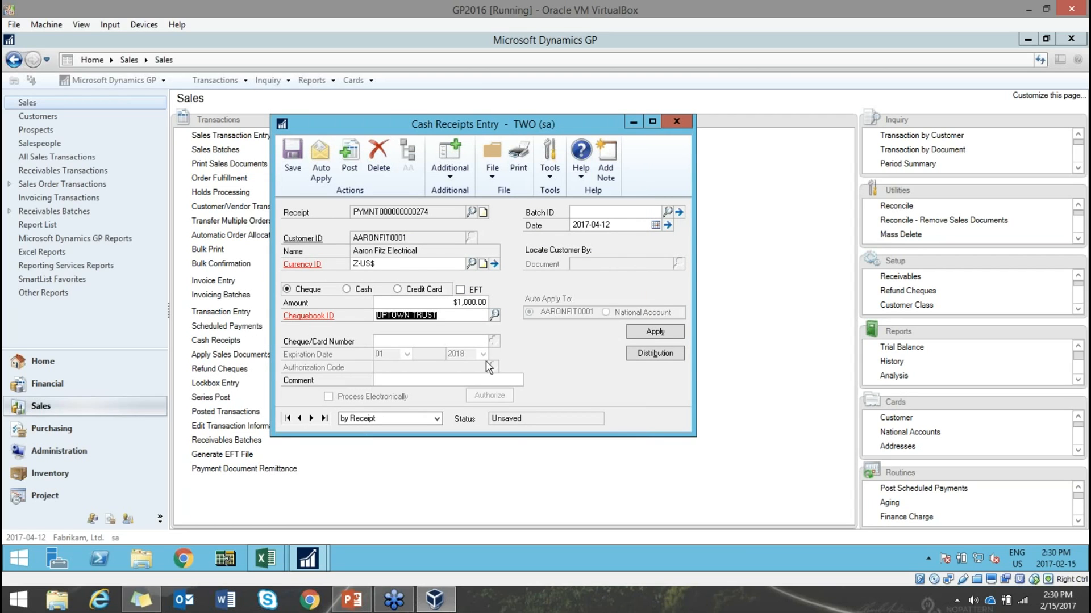
{"action": "left_click", "coordinate": [638, 335]}
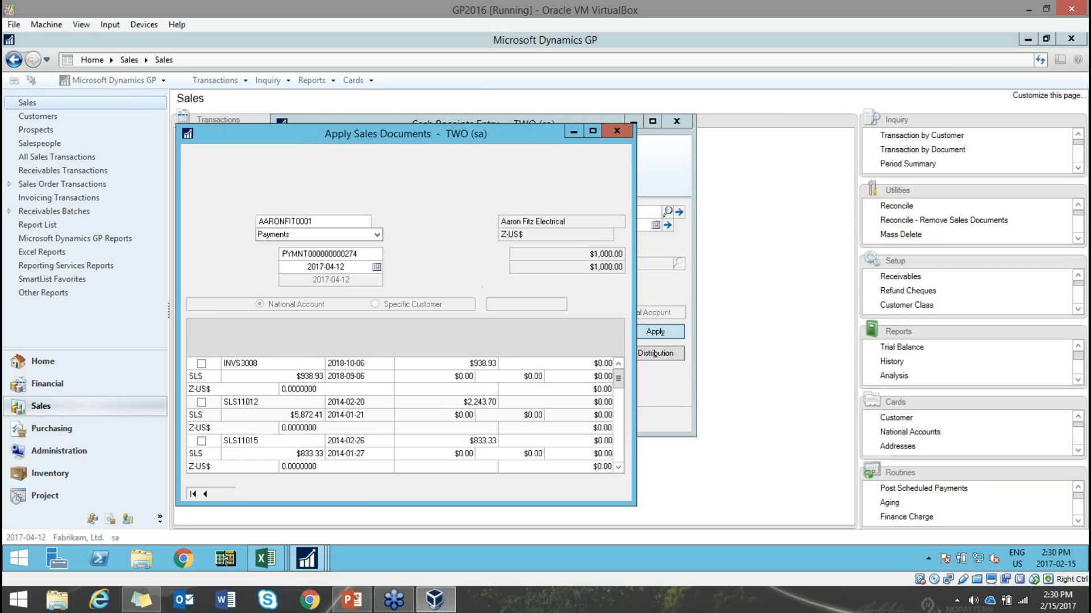
- Mark invoice INVS3008 and change its apply amount to 938.00
{"action": "left_click", "coordinate": [201, 363]}
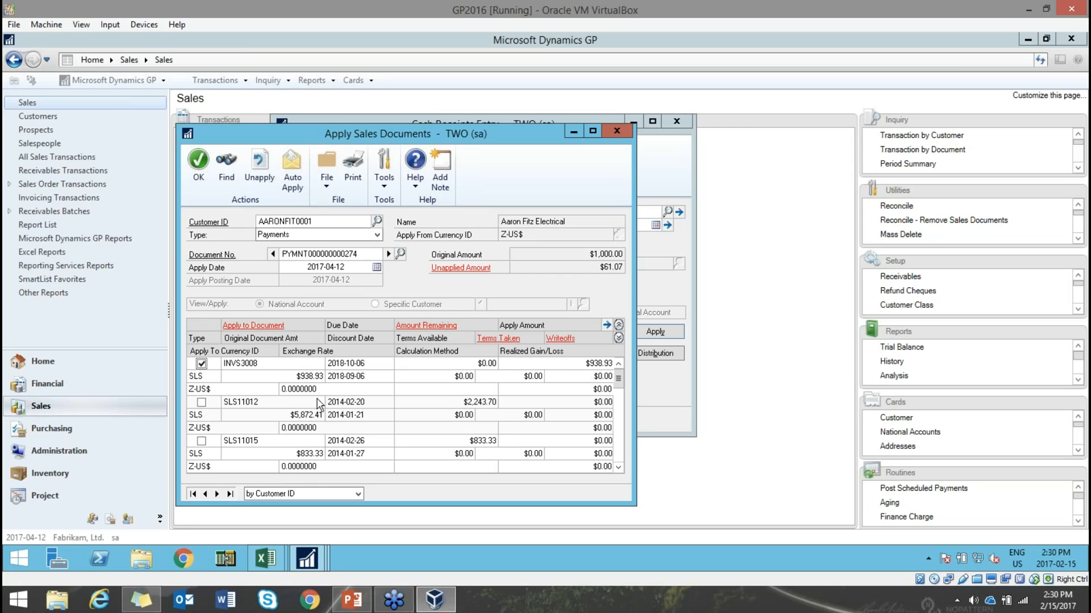
{"action": "left_click", "coordinate": [580, 365]}
{"action": "type", "text": "0.09"}
{"action": "type", "text": "30"}
{"action": "key", "text": "Tab"}
- Write off the remaining $0.93 on INVS3008 and finish the application
{"action": "left_click", "coordinate": [578, 379]}
{"action": "type", "text": ".93"}
{"action": "key", "text": "Tab"}
{"action": "left_click", "coordinate": [198, 161]}
- Try saving with cheque number 123456, then close the receipt and delete it
{"action": "left_click", "coordinate": [298, 166]}
{"action": "left_click", "coordinate": [560, 336]}
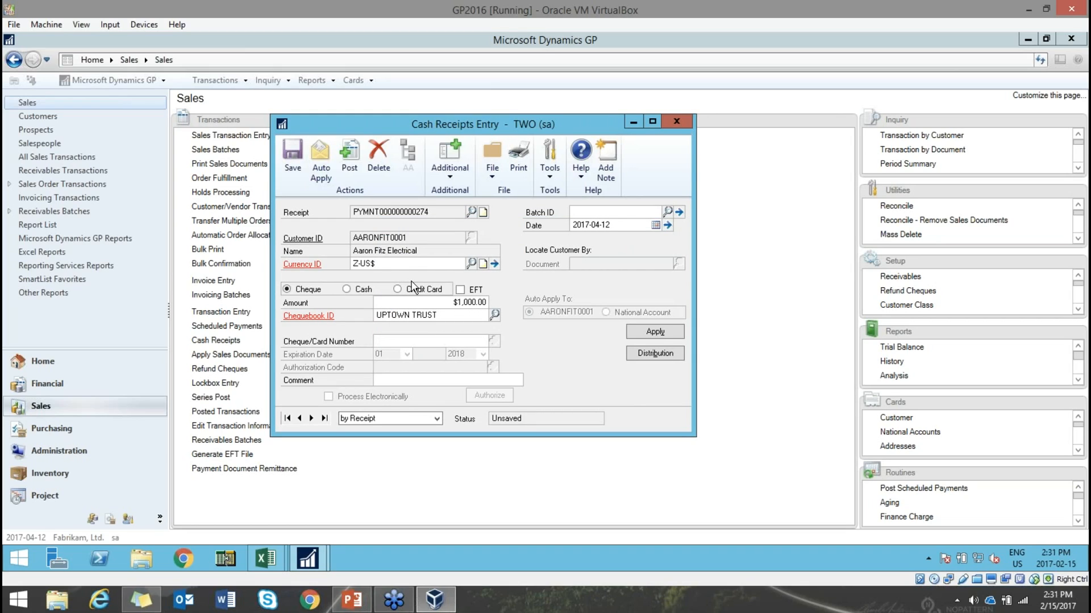
{"action": "type", "text": "123456"}
{"action": "left_click", "coordinate": [676, 121]}
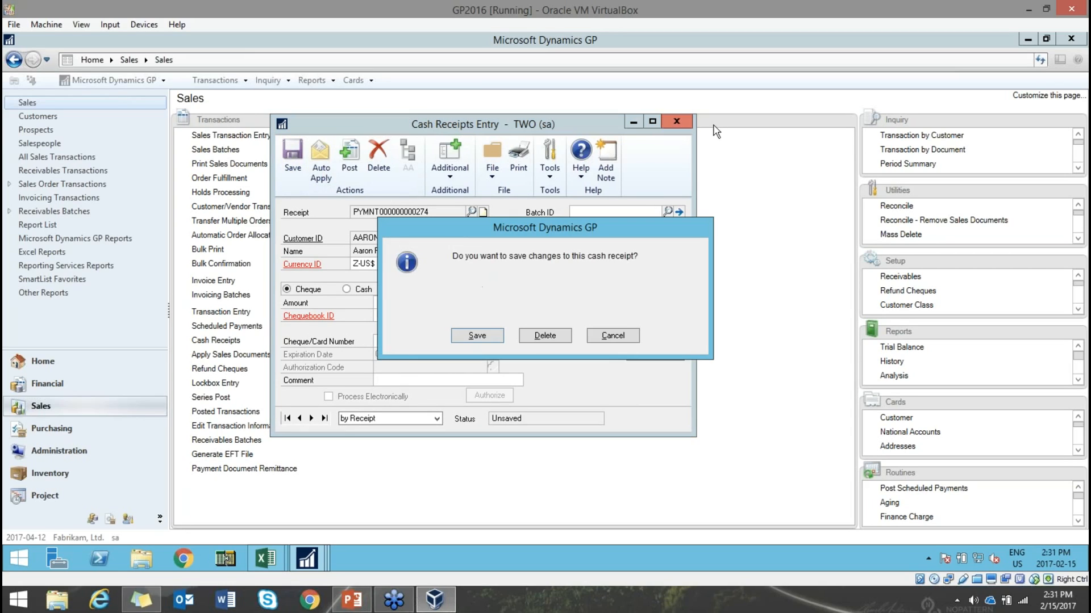
{"action": "left_click", "coordinate": [546, 335]}
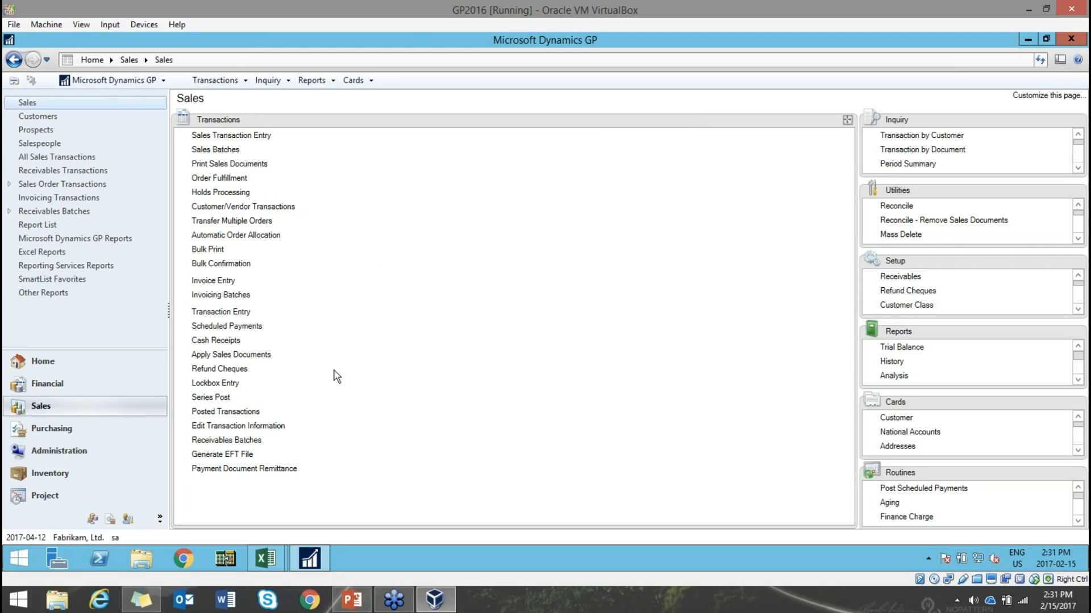
- Show the Purchasing Process slide in PowerPoint
{"action": "left_click", "coordinate": [354, 604]}
{"action": "left_click", "coordinate": [151, 468]}
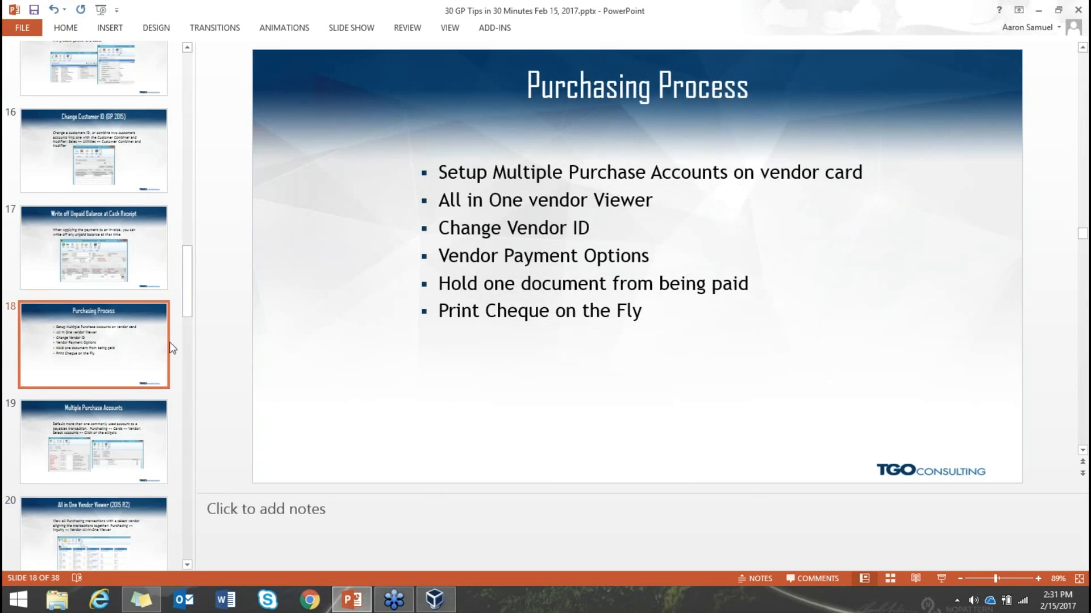
{"action": "scroll", "coordinate": [170, 342], "scroll_direction": "down", "scroll_amount": 1}
{"action": "scroll", "coordinate": [578, 110], "scroll_direction": "down", "scroll_amount": 1}
{"action": "left_click", "coordinate": [129, 303]}
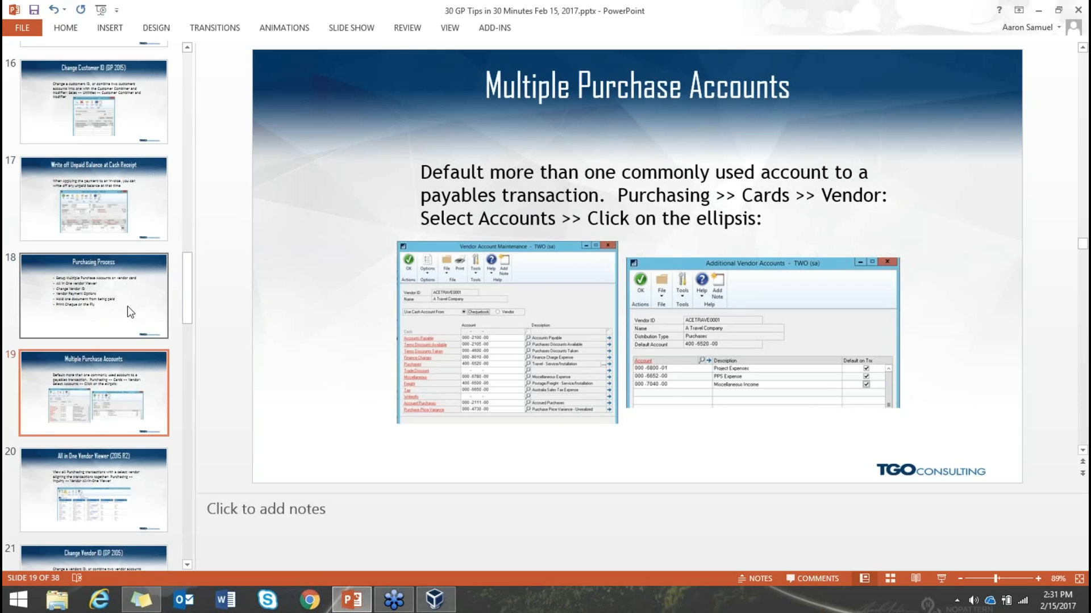
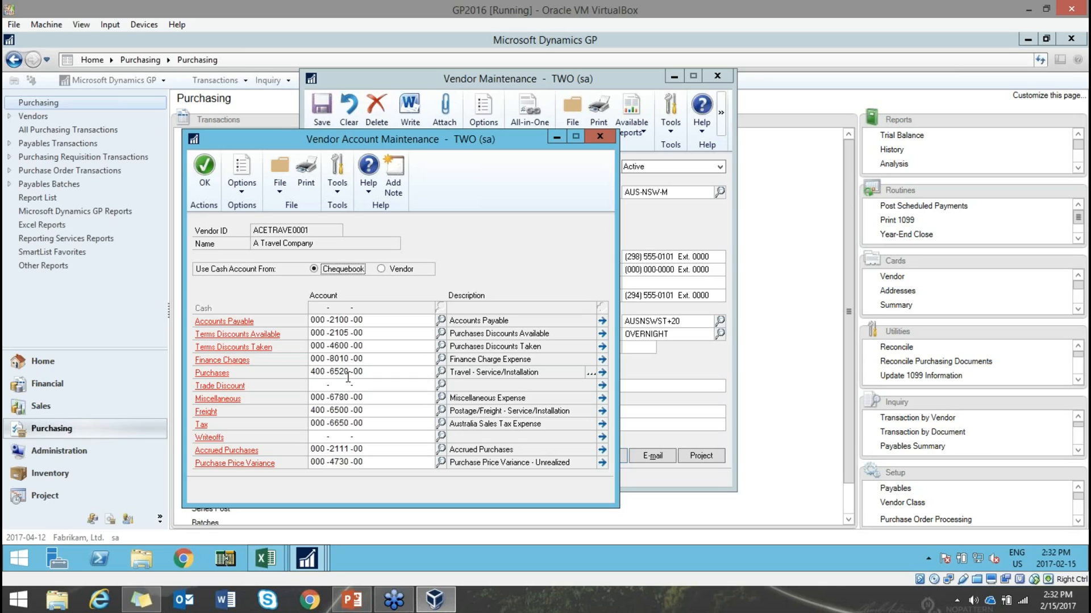
- Review the Additional Vendor Accounts for the Purchases account, then close both account windows
{"action": "left_click", "coordinate": [591, 374]}
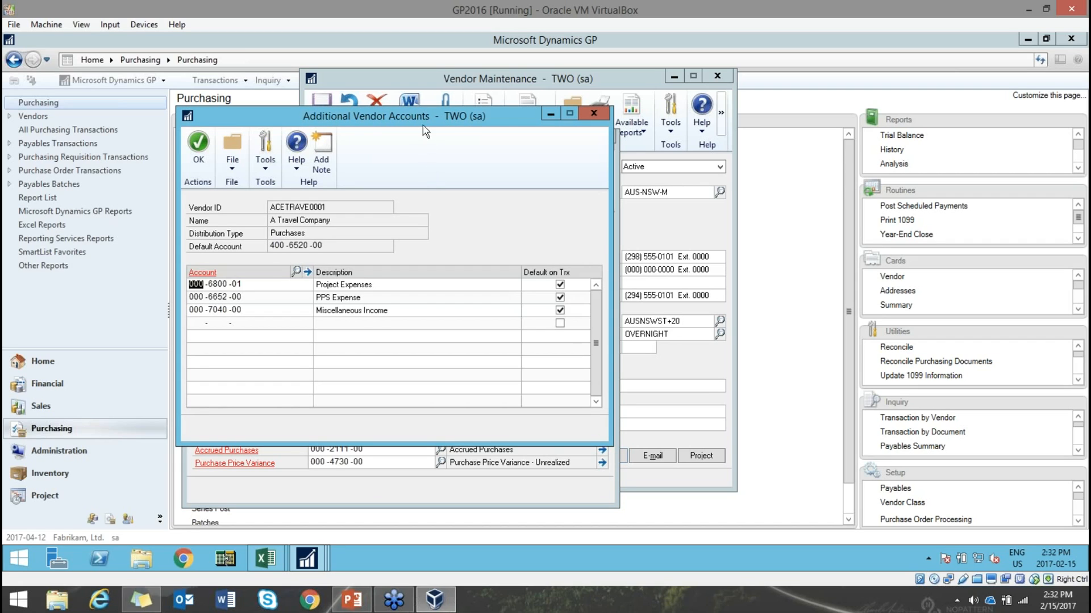
{"action": "left_click_drag", "start_coordinate": [440, 118], "coordinate": [537, 124]}
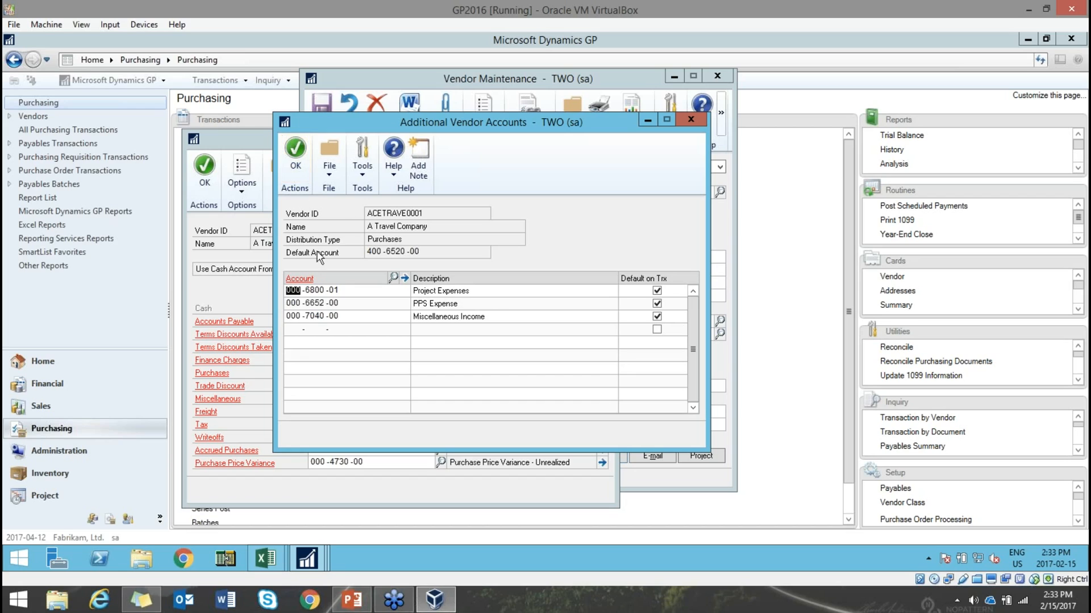
{"action": "left_click", "coordinate": [295, 150]}
- Start a payables invoice for ACETRAVE0001, document 6756756, with $1,000.00 Purchases
{"action": "left_click", "coordinate": [206, 171]}
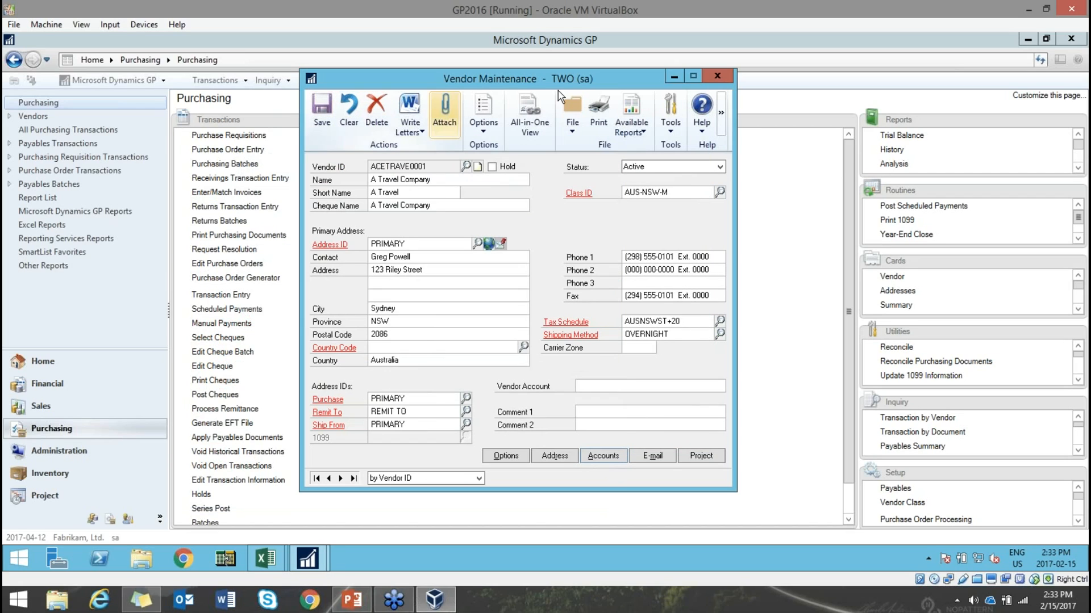
{"action": "left_click", "coordinate": [724, 78]}
{"action": "left_click", "coordinate": [219, 296]}
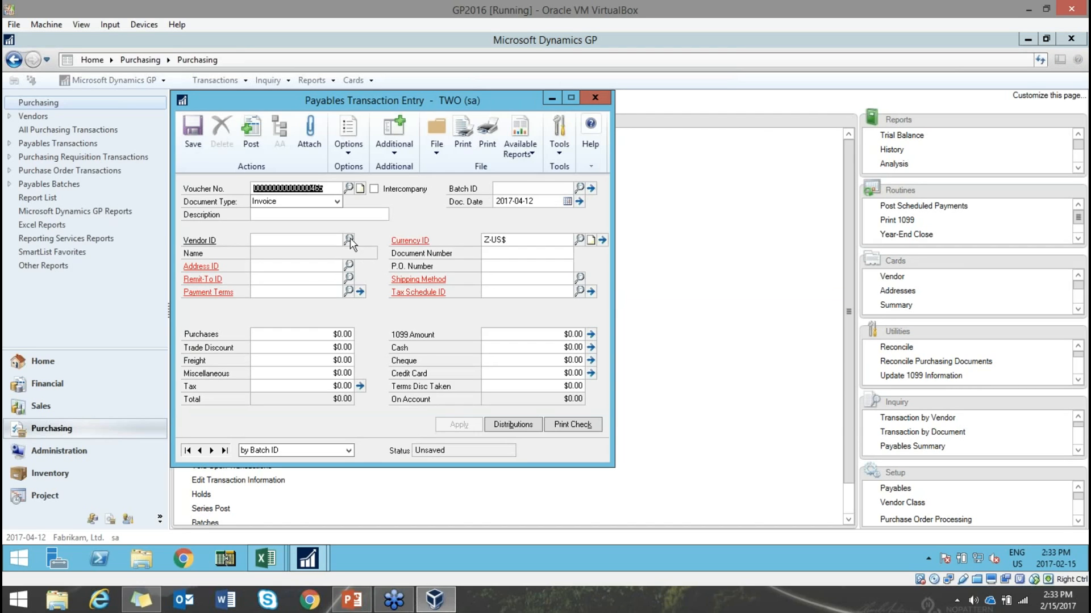
{"action": "left_click", "coordinate": [351, 241]}
{"action": "left_click", "coordinate": [301, 297]}
{"action": "double_click", "coordinate": [301, 297]}
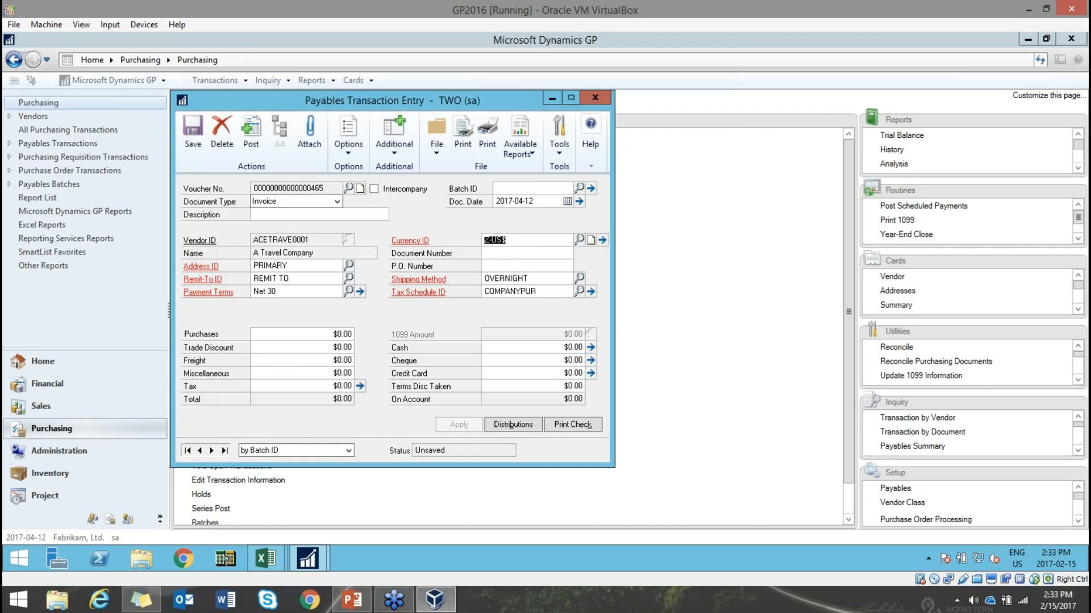
{"action": "type", "text": "6756756"}
{"action": "left_click", "coordinate": [318, 337]}
{"action": "type", "text": "1,000.00"}
{"action": "key", "text": "Tab"}
- Move the $1,000.00 debit from account 400-6520-00 to the Project Expenses distribution row
{"action": "left_click", "coordinate": [512, 425]}
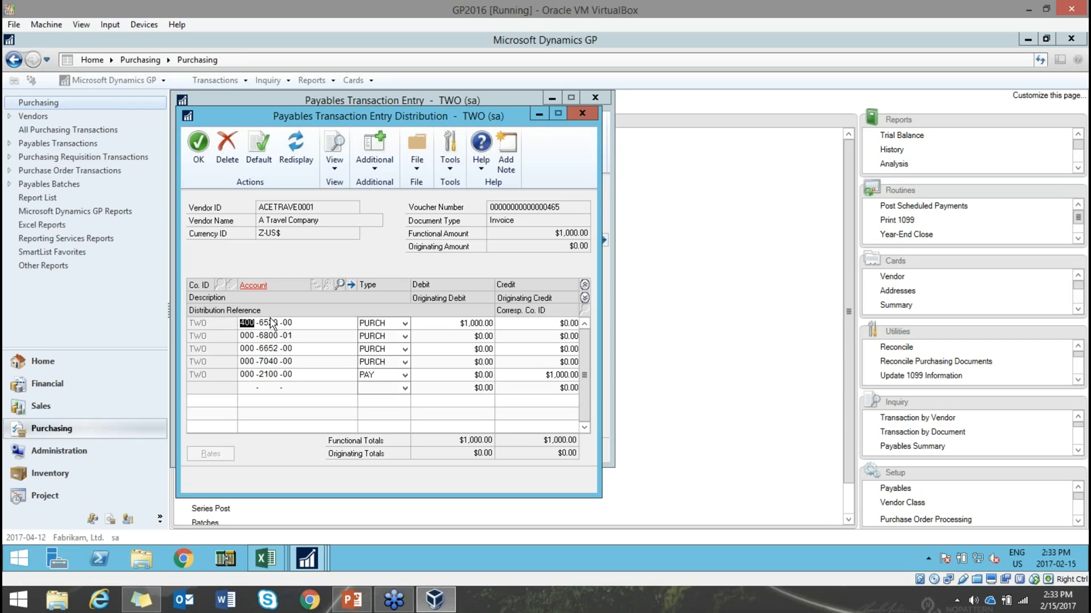
{"action": "key", "text": "Down"}
{"action": "key", "text": "Down"}
{"action": "left_click", "coordinate": [460, 323]}
{"action": "key", "text": "Delete"}
{"action": "key", "text": "Tab"}
{"action": "left_click", "coordinate": [470, 339]}
{"action": "type", "text": "1000"}
{"action": "key", "text": "Tab"}
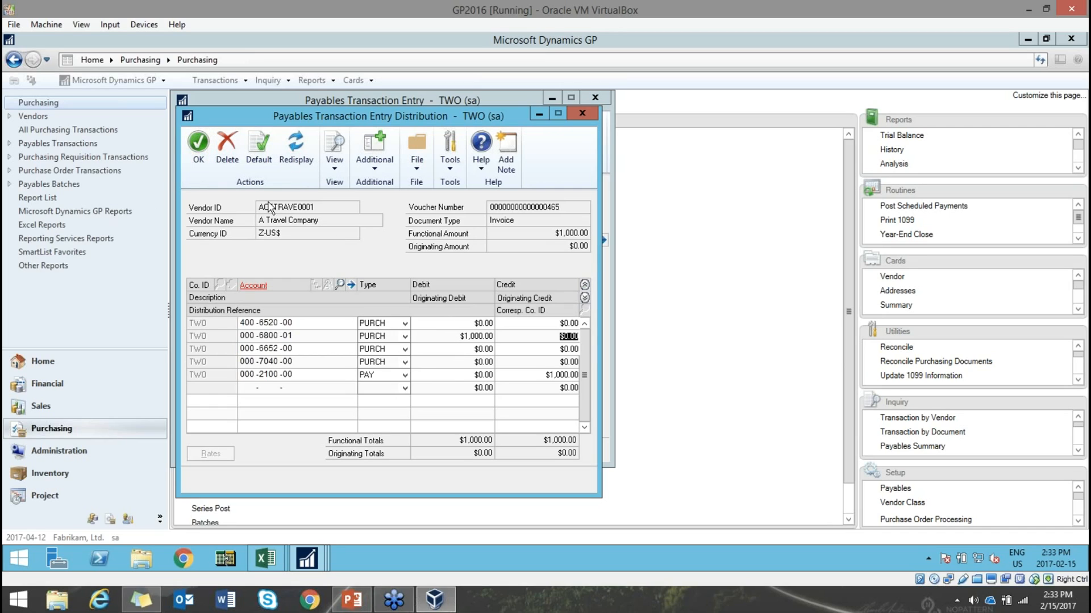
{"action": "left_click", "coordinate": [199, 141]}
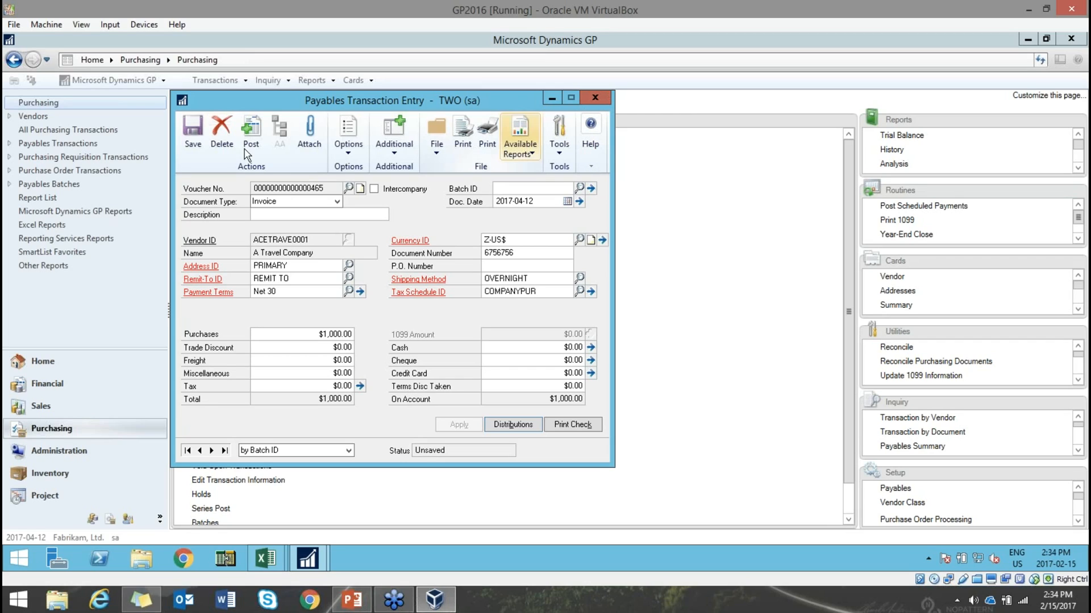
- Attempt to save the invoice, then close it and delete it unsaved
{"action": "left_click", "coordinate": [192, 130]}
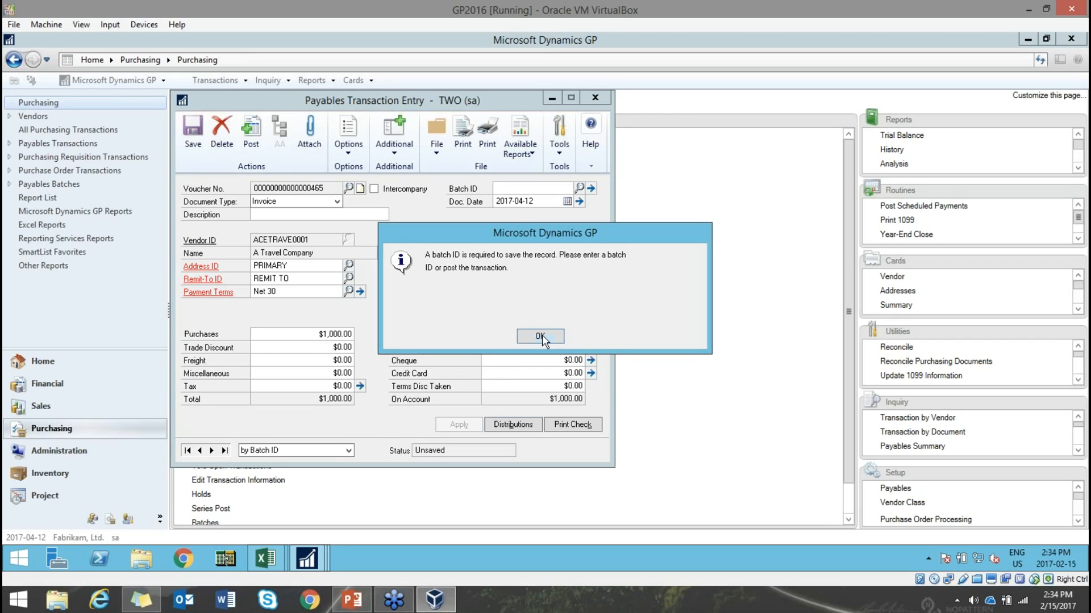
{"action": "left_click", "coordinate": [540, 336]}
{"action": "left_click", "coordinate": [595, 97]}
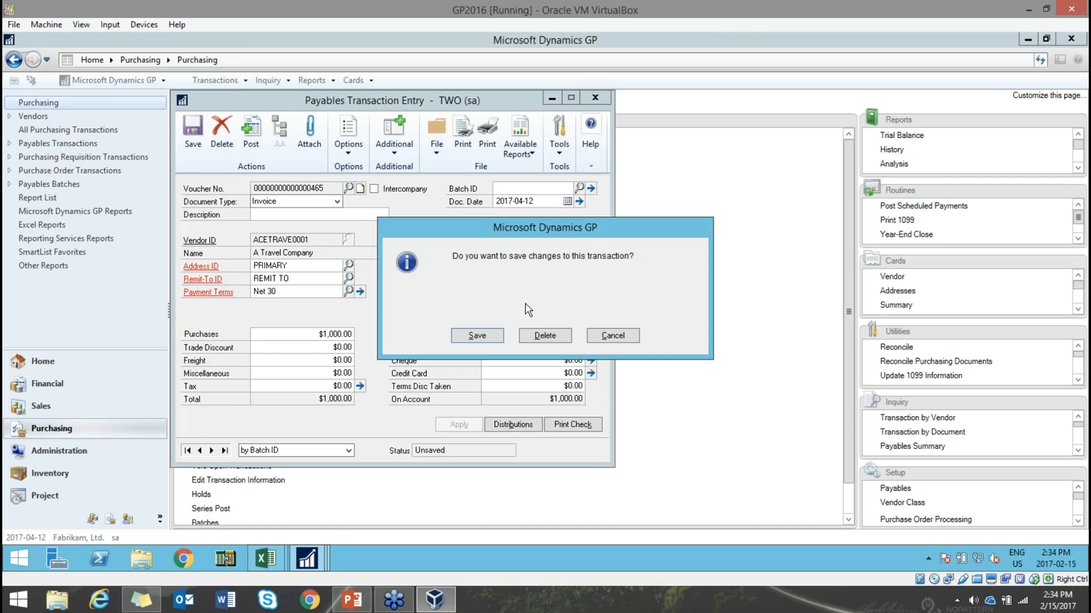
{"action": "left_click", "coordinate": [549, 335]}
{"action": "left_click", "coordinate": [355, 602]}
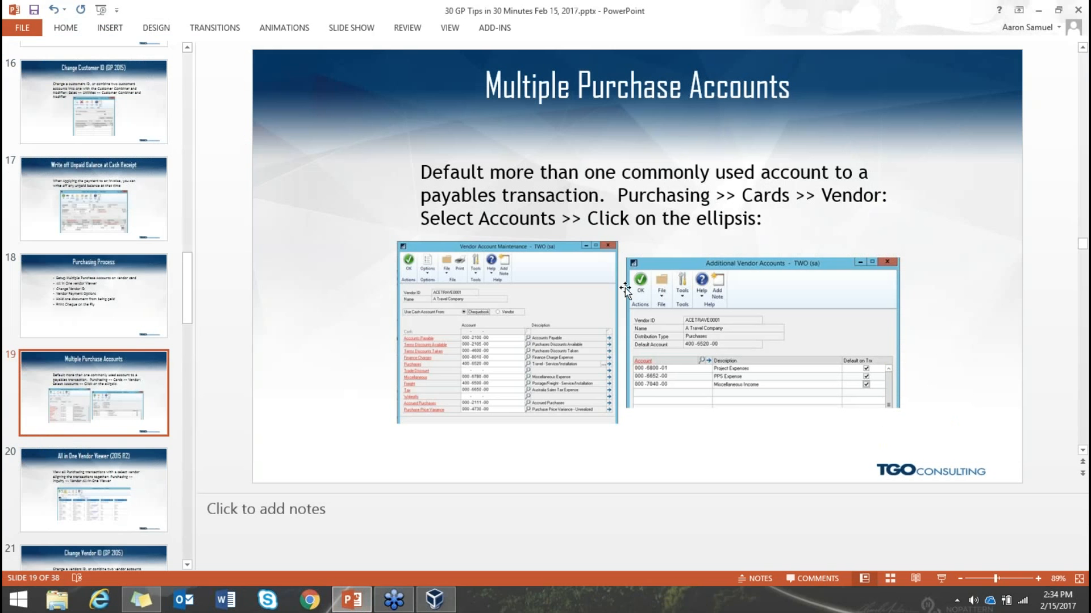
- Show slide 20, All in One Vendor Viewer, then return to the GP virtual machine
{"action": "left_click", "coordinate": [151, 508]}
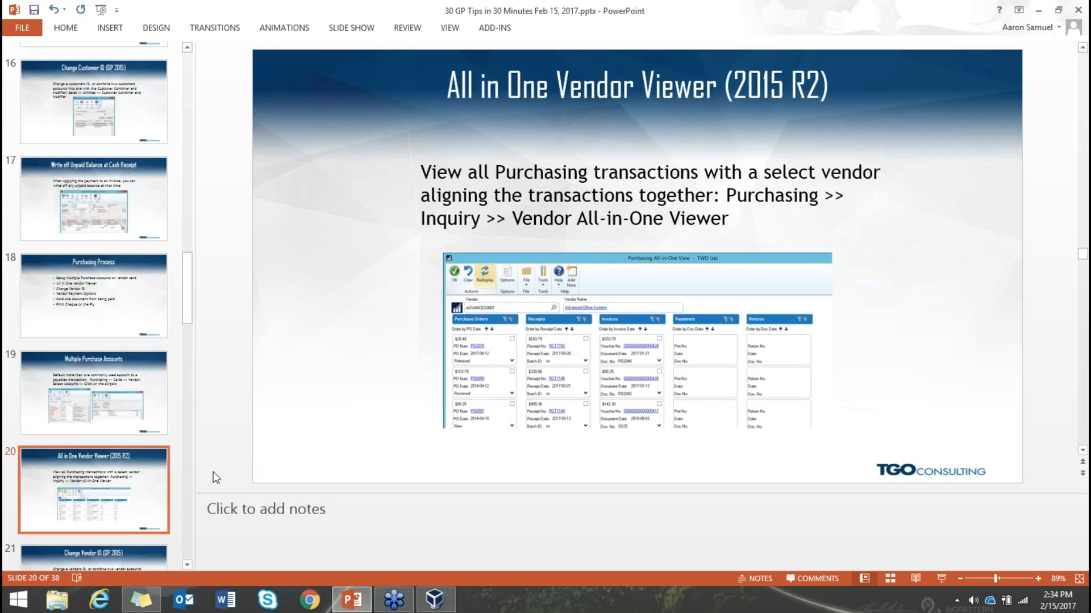
{"action": "scroll", "coordinate": [404, 430], "scroll_direction": "down", "scroll_amount": 1}
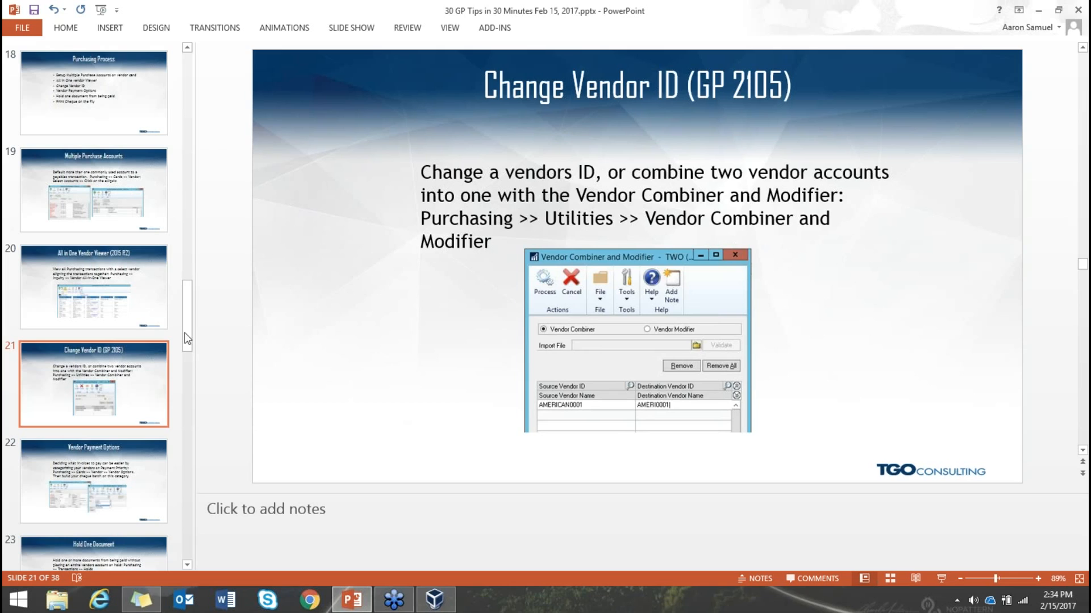
{"action": "left_click", "coordinate": [146, 297]}
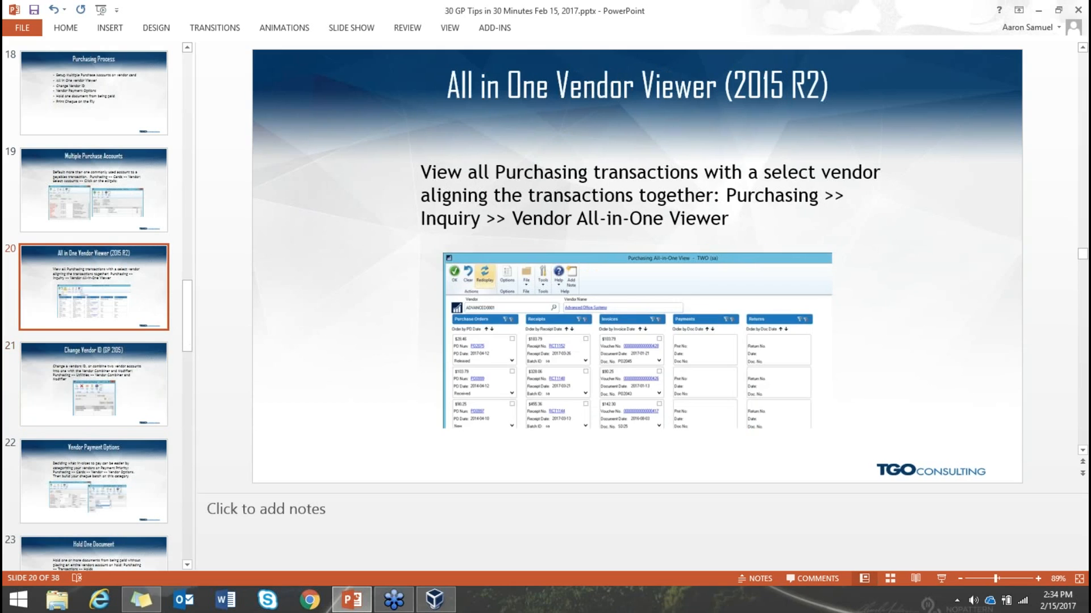
{"action": "left_click", "coordinate": [435, 606]}
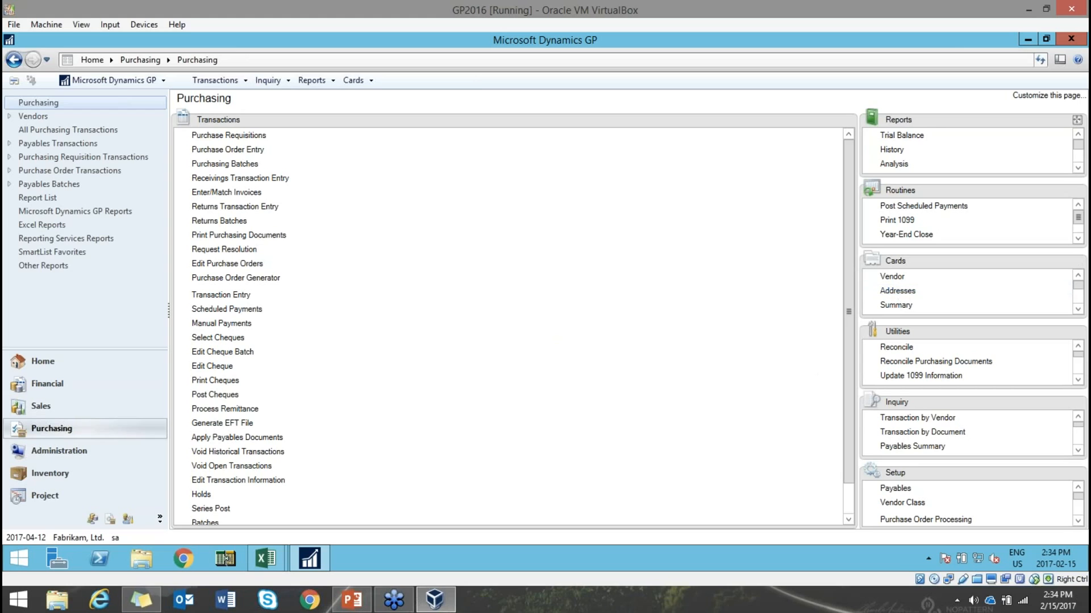
- Open the Purchasing All-in-One View and load vendor ACETRAVE0001's documents
{"action": "left_click_drag", "start_coordinate": [953, 410], "coordinate": [382, 432]}
{"action": "left_click", "coordinate": [241, 224]}
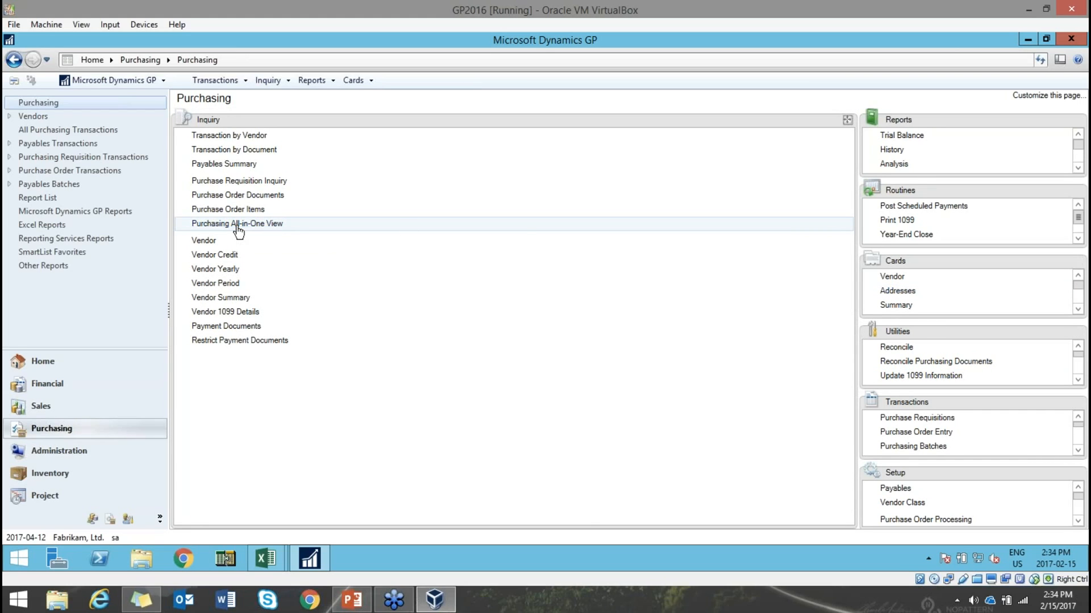
{"action": "left_click_drag", "start_coordinate": [558, 70], "coordinate": [498, 55]}
{"action": "left_click", "coordinate": [326, 144]}
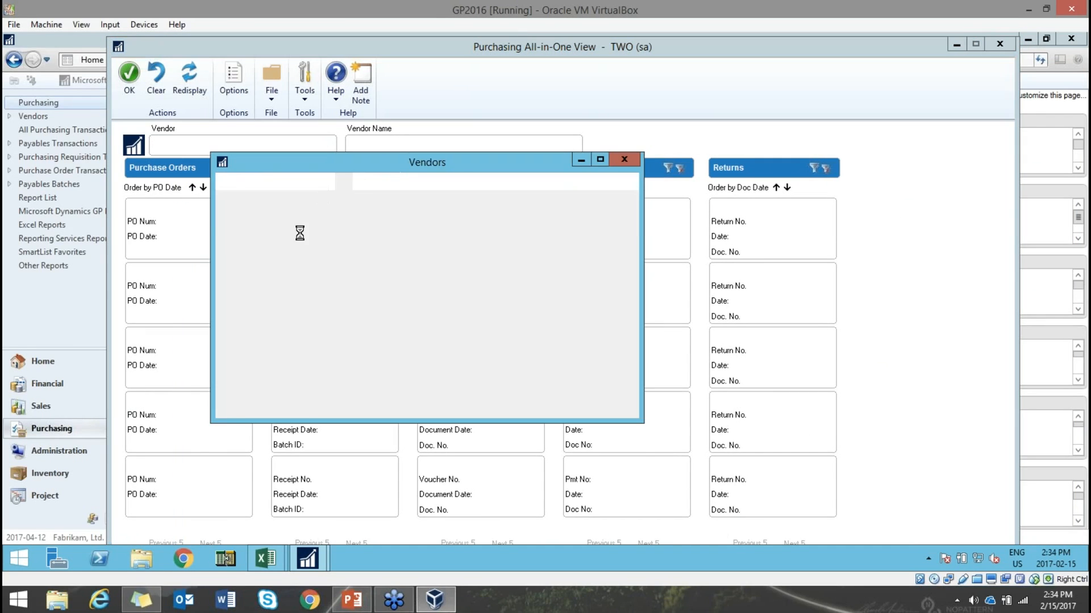
{"action": "double_click", "coordinate": [327, 297]}
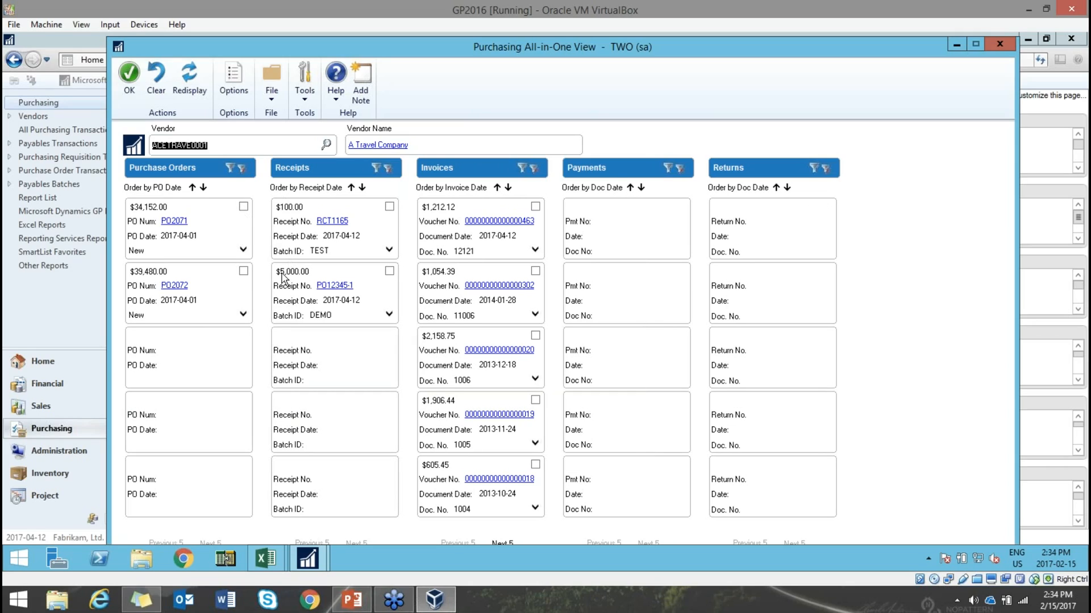
- Filter the view by PO2072, PO2071, then receipt RCT1165, and close it
{"action": "left_click", "coordinate": [244, 272]}
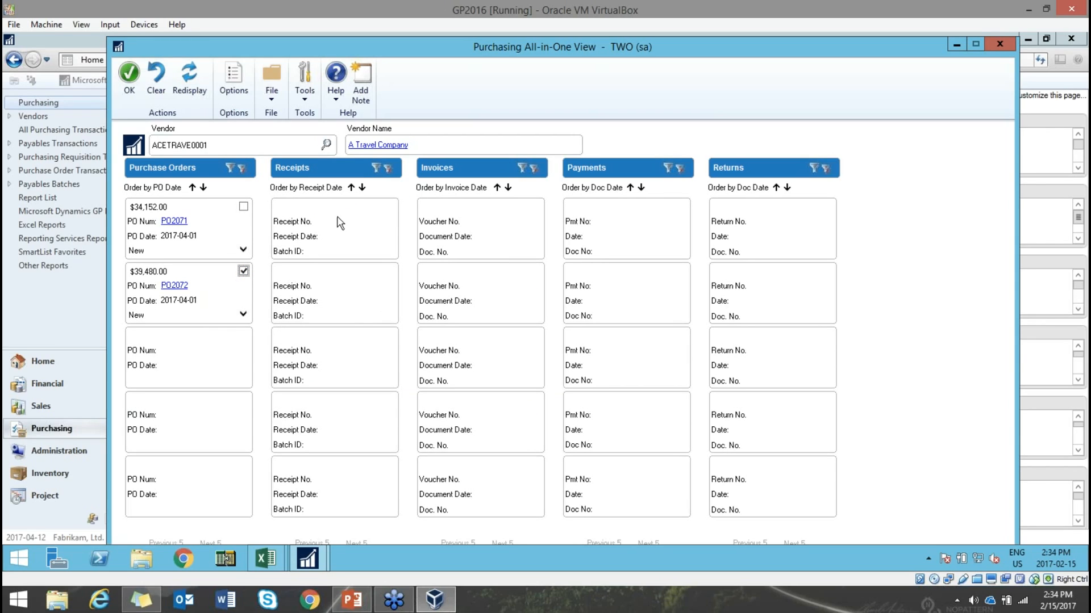
{"action": "left_click", "coordinate": [243, 206]}
{"action": "left_click", "coordinate": [243, 207]}
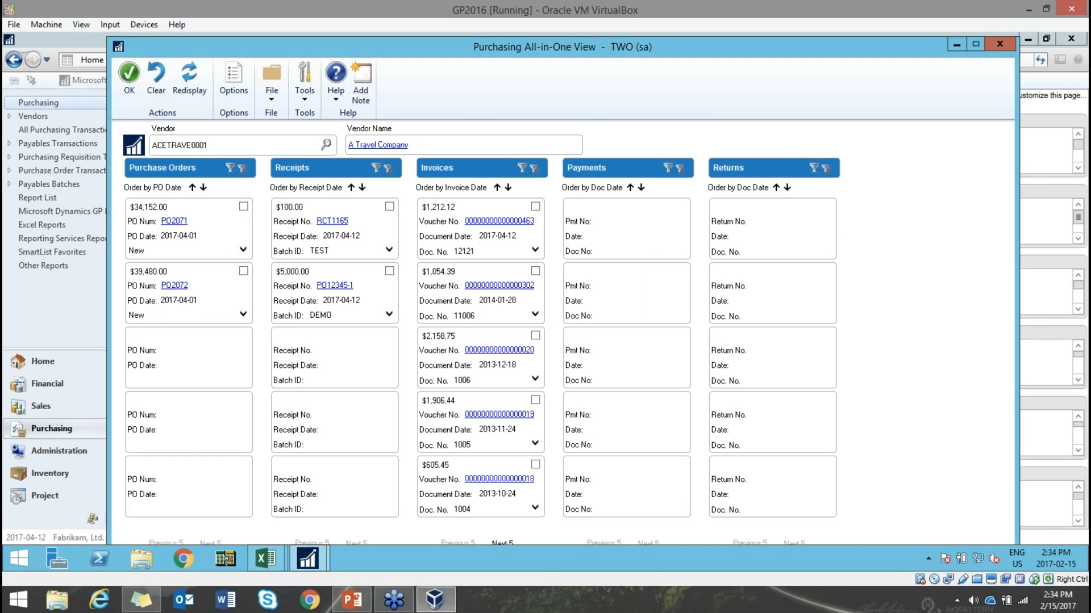
{"action": "left_click", "coordinate": [389, 207]}
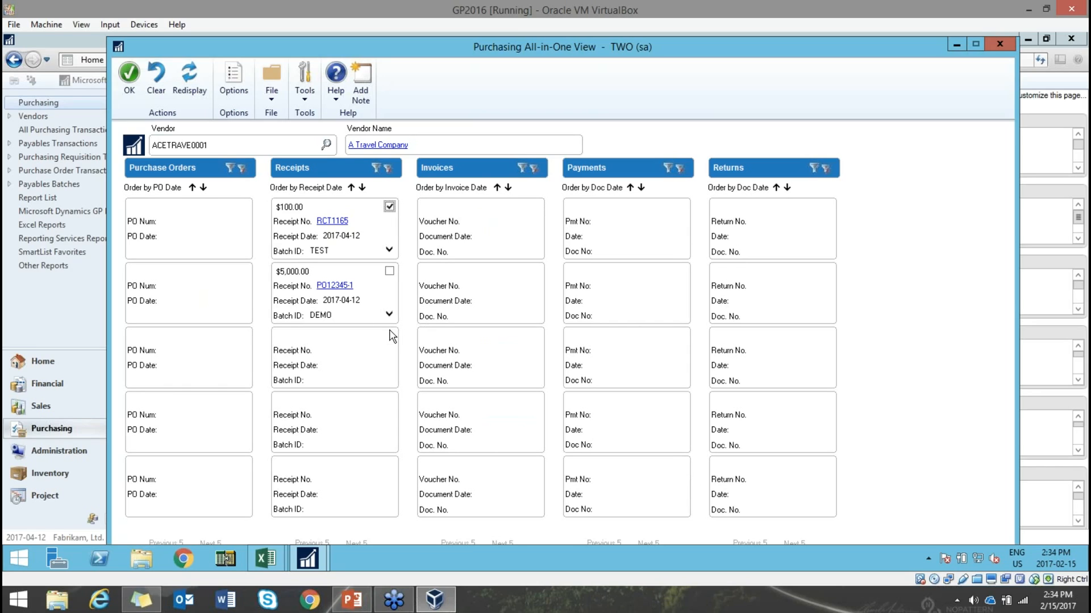
{"action": "left_click", "coordinate": [1001, 44]}
{"action": "left_click", "coordinate": [352, 599]}
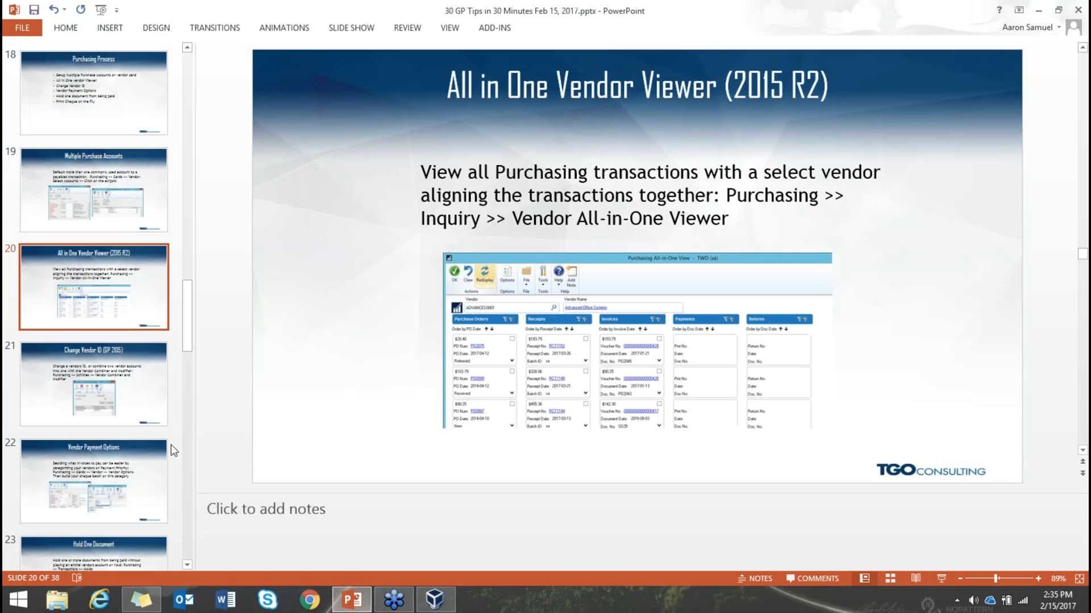
- Show slide 21, Change Vendor ID (GP 2105), then bring the GP virtual machine forward
{"action": "left_click", "coordinate": [151, 401]}
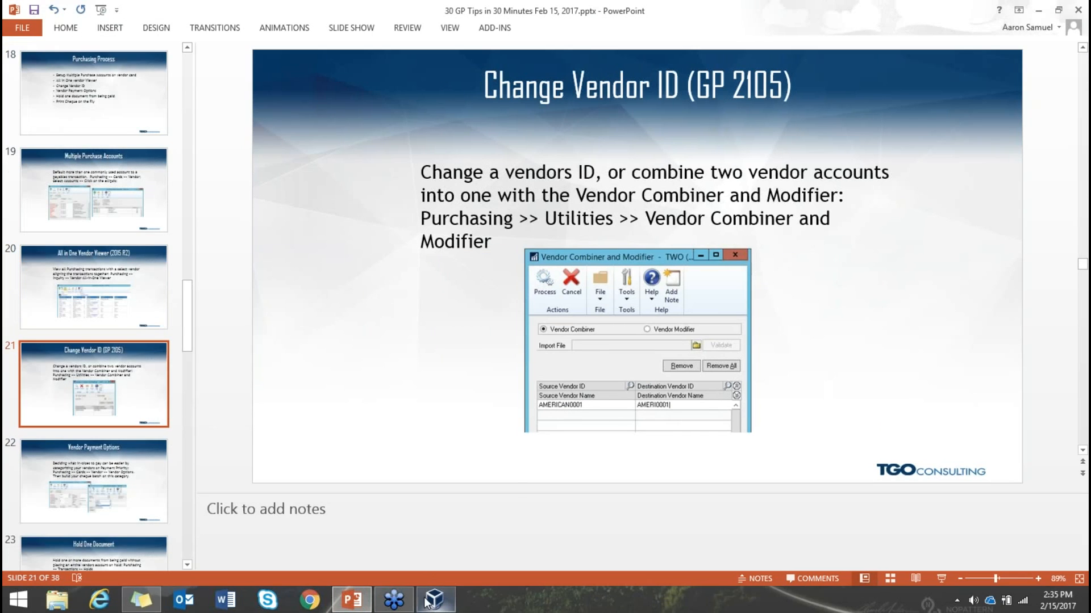
{"action": "mouse_move", "coordinate": [426, 607]}
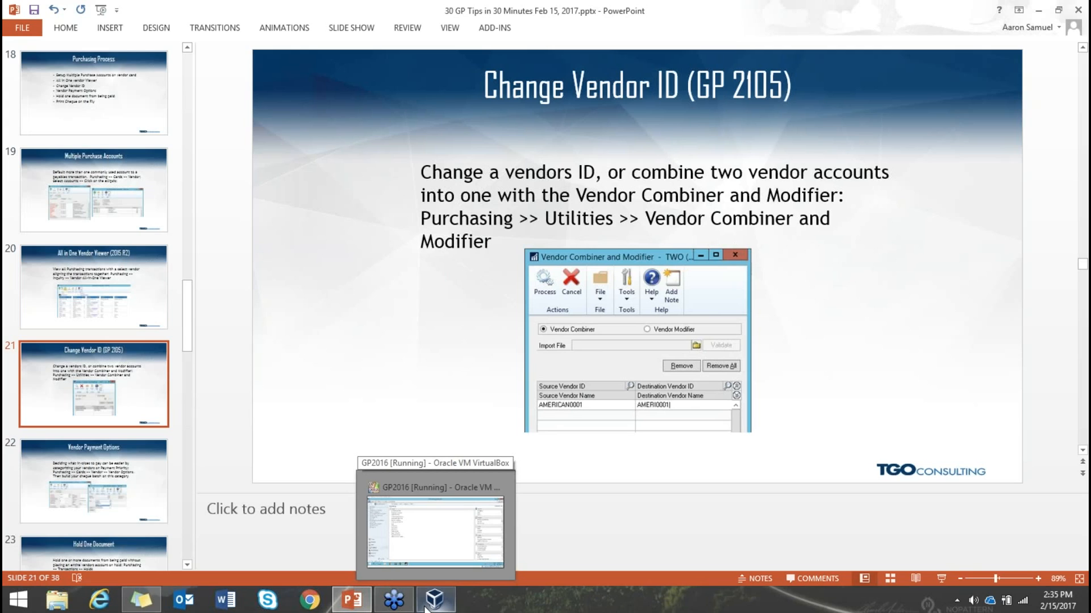
{"action": "left_click", "coordinate": [426, 606]}
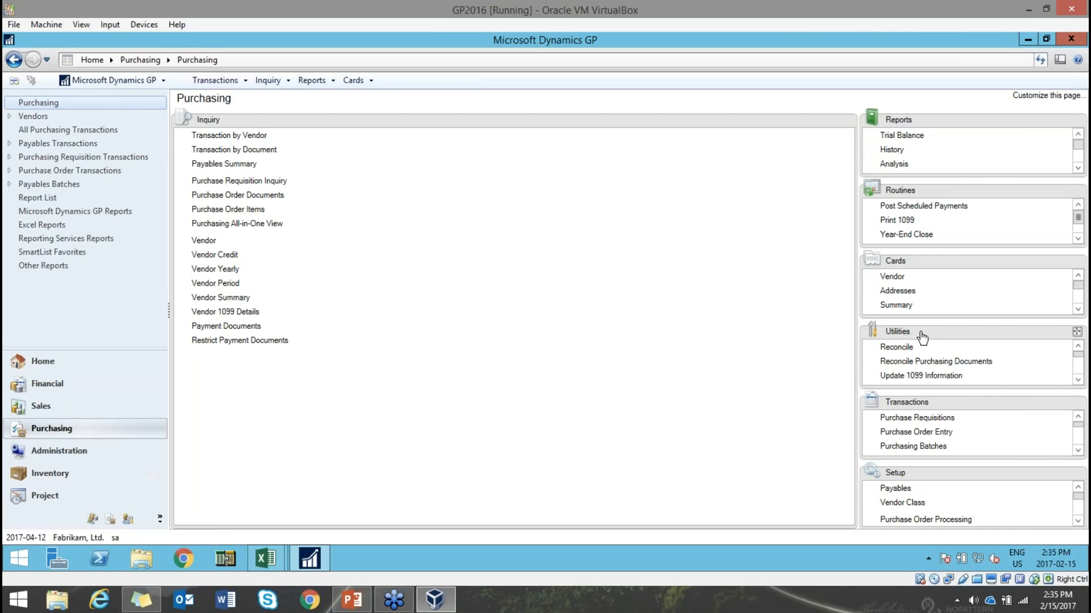
- Open Vendor Combiner and Modifier from Utilities, select Vendor Modifier, and close without processing
{"action": "left_click_drag", "start_coordinate": [921, 338], "coordinate": [294, 372]}
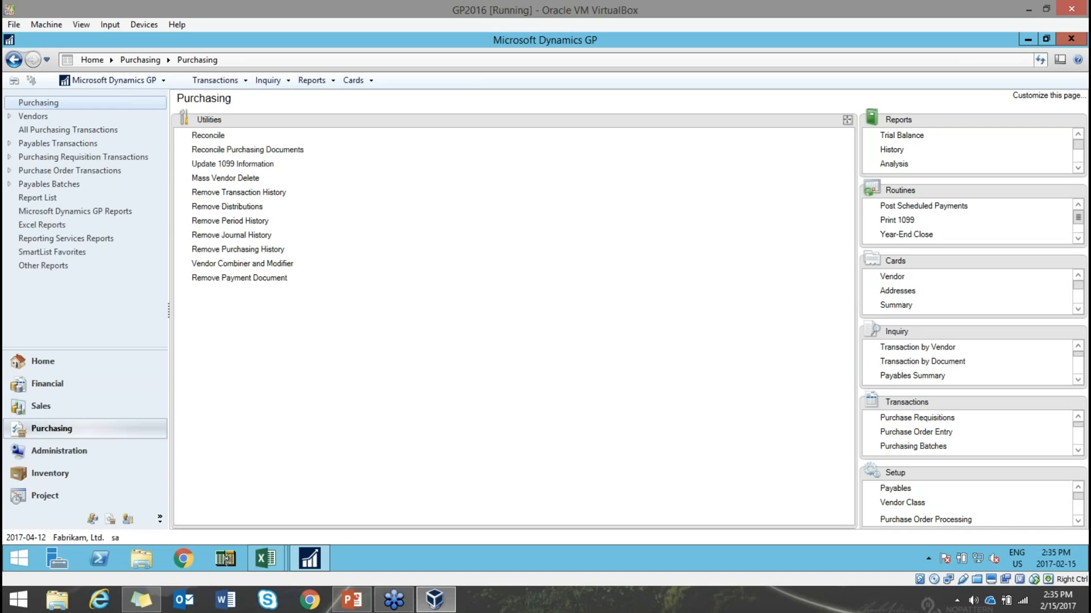
{"action": "left_click", "coordinate": [223, 265]}
{"action": "left_click_drag", "start_coordinate": [363, 100], "coordinate": [481, 98]}
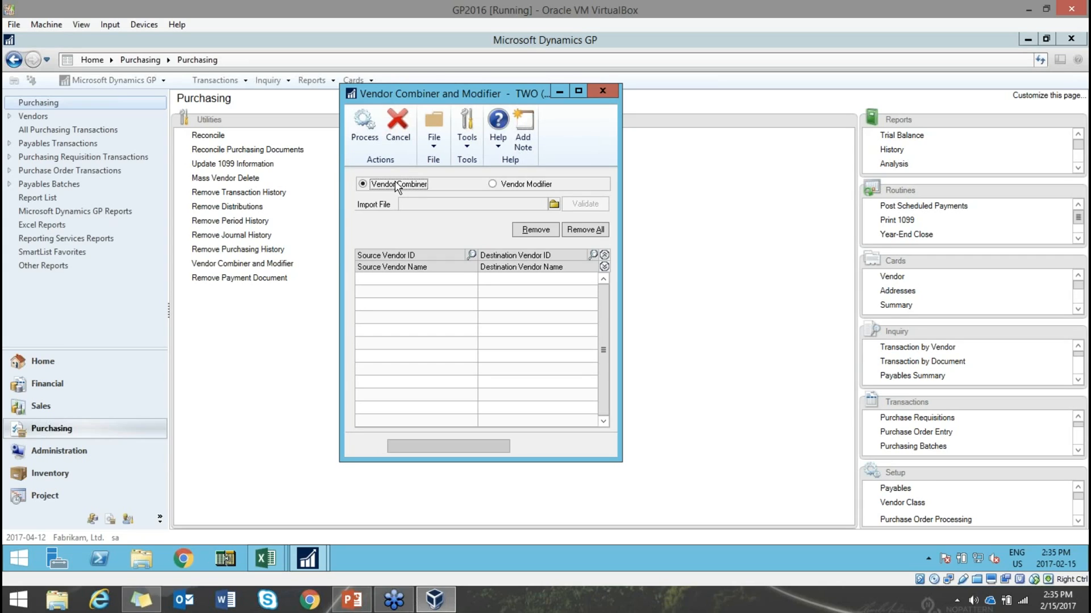
{"action": "left_click", "coordinate": [503, 186]}
{"action": "left_click", "coordinate": [607, 92]}
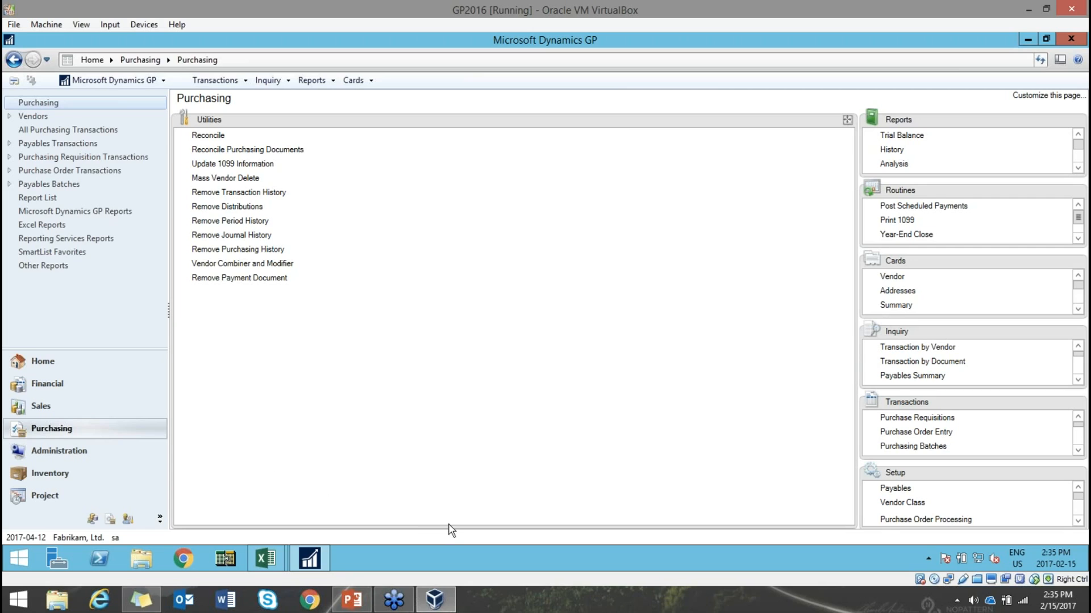
{"action": "left_click", "coordinate": [358, 607]}
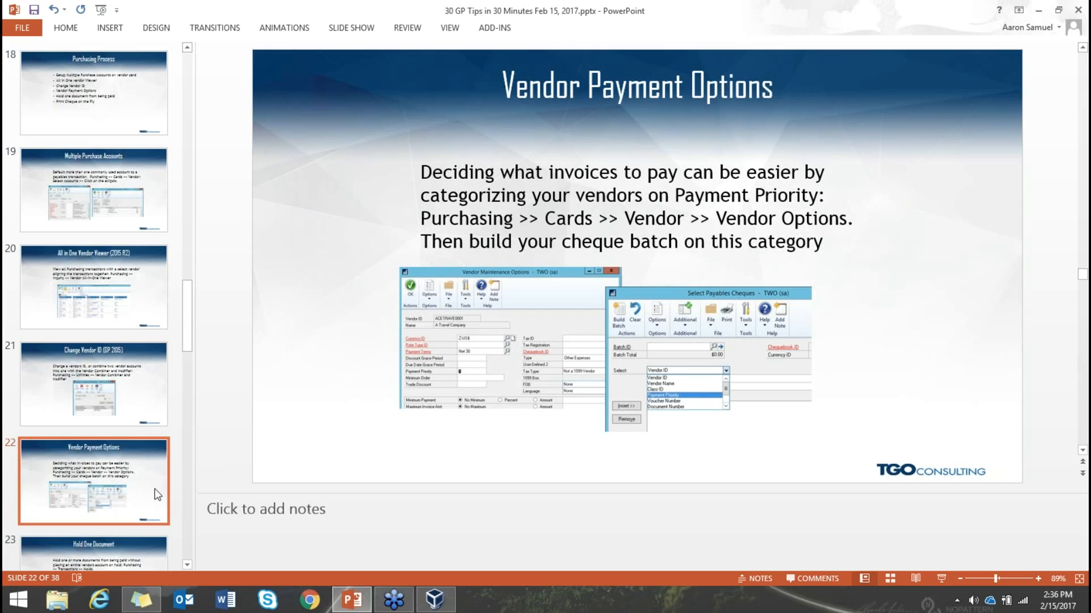
- Leave the Vendor Payment Options slide and return to the Dynamics GP Purchasing page
{"action": "mouse_move", "coordinate": [441, 605]}
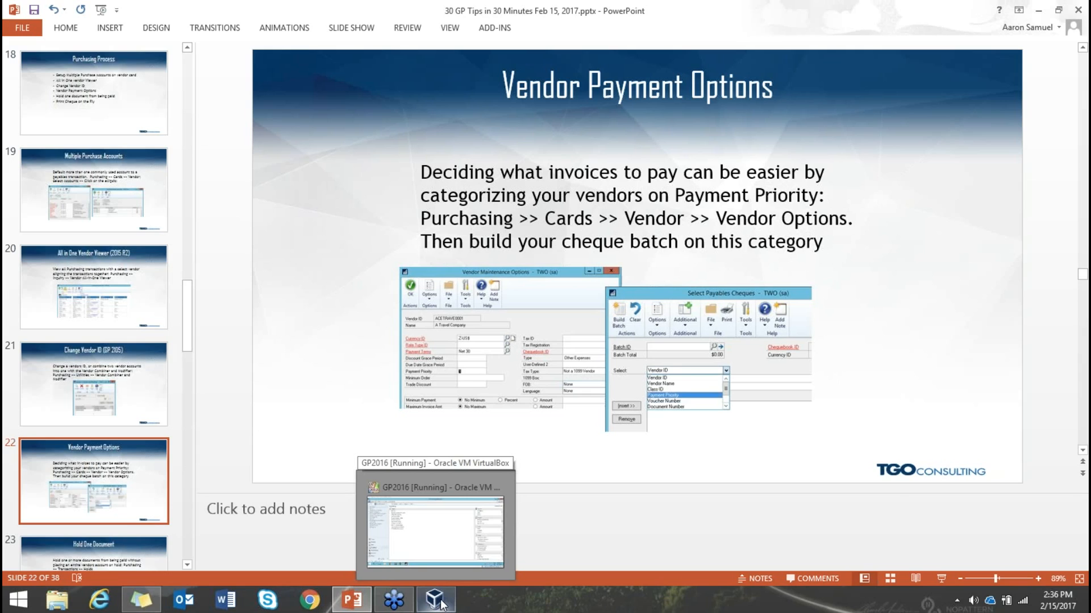
{"action": "left_click", "coordinate": [441, 604]}
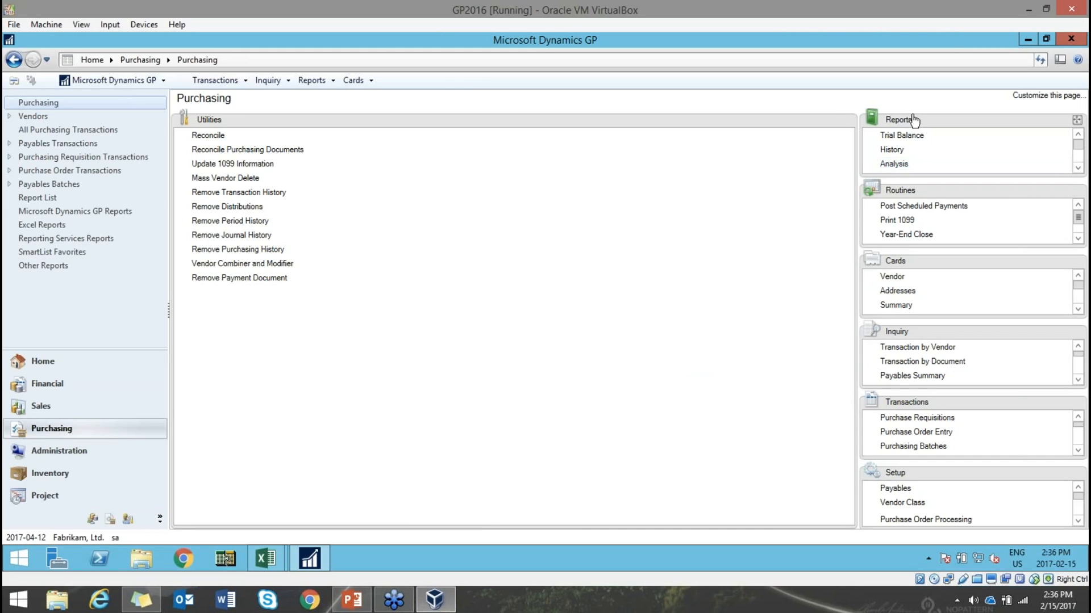
{"action": "left_click", "coordinate": [892, 277]}
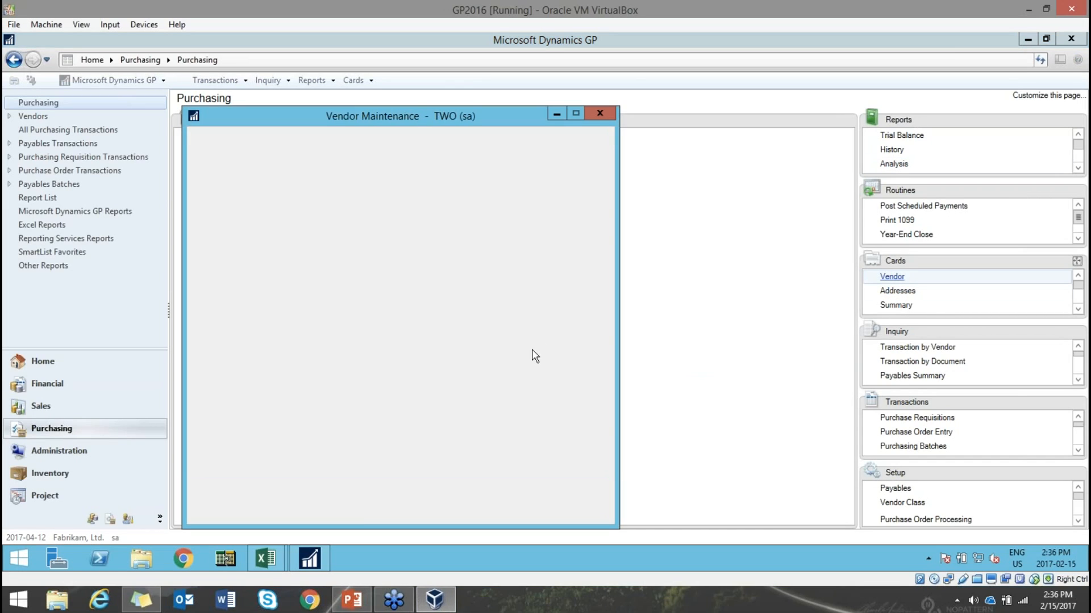
{"action": "left_click", "coordinate": [224, 515]}
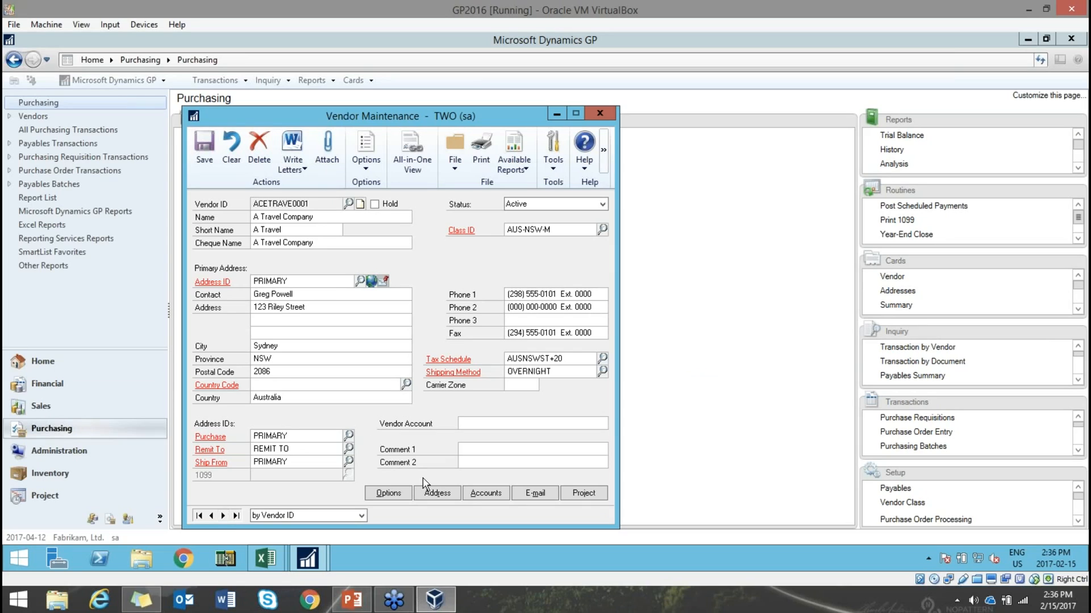
{"action": "left_click", "coordinate": [399, 495]}
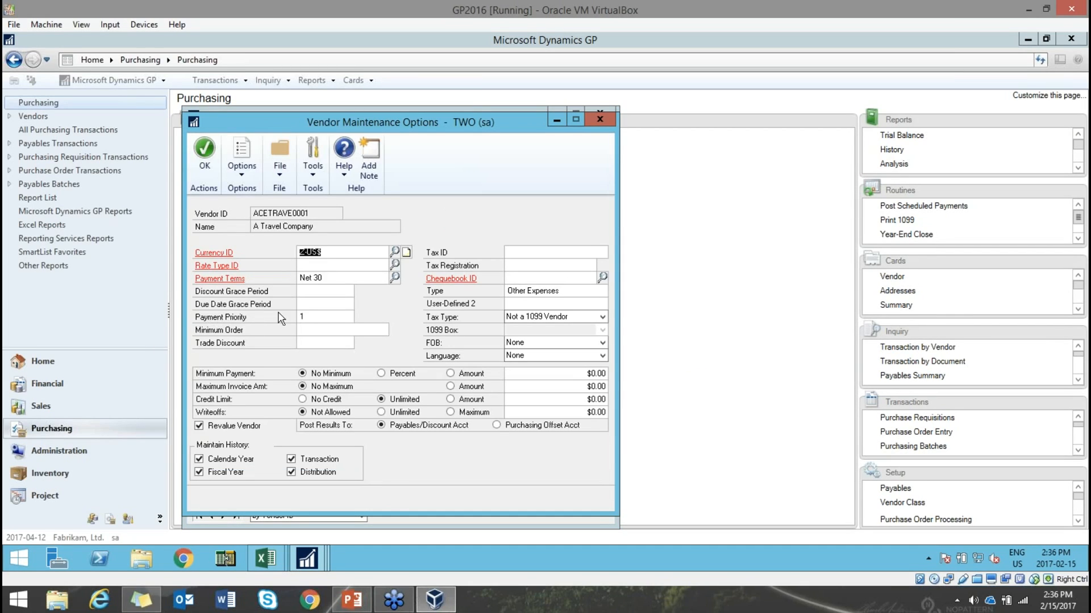
{"action": "left_click", "coordinate": [308, 316]}
{"action": "left_click", "coordinate": [593, 124]}
{"action": "left_click", "coordinate": [602, 112]}
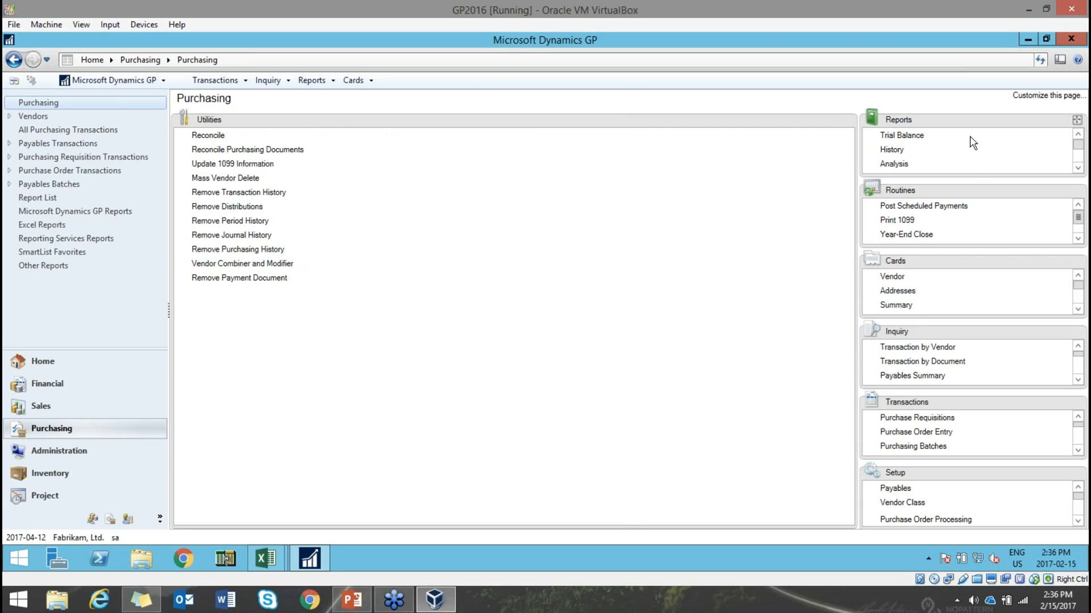
- Create cheque batch DEMO using the FIRST BANK chequebook in Select Payables Cheques
{"action": "left_click_drag", "start_coordinate": [964, 404], "coordinate": [278, 374]}
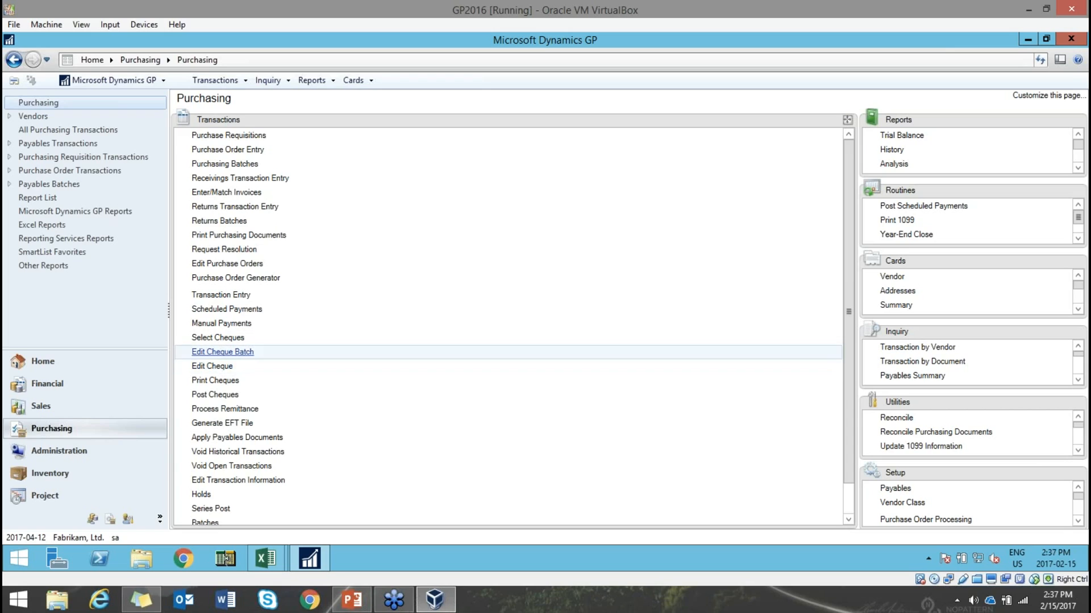
{"action": "left_click", "coordinate": [217, 338]}
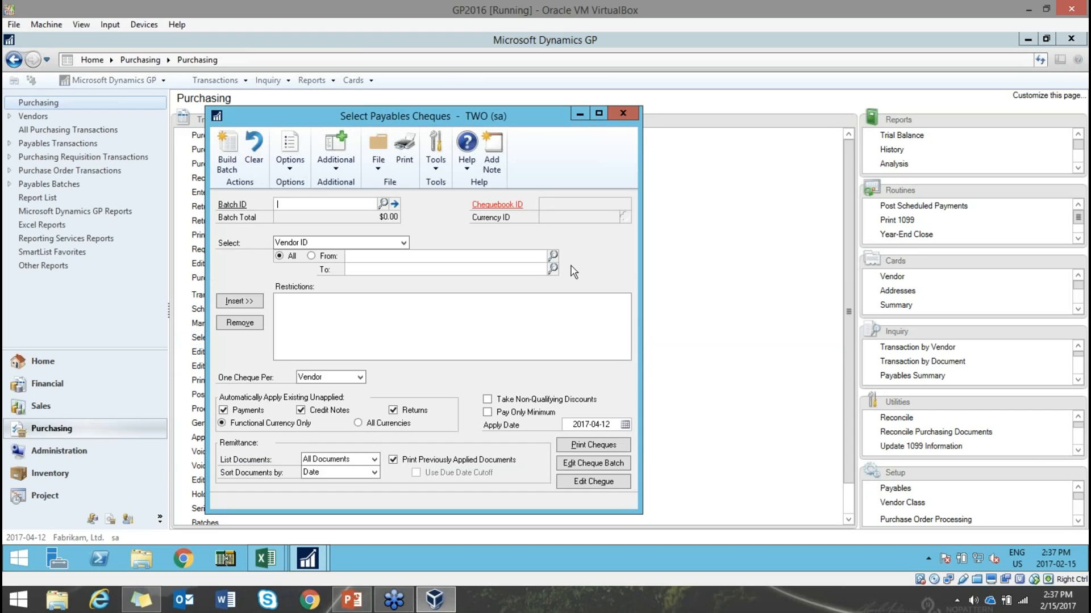
{"action": "left_click_drag", "start_coordinate": [564, 116], "coordinate": [622, 98]}
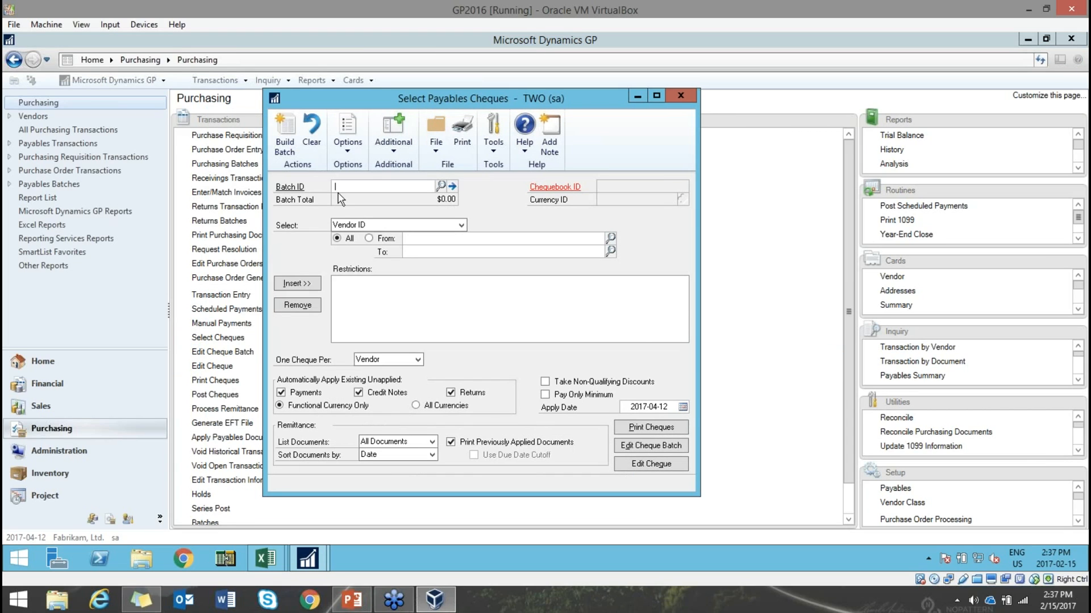
{"action": "type", "text": "DEMO"}
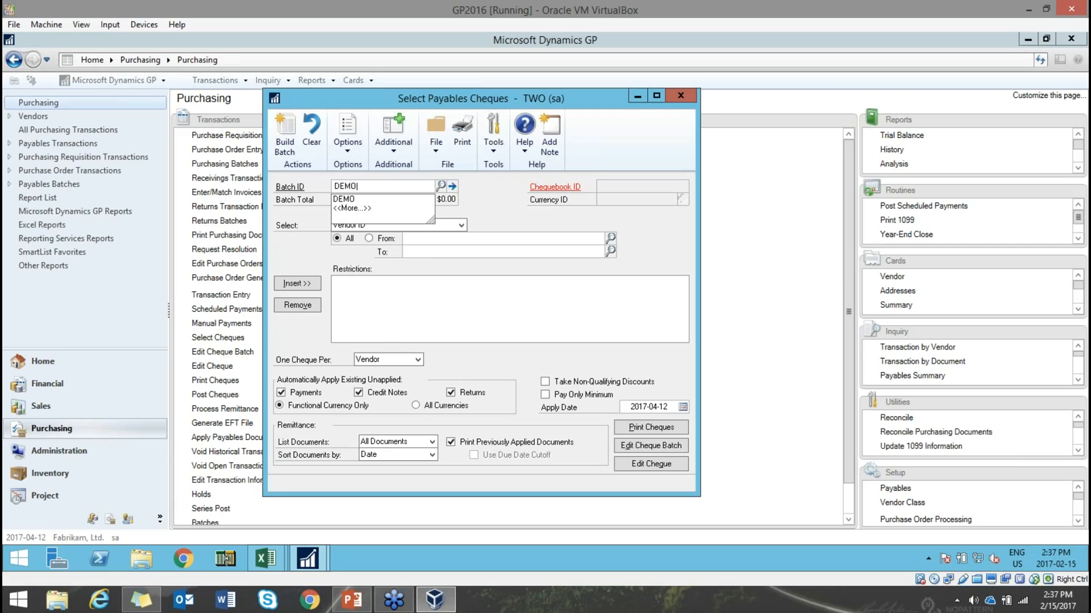
{"action": "key", "text": "Tab"}
{"action": "left_click", "coordinate": [534, 336]}
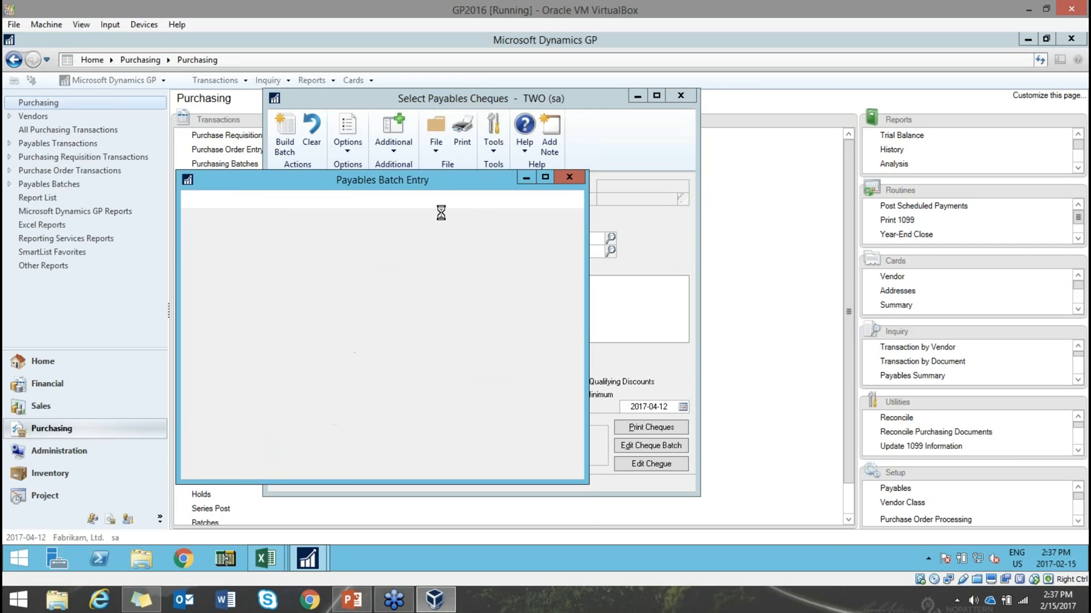
{"action": "left_click", "coordinate": [198, 212]}
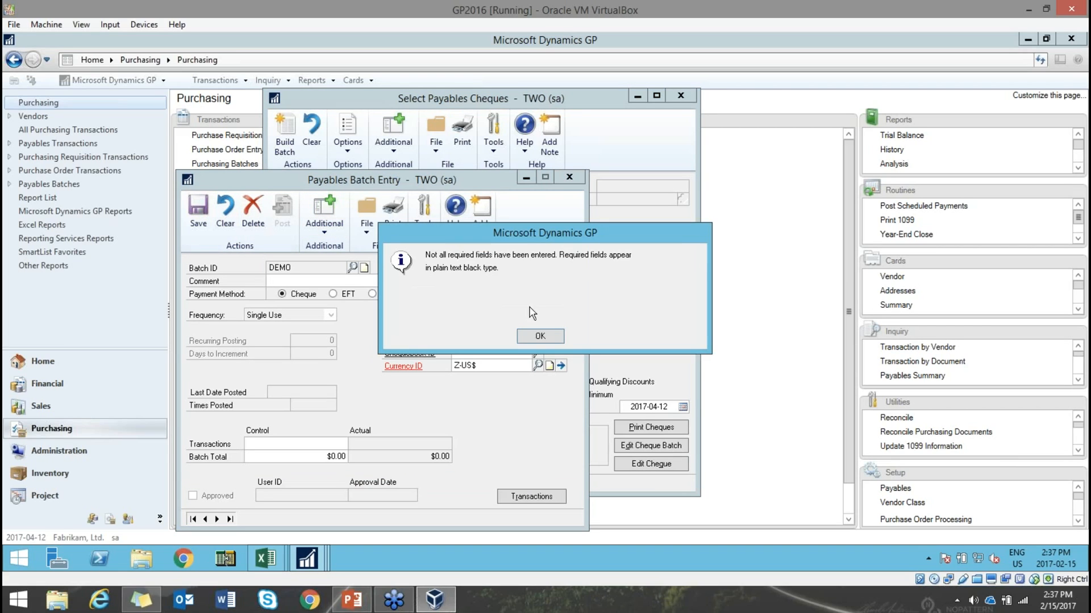
{"action": "left_click", "coordinate": [542, 337]}
{"action": "left_click", "coordinate": [539, 354]}
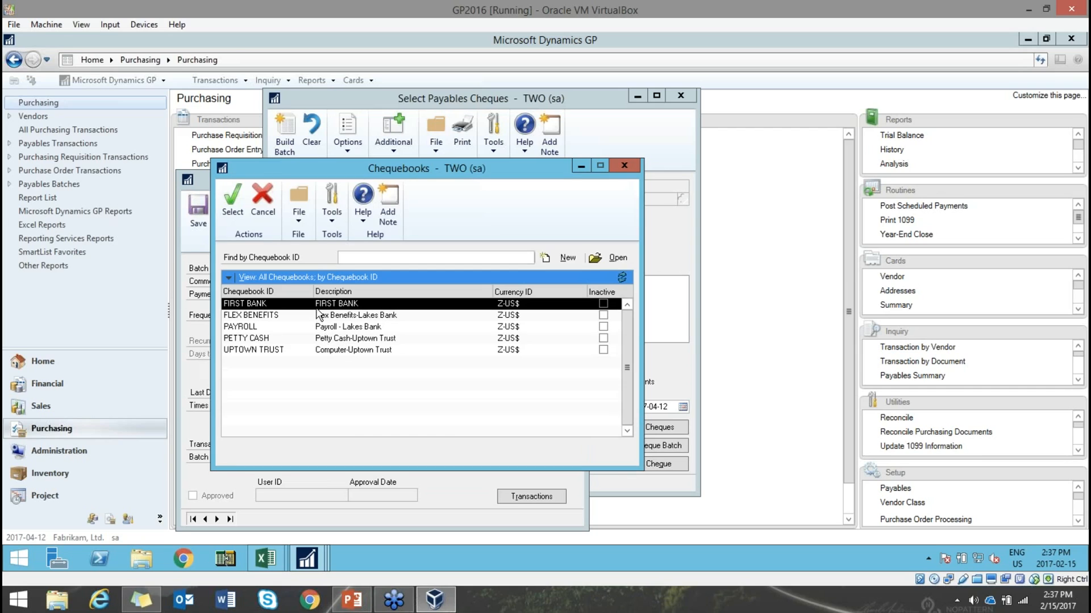
{"action": "double_click", "coordinate": [302, 306]}
{"action": "left_click", "coordinate": [204, 209]}
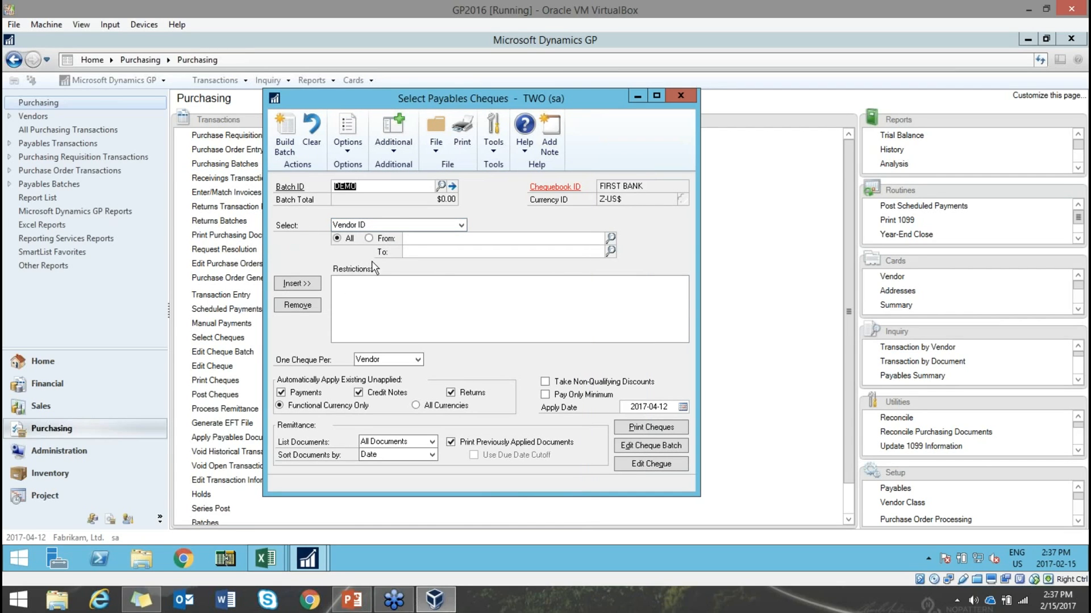
- Restrict vendors to Payment Priority 1 to 1, build the batch, and close the window
{"action": "left_click", "coordinate": [461, 225]}
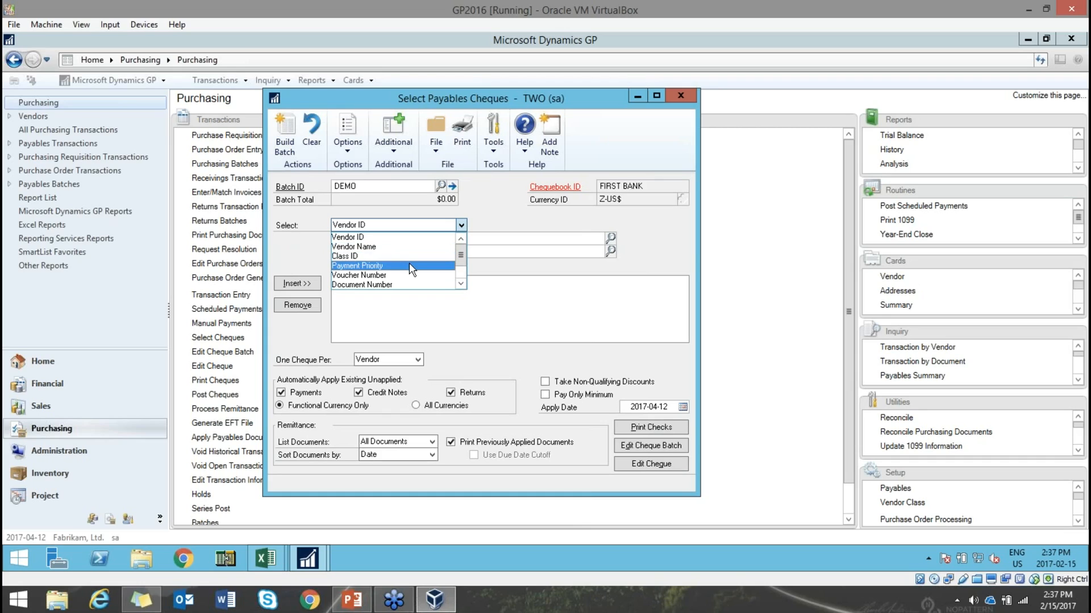
{"action": "left_click", "coordinate": [409, 265]}
{"action": "left_click", "coordinate": [419, 238]}
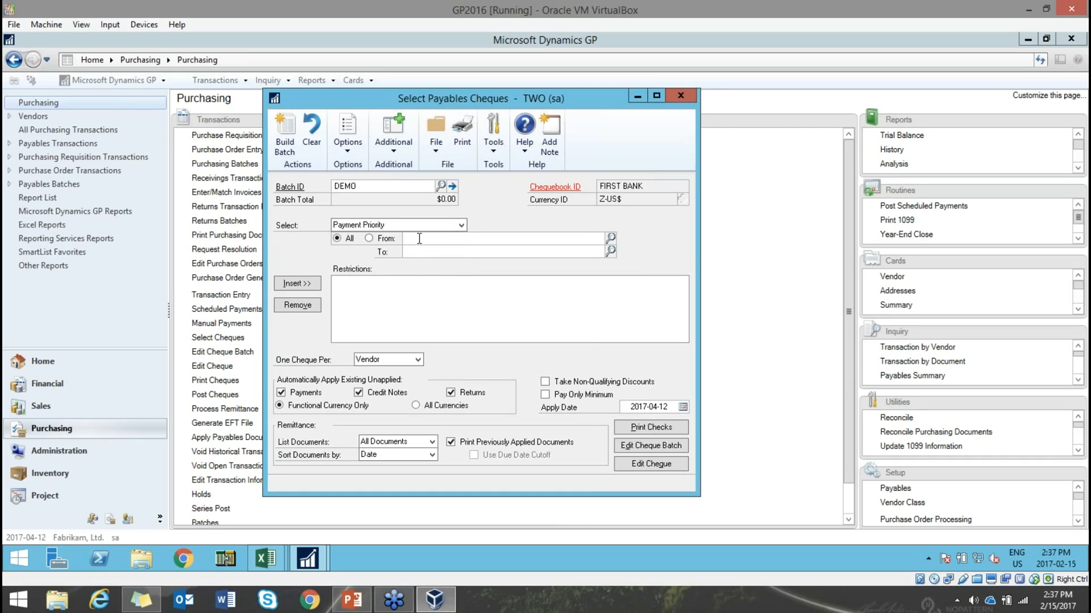
{"action": "type", "text": "1"}
{"action": "key", "text": "Tab"}
{"action": "type", "text": "1"}
{"action": "left_click", "coordinate": [302, 284]}
{"action": "left_click", "coordinate": [287, 145]}
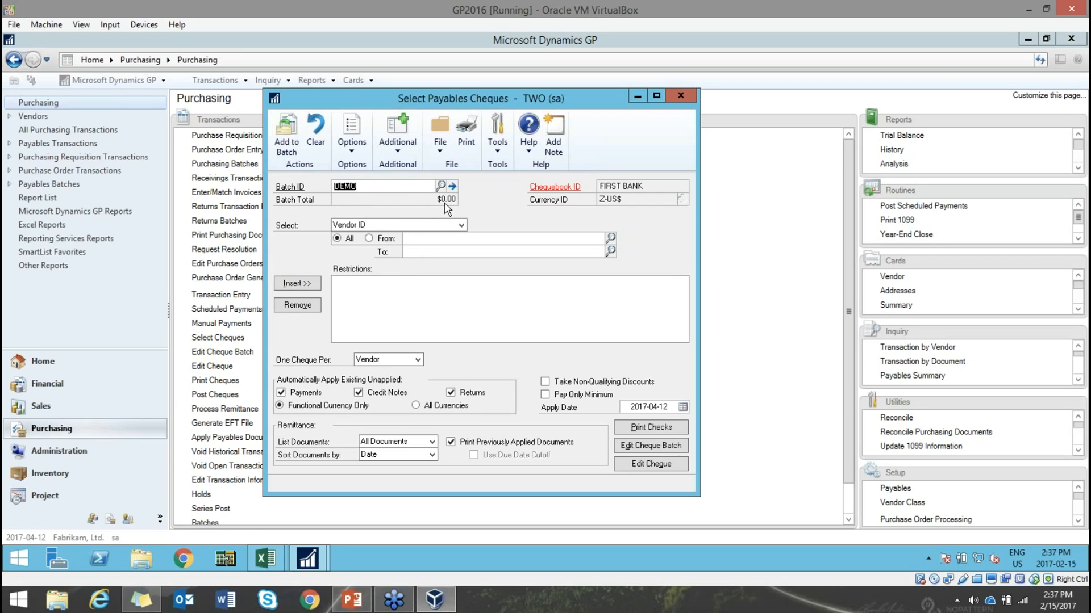
{"action": "left_click", "coordinate": [419, 238]}
{"action": "left_click", "coordinate": [680, 97]}
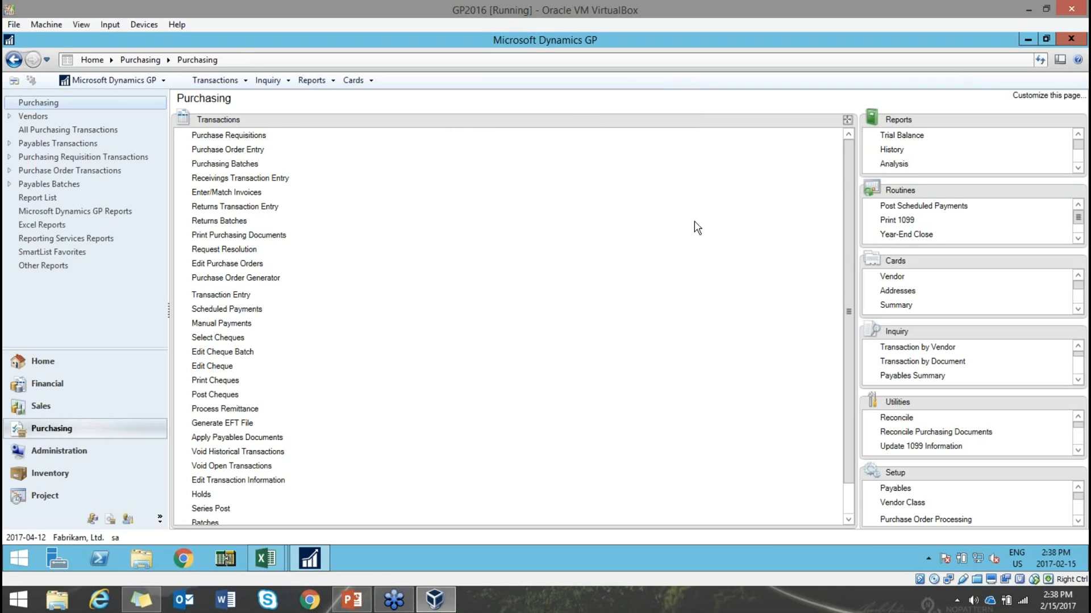
- Show slide 23, Hold One Document, then bring Dynamics GP back to the front
{"action": "left_click", "coordinate": [353, 604]}
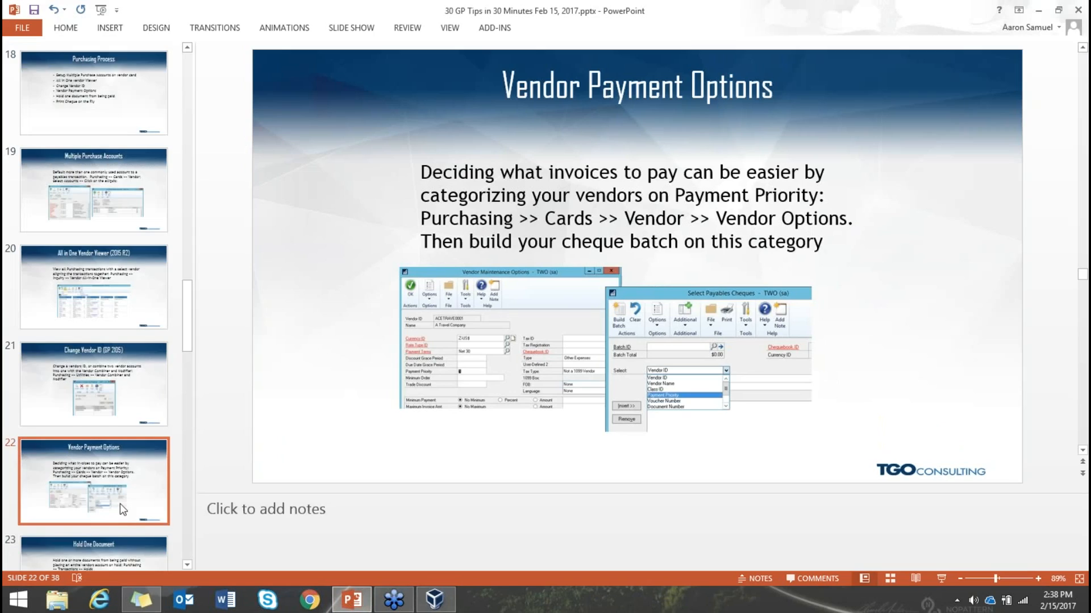
{"action": "scroll", "coordinate": [120, 503], "scroll_direction": "down", "scroll_amount": 2}
{"action": "left_click", "coordinate": [151, 435]}
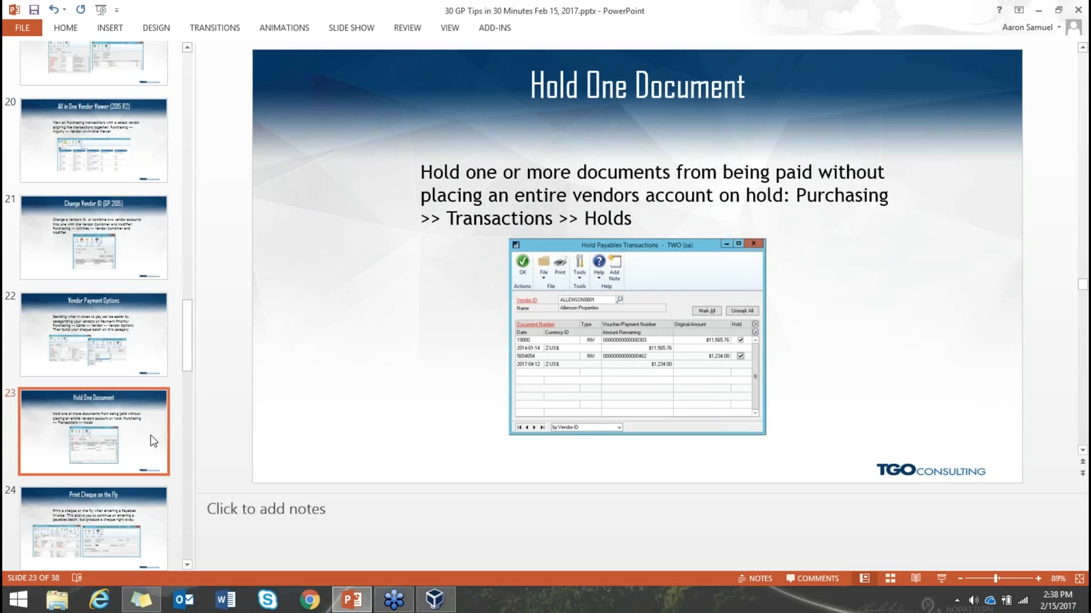
{"action": "left_click", "coordinate": [446, 606]}
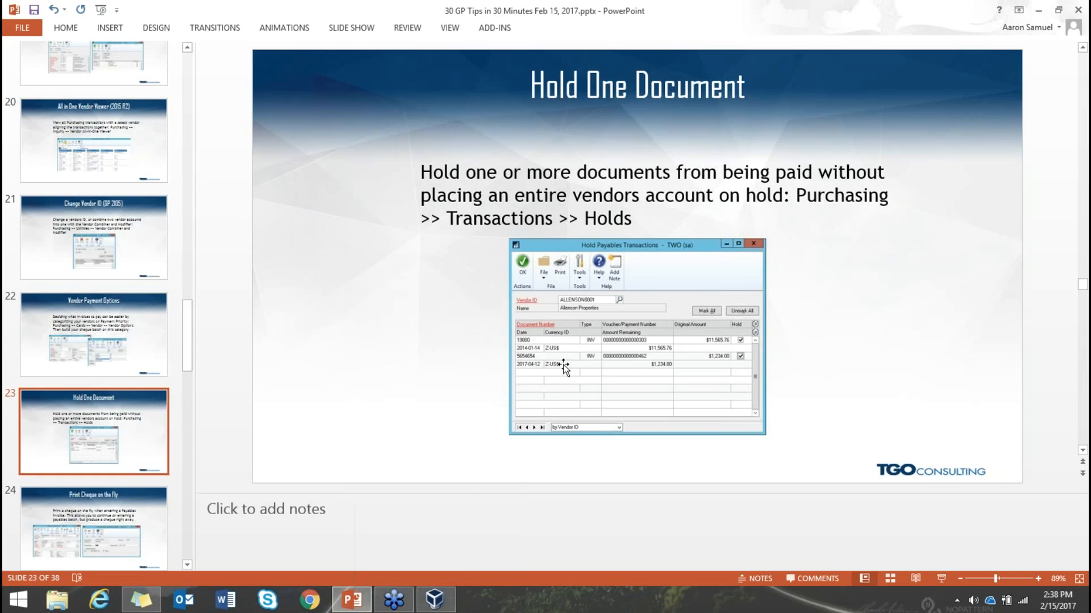
{"action": "left_click", "coordinate": [449, 605]}
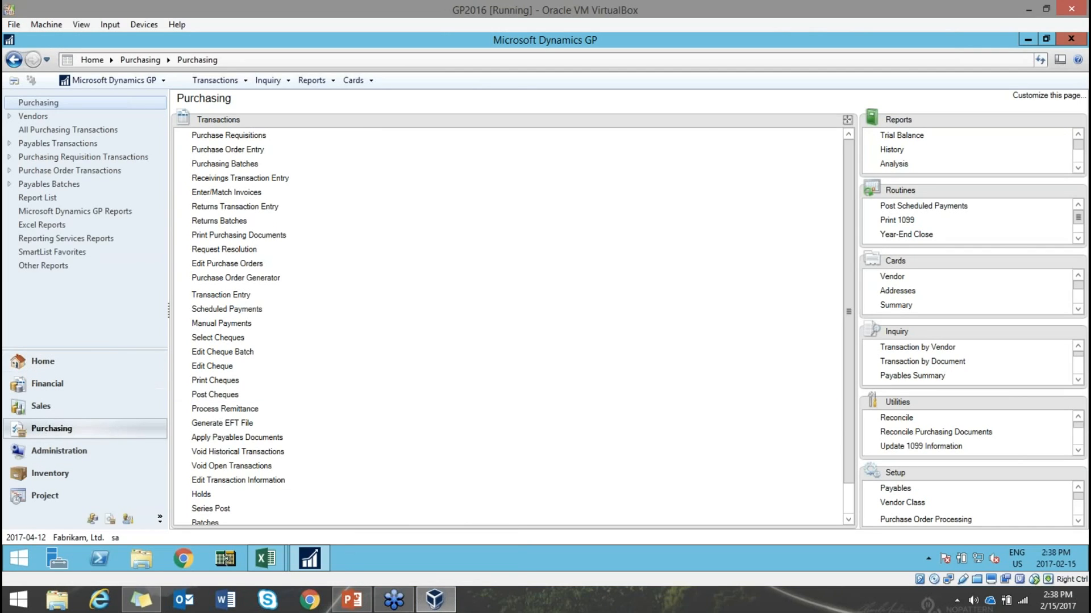
- Put A Travel Company's documents 1005 and 1006 on hold and save
{"action": "left_click", "coordinate": [202, 494]}
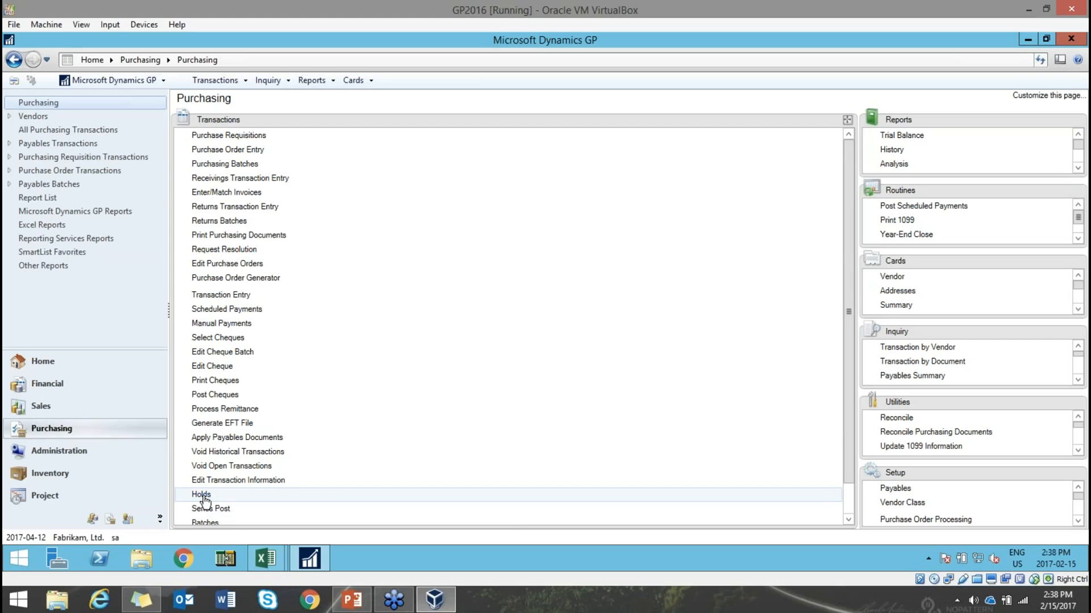
{"action": "left_click_drag", "start_coordinate": [393, 140], "coordinate": [532, 154]}
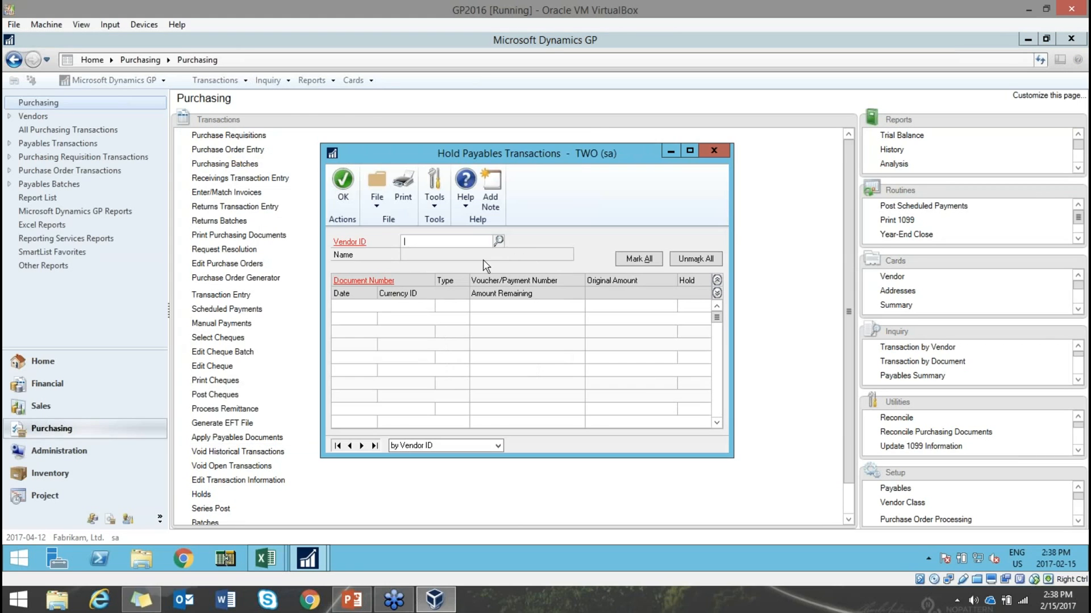
{"action": "left_click", "coordinate": [500, 241]}
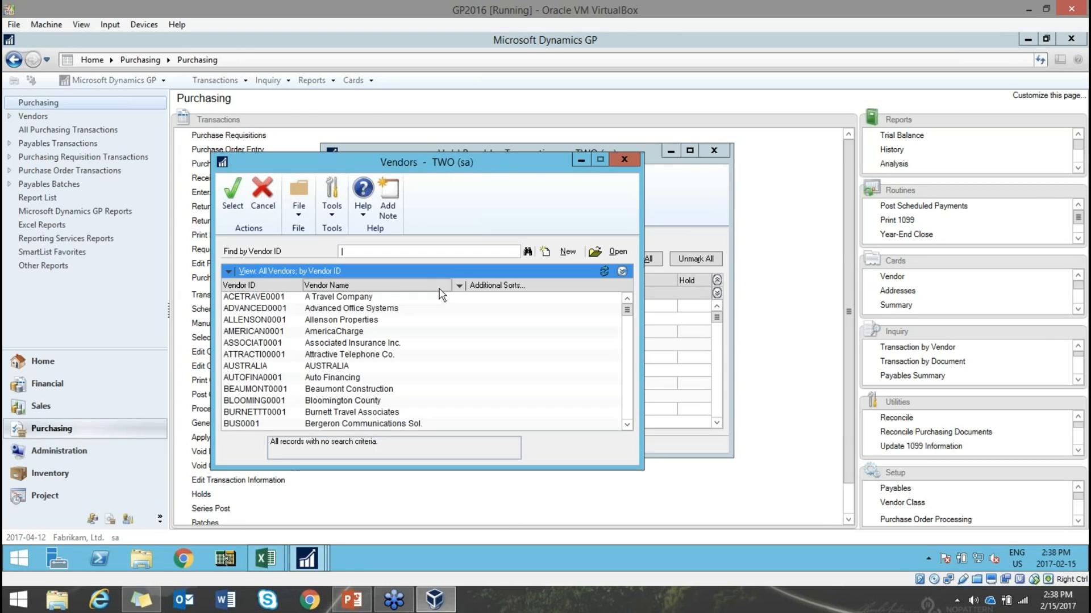
{"action": "double_click", "coordinate": [348, 297]}
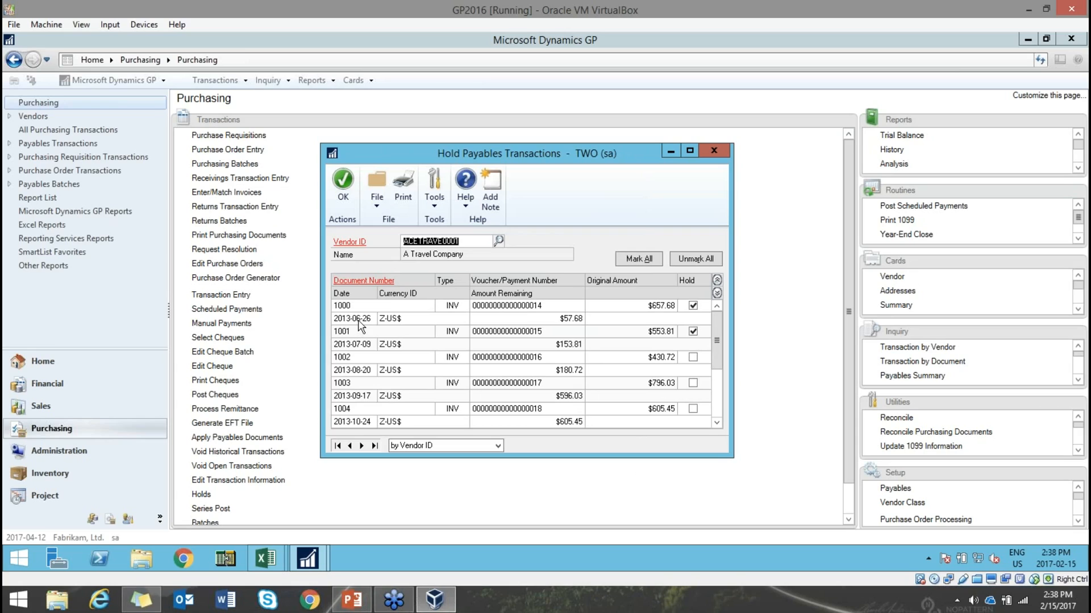
{"action": "left_click", "coordinate": [716, 280]}
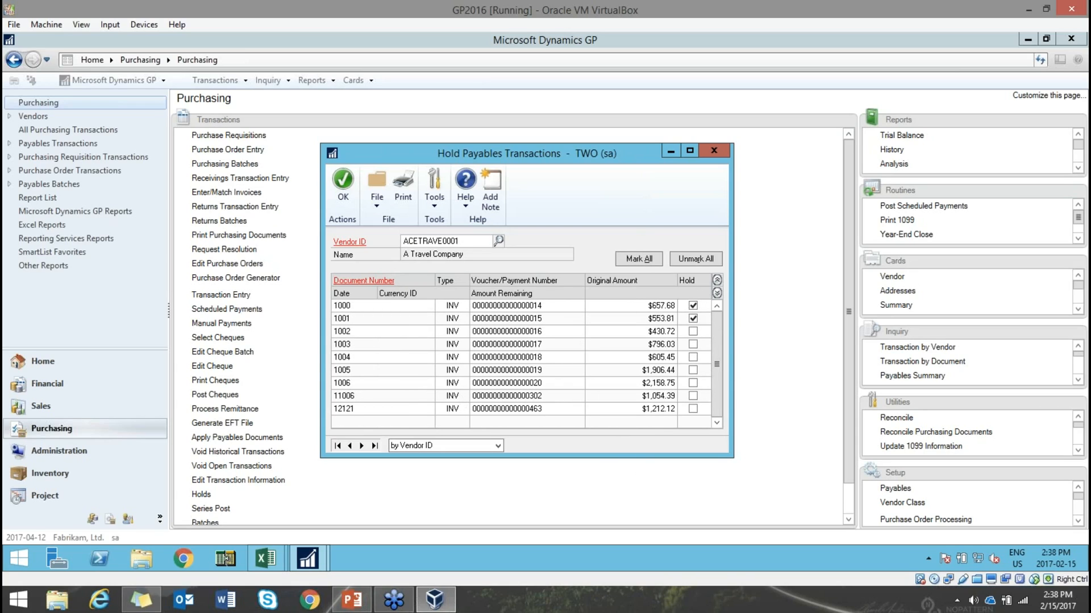
{"action": "left_click", "coordinate": [692, 370]}
{"action": "left_click", "coordinate": [693, 384]}
{"action": "left_click", "coordinate": [348, 188]}
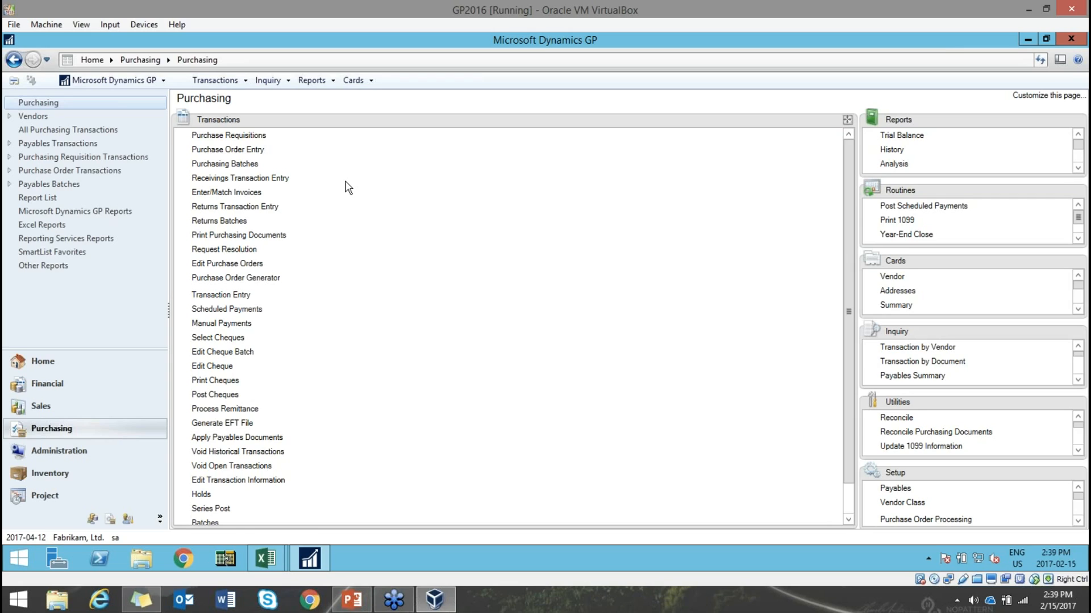
- Release the holds on documents 1006 and 1005, save, and return to the presentation
{"action": "left_click", "coordinate": [204, 494]}
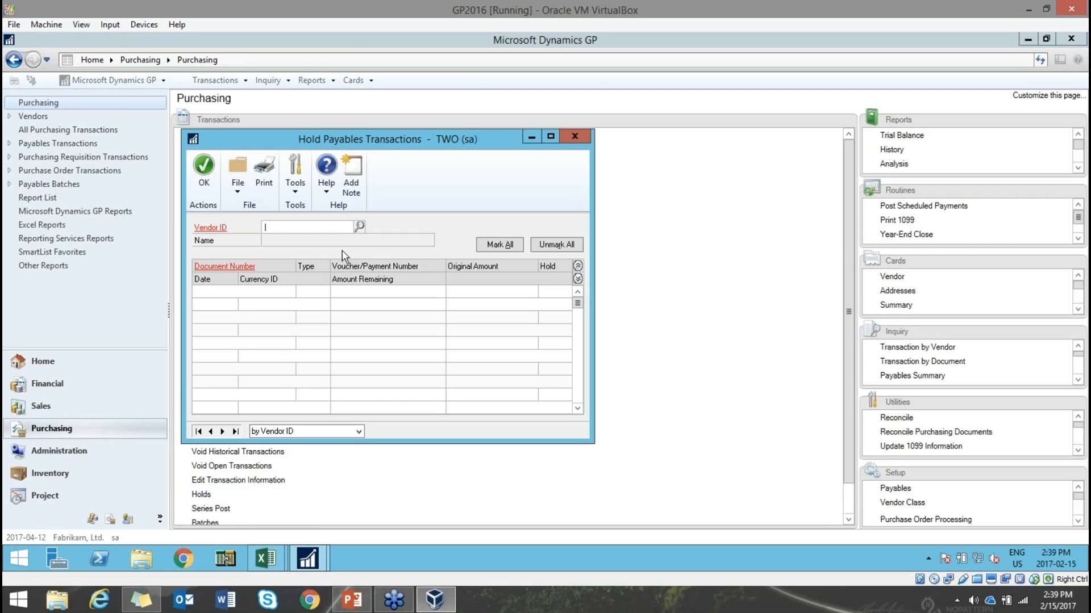
{"action": "left_click", "coordinate": [359, 226]}
{"action": "double_click", "coordinate": [312, 300]}
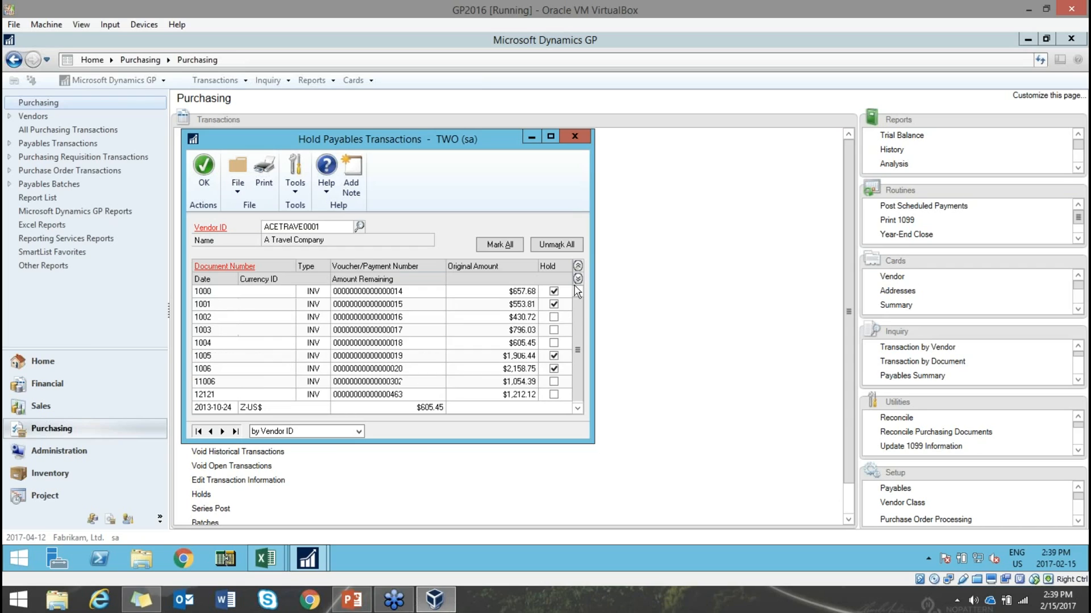
{"action": "left_click", "coordinate": [554, 368]}
{"action": "left_click", "coordinate": [554, 355]}
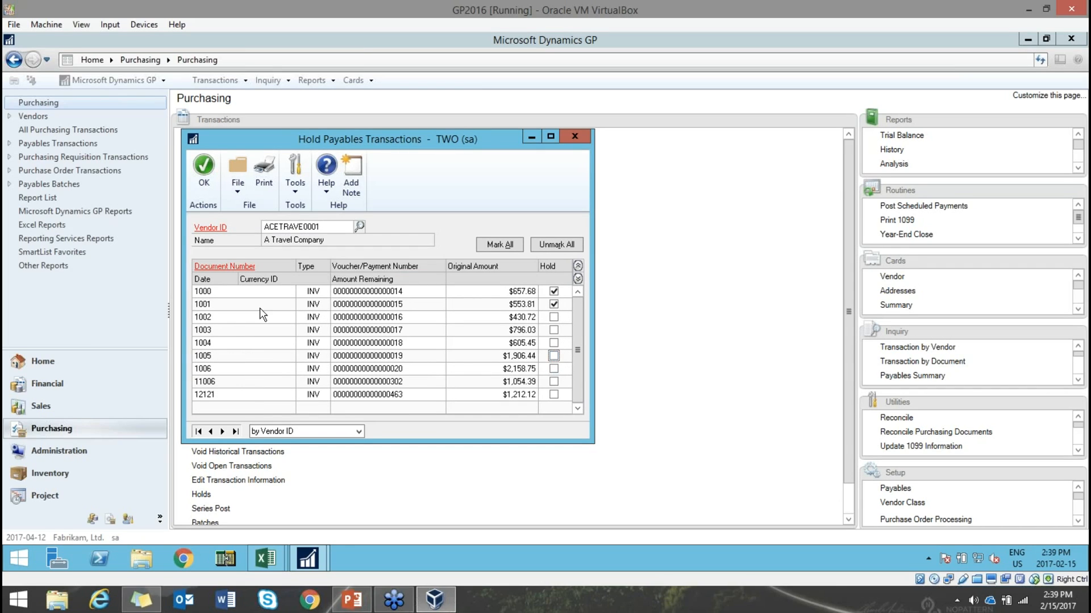
{"action": "left_click", "coordinate": [204, 176]}
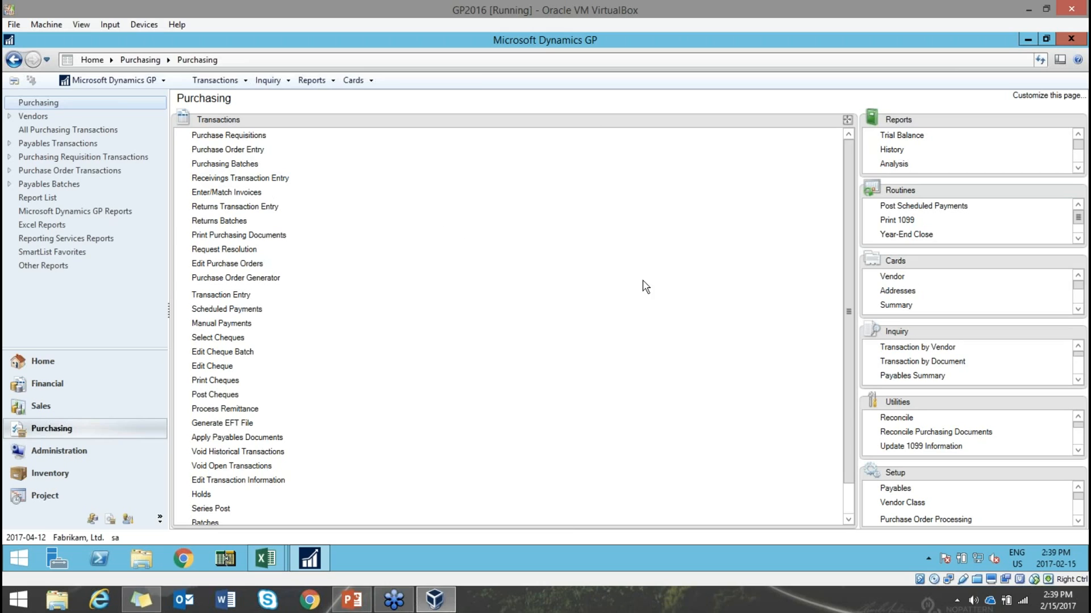
{"action": "left_click", "coordinate": [366, 607]}
- Present slide 24, 'Print Cheque on the Fly', in PowerPoint, then return to Dynamics GP
{"action": "left_click", "coordinate": [161, 516]}
{"action": "scroll", "coordinate": [161, 516], "scroll_direction": "down", "scroll_amount": 1}
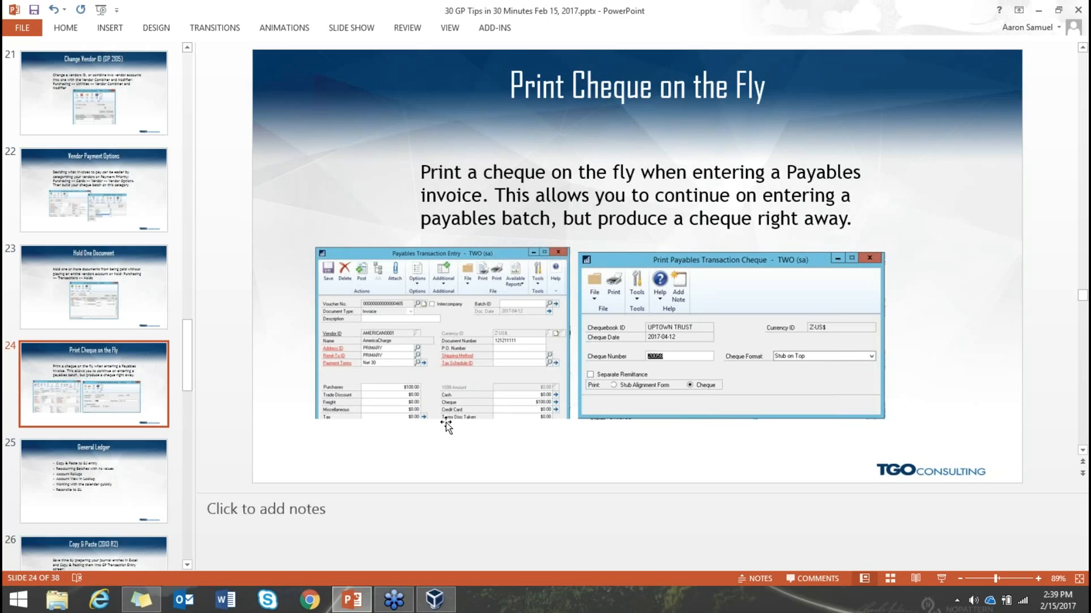
{"action": "left_click", "coordinate": [434, 599]}
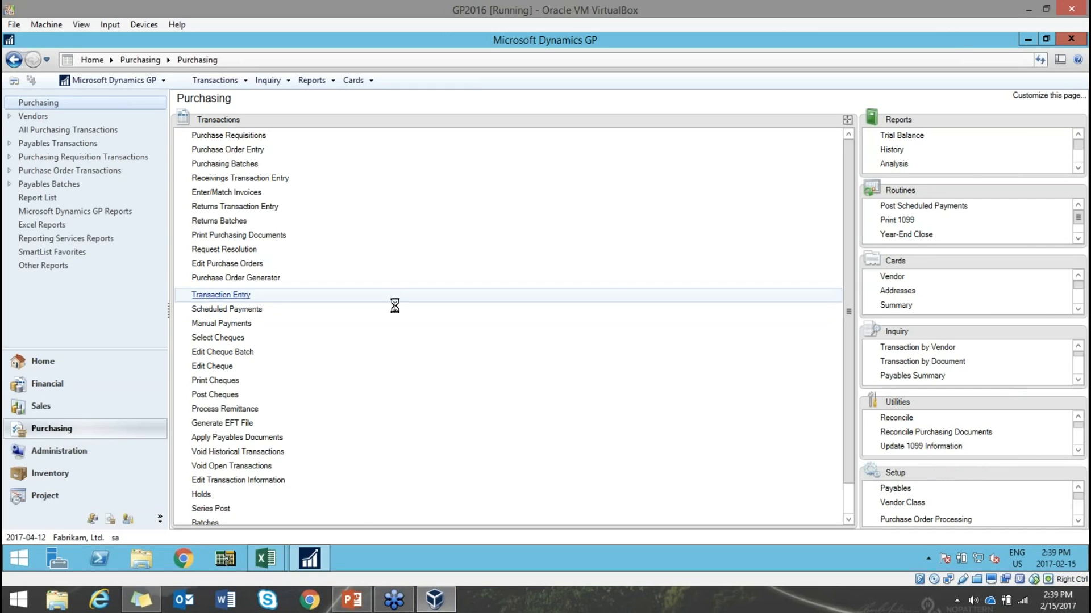
- Start a payables invoice for A Travel Company, document 121211221, with $1,000.00 Purchases
{"action": "left_click", "coordinate": [396, 301]}
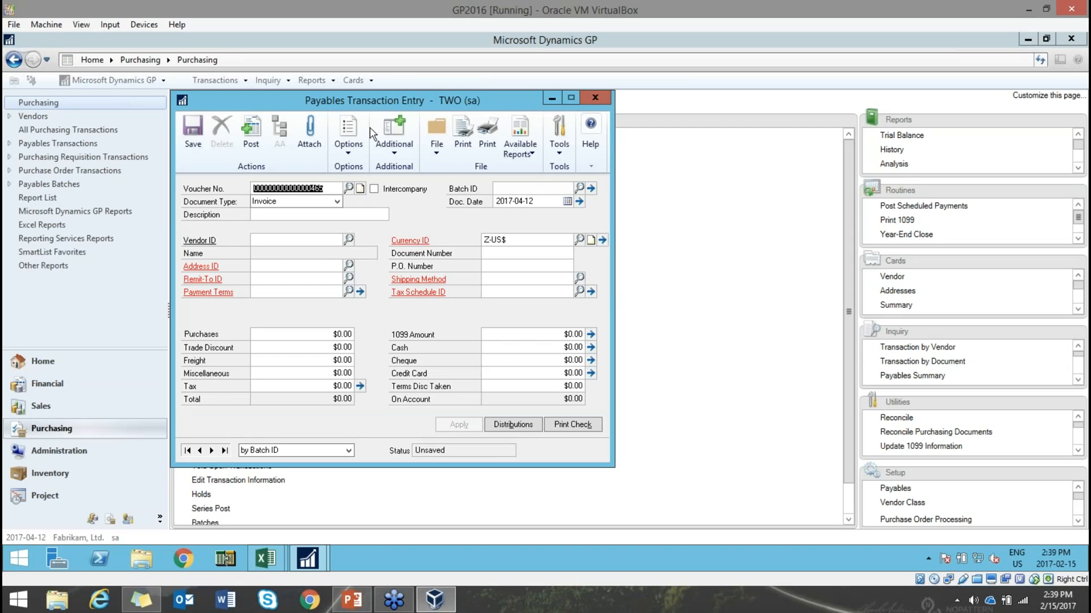
{"action": "left_click_drag", "start_coordinate": [414, 109], "coordinate": [534, 121]}
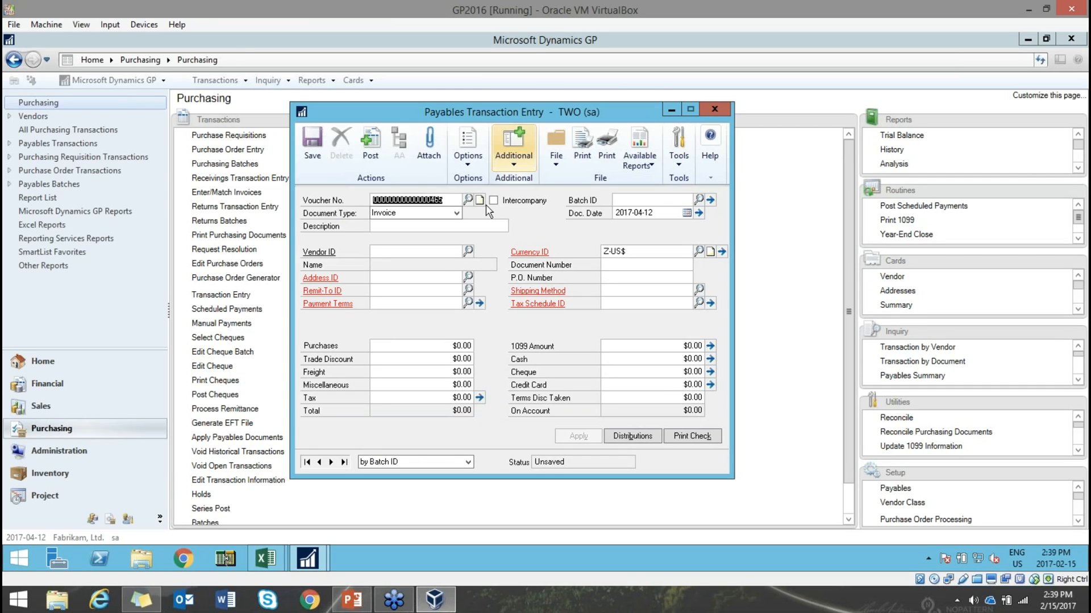
{"action": "left_click", "coordinate": [469, 252]}
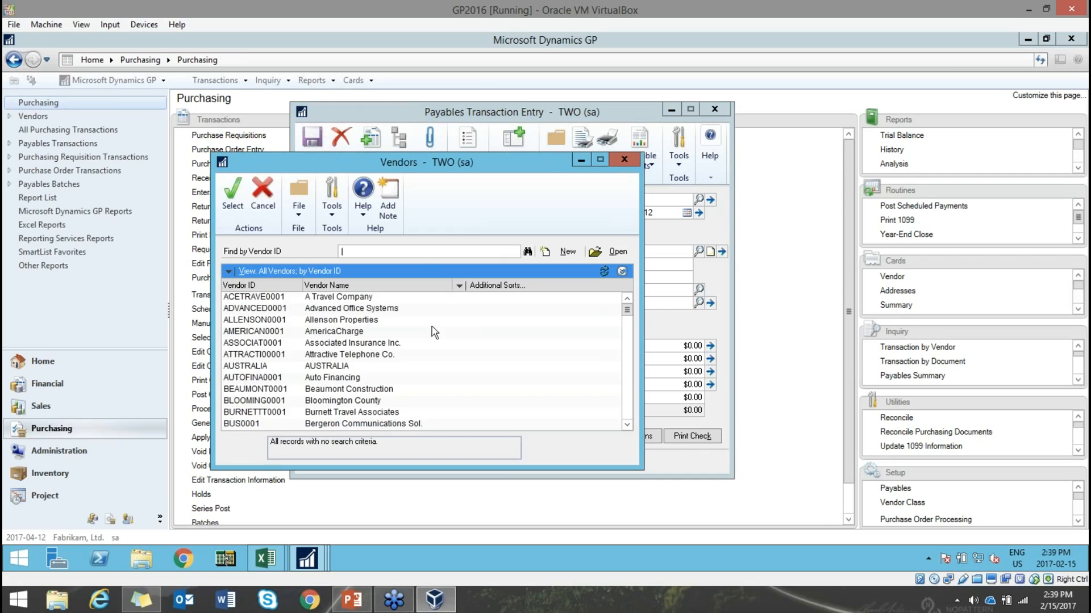
{"action": "left_click", "coordinate": [340, 301]}
{"action": "double_click", "coordinate": [340, 302]}
{"action": "key", "text": "Tab"}
{"action": "type", "text": "121211221"}
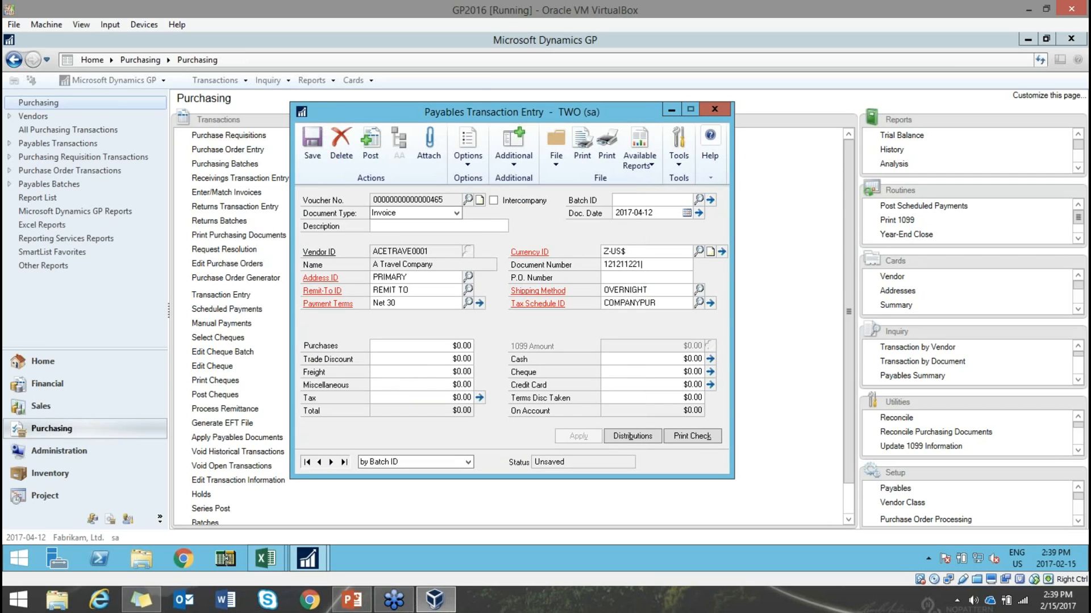
{"action": "key", "text": "Tab"}
{"action": "key", "text": "Tab"}
{"action": "key", "text": "Tab"}
{"action": "type", "text": "100000"}
- Pay the full $1,000.00 by cheque 20058 from UPTOWN TRUST and accept the cheque entry
{"action": "key", "text": "Tab"}
{"action": "key", "text": "Tab"}
{"action": "key", "text": "Tab"}
{"action": "key", "text": "Tab"}
{"action": "key", "text": "Tab"}
{"action": "left_click", "coordinate": [665, 372]}
{"action": "left_click", "coordinate": [670, 385]}
{"action": "left_click", "coordinate": [671, 371]}
{"action": "type", "text": "1,000"}
{"action": "key", "text": "Tab"}
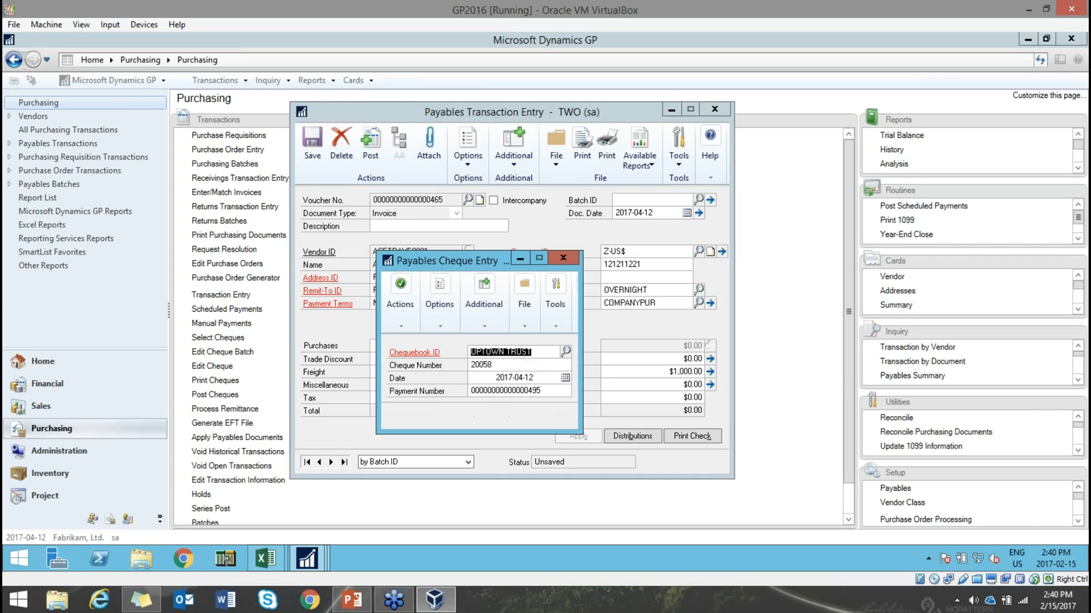
{"action": "left_click", "coordinate": [499, 365]}
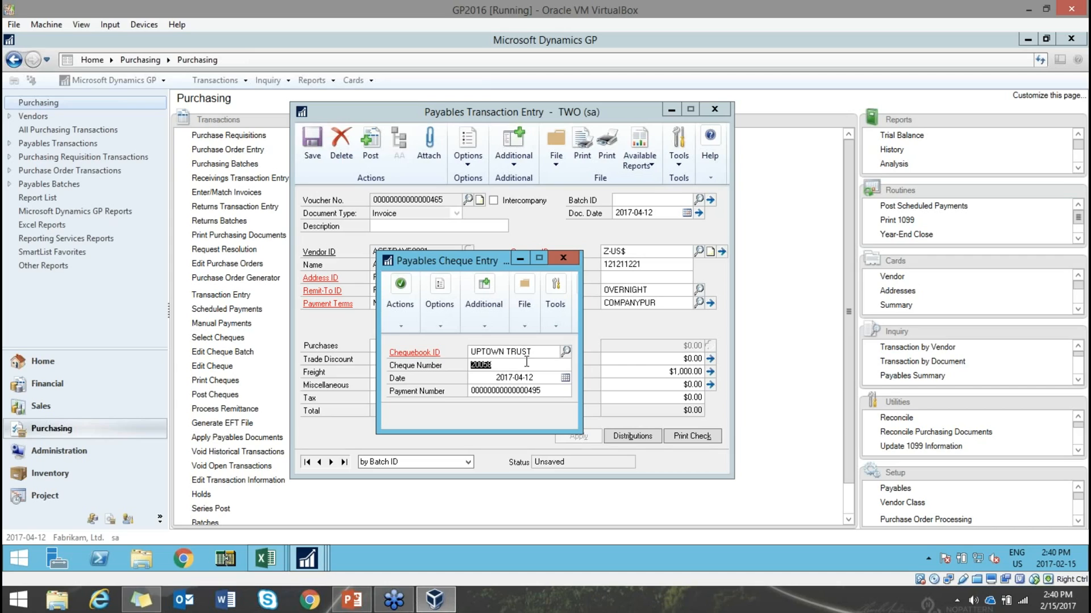
{"action": "left_click", "coordinate": [523, 378]}
{"action": "left_click", "coordinate": [406, 292]}
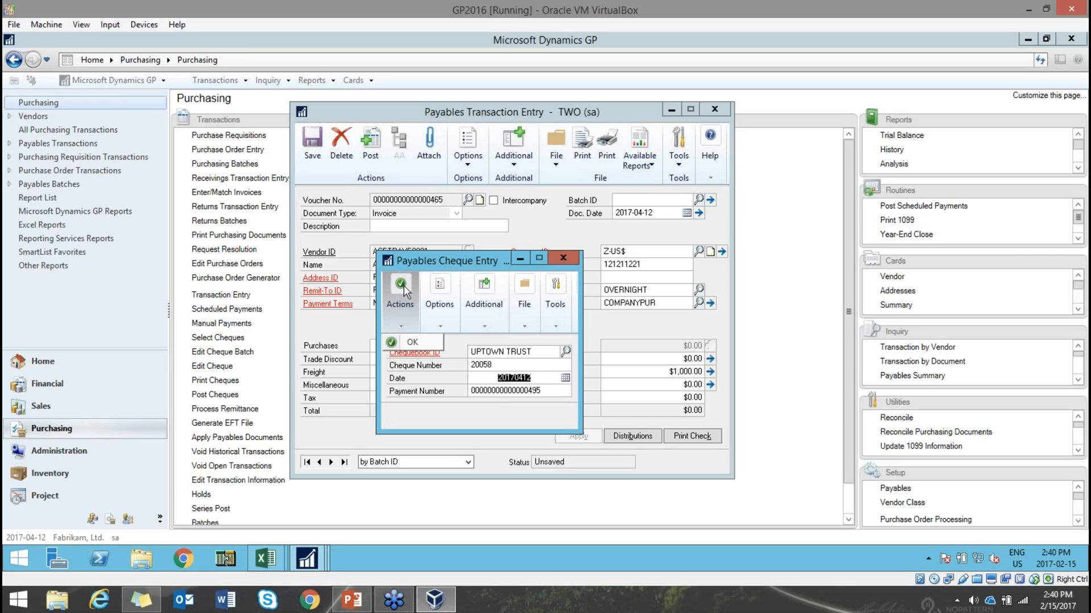
{"action": "left_click", "coordinate": [412, 343]}
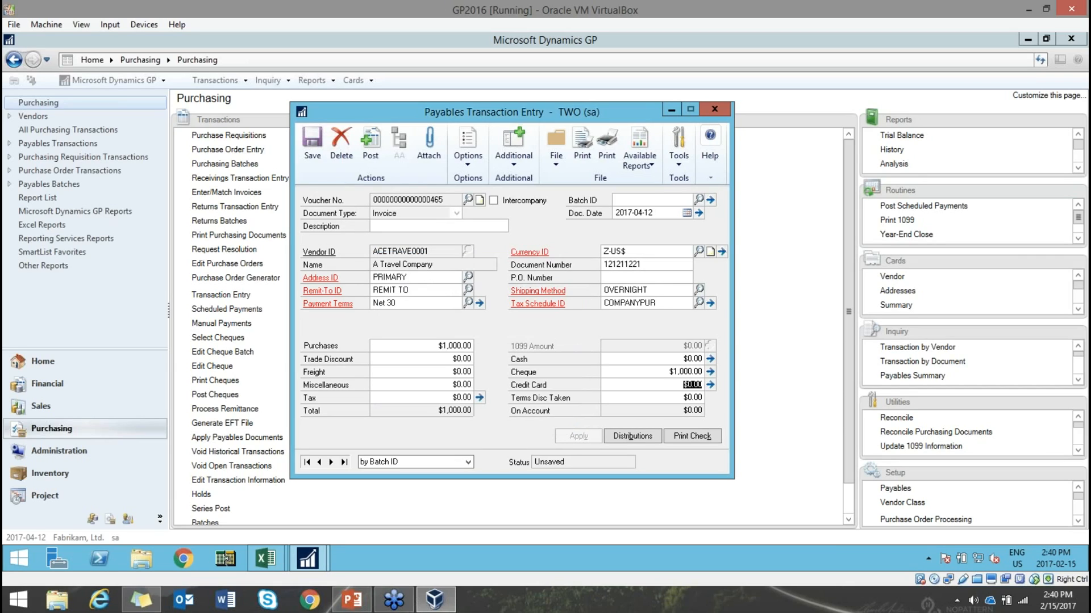
- Print cheque 20058 for A Travel Company to the screen, review the preview, and close it
{"action": "left_click", "coordinate": [694, 435]}
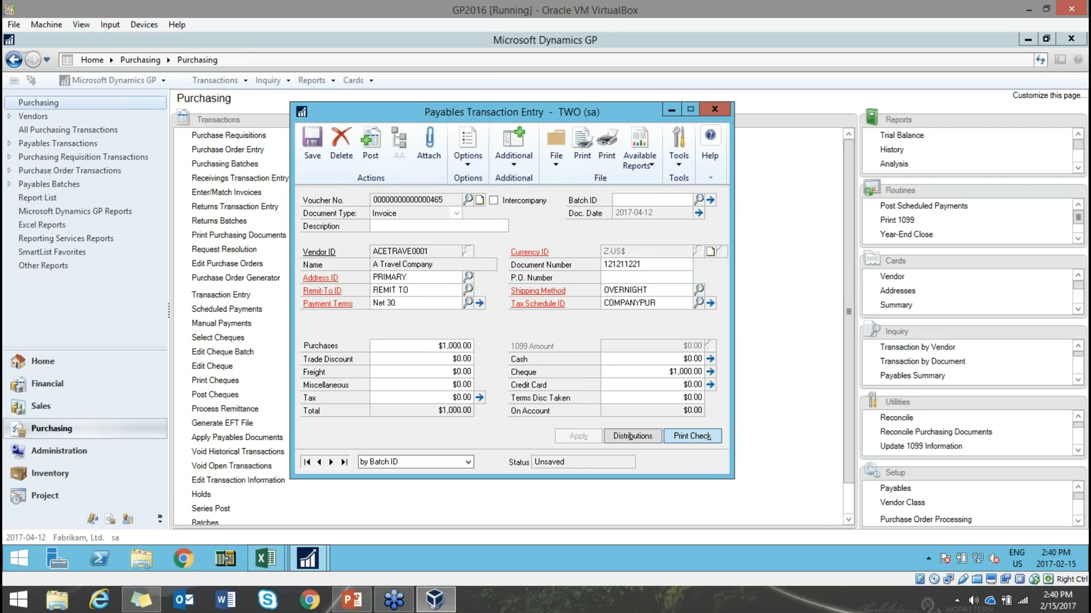
{"action": "left_click", "coordinate": [253, 219]}
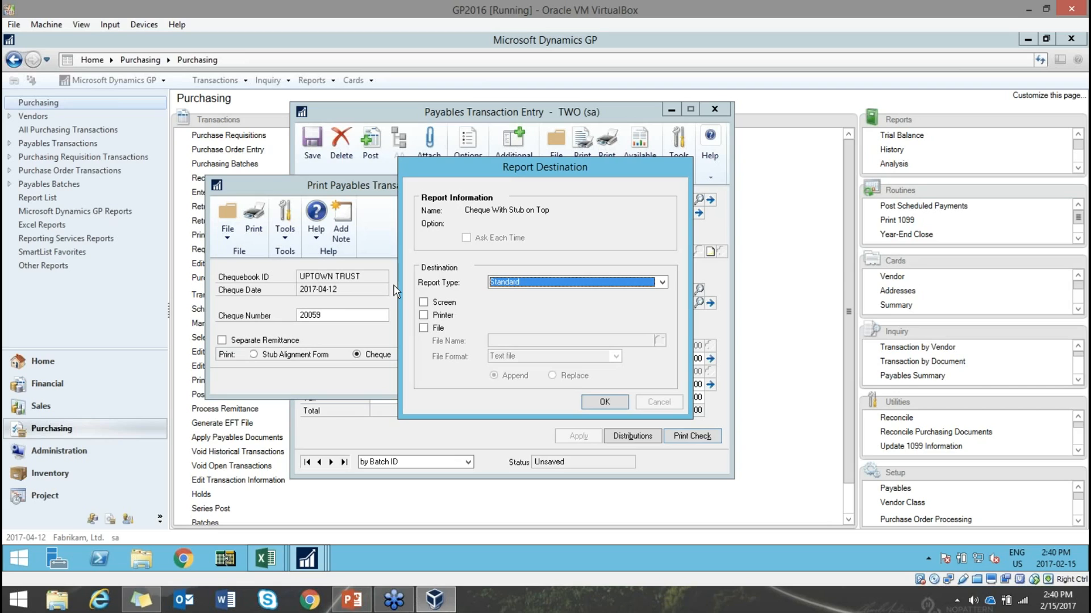
{"action": "left_click", "coordinate": [423, 302]}
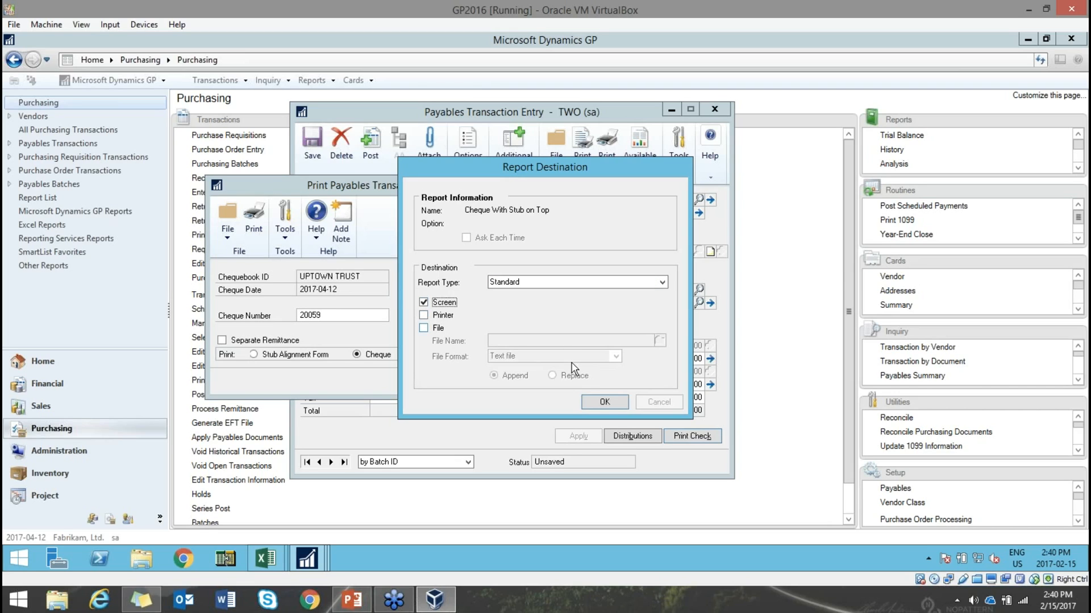
{"action": "left_click", "coordinate": [603, 401]}
{"action": "left_click_drag", "start_coordinate": [621, 314], "coordinate": [1059, 242]}
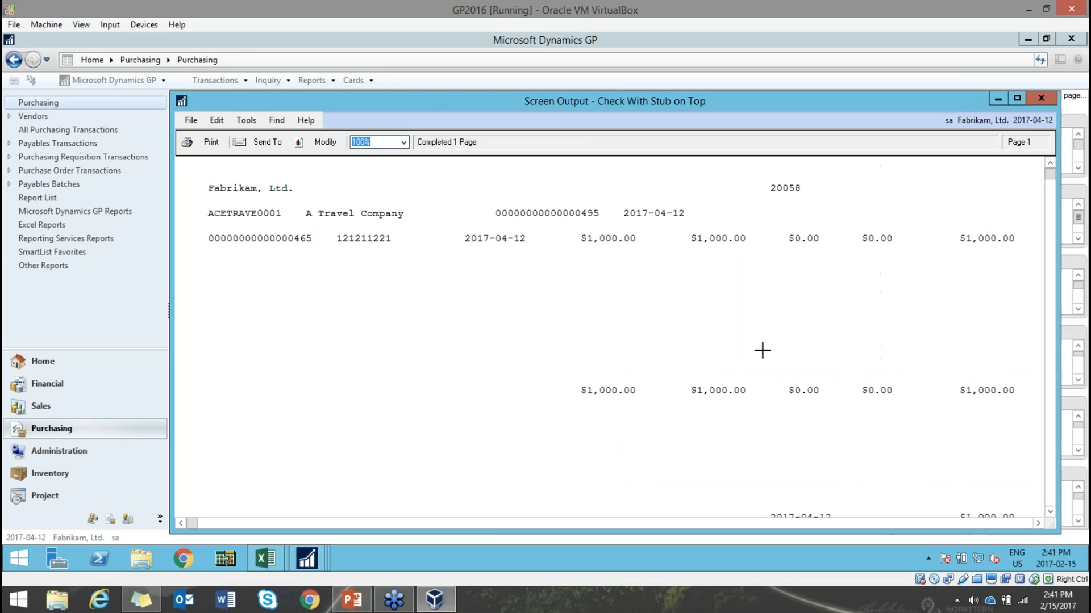
{"action": "scroll", "coordinate": [762, 350], "scroll_direction": "down", "scroll_amount": 10}
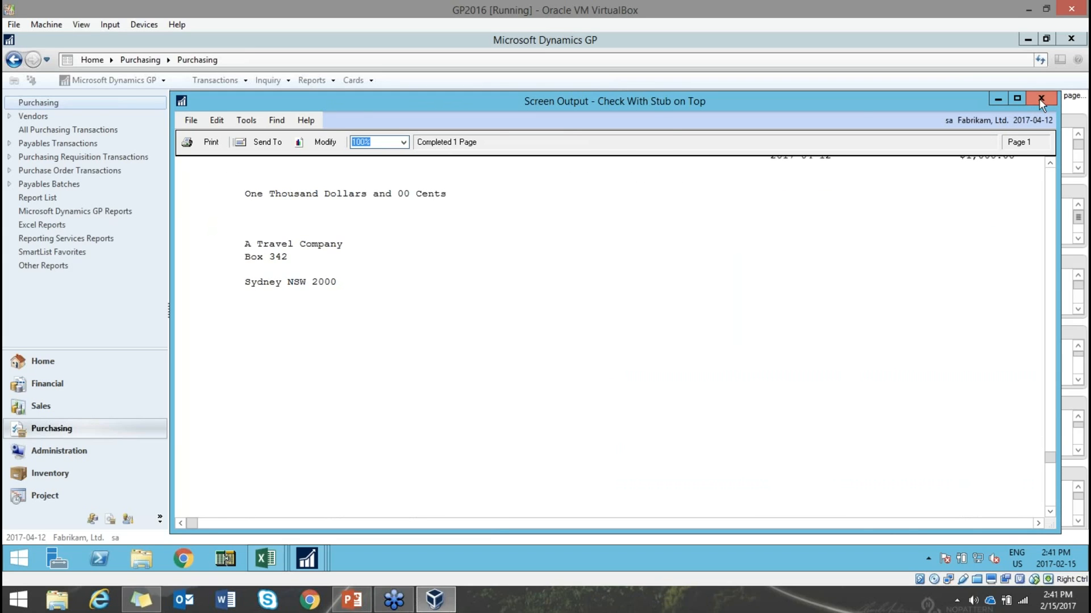
{"action": "left_click", "coordinate": [1040, 100]}
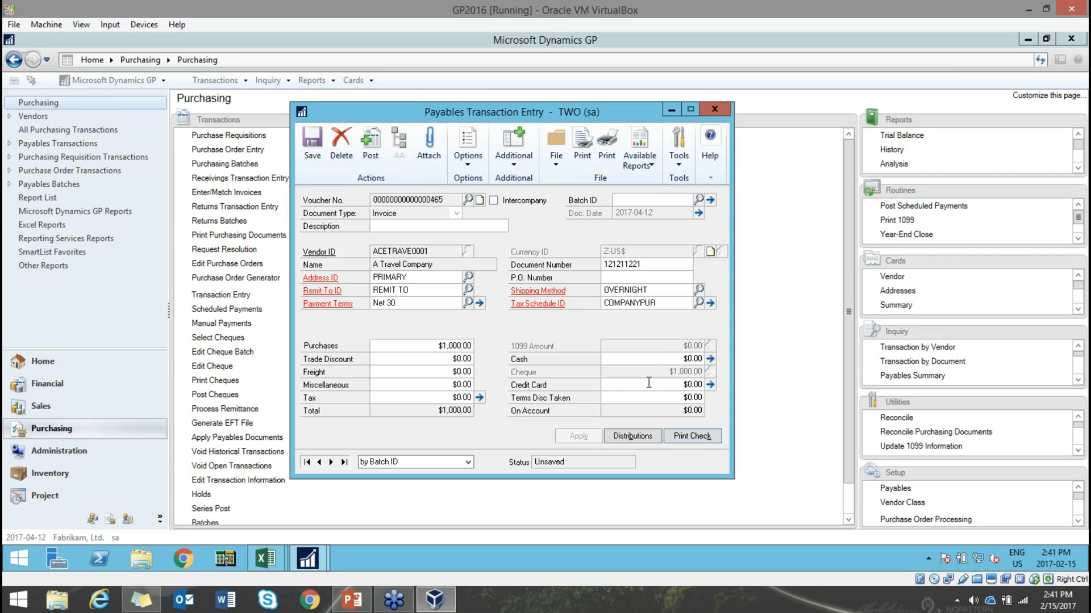
- Attempt to close and save the invoice, dismissing the cannot-delete and batch-required messages
{"action": "left_click", "coordinate": [717, 109]}
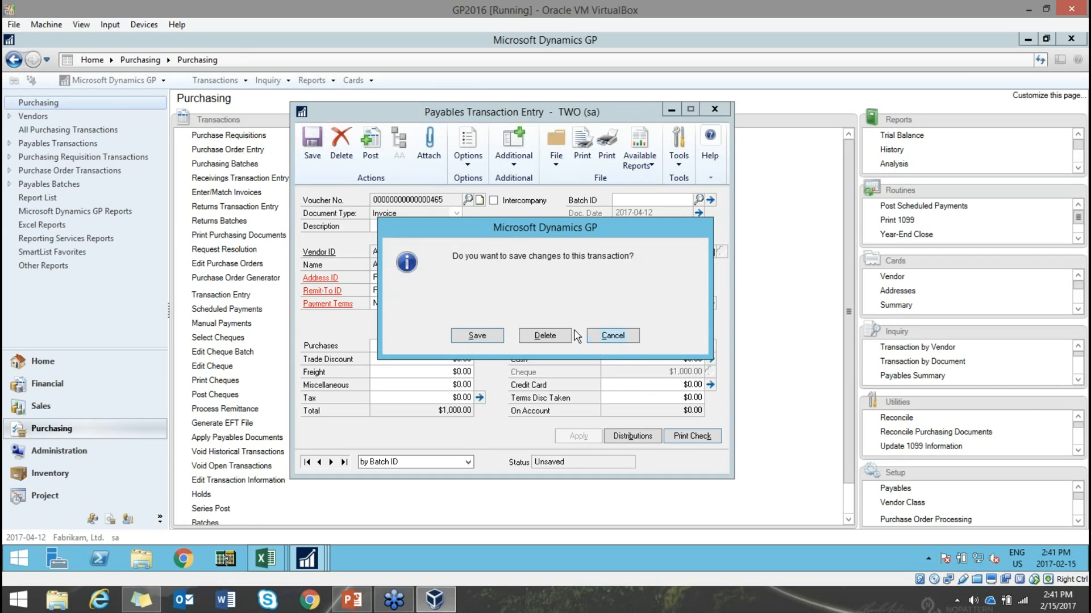
{"action": "left_click", "coordinate": [559, 341]}
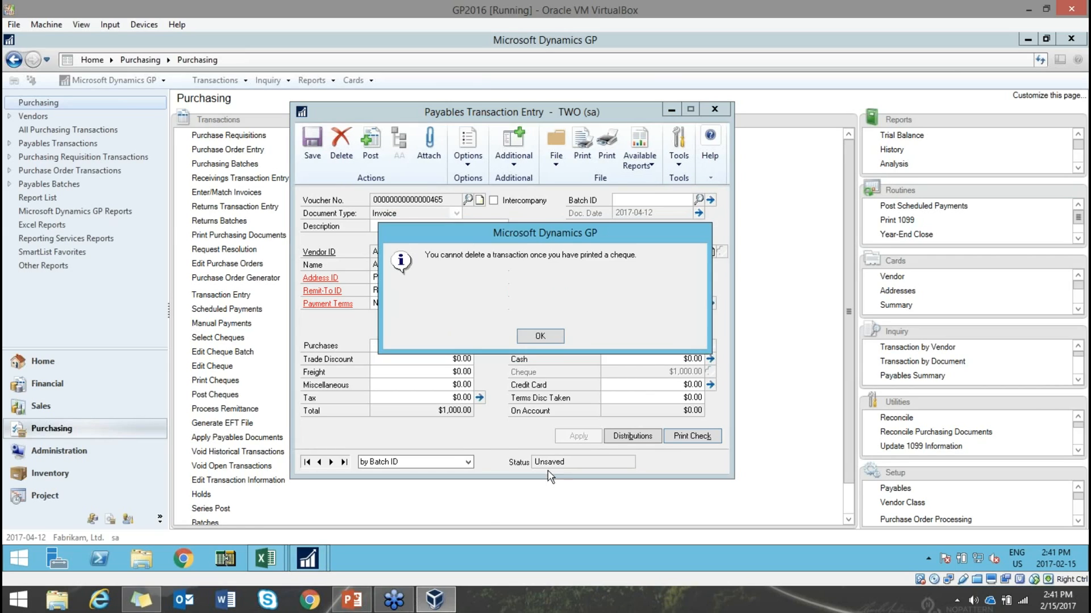
{"action": "left_click", "coordinate": [540, 337]}
{"action": "left_click", "coordinate": [309, 141]}
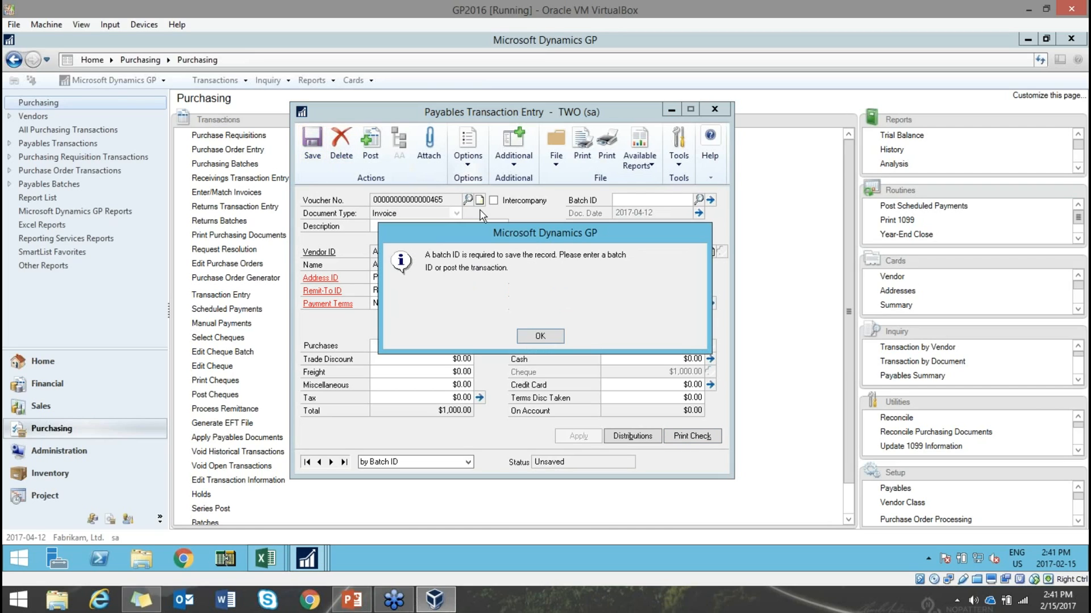
{"action": "left_click", "coordinate": [537, 337]}
- Create batch DEMO, save the invoice into it, and close the Transaction Entry window
{"action": "left_click", "coordinate": [644, 200]}
{"action": "type", "text": "DEMO"}
{"action": "key", "text": "Tab"}
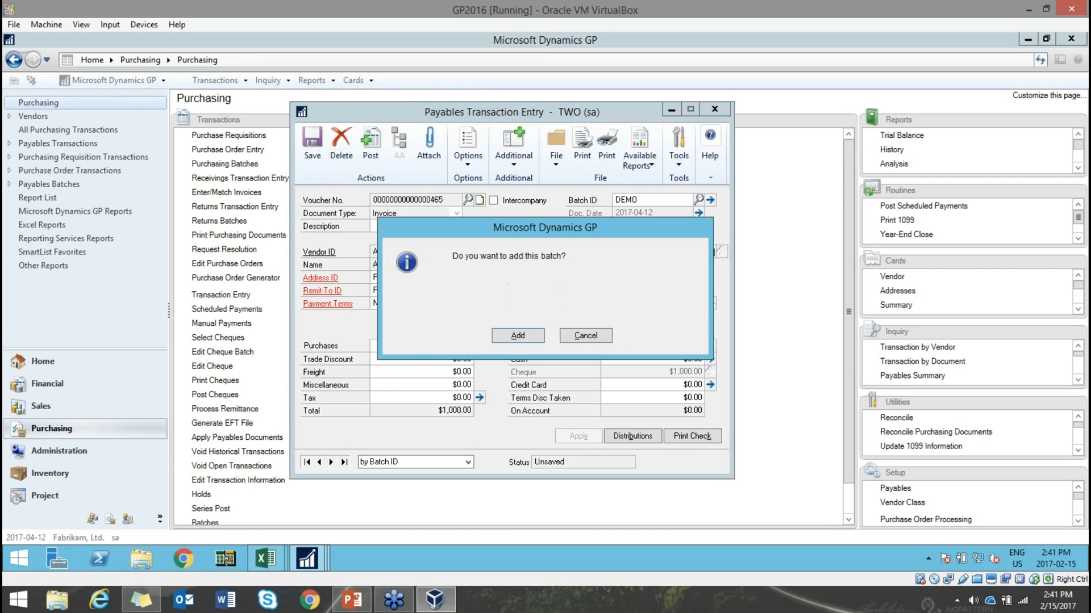
{"action": "left_click", "coordinate": [522, 334]}
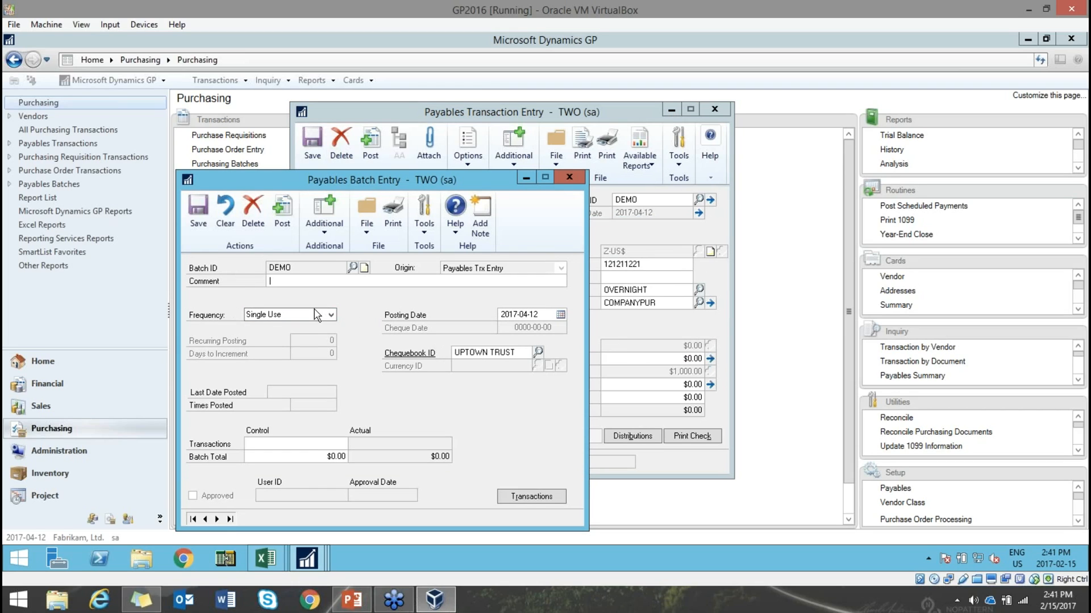
{"action": "left_click", "coordinate": [199, 208]}
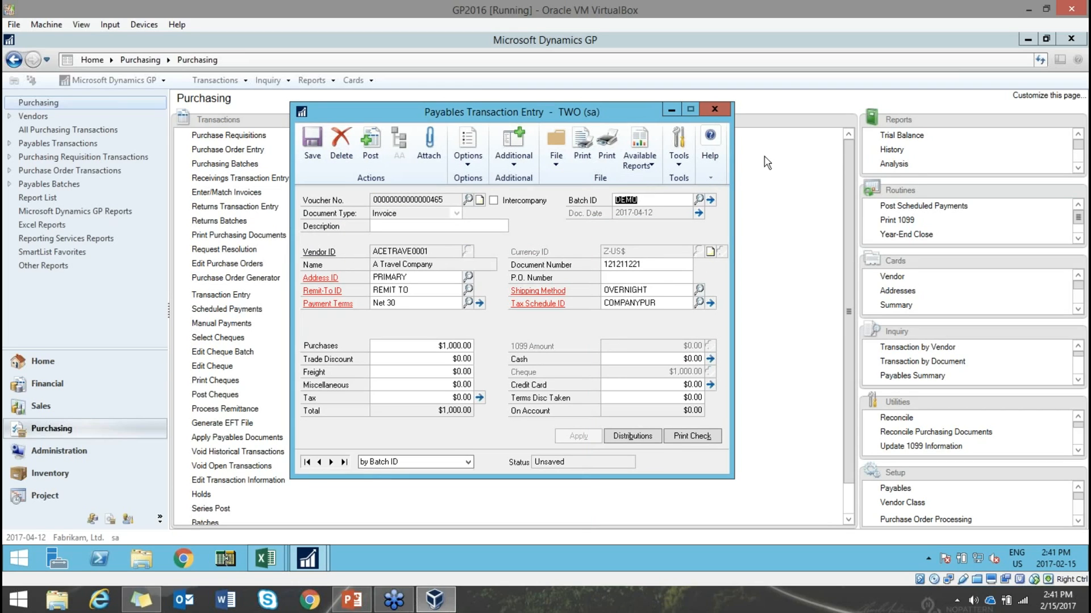
{"action": "left_click", "coordinate": [313, 149]}
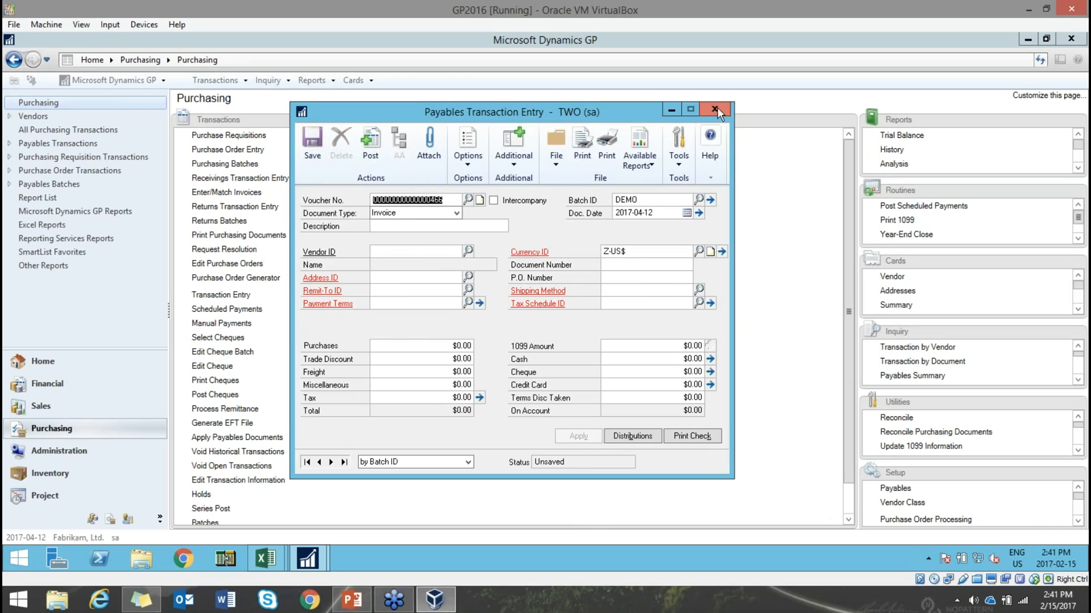
{"action": "left_click", "coordinate": [716, 108]}
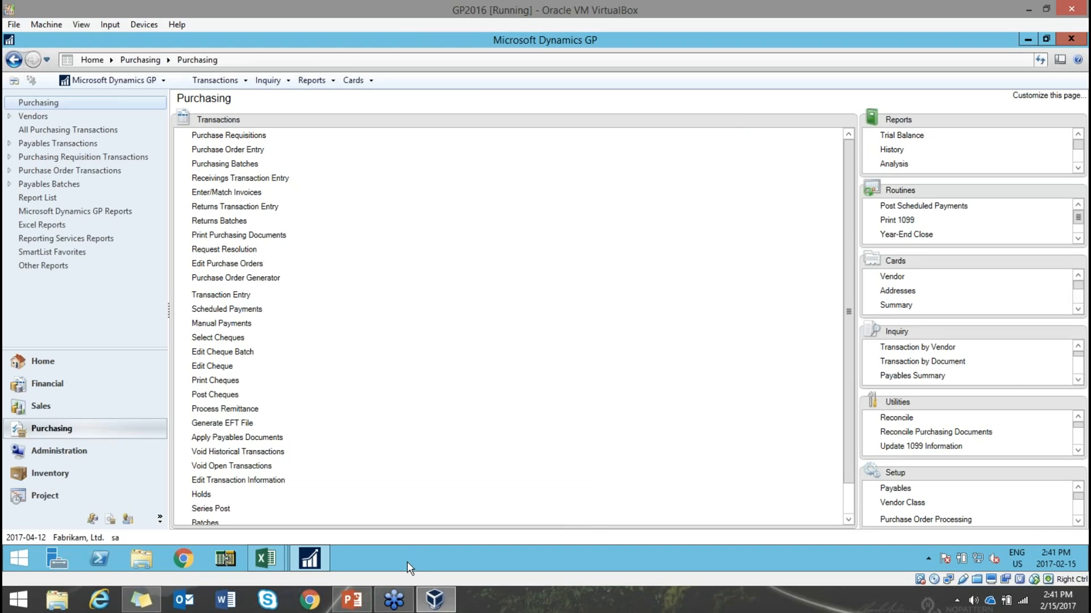
{"action": "left_click", "coordinate": [352, 599]}
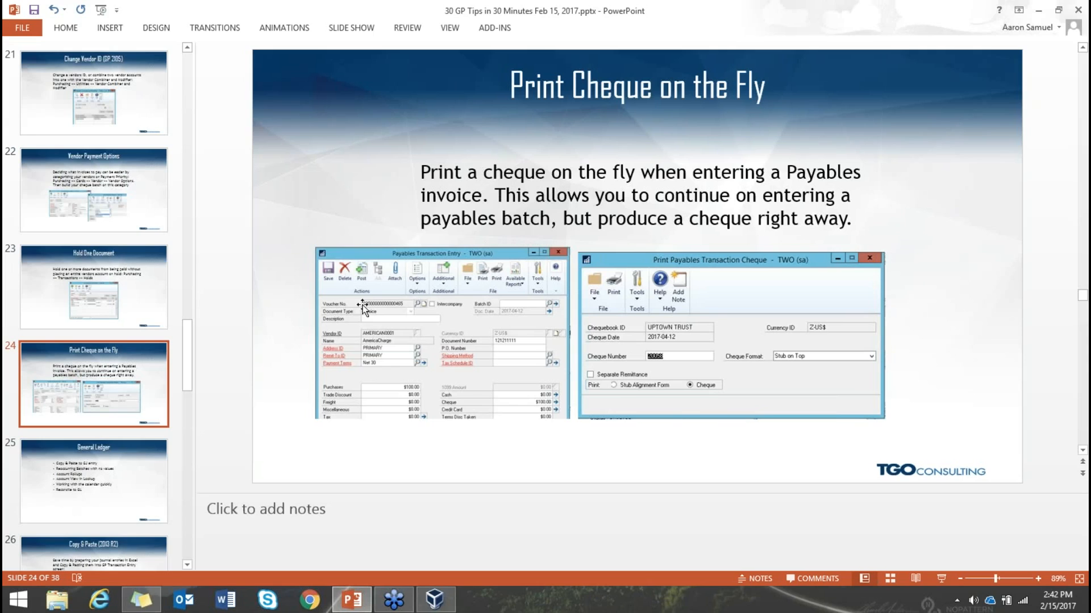
- Present slides 25 'General Ledger' and 26 'Copy & Paste (2013 R2)', then return to Dynamics GP
{"action": "left_click", "coordinate": [132, 484]}
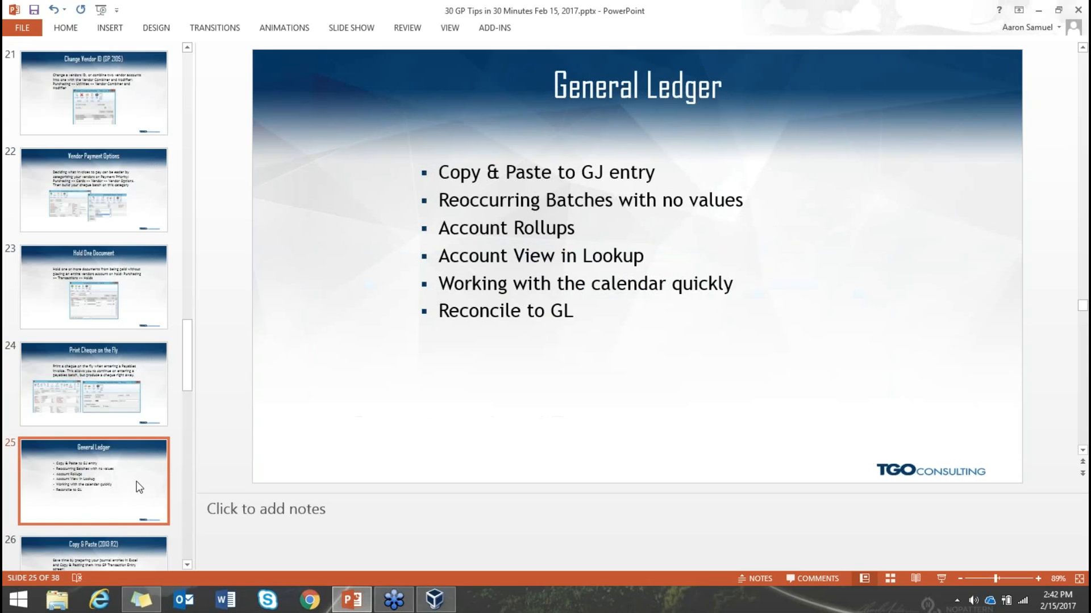
{"action": "scroll", "coordinate": [138, 479], "scroll_direction": "down", "scroll_amount": 3}
{"action": "scroll", "coordinate": [163, 443], "scroll_direction": "down", "scroll_amount": 1}
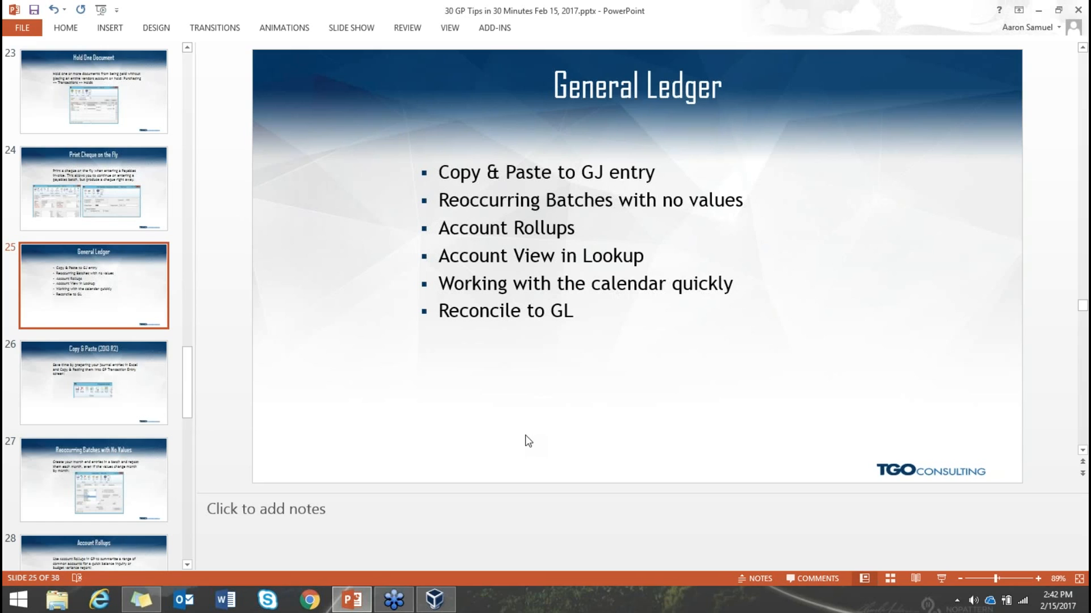
{"action": "left_click", "coordinate": [162, 390]}
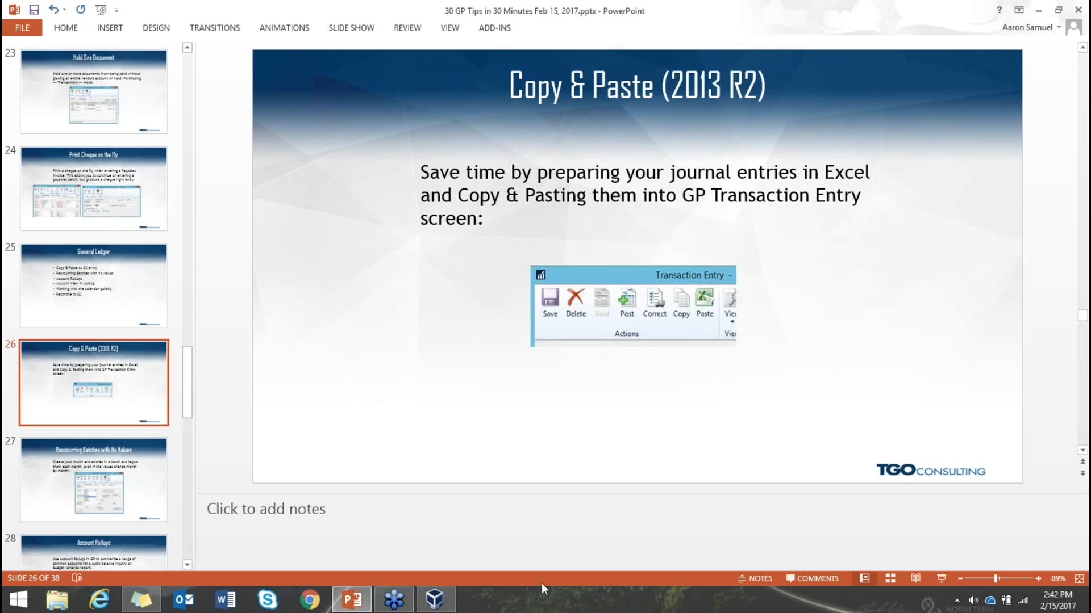
{"action": "left_click", "coordinate": [449, 604]}
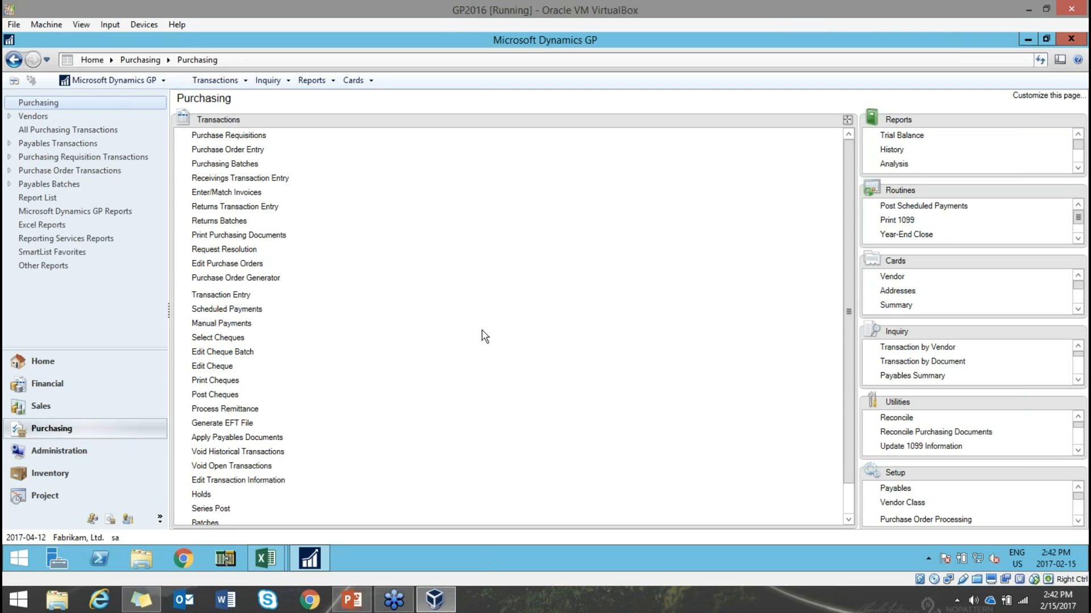
- Open the General Ledger setup from the Financial area and close it again
{"action": "left_click", "coordinate": [70, 388]}
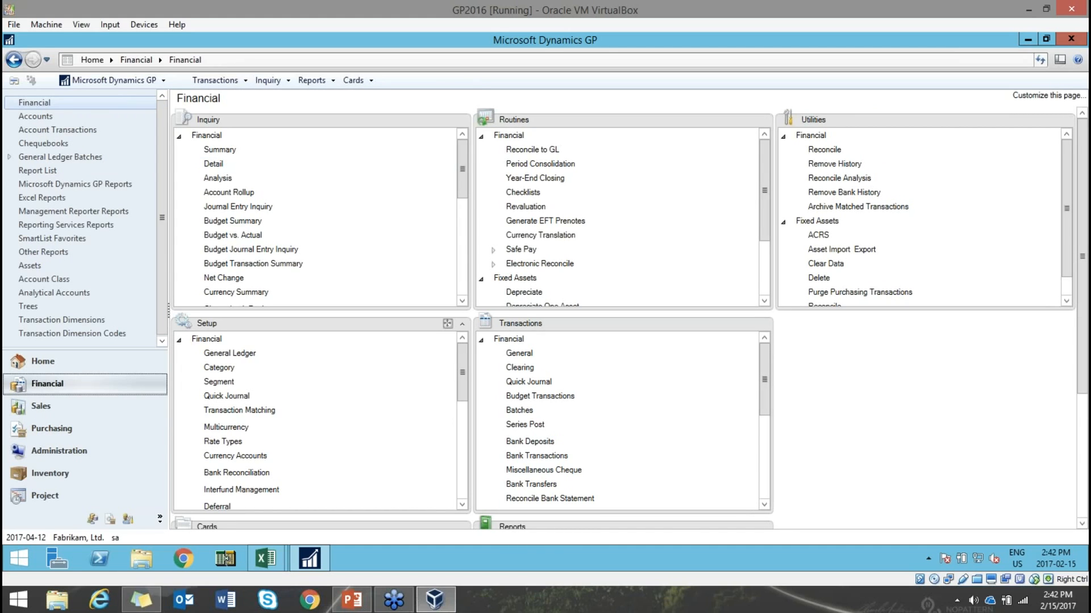
{"action": "left_click", "coordinate": [220, 356]}
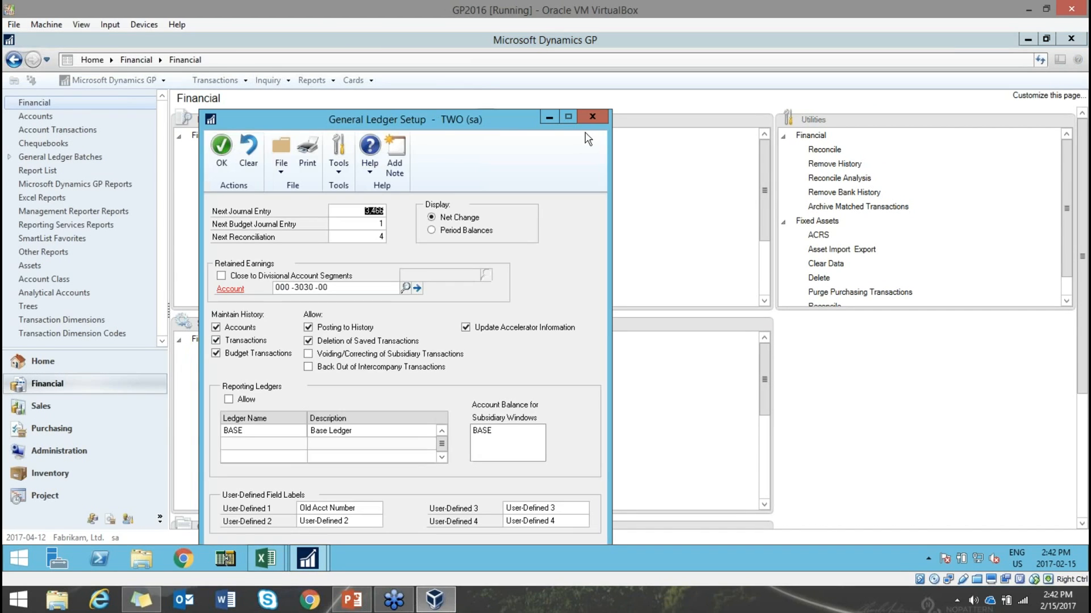
{"action": "left_click", "coordinate": [591, 116]}
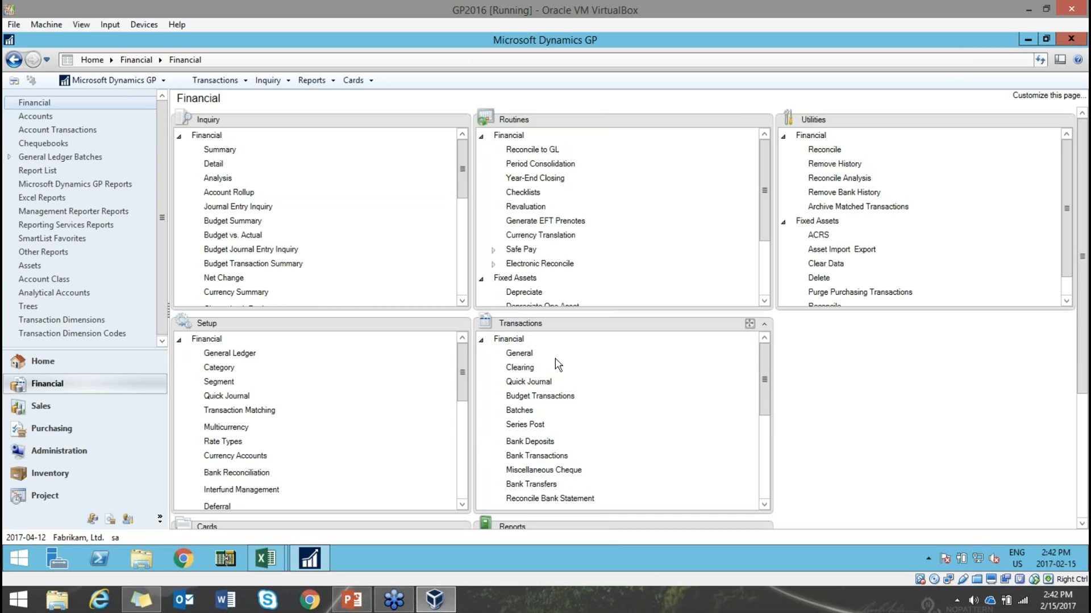
- Start general journal entry 3,466 with the reference 'Copy and Paste'
{"action": "left_click", "coordinate": [519, 353]}
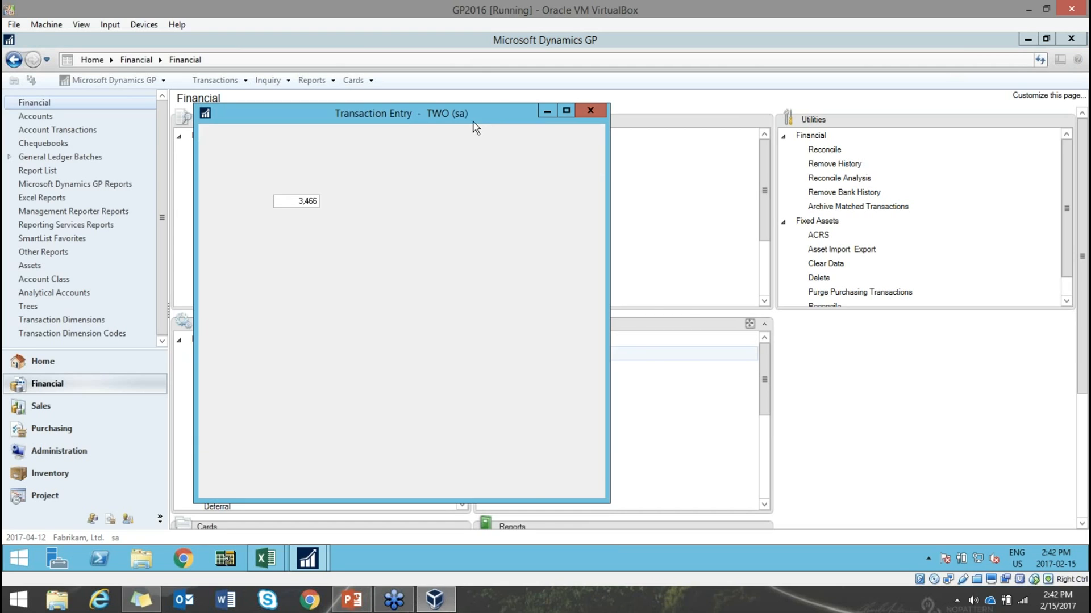
{"action": "left_click_drag", "start_coordinate": [470, 114], "coordinate": [575, 100]}
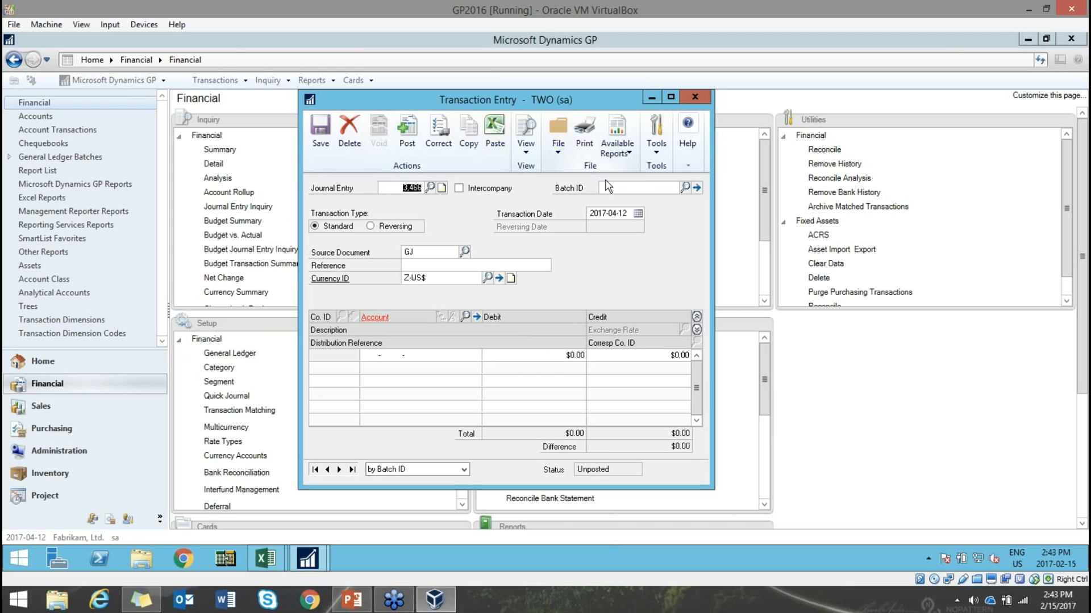
{"action": "left_click", "coordinate": [442, 266]}
{"action": "type", "text": "Copy and Paste"}
{"action": "key", "text": "Tab"}
{"action": "key", "text": "Tab"}
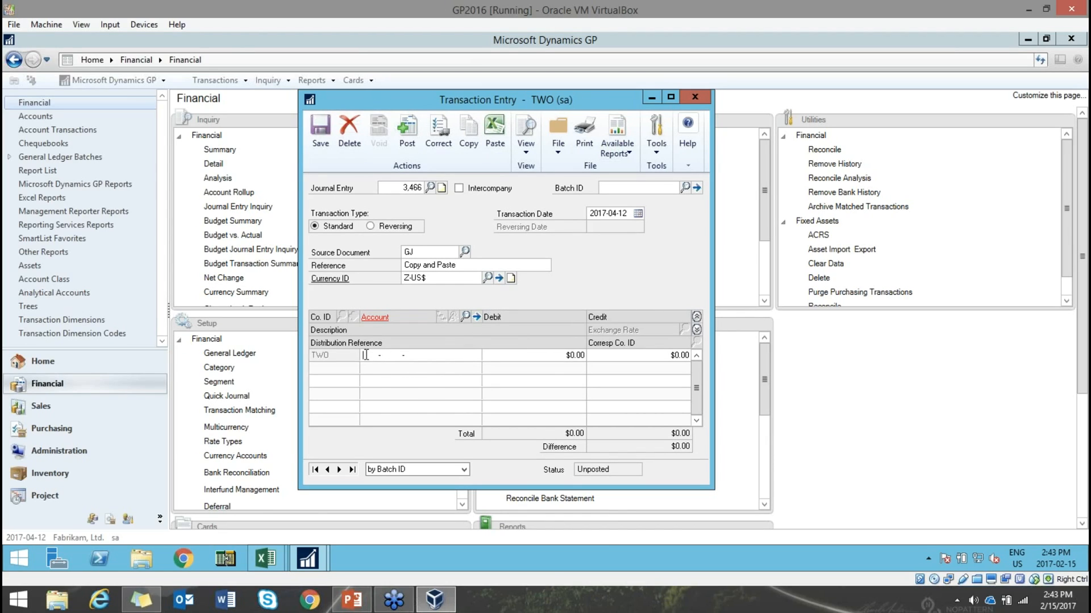
{"action": "mouse_move", "coordinate": [267, 560]}
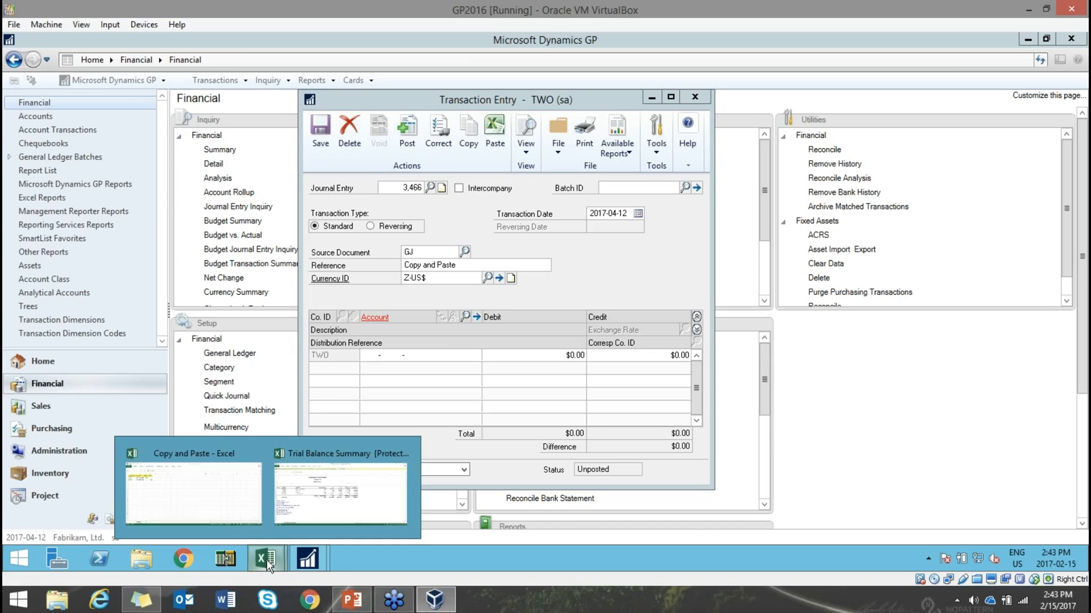
{"action": "left_click", "coordinate": [231, 505]}
- Copy Excel rows 2–3: 000-1100-00 debit 100 and 000-1101-00 credit 100
{"action": "left_click", "coordinate": [96, 215]}
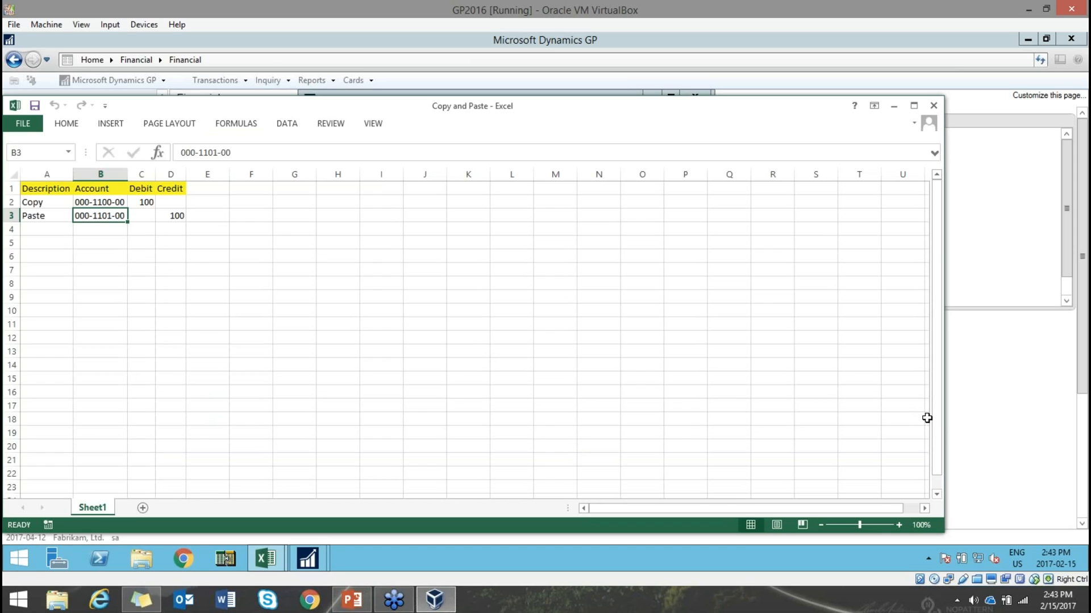
{"action": "left_click_drag", "start_coordinate": [942, 421], "coordinate": [545, 443]}
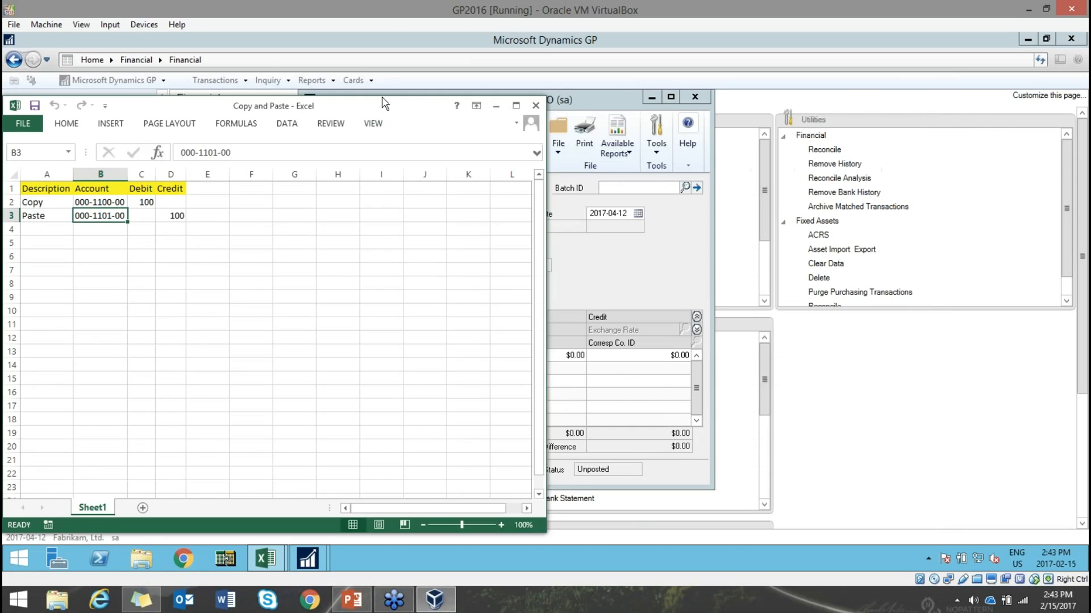
{"action": "left_click_drag", "start_coordinate": [384, 108], "coordinate": [571, 91]}
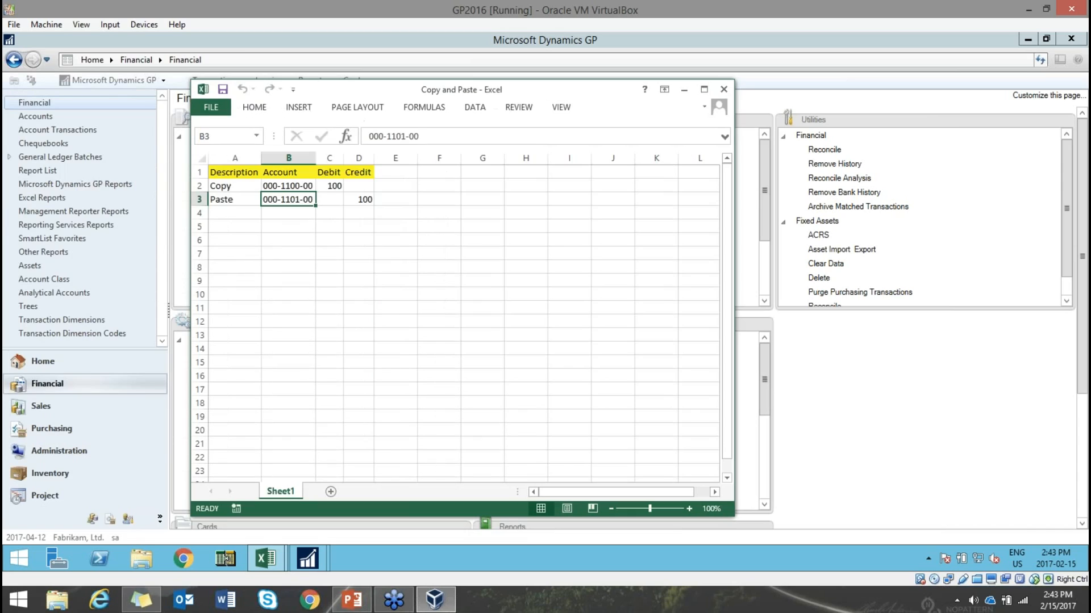
{"action": "left_click_drag", "start_coordinate": [213, 188], "coordinate": [367, 202]}
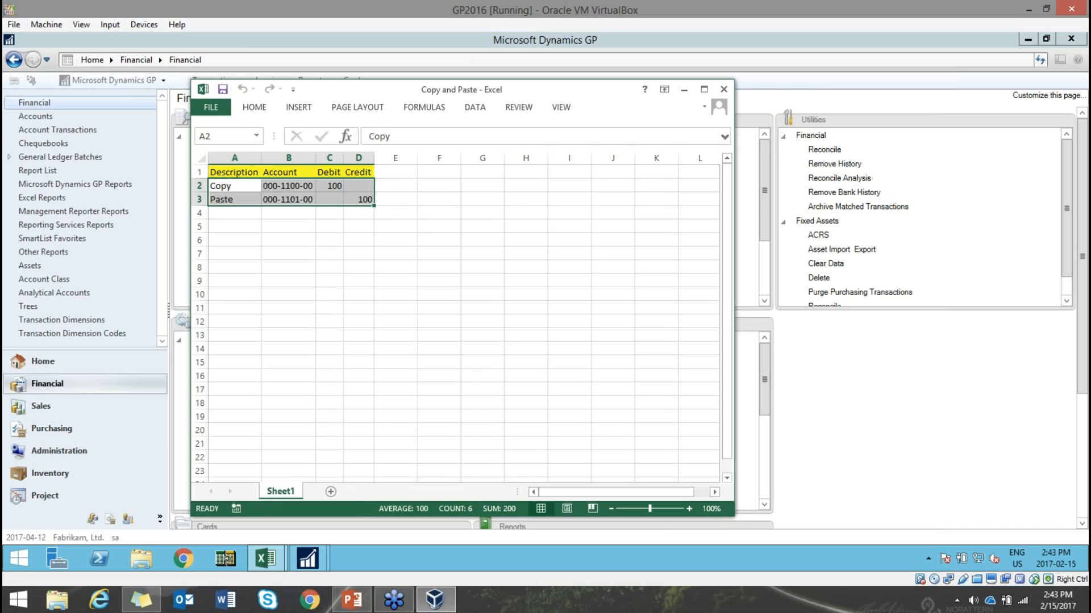
{"action": "key", "text": "ctrl+c"}
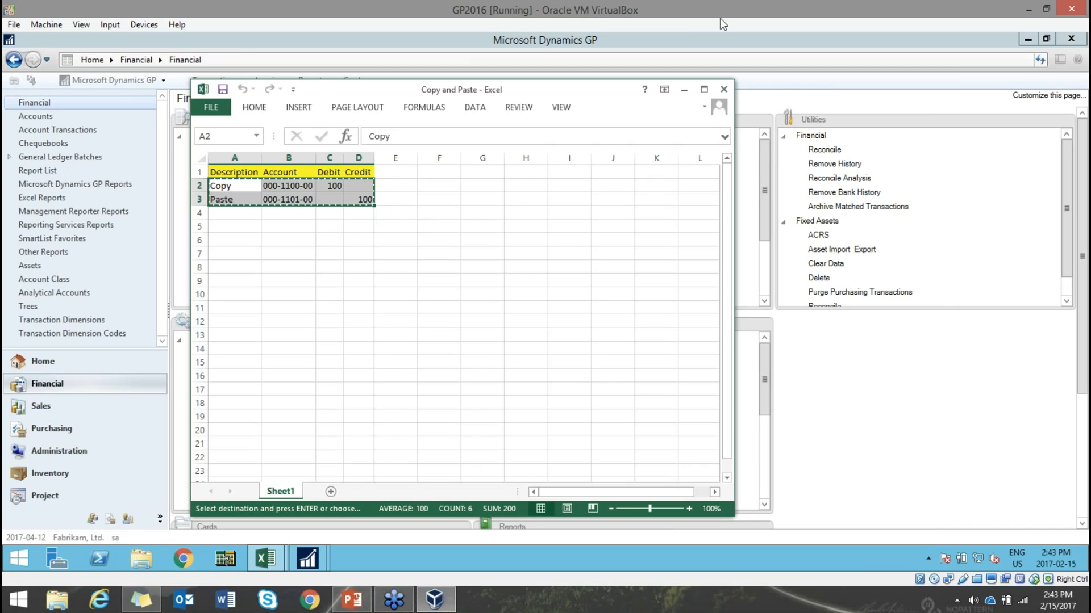
{"action": "left_click", "coordinate": [685, 93]}
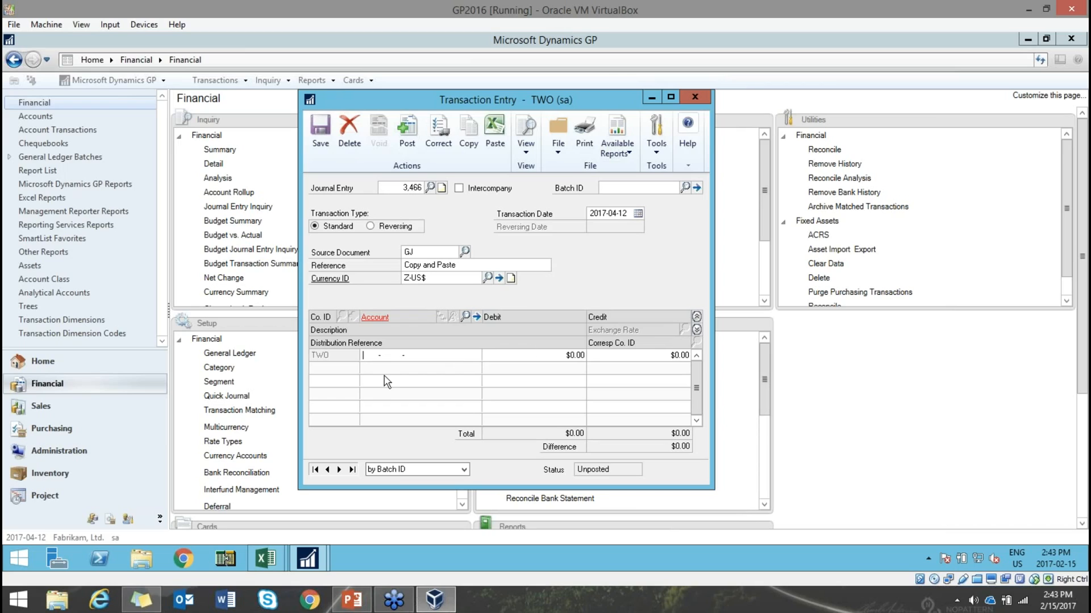
- Paste the copied lines into journal 3,466 and review their Copy and Paste descriptions
{"action": "left_click", "coordinate": [495, 136]}
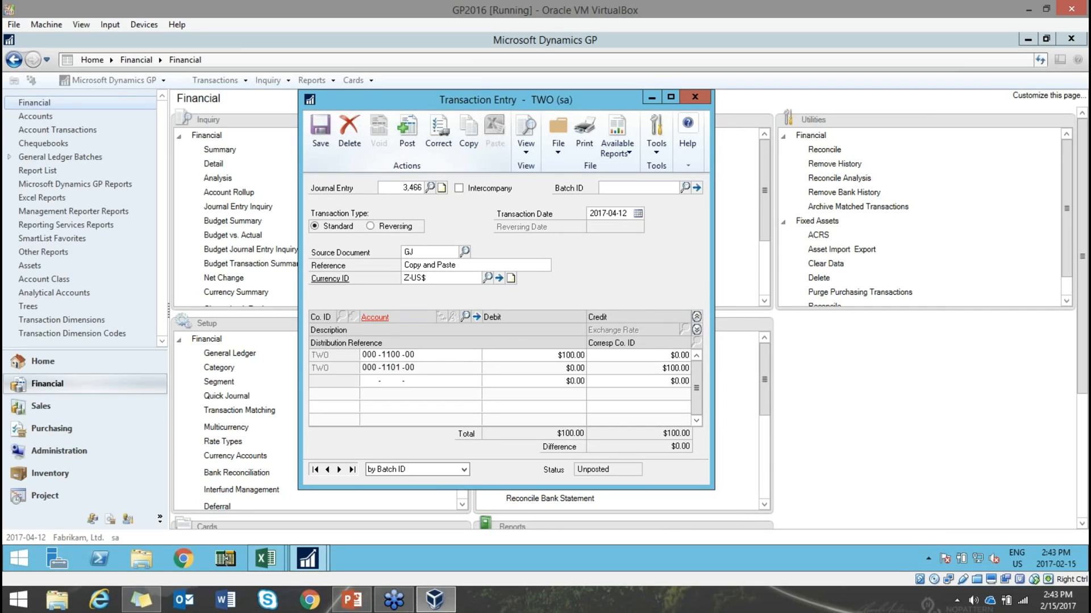
{"action": "left_click", "coordinate": [697, 330]}
{"action": "double_click", "coordinate": [328, 381]}
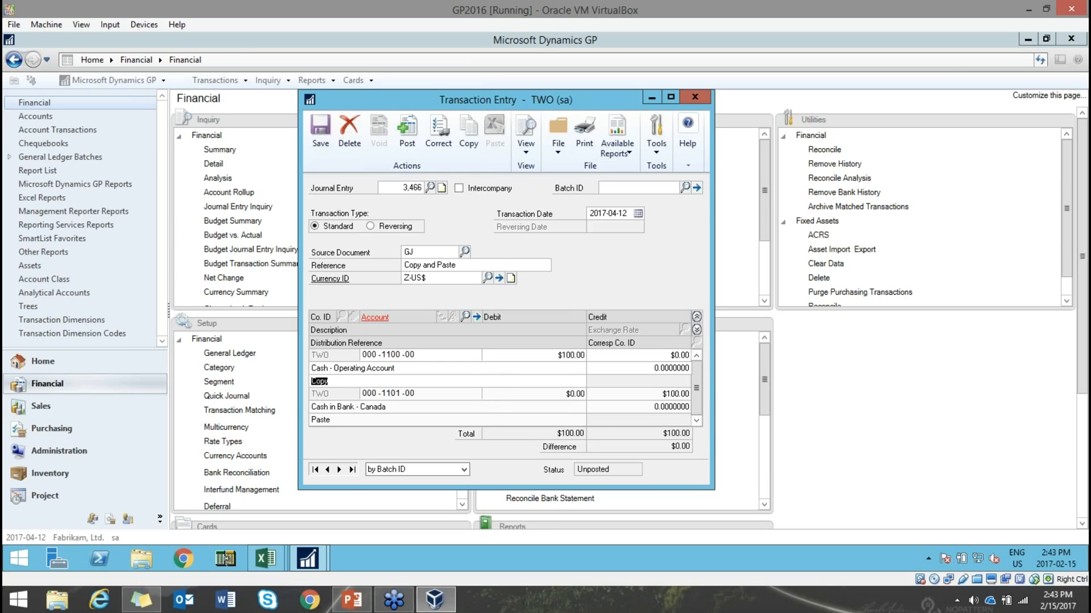
{"action": "double_click", "coordinate": [331, 420]}
- Close the journal entry and delete the unsaved transaction
{"action": "left_click", "coordinate": [694, 94]}
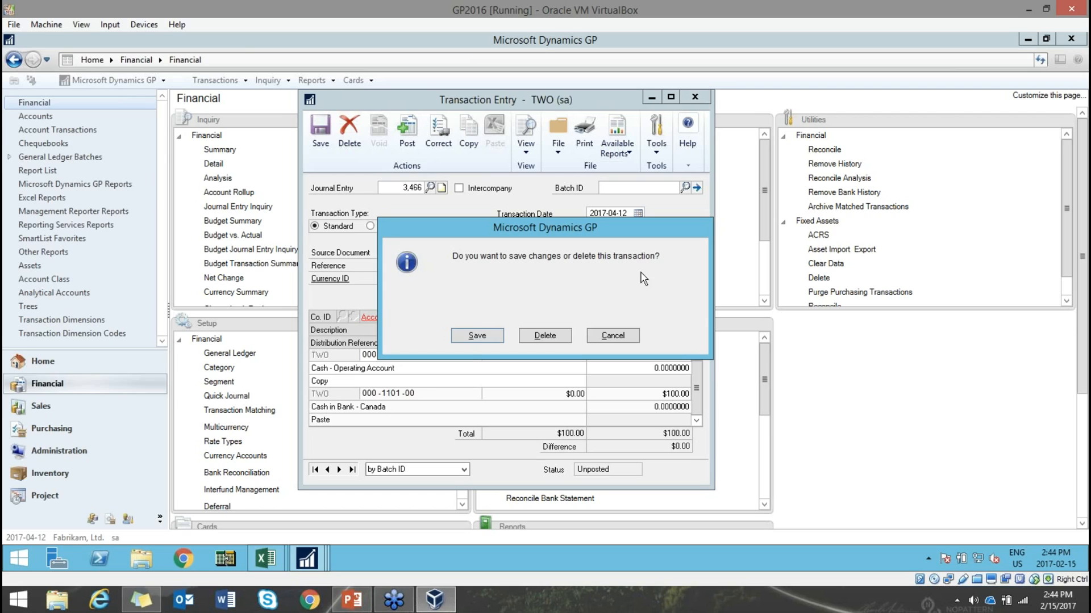
{"action": "left_click", "coordinate": [559, 335]}
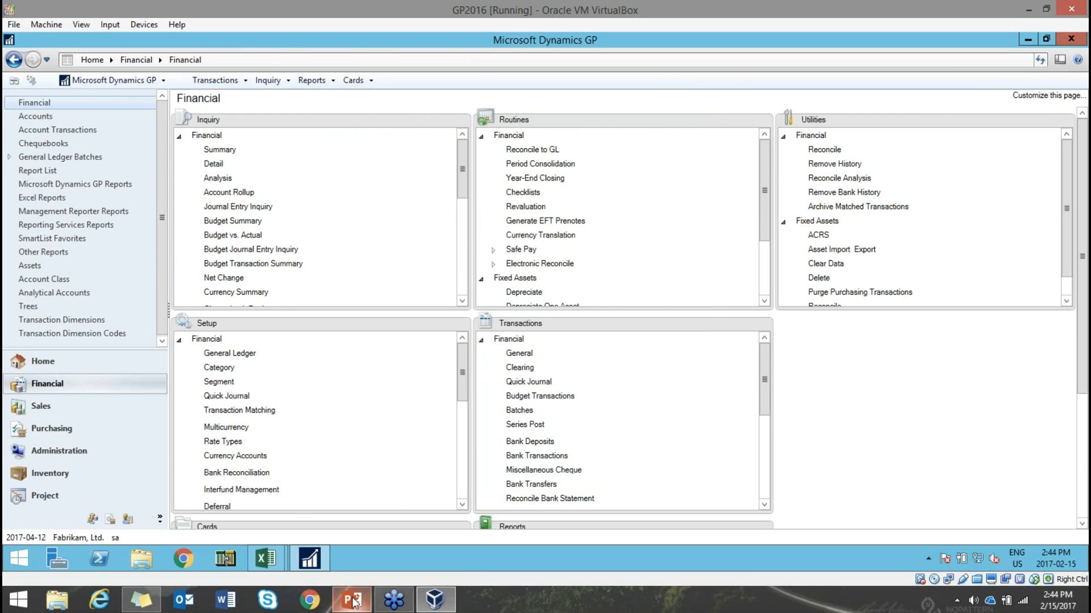
{"action": "left_click", "coordinate": [352, 599]}
- Present slide 27, 'Reoccurring Batches with No Values', then return to Dynamics GP
{"action": "left_click", "coordinate": [155, 490]}
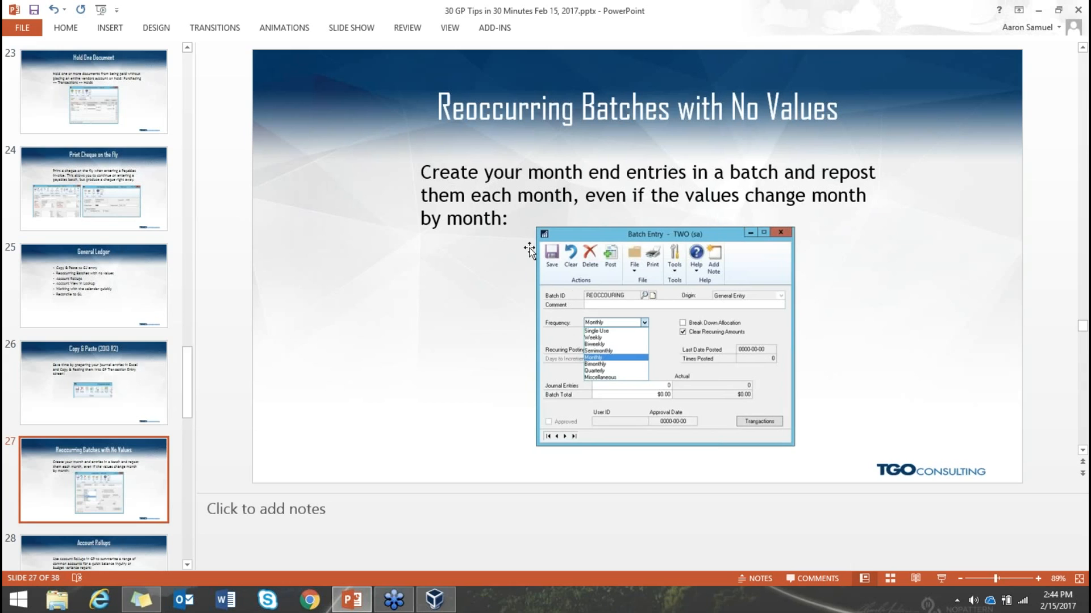
{"action": "left_click", "coordinate": [435, 600]}
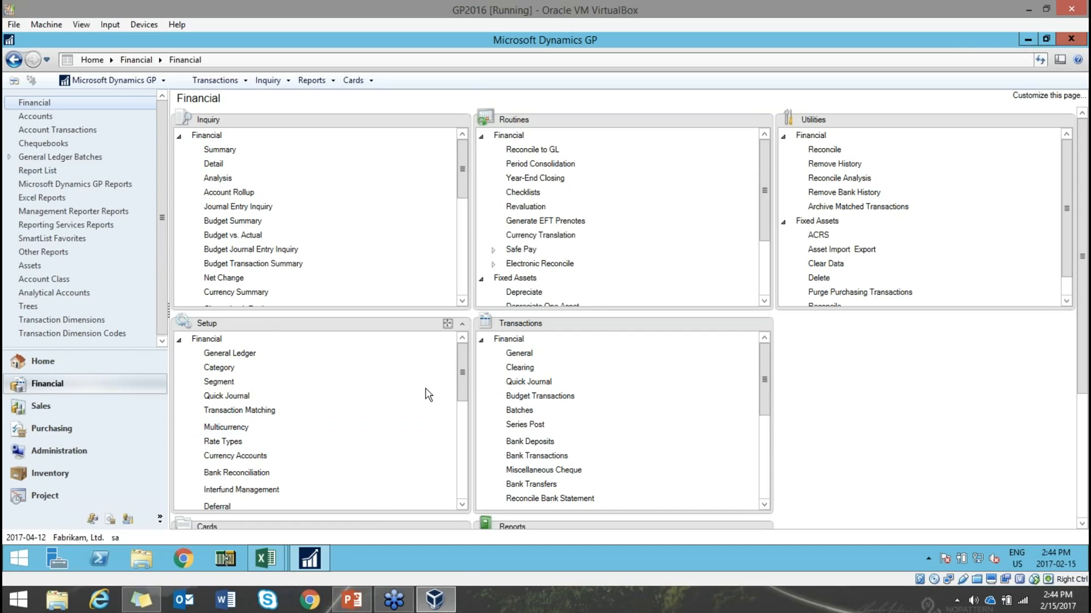
- Rearrange the Financial page so the Transactions panel fills the main area
{"action": "left_click_drag", "start_coordinate": [462, 381], "coordinate": [462, 358]}
{"action": "left_click", "coordinate": [447, 323]}
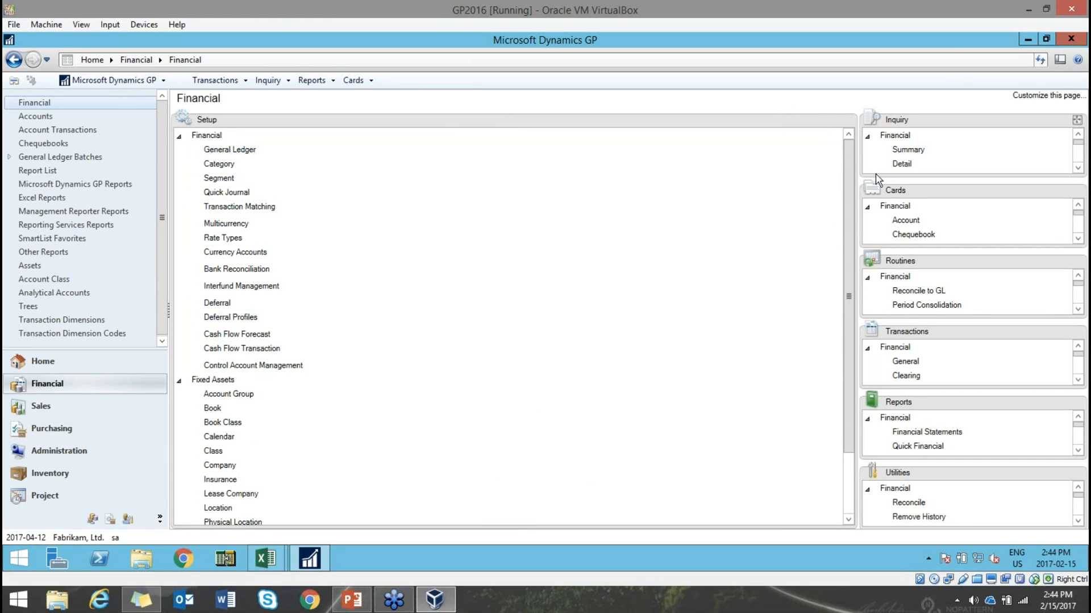
{"action": "left_click_drag", "start_coordinate": [938, 331], "coordinate": [624, 318]}
- Set up batch MONTH END: General Entry origin, Monthly frequency, Clear Recurring Amounts checked
{"action": "left_click", "coordinate": [218, 207]}
{"action": "left_click_drag", "start_coordinate": [363, 150], "coordinate": [460, 140]}
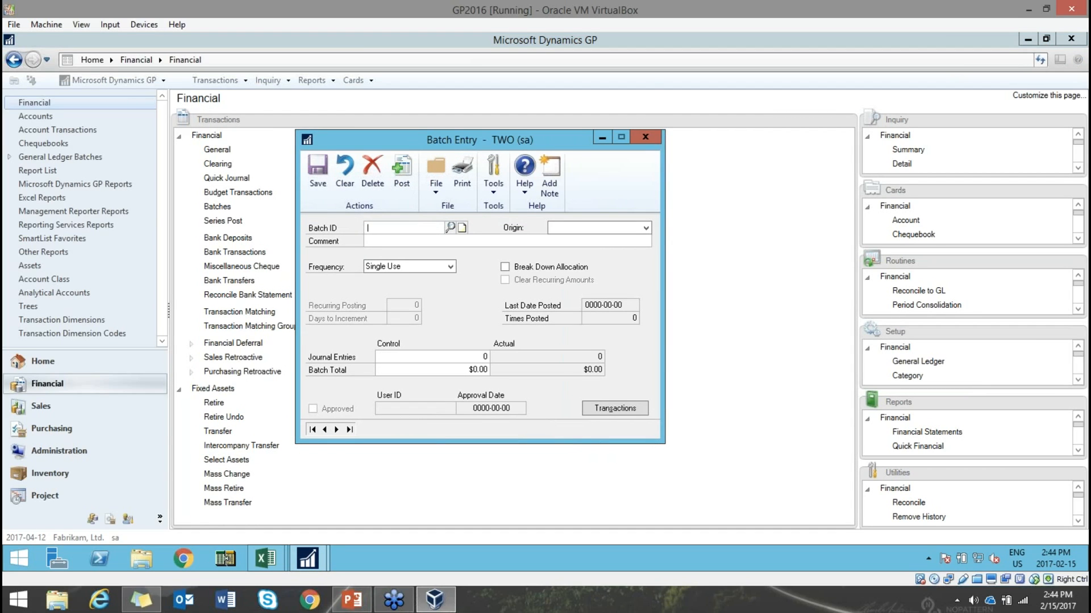
{"action": "type", "text": "MONTH END"}
{"action": "key", "text": "Tab"}
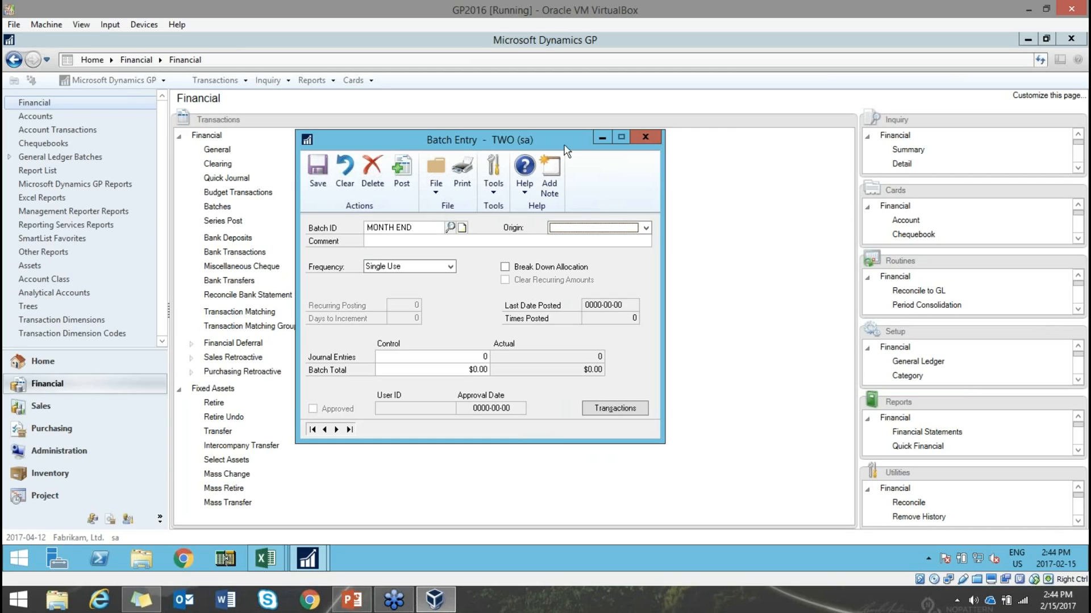
{"action": "left_click", "coordinate": [619, 227]}
{"action": "left_click", "coordinate": [604, 238]}
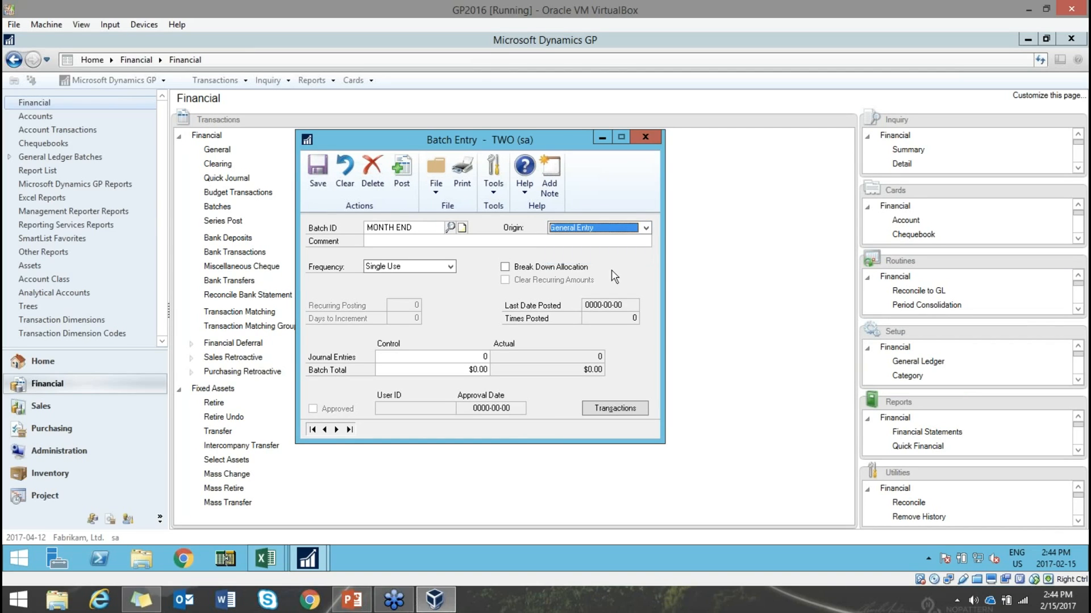
{"action": "left_click", "coordinate": [437, 266]}
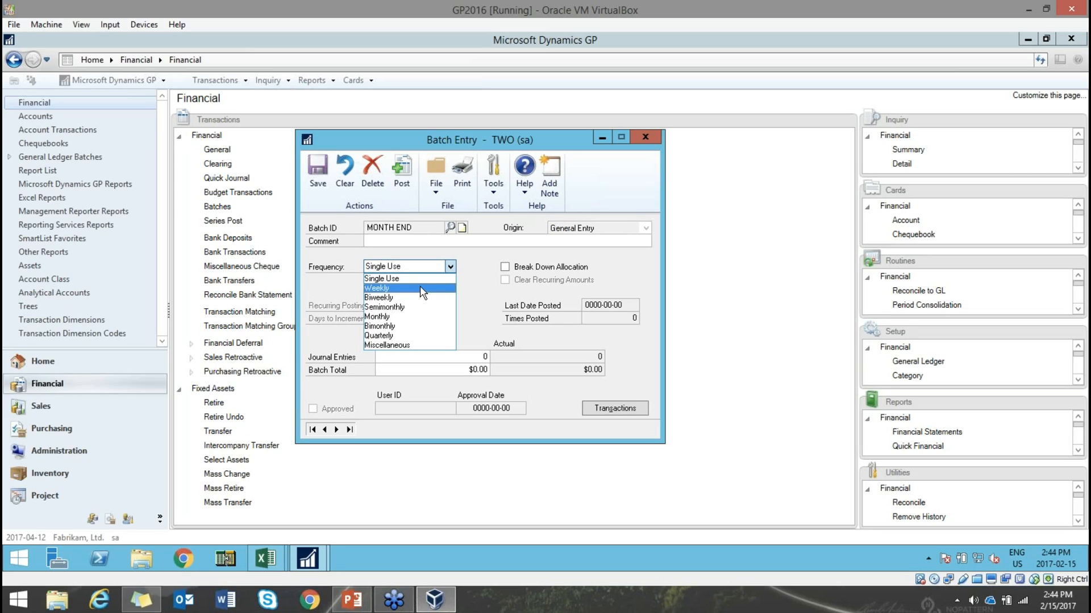
{"action": "left_click", "coordinate": [427, 316]}
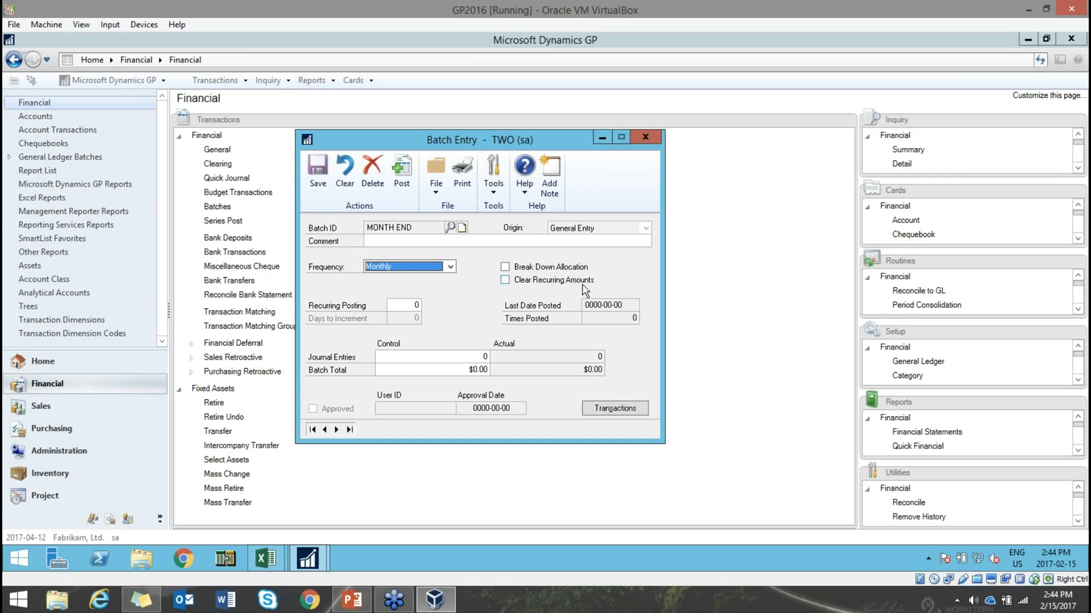
{"action": "left_click", "coordinate": [505, 280]}
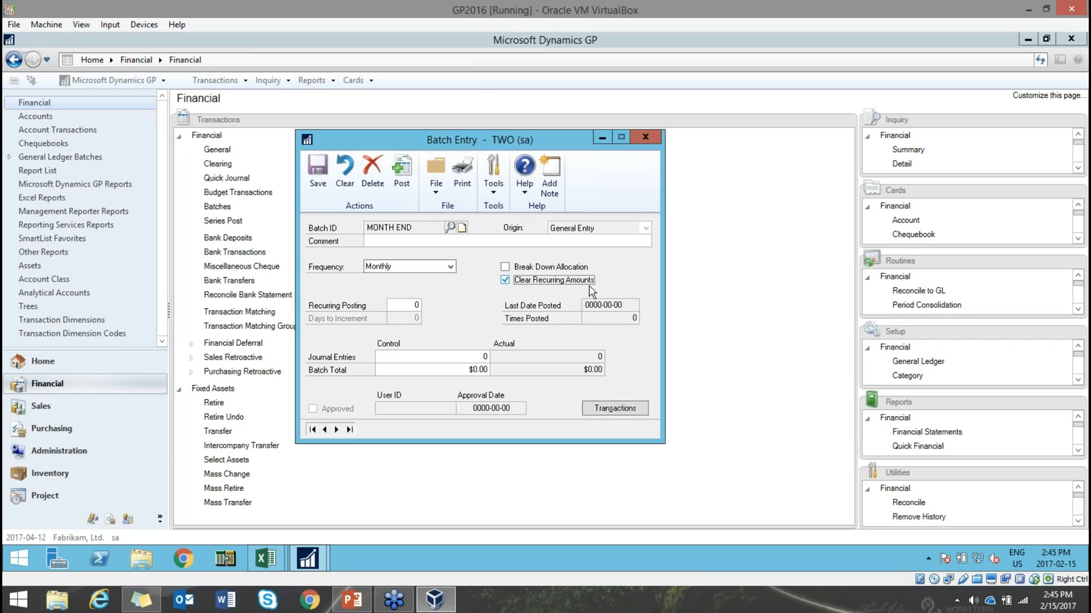
- Close the Batch Entry window and discard the MONTH END batch
{"action": "left_click", "coordinate": [646, 138]}
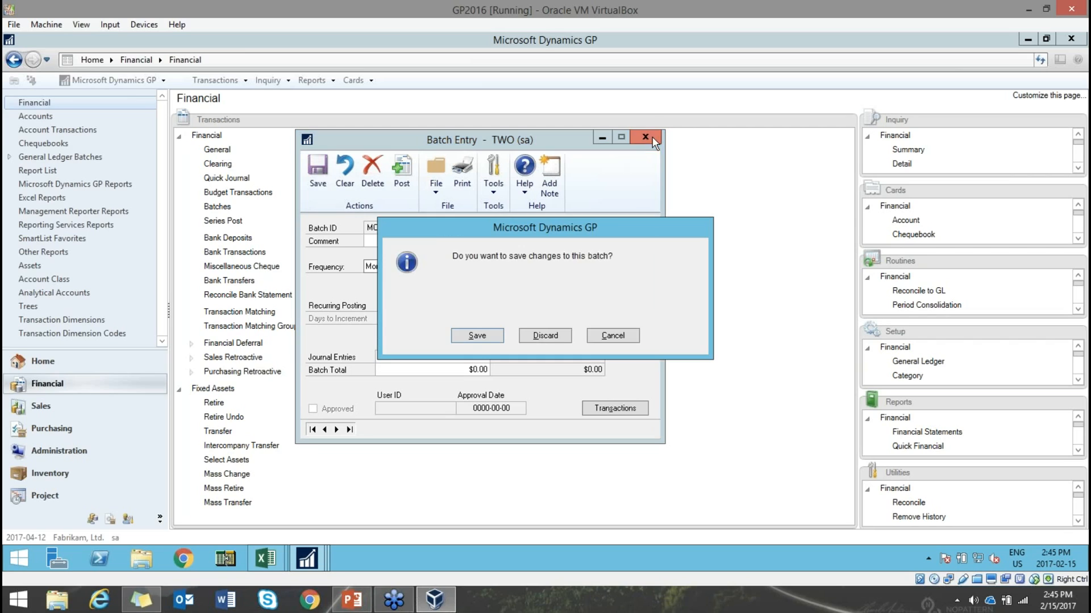
{"action": "left_click", "coordinate": [545, 335]}
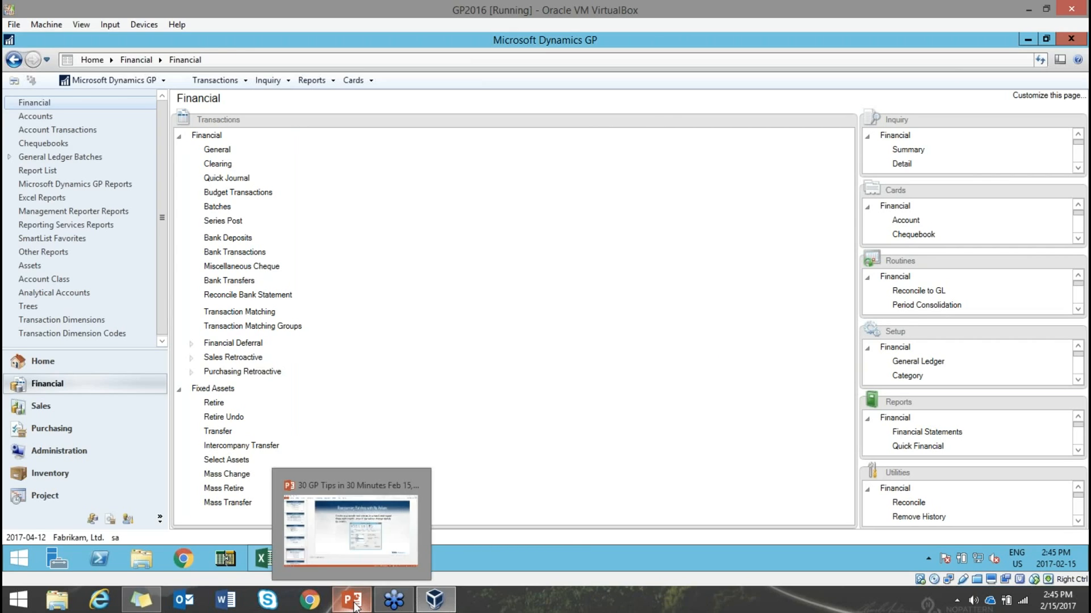
{"action": "left_click", "coordinate": [352, 600]}
- Present PowerPoint slide 28, 'Account Rollups', then switch back to Dynamics GP
{"action": "scroll", "coordinate": [152, 492], "scroll_direction": "down", "scroll_amount": 5}
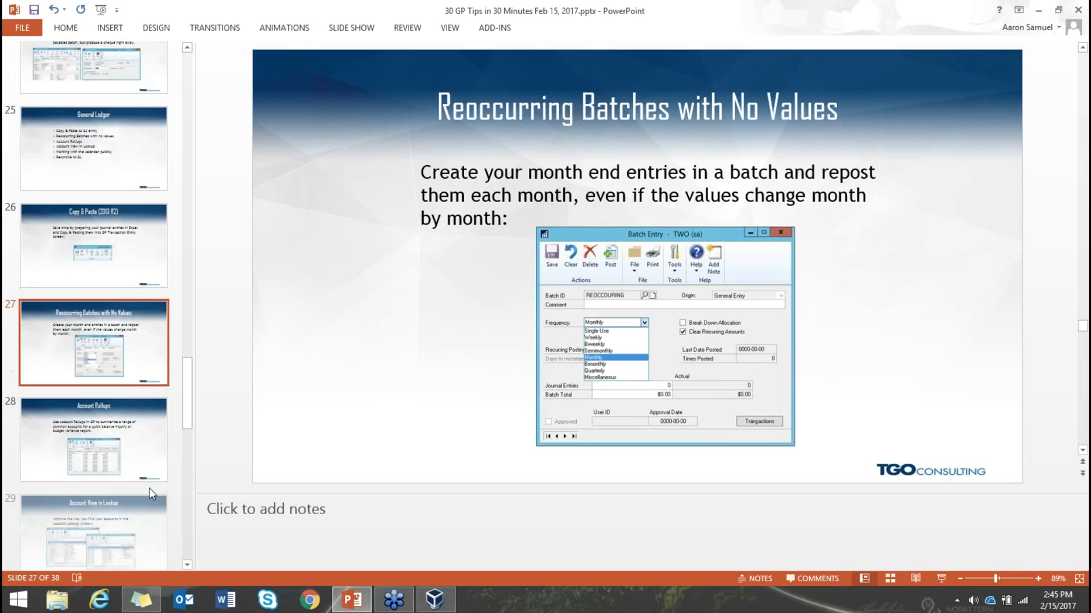
{"action": "scroll", "coordinate": [153, 492], "scroll_direction": "down", "scroll_amount": 1}
{"action": "left_click", "coordinate": [148, 257]}
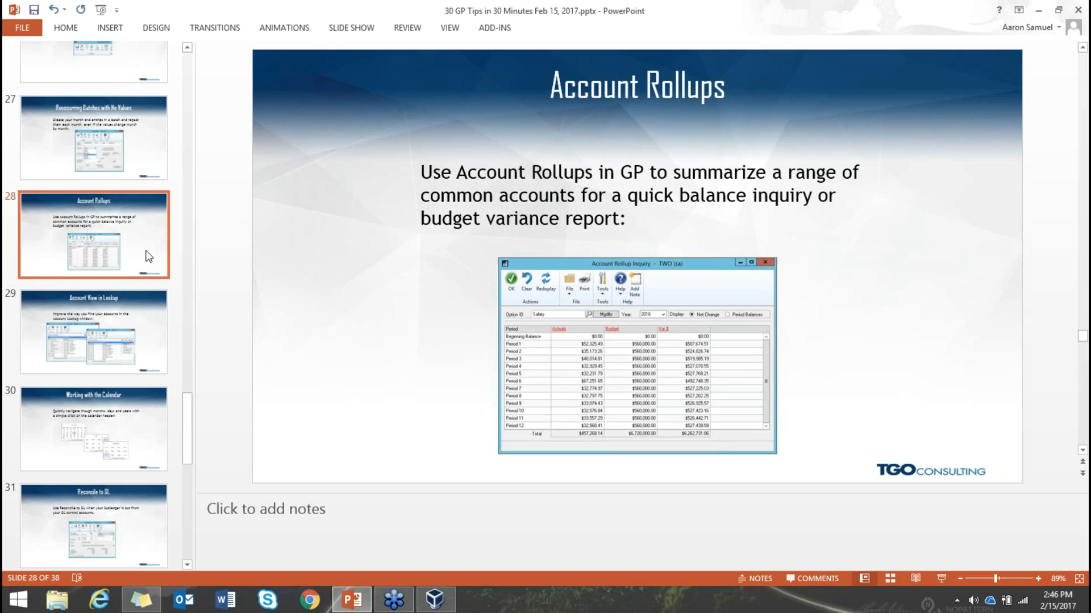
{"action": "left_click", "coordinate": [435, 599]}
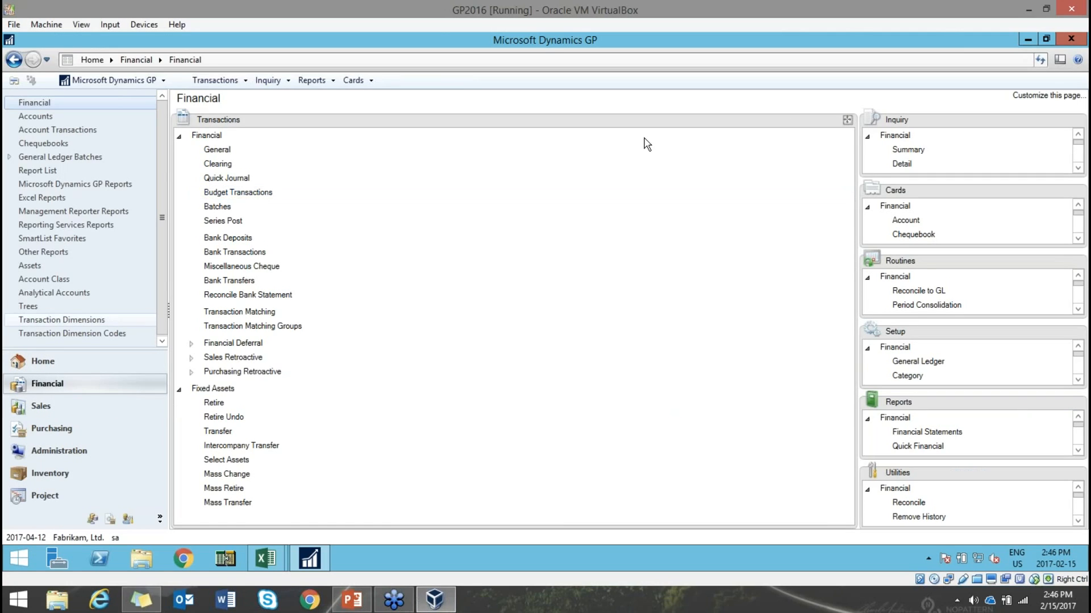
- Move the Financial Inquiry list into the main area and open the Account Rollup Inquiry
{"action": "left_click_drag", "start_coordinate": [939, 139], "coordinate": [556, 238]}
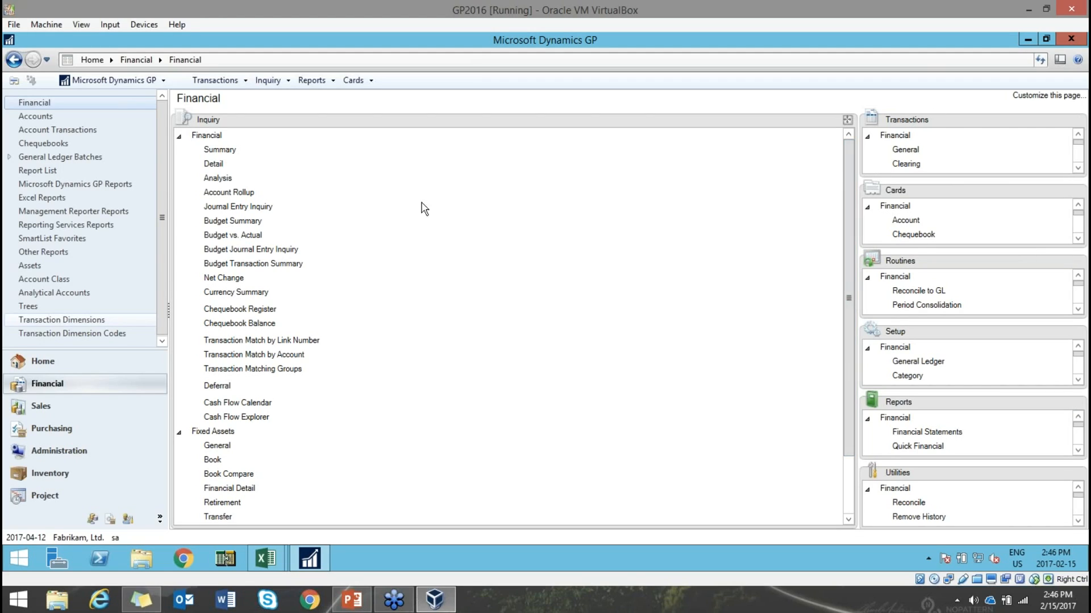
{"action": "left_click", "coordinate": [225, 193]}
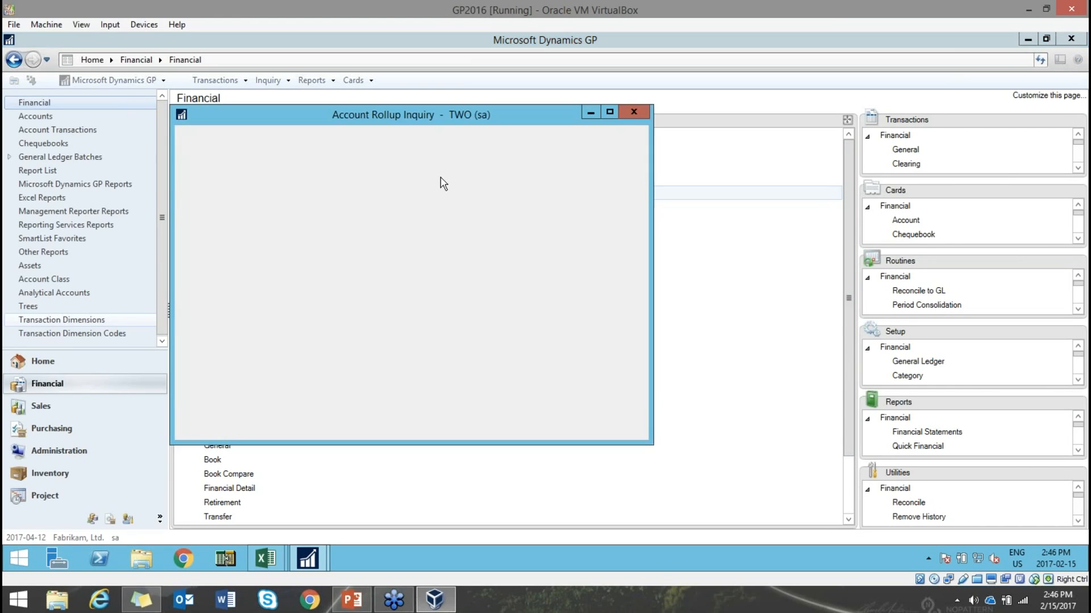
{"action": "left_click_drag", "start_coordinate": [468, 120], "coordinate": [588, 126]}
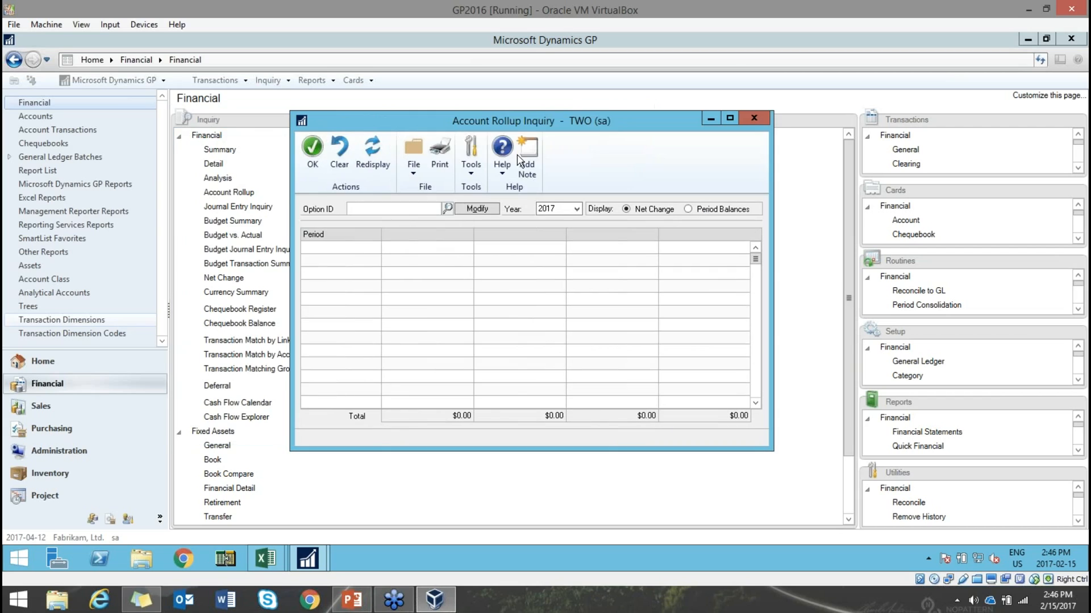
- Load the saved Salary rollup option for editing, keeping it at 3 columns
{"action": "left_click", "coordinate": [479, 213]}
{"action": "left_click_drag", "start_coordinate": [391, 97], "coordinate": [579, 80]}
{"action": "left_click", "coordinate": [554, 170]}
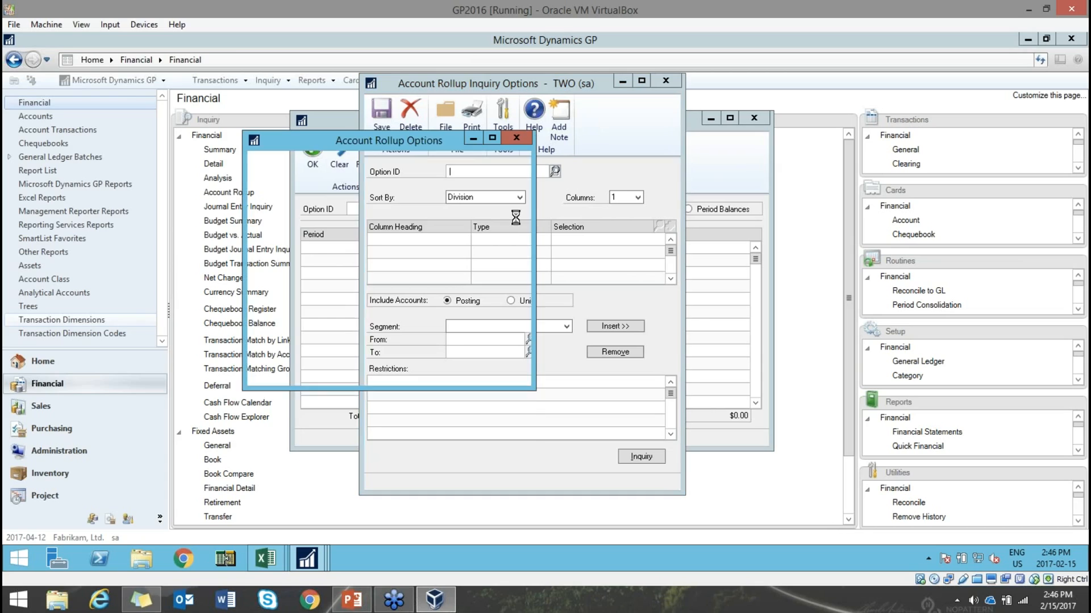
{"action": "double_click", "coordinate": [293, 285]}
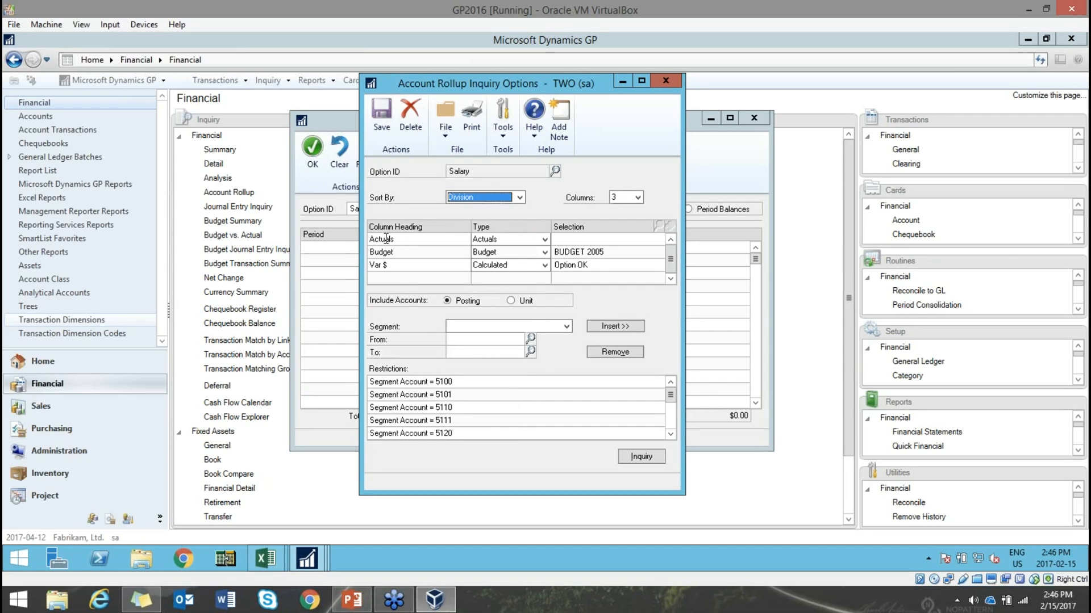
{"action": "left_click", "coordinate": [638, 197]}
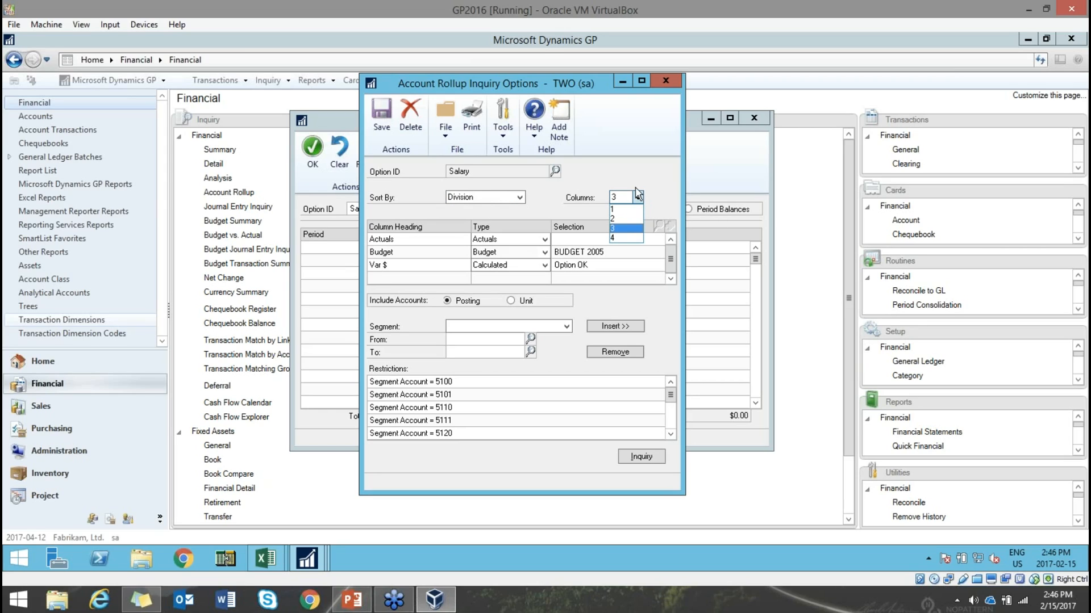
{"action": "left_click", "coordinate": [638, 178]}
- Review the Actuals, Budget and Var $ columns and the Account restrictions 5100, 5141, 5160
{"action": "left_click", "coordinate": [398, 238]}
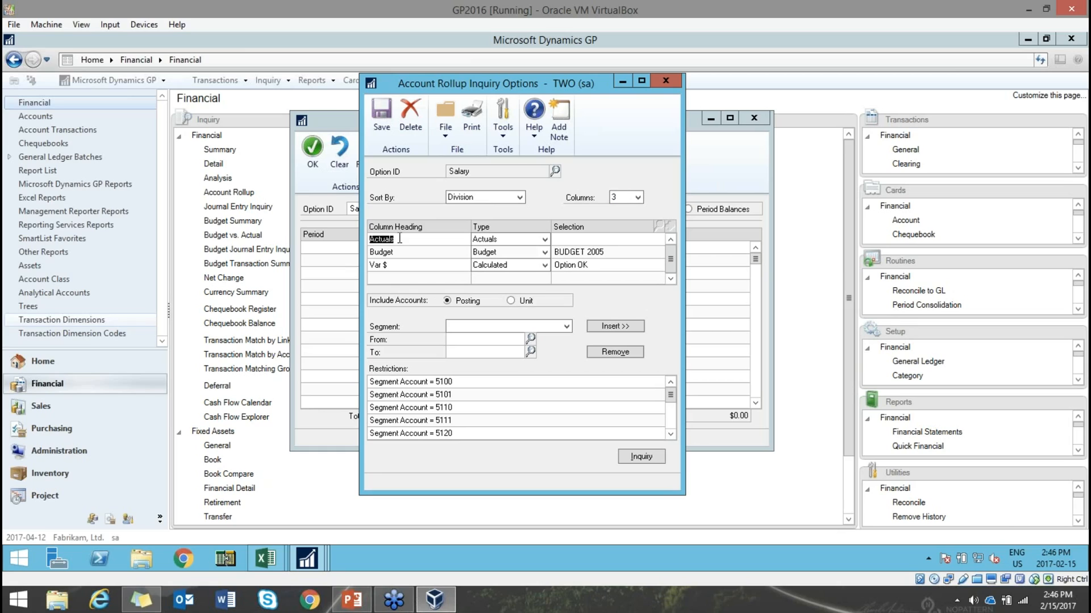
{"action": "left_click", "coordinate": [398, 252]}
{"action": "left_click", "coordinate": [421, 265]}
{"action": "left_click", "coordinate": [566, 326]}
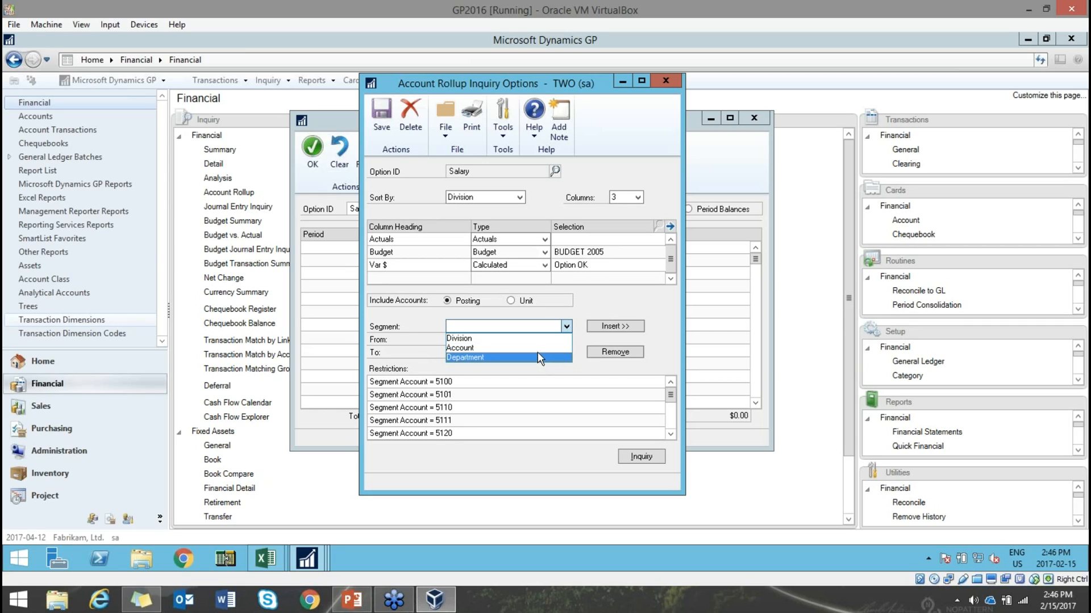
{"action": "left_click", "coordinate": [550, 347]}
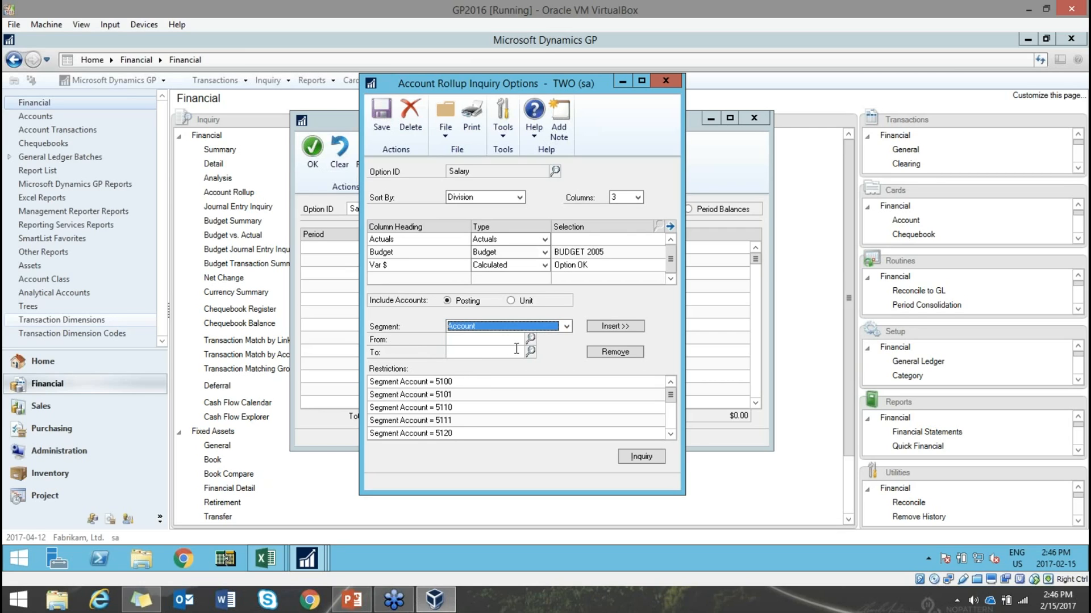
{"action": "left_click", "coordinate": [444, 382]}
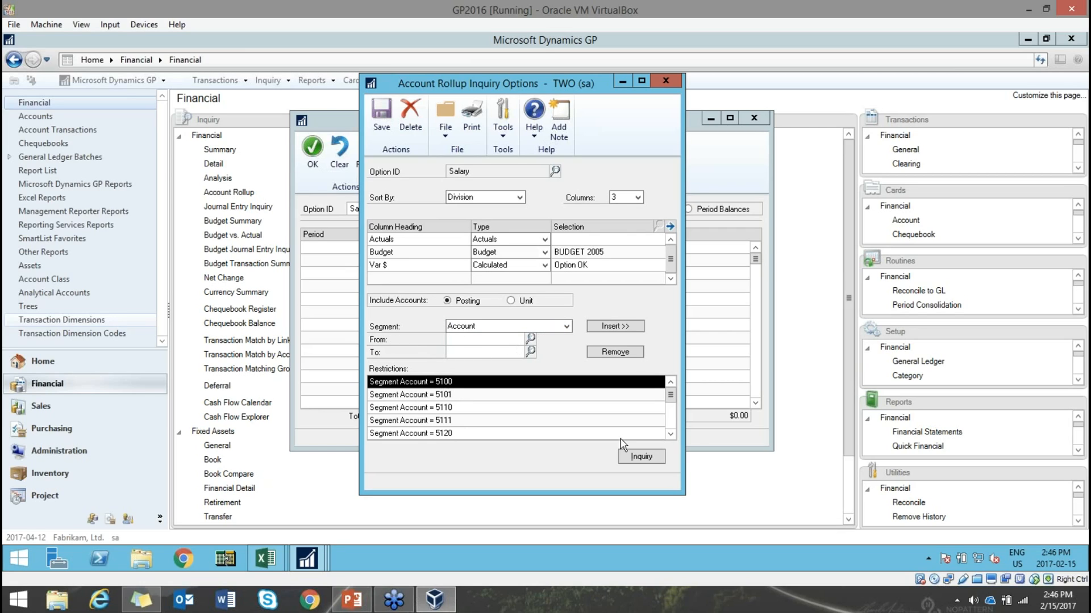
{"action": "left_click_drag", "start_coordinate": [671, 395], "coordinate": [671, 422]}
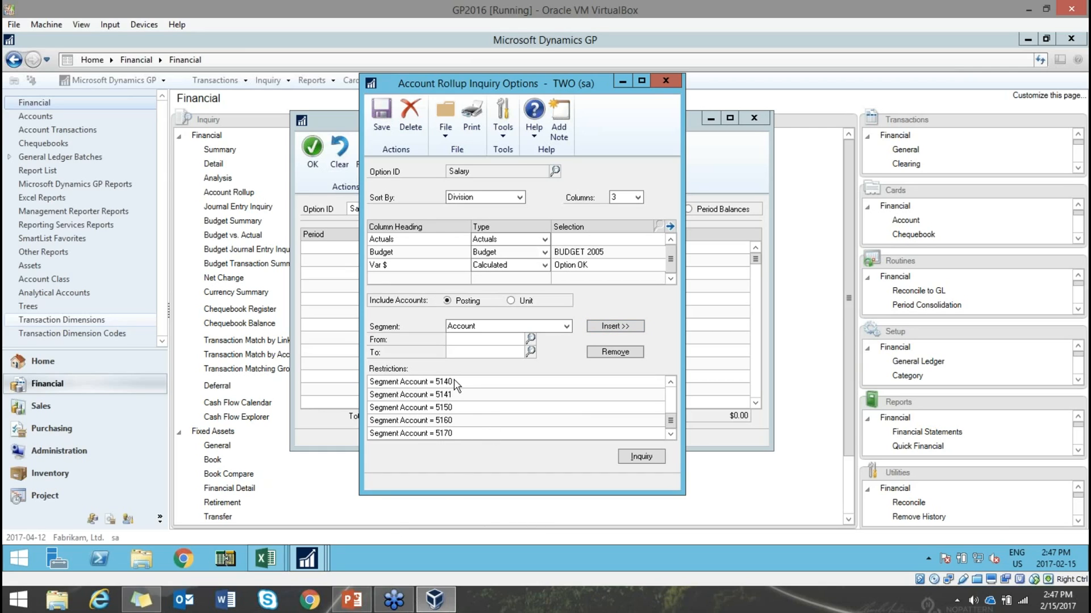
{"action": "left_click", "coordinate": [478, 396]}
{"action": "left_click", "coordinate": [474, 422]}
{"action": "left_click_drag", "start_coordinate": [670, 422], "coordinate": [671, 395]}
- Save the Salary rollup option, close the options window and redisplay the inquiry
{"action": "left_click", "coordinate": [386, 114]}
{"action": "left_click", "coordinate": [665, 82]}
{"action": "left_click", "coordinate": [373, 152]}
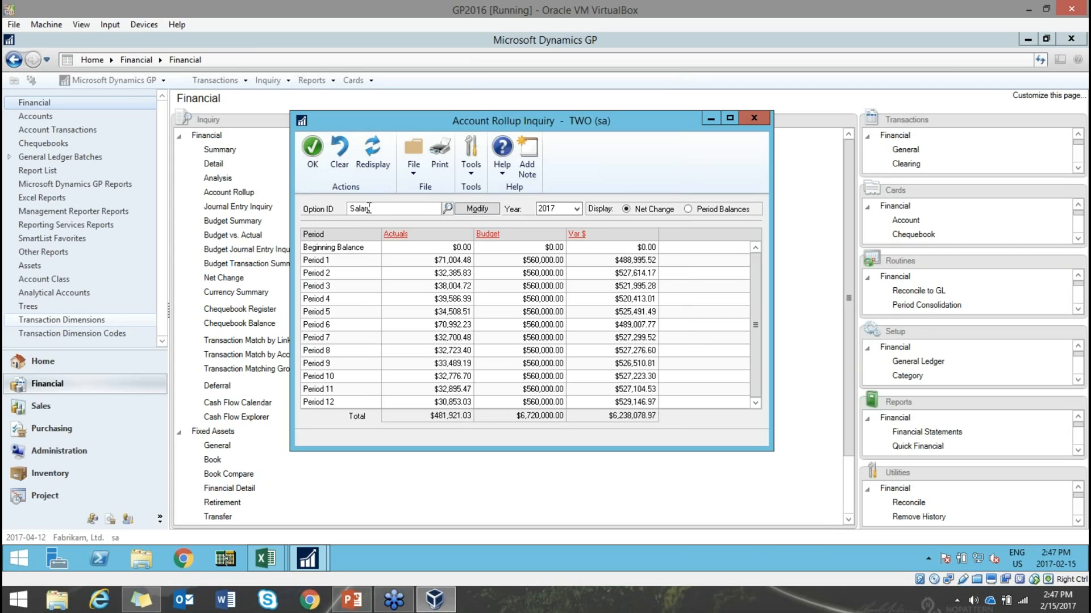
- Check the saved rollup options list, then select the Period 1 row of the Salary rollup
{"action": "left_click", "coordinate": [447, 208]}
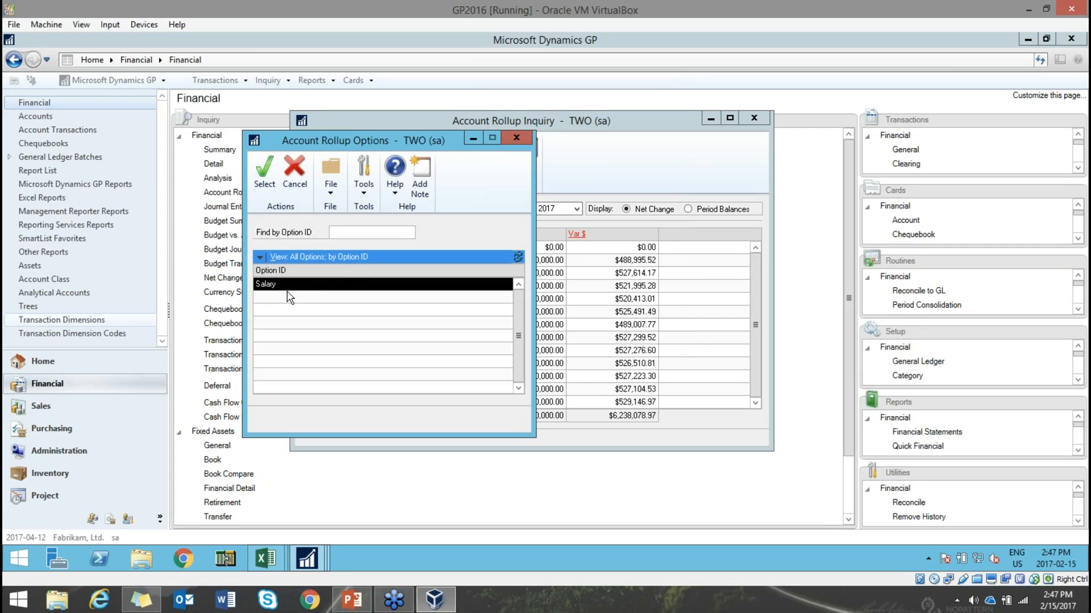
{"action": "left_click", "coordinate": [517, 136]}
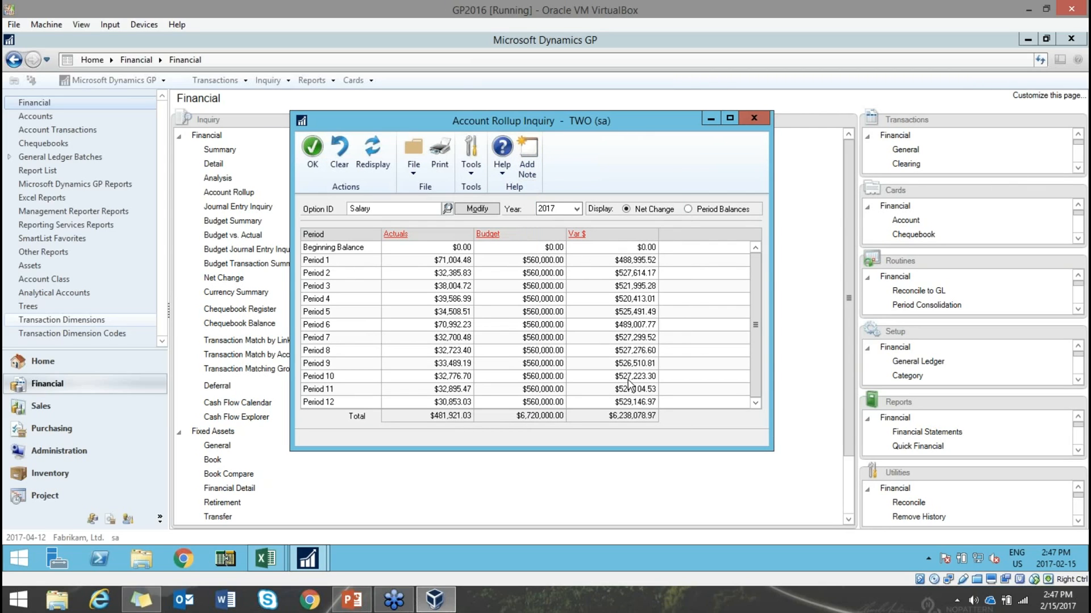
{"action": "left_click", "coordinate": [336, 261]}
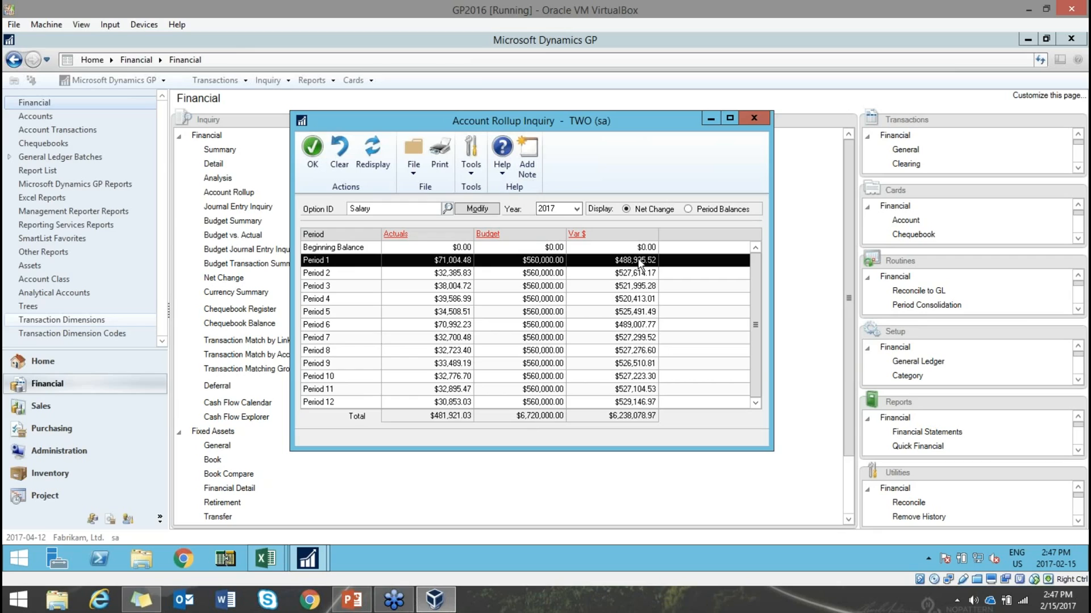
- Drill into Period 1's salary account detail, then close it and the Account Rollup Inquiry
{"action": "double_click", "coordinate": [420, 248]}
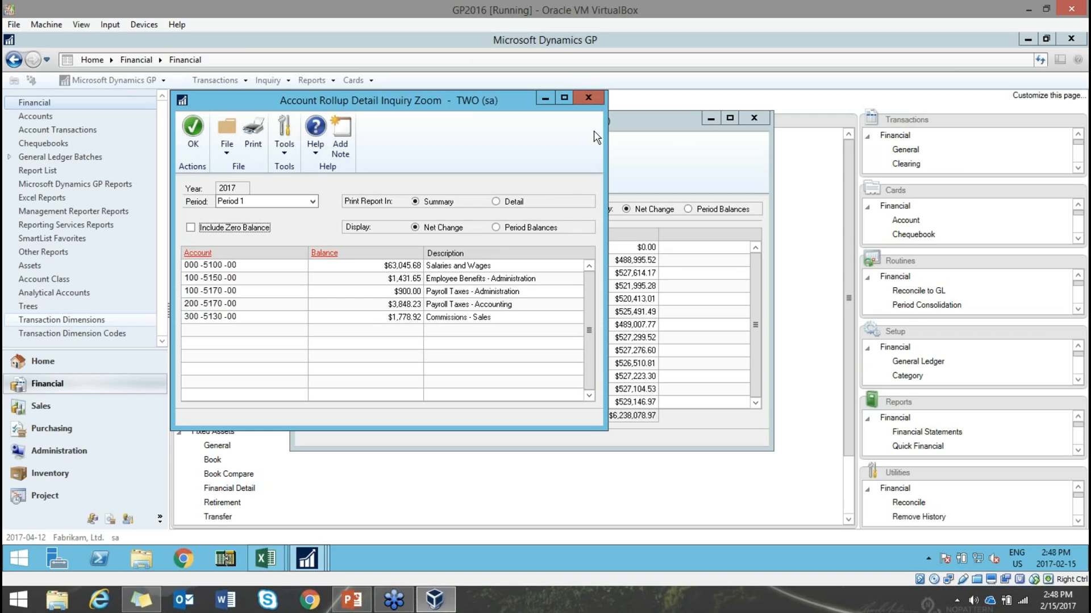
{"action": "left_click", "coordinate": [588, 98]}
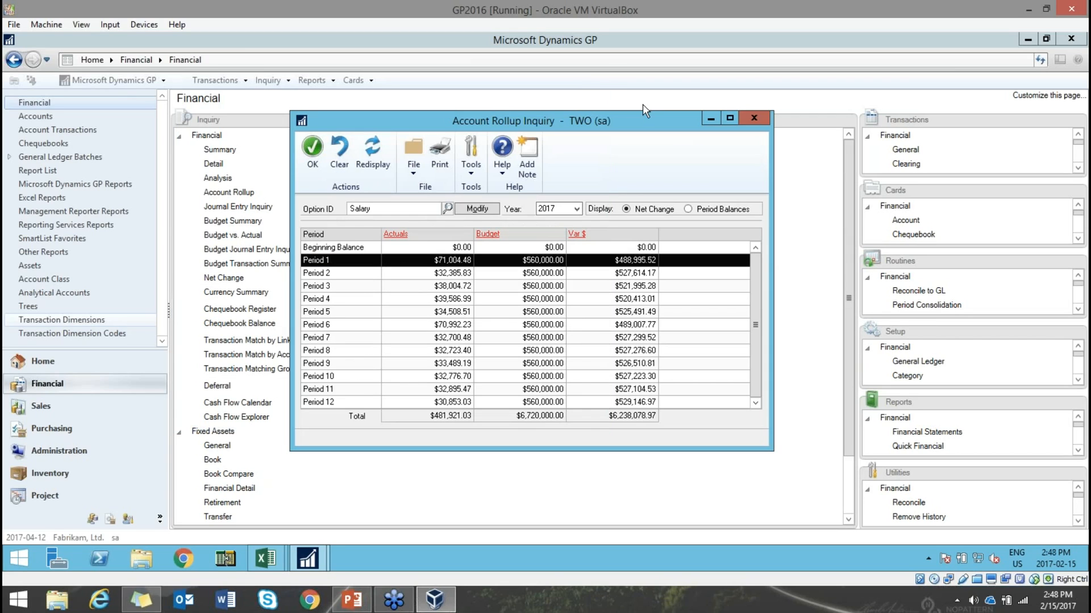
{"action": "left_click", "coordinate": [754, 119]}
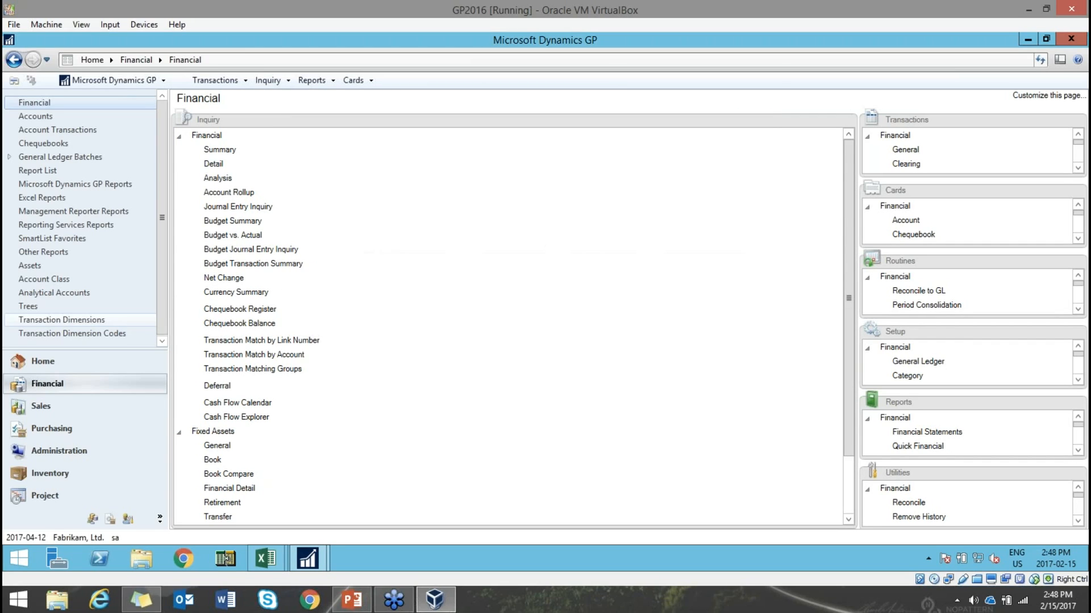
- Present PowerPoint slide 29, 'Account View in Lookup', then switch back to Dynamics GP
{"action": "left_click", "coordinate": [351, 602]}
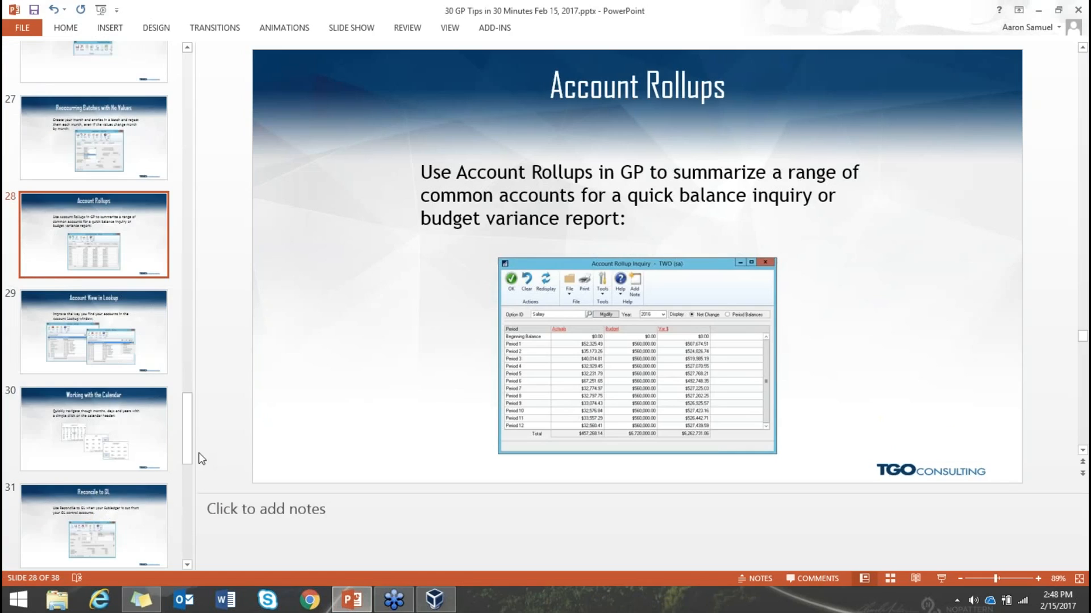
{"action": "left_click", "coordinate": [152, 338]}
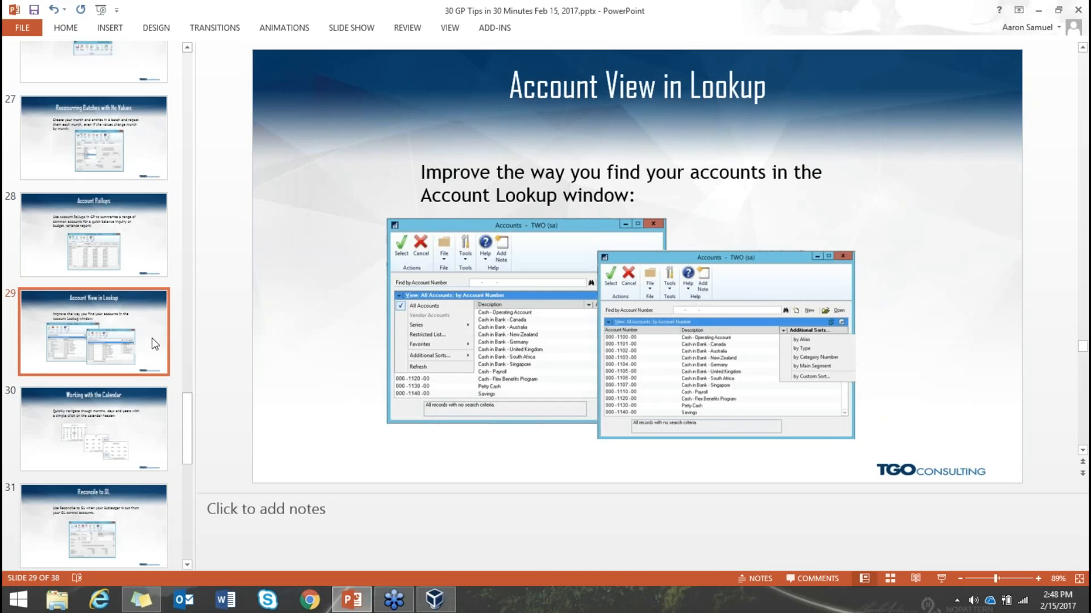
{"action": "left_click", "coordinate": [442, 607]}
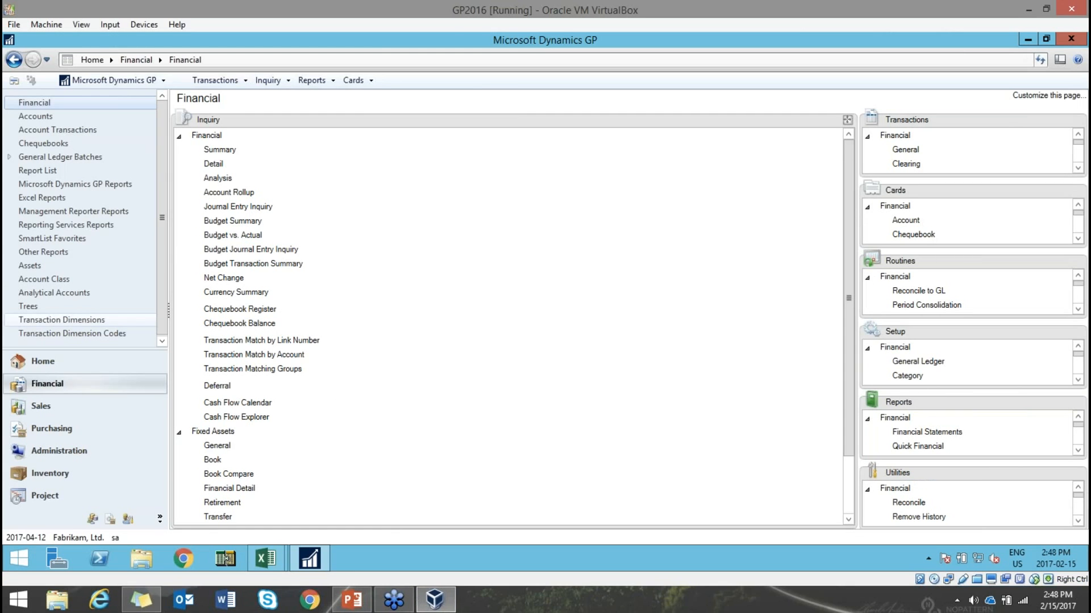
- Open the Summary Inquiry and, from it, the Accounts lookup window
{"action": "left_click", "coordinate": [226, 151]}
{"action": "left_click_drag", "start_coordinate": [442, 132], "coordinate": [504, 116]}
{"action": "left_click", "coordinate": [489, 206]}
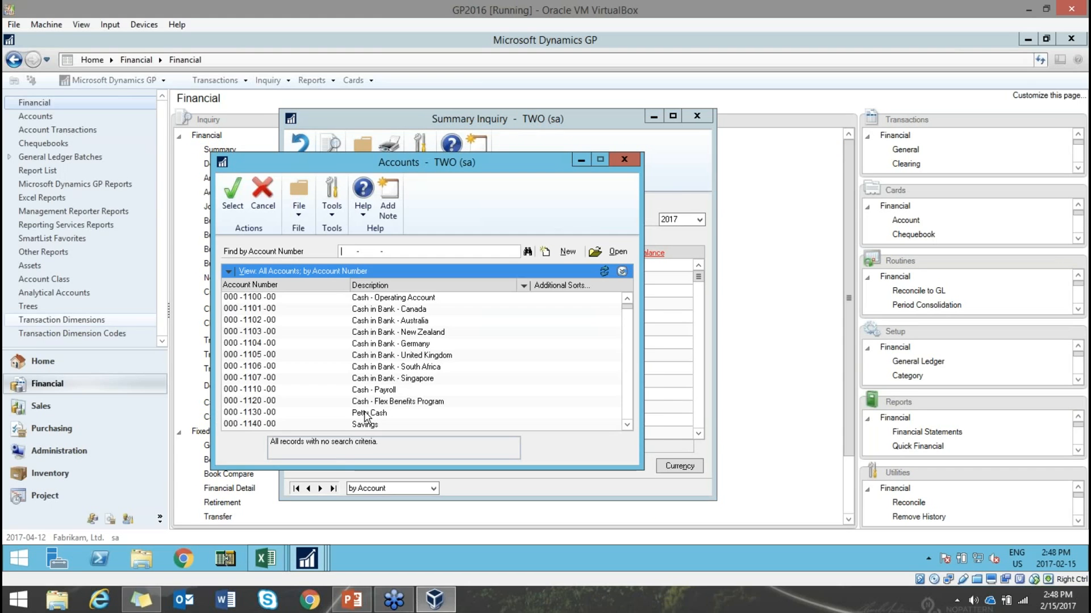
{"action": "left_click_drag", "start_coordinate": [426, 162], "coordinate": [493, 110]}
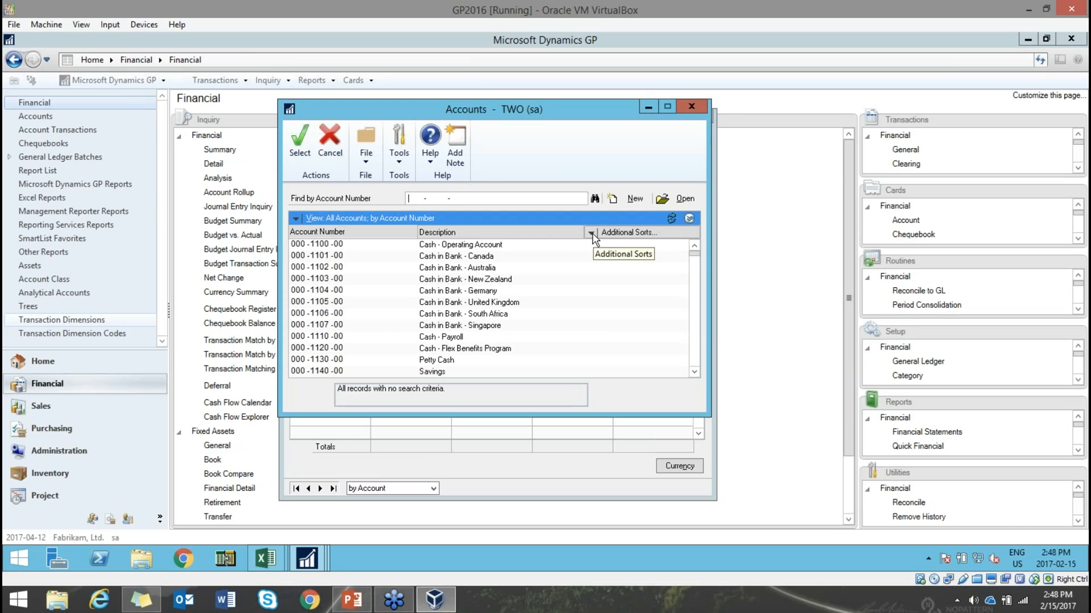
- Sort the Accounts lookup by category number, then by type, and finally by alias
{"action": "left_click", "coordinate": [591, 234]}
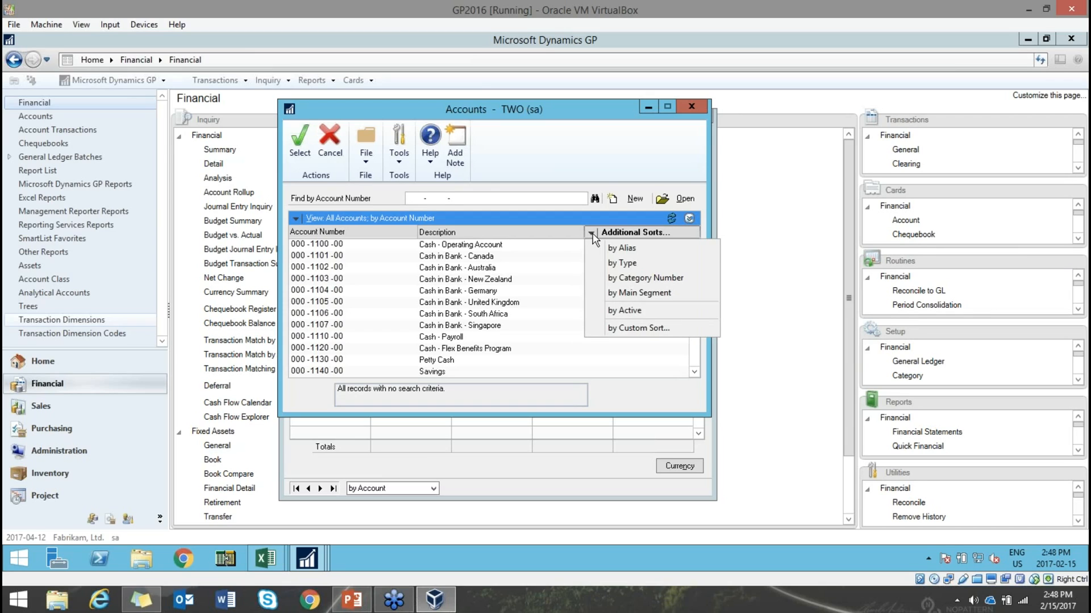
{"action": "left_click", "coordinate": [625, 279]}
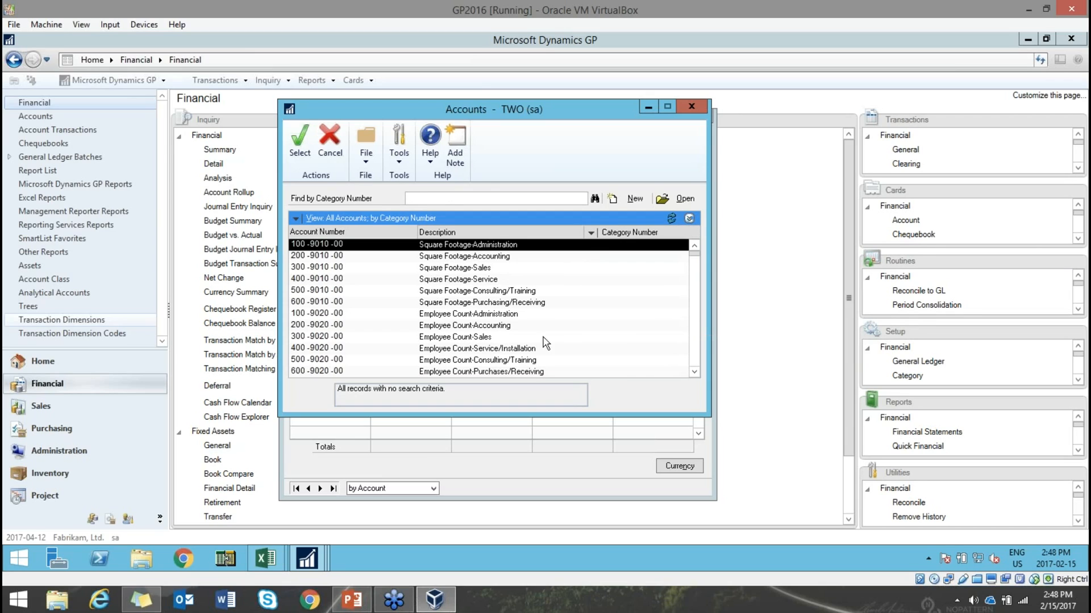
{"action": "left_click", "coordinate": [590, 233]}
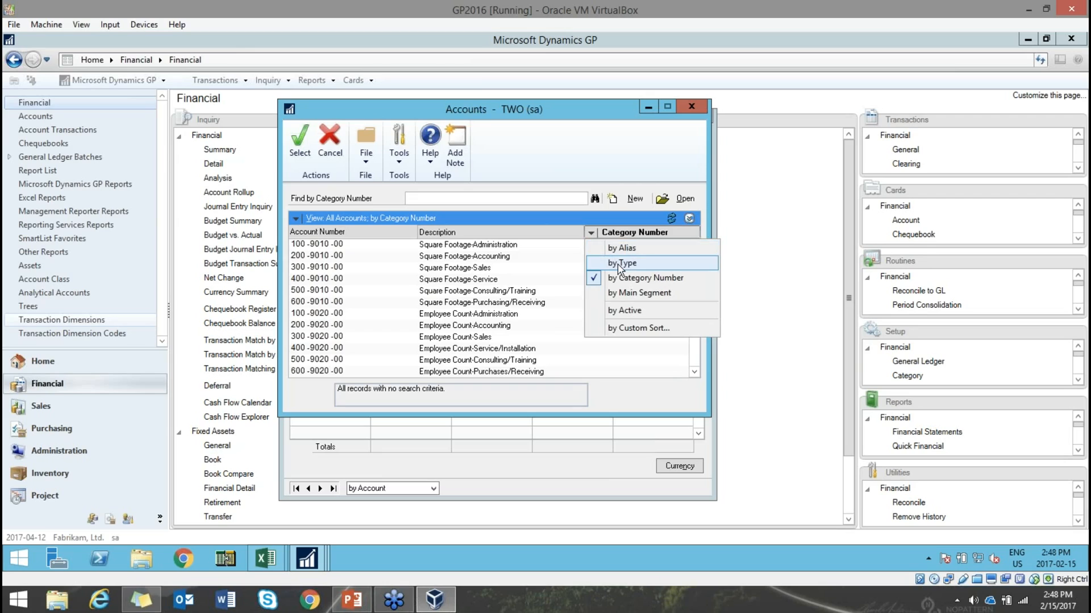
{"action": "left_click", "coordinate": [619, 265]}
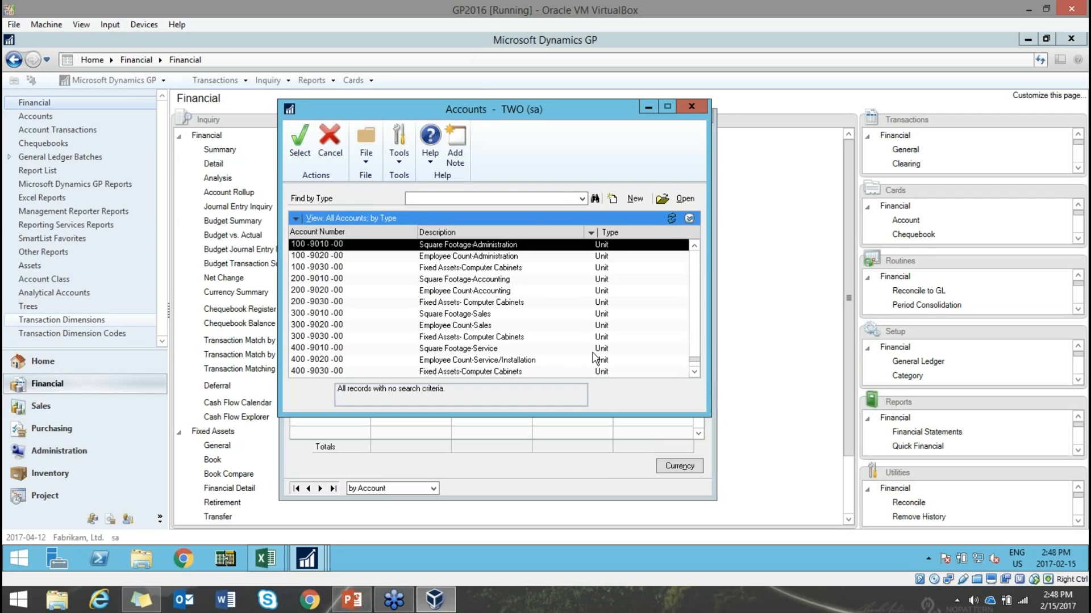
{"action": "left_click", "coordinate": [590, 232]}
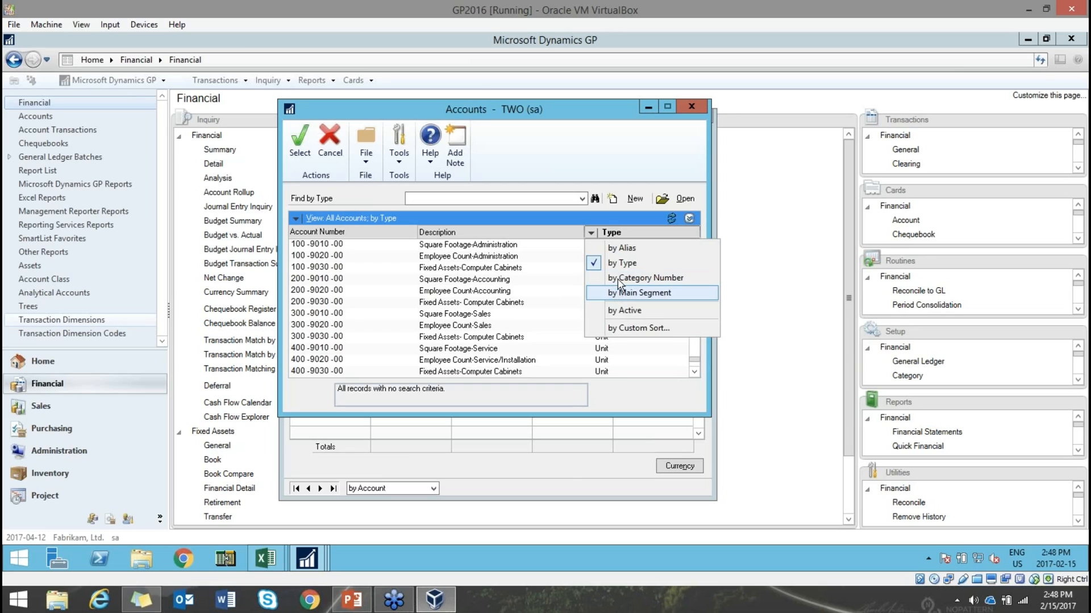
{"action": "left_click", "coordinate": [672, 250]}
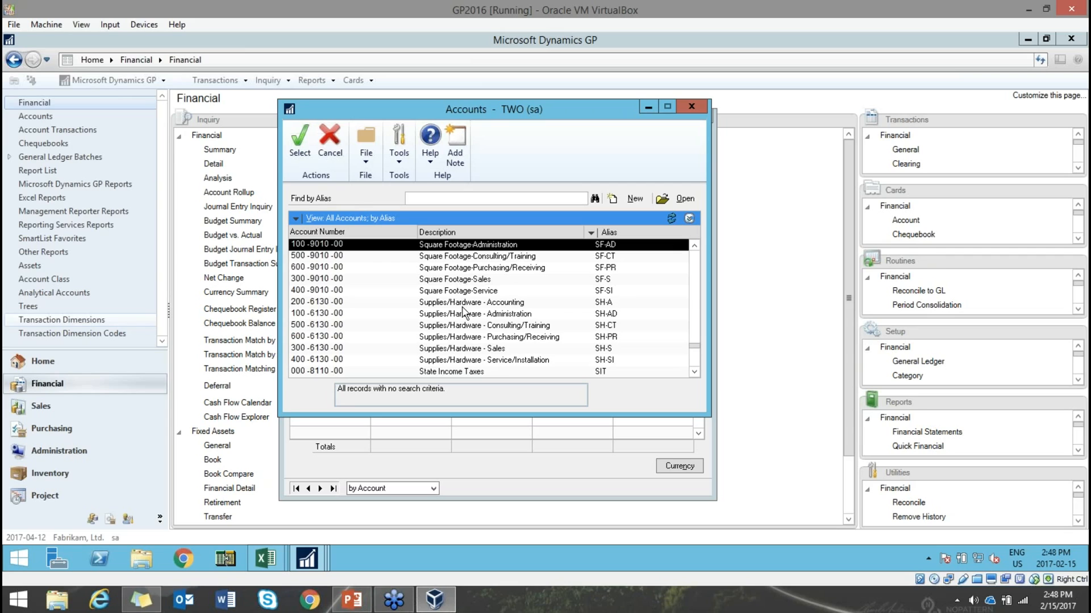
{"action": "scroll", "coordinate": [465, 312], "scroll_direction": "up", "scroll_amount": 6}
{"action": "scroll", "coordinate": [465, 312], "scroll_direction": "up", "scroll_amount": 5}
- Browse the lookup's View options, including the Series submenu, without changing anything
{"action": "left_click", "coordinate": [299, 220]}
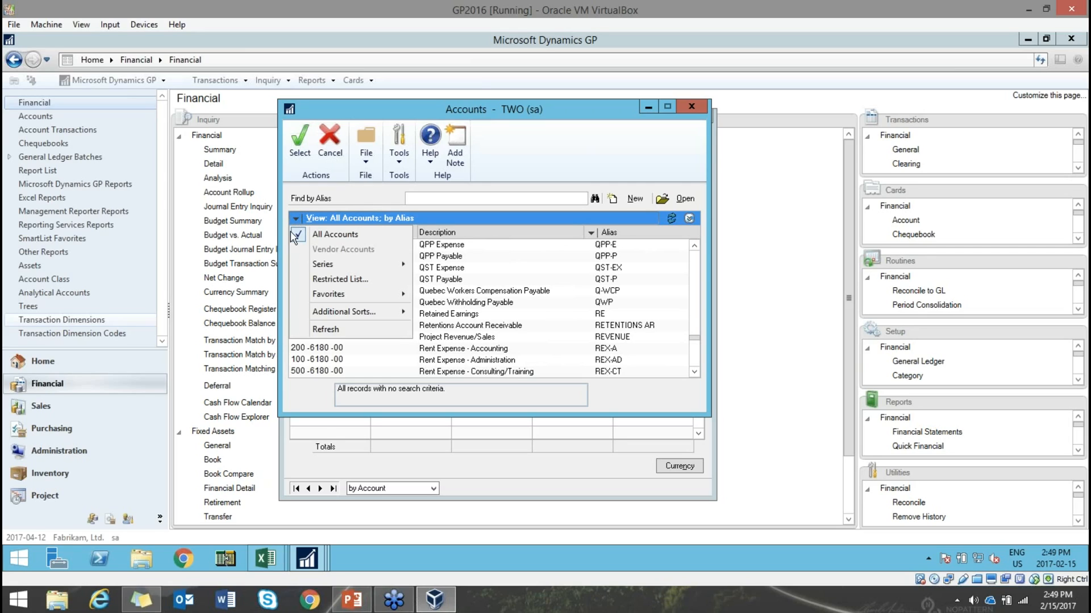
{"action": "mouse_move", "coordinate": [316, 267]}
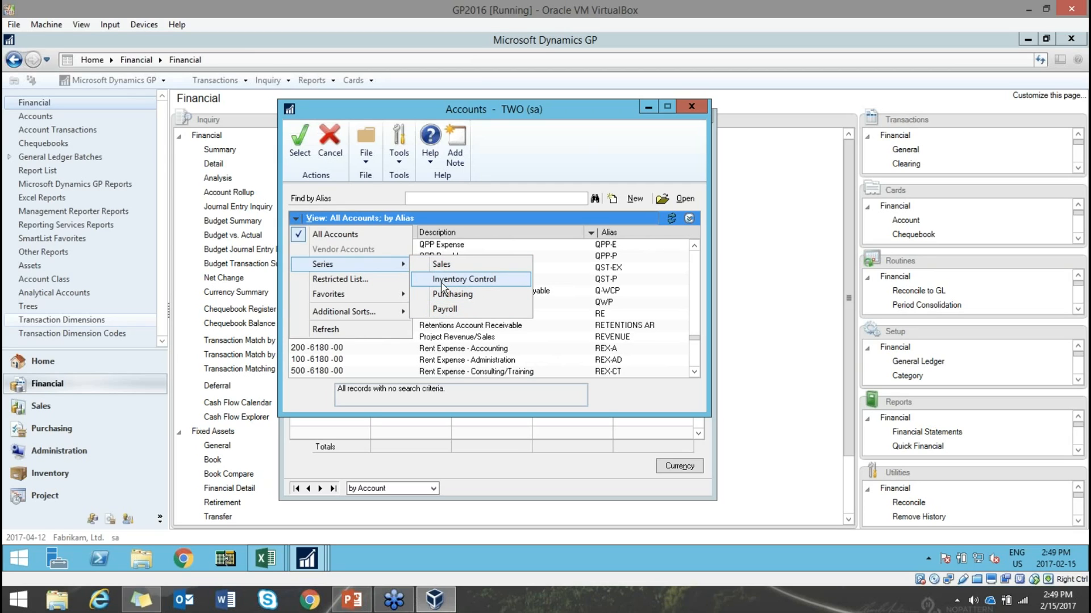
{"action": "left_click", "coordinate": [610, 139]}
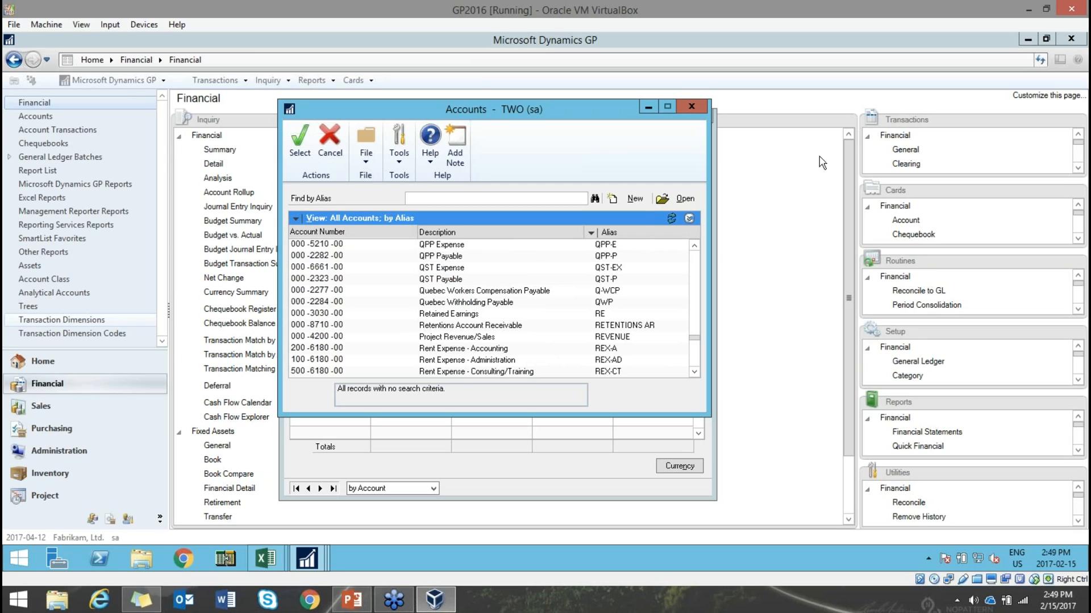
- Open the Account Maintenance card, browse to account 000-7100-00, and close it
{"action": "left_click", "coordinate": [914, 222]}
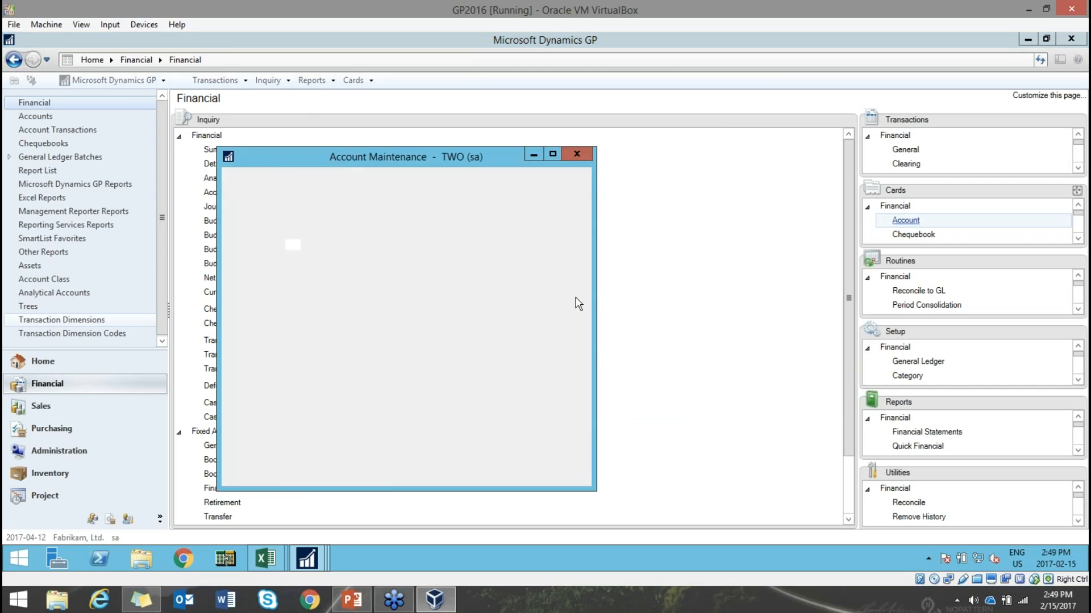
{"action": "left_click", "coordinate": [258, 479]}
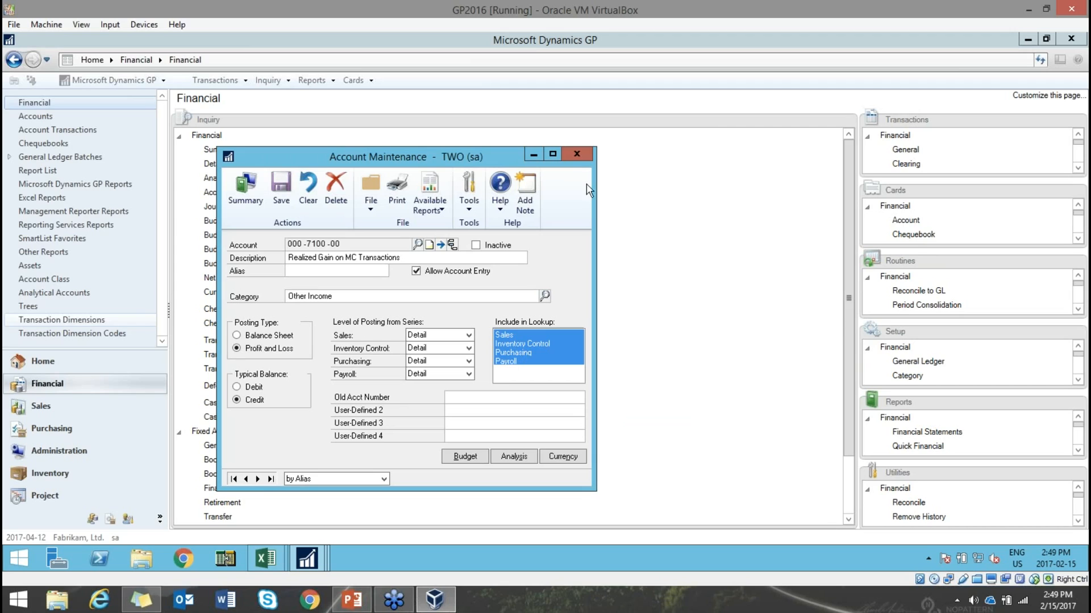
{"action": "left_click", "coordinate": [576, 153]}
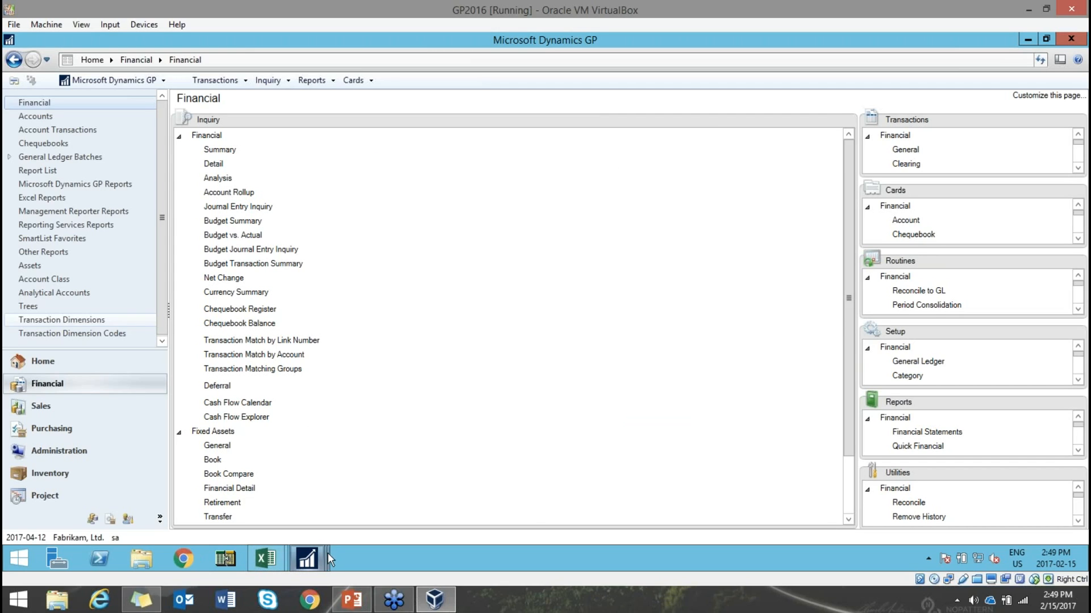
- In the Accounts lookup, apply the saved Lookup favourite view
{"action": "mouse_move", "coordinate": [310, 558]}
{"action": "left_click", "coordinate": [454, 488]}
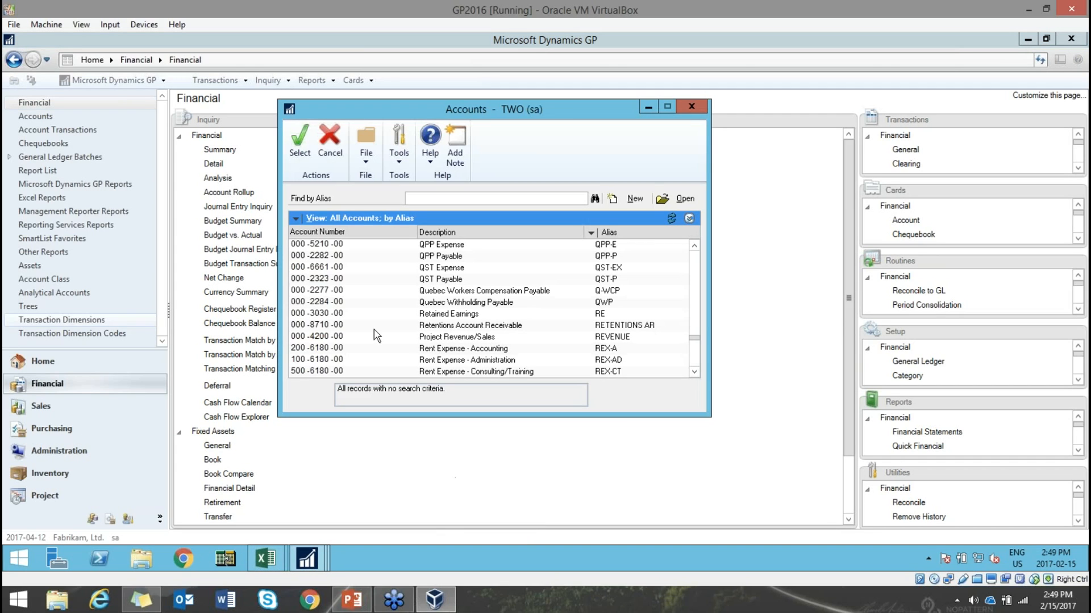
{"action": "left_click", "coordinate": [296, 219]}
{"action": "mouse_move", "coordinate": [340, 265]}
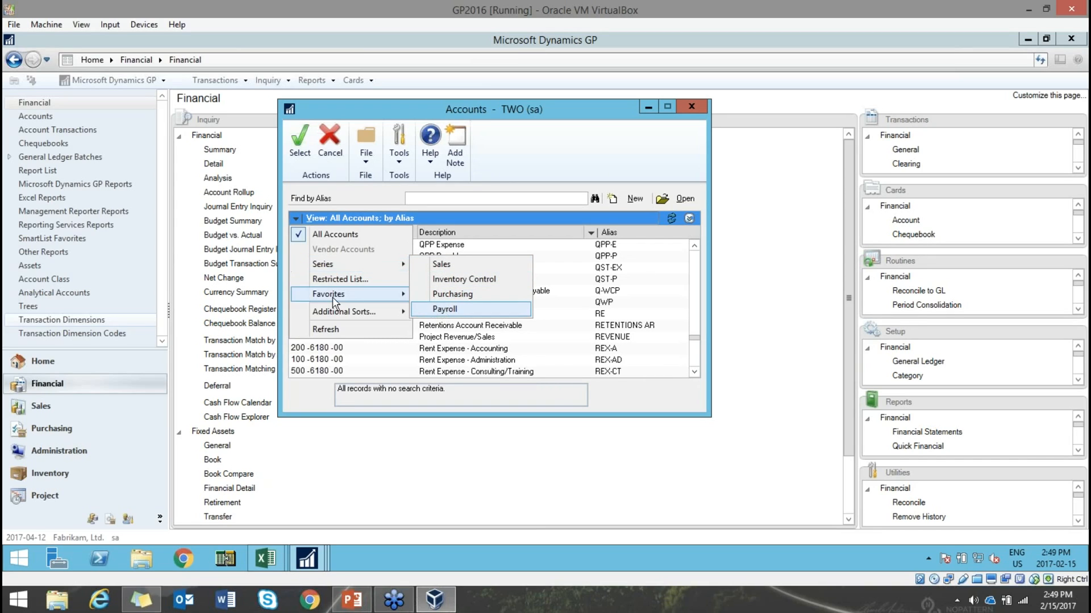
{"action": "mouse_move", "coordinate": [341, 294]}
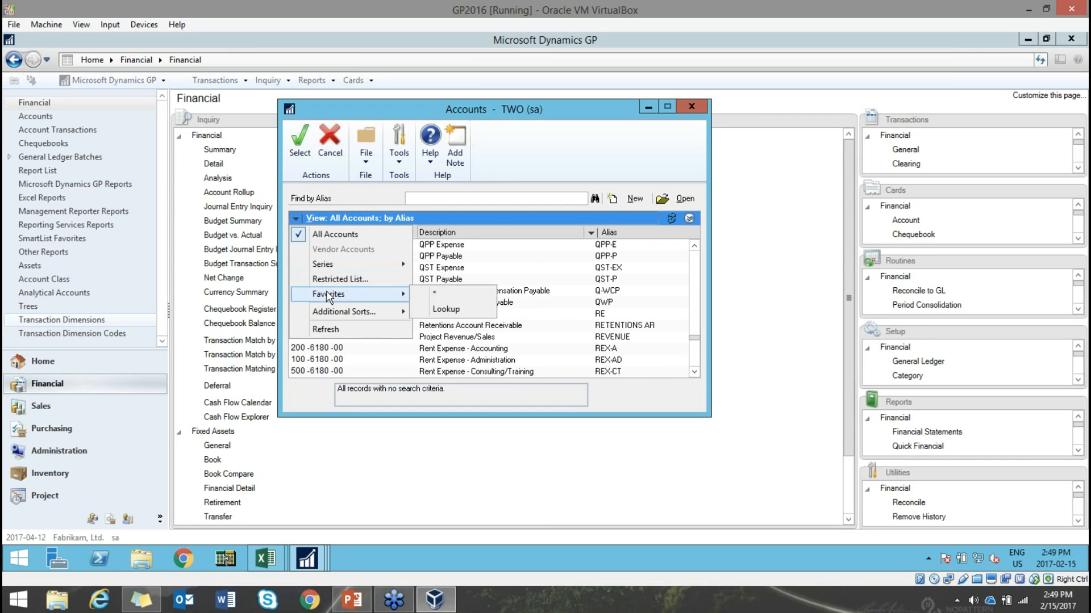
{"action": "left_click", "coordinate": [450, 314]}
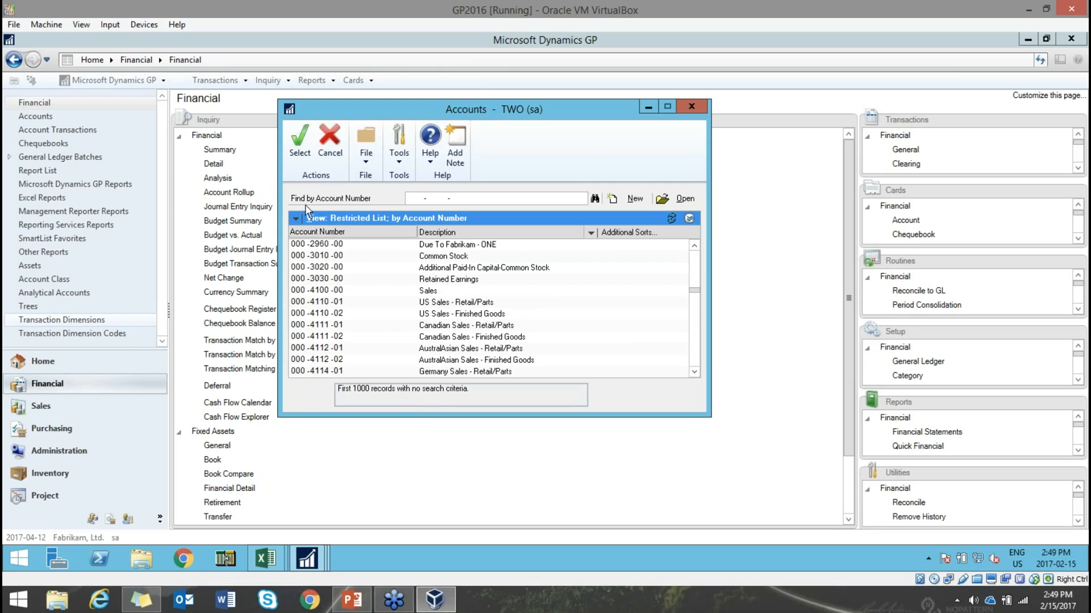
- Refresh the restricted account list and close the Accounts lookup
{"action": "left_click", "coordinate": [296, 220]}
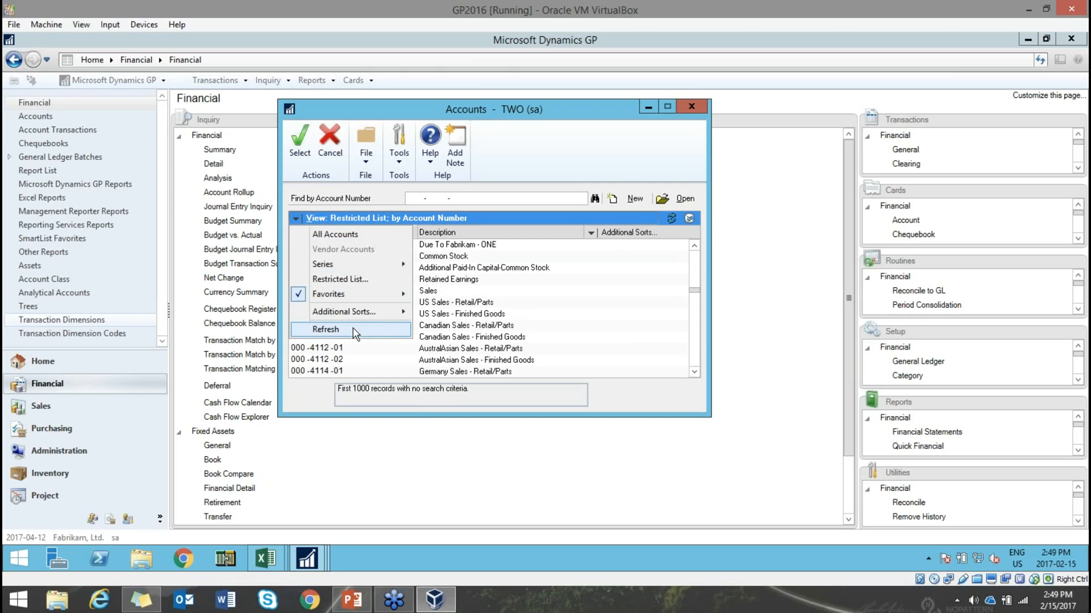
{"action": "left_click", "coordinate": [509, 303]}
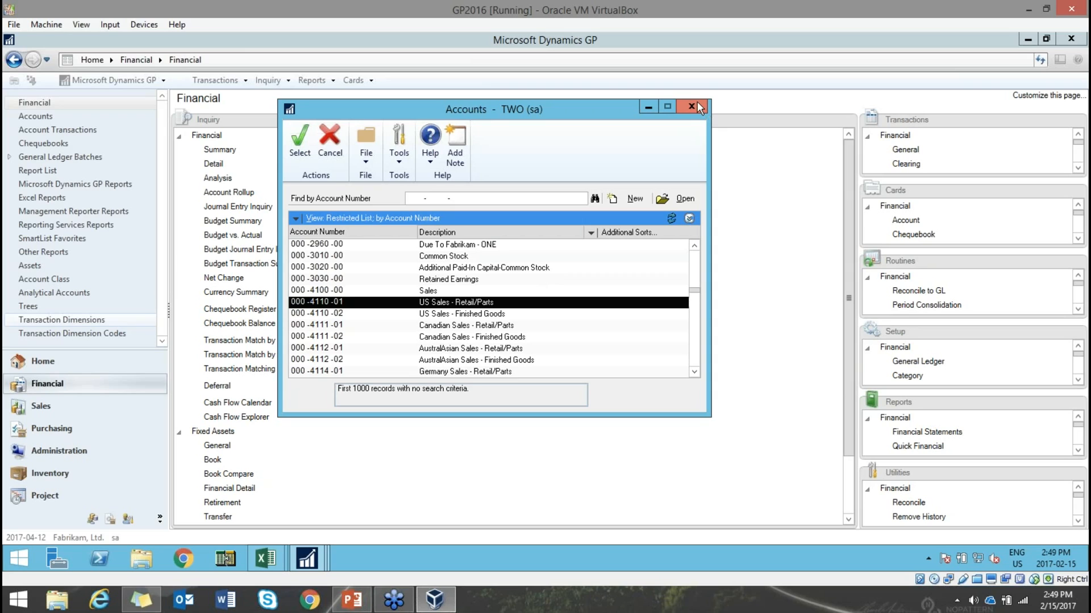
{"action": "left_click", "coordinate": [697, 103]}
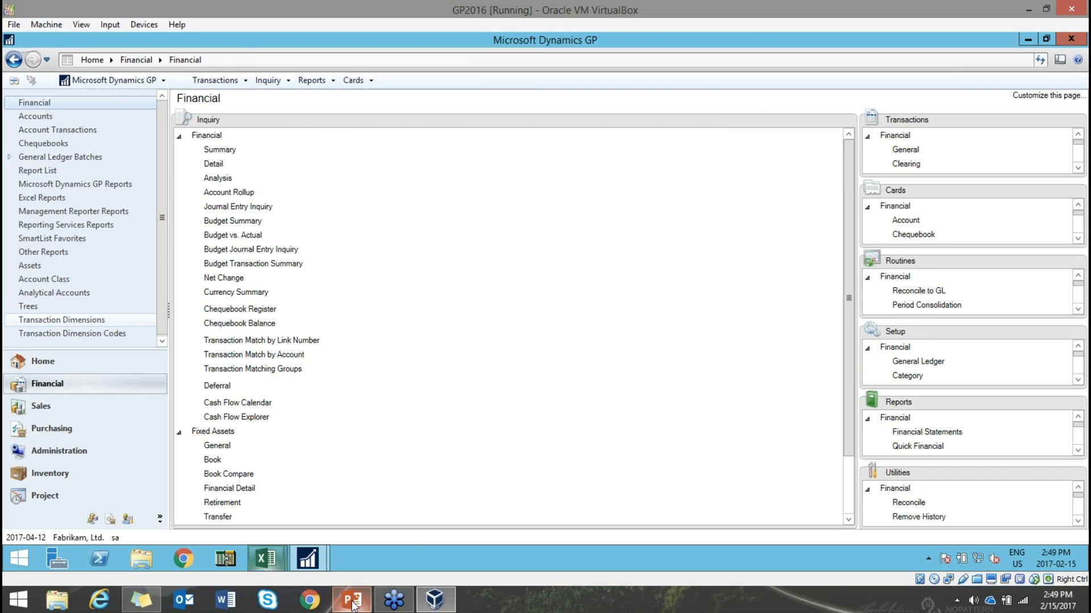
- Present PowerPoint slide 30, 'Working with the Calendar', then switch back to Dynamics GP
{"action": "mouse_move", "coordinate": [351, 599]}
{"action": "left_click", "coordinate": [175, 478]}
{"action": "left_click", "coordinate": [149, 430]}
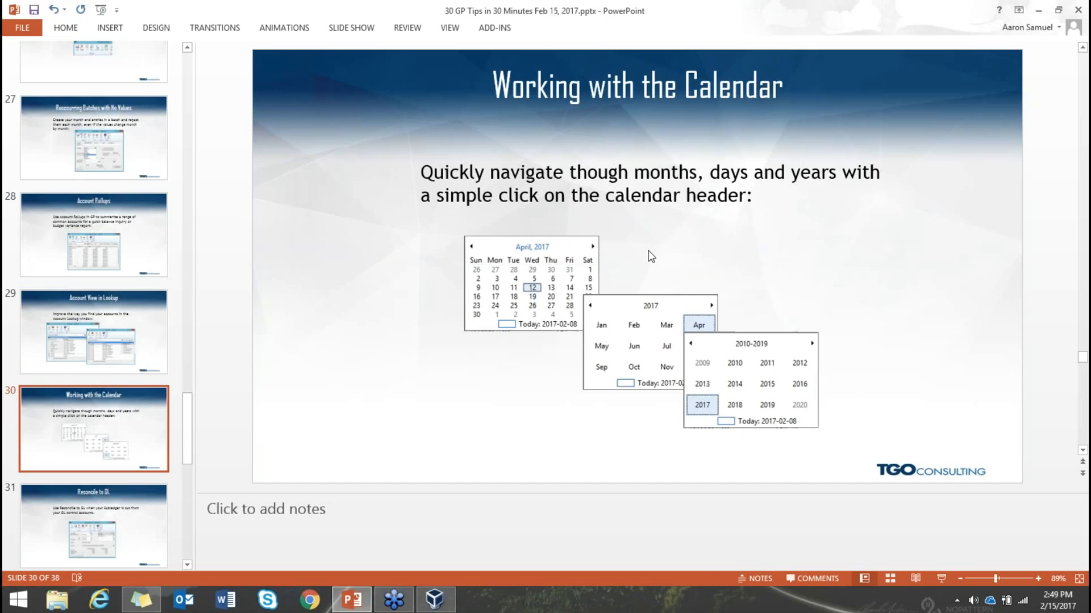
{"action": "left_click", "coordinate": [441, 605]}
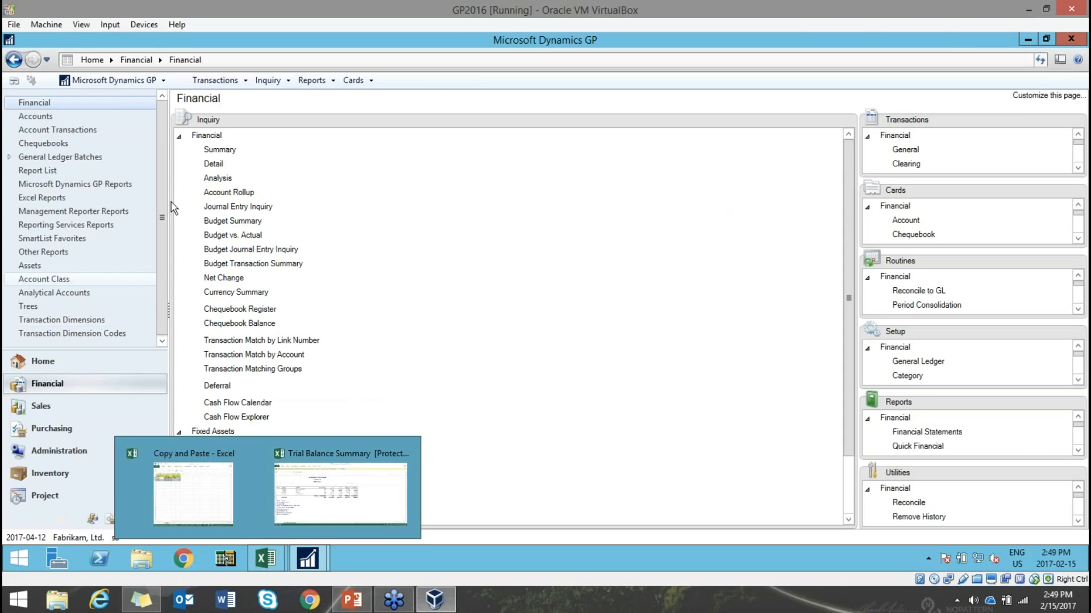
- Open the Detail Inquiry for account 000-7100-00 and its From date calendar
{"action": "left_click", "coordinate": [223, 165]}
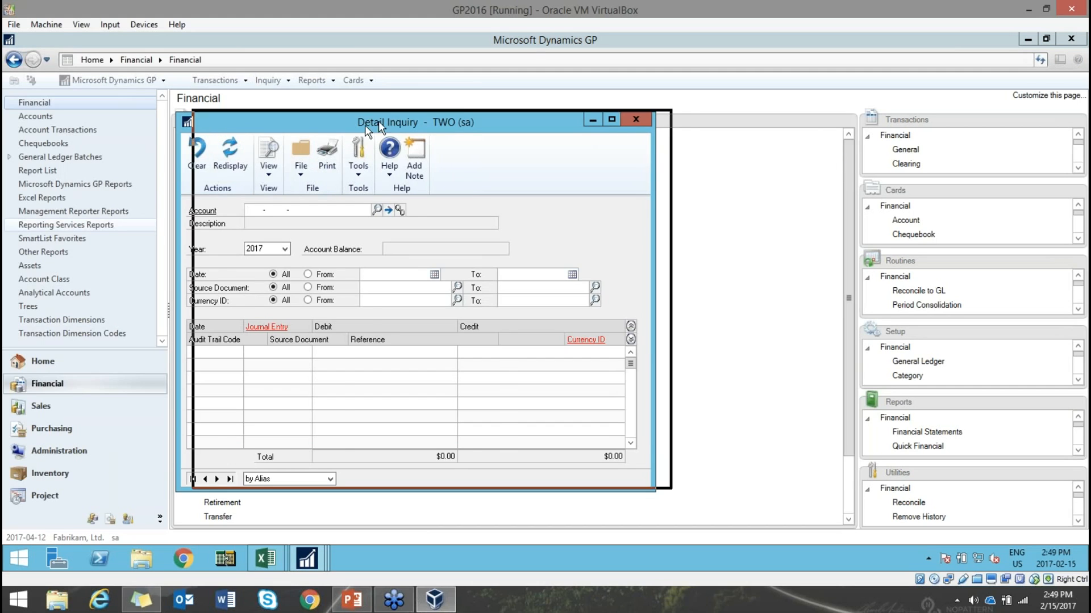
{"action": "left_click", "coordinate": [249, 471]}
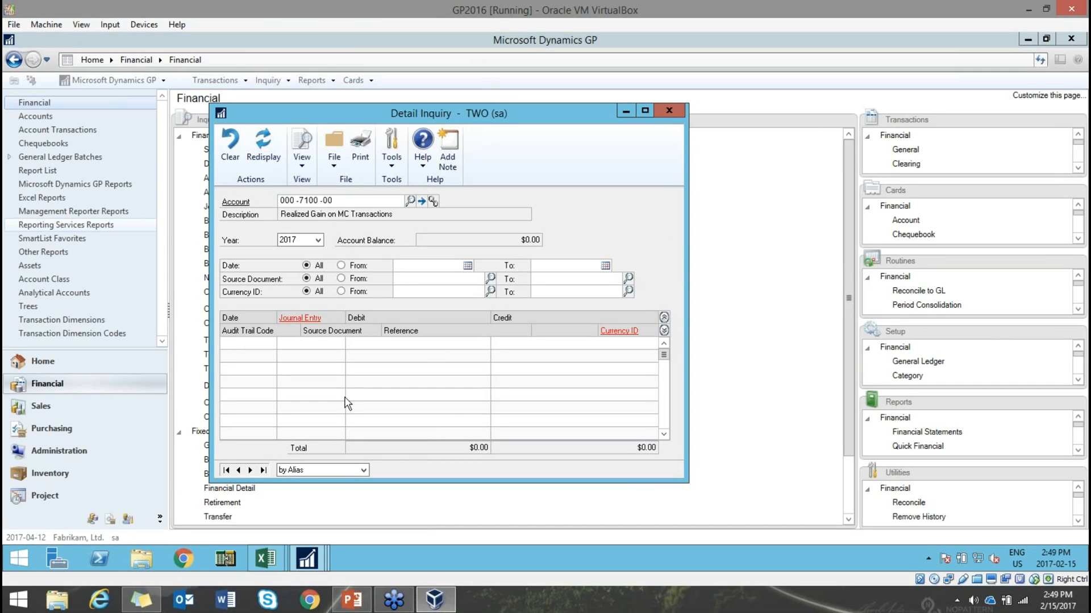
{"action": "left_click", "coordinate": [468, 267]}
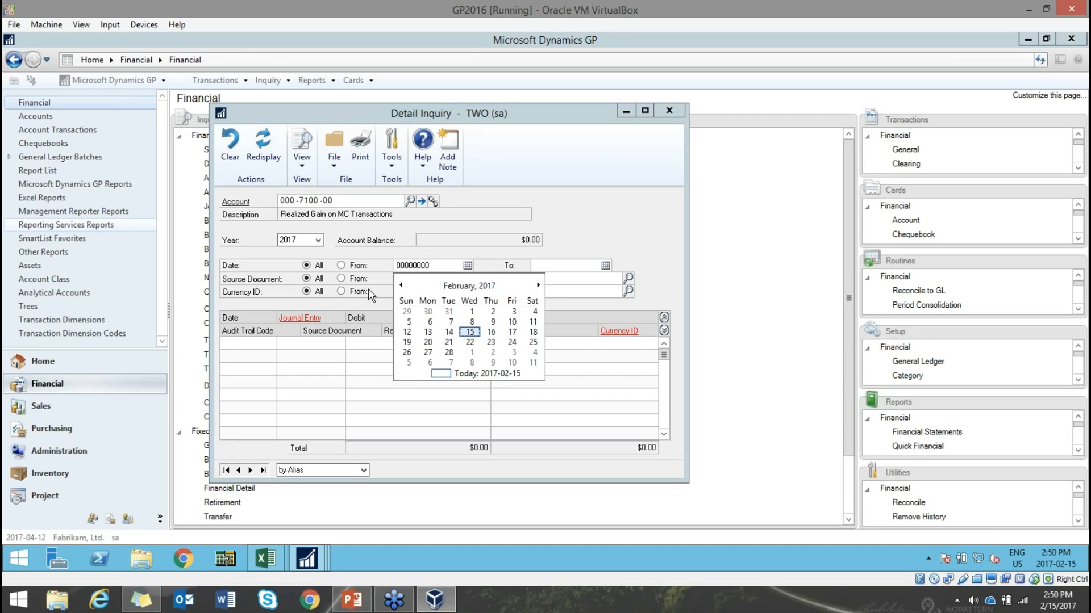
- Step the calendar back month by month into late 2015
{"action": "left_click", "coordinate": [402, 286]}
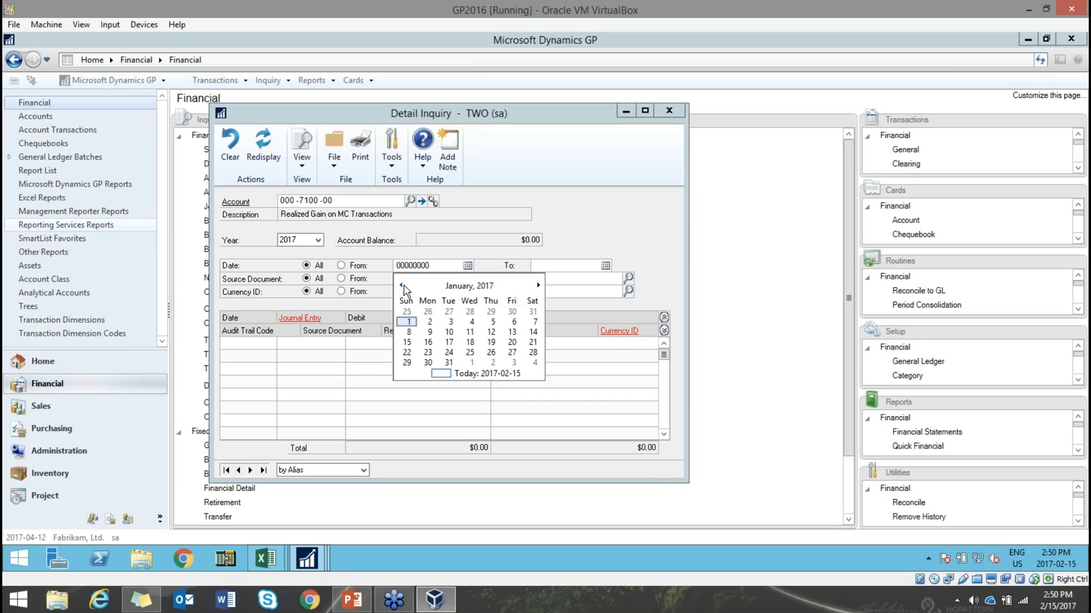
{"action": "left_click", "coordinate": [402, 285]}
{"action": "left_click", "coordinate": [402, 285]}
{"action": "left_click", "coordinate": [403, 285]}
{"action": "left_click", "coordinate": [402, 286]}
{"action": "left_click", "coordinate": [402, 286]}
{"action": "left_click", "coordinate": [402, 286]}
{"action": "left_click", "coordinate": [403, 286]}
{"action": "left_click", "coordinate": [402, 285]}
{"action": "left_click", "coordinate": [402, 286]}
{"action": "left_click", "coordinate": [403, 286]}
{"action": "left_click", "coordinate": [403, 286]}
{"action": "left_click", "coordinate": [402, 285]}
{"action": "left_click", "coordinate": [402, 286]}
{"action": "left_click", "coordinate": [402, 286]}
{"action": "left_click", "coordinate": [402, 285]}
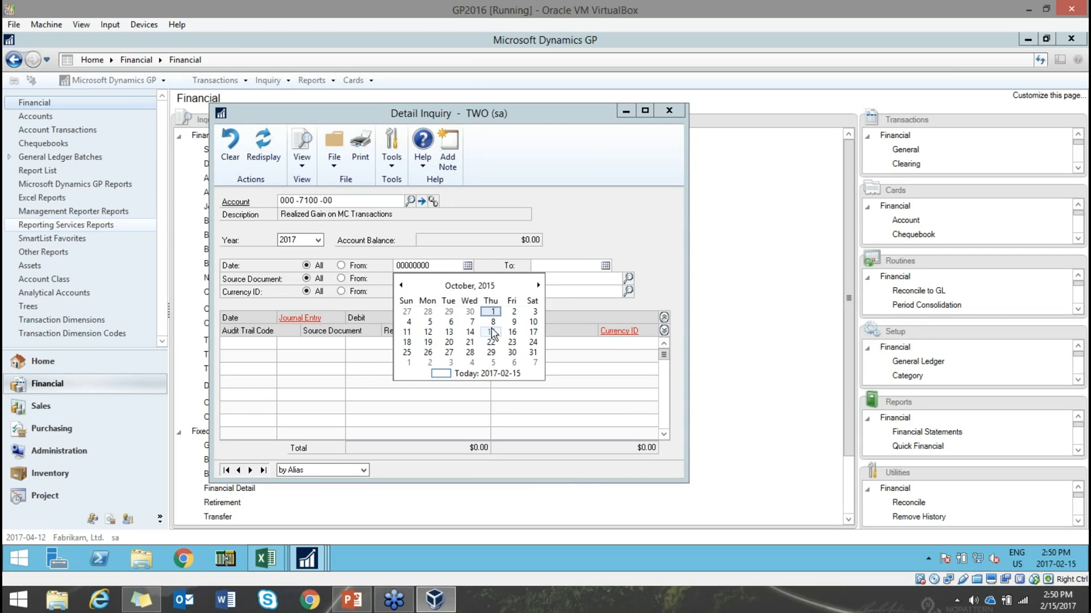
- Zoom the calendar out to months, years and decades, then pick October 4, 2016
{"action": "left_click", "coordinate": [468, 287]}
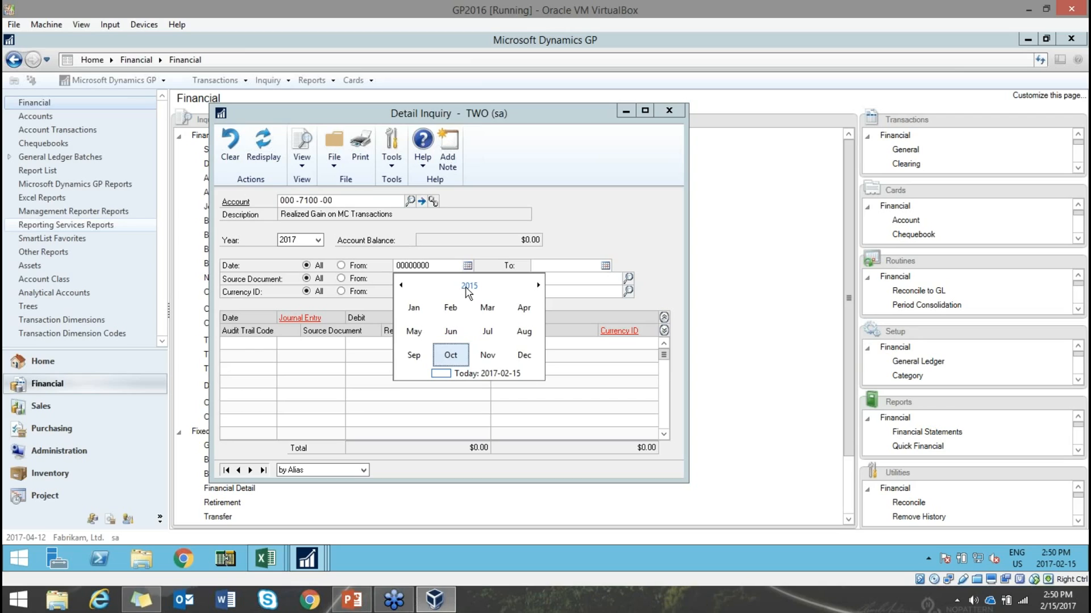
{"action": "left_click", "coordinate": [470, 286]}
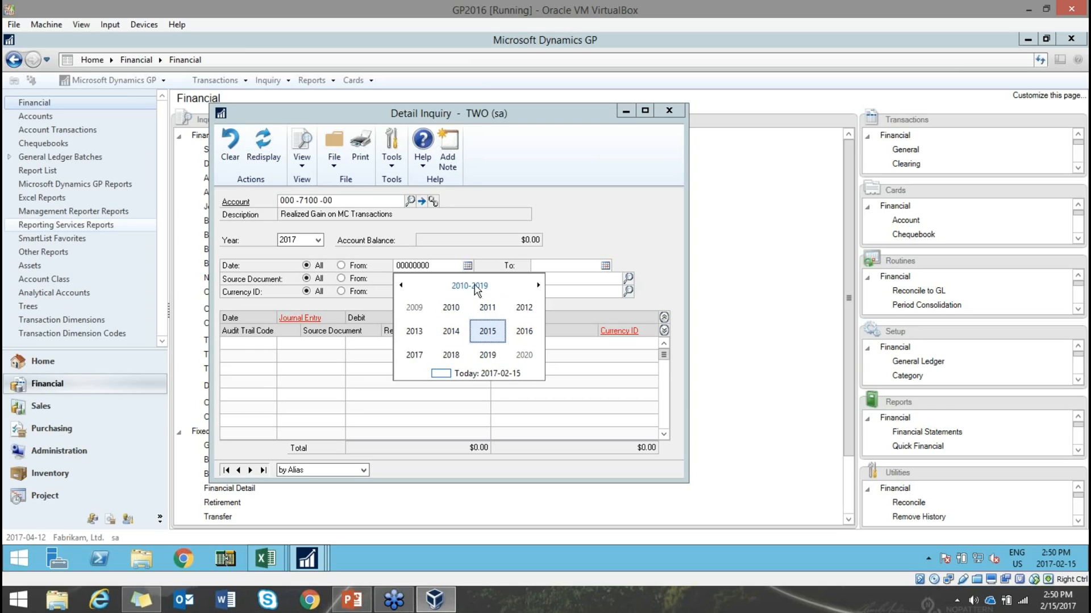
{"action": "left_click", "coordinate": [476, 289]}
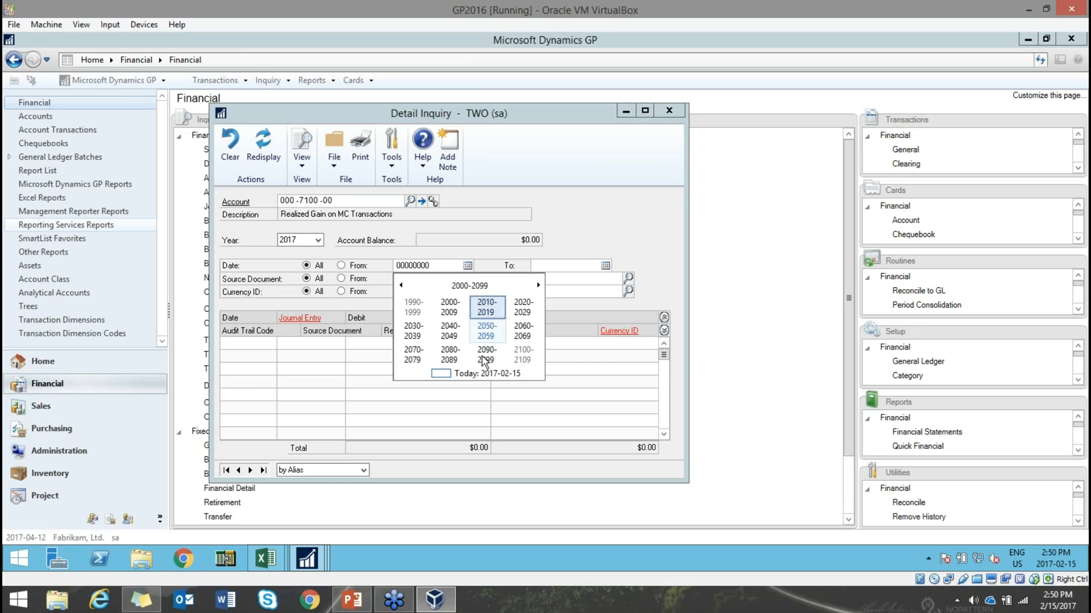
{"action": "left_click", "coordinate": [483, 307]}
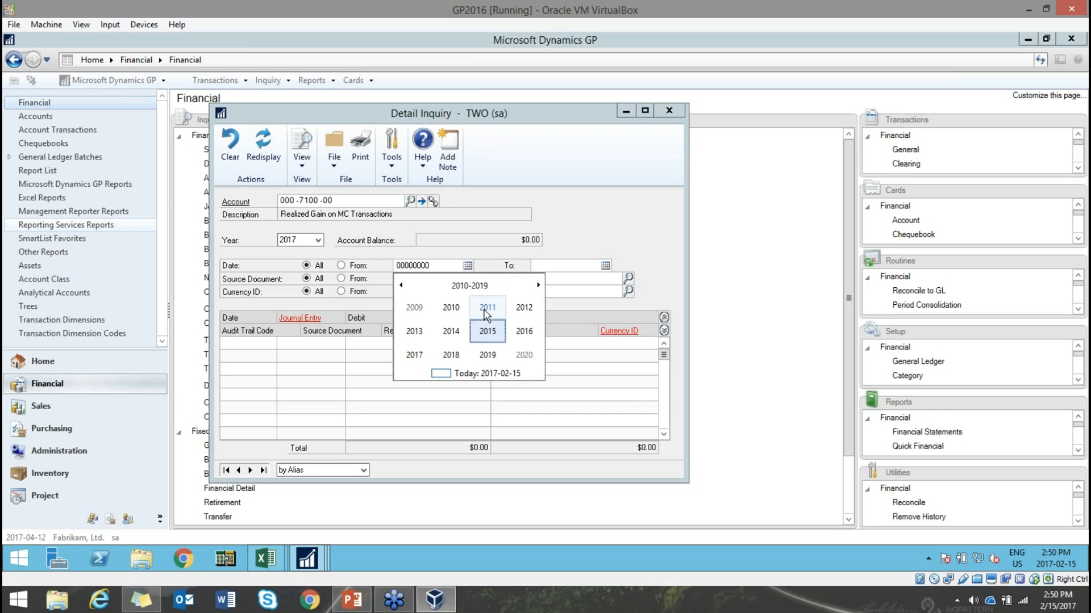
{"action": "left_click", "coordinate": [518, 332]}
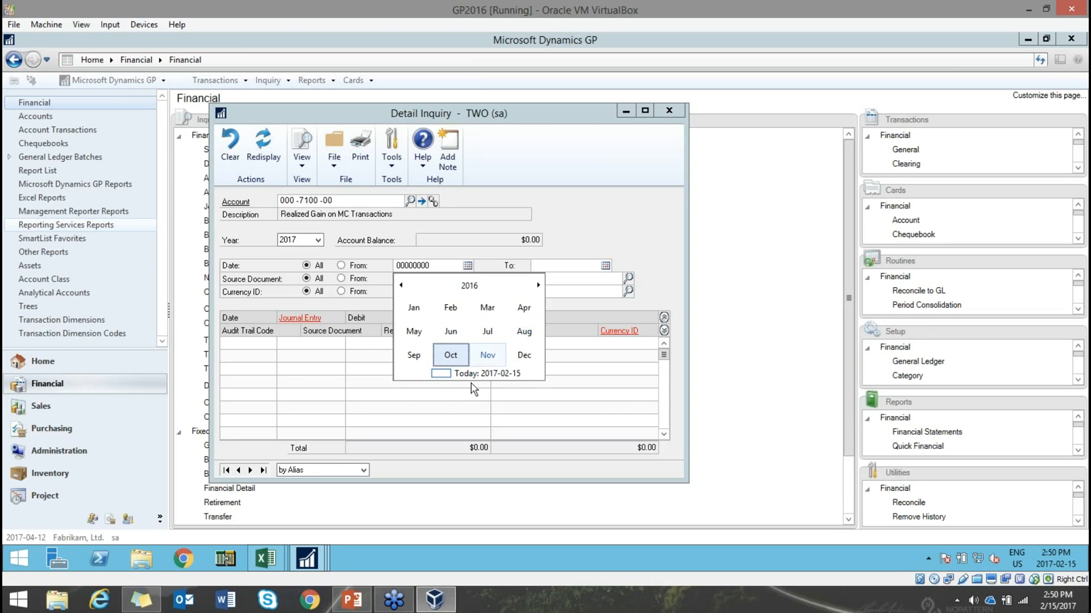
{"action": "left_click", "coordinate": [450, 355]}
{"action": "left_click", "coordinate": [448, 326]}
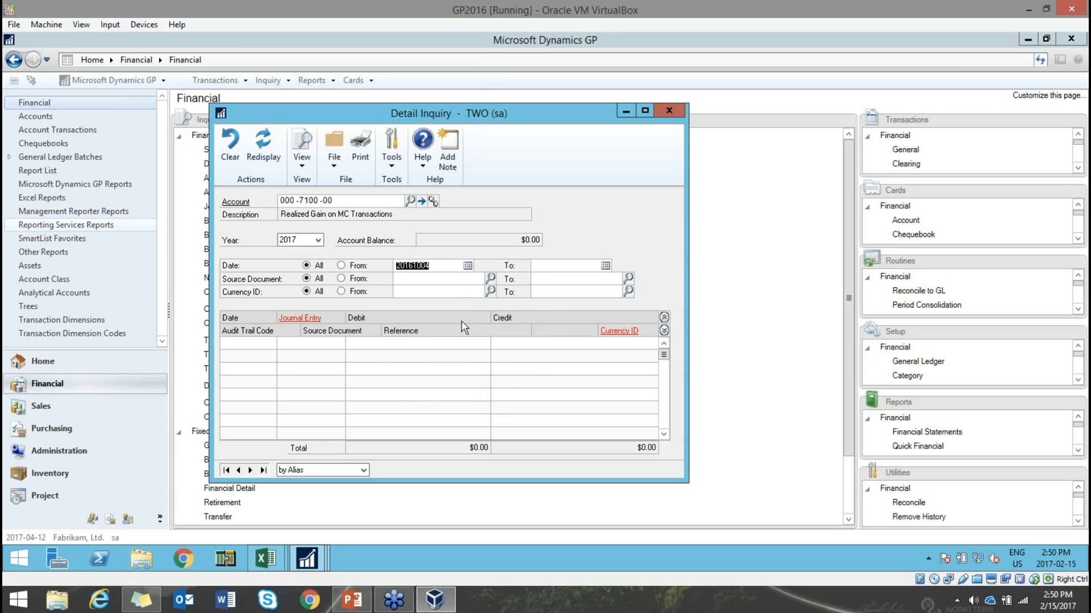
- Set the From date to today, 2017-02-15, and close the Detail Inquiry
{"action": "left_click", "coordinate": [468, 266]}
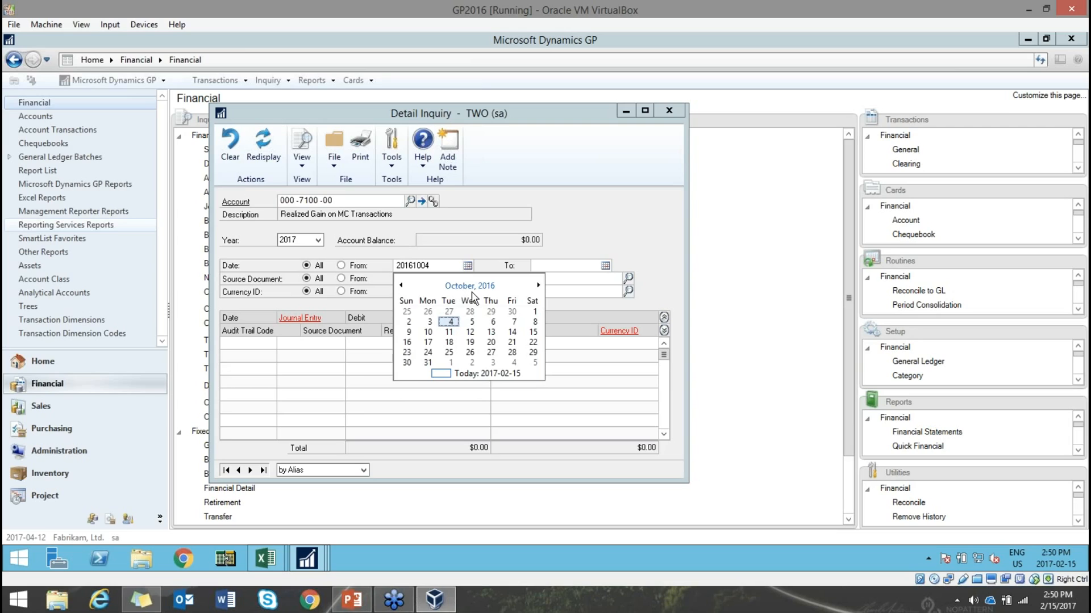
{"action": "left_click", "coordinate": [474, 375]}
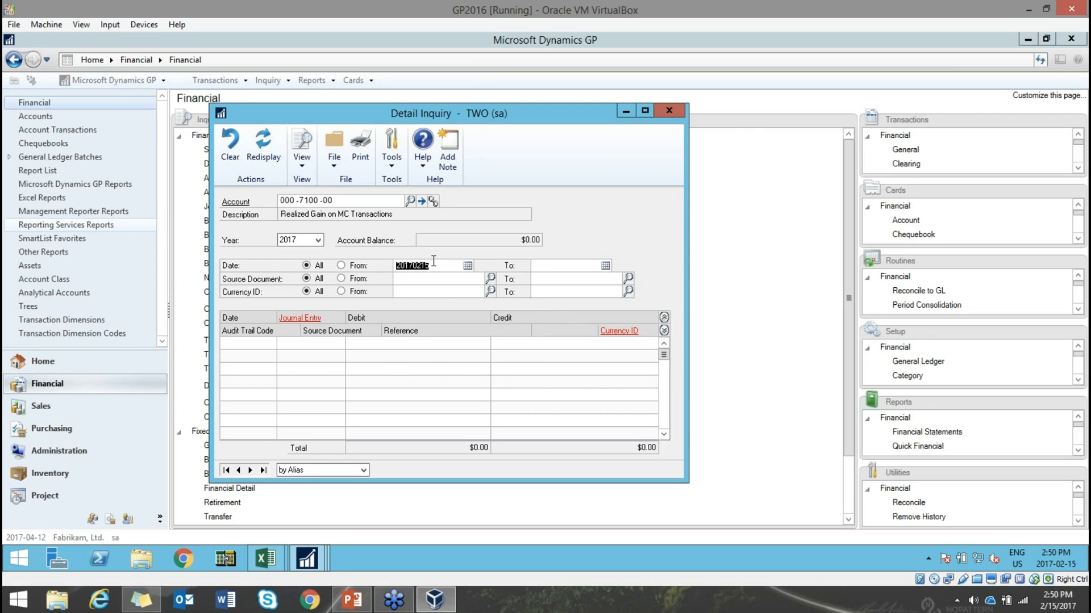
{"action": "left_click", "coordinate": [671, 113]}
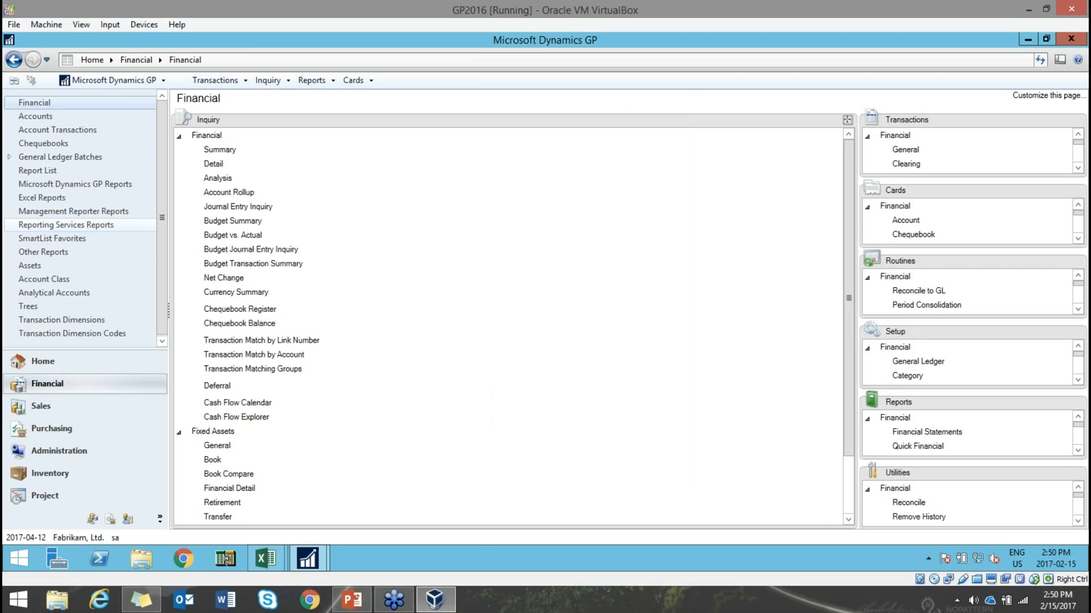
- Present PowerPoint slide 31, 'Reconcile to GL', then switch back to Dynamics GP
{"action": "left_click", "coordinate": [351, 600]}
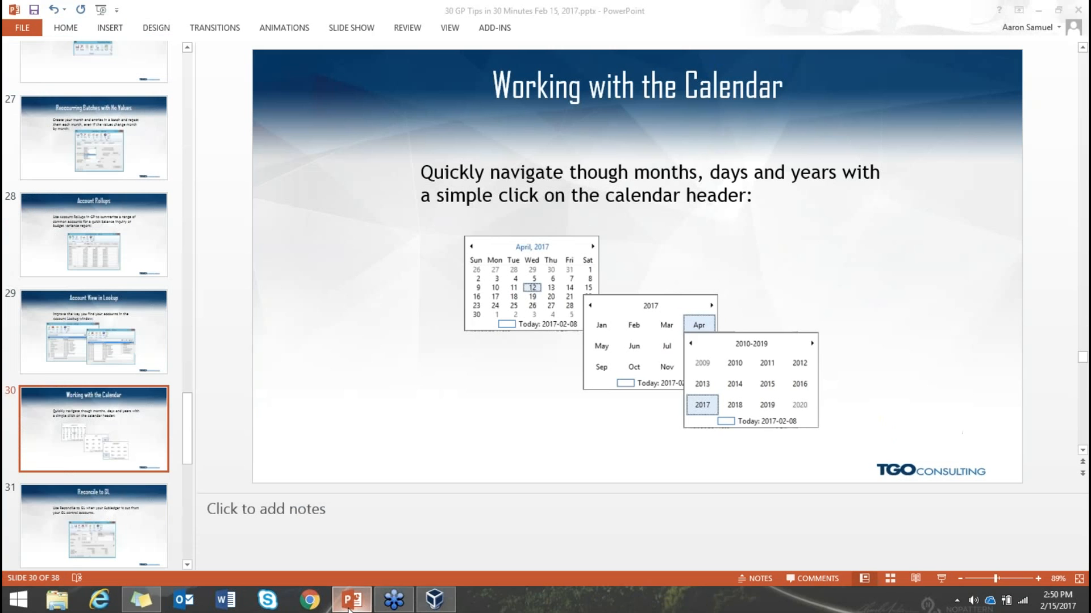
{"action": "left_click", "coordinate": [151, 517]}
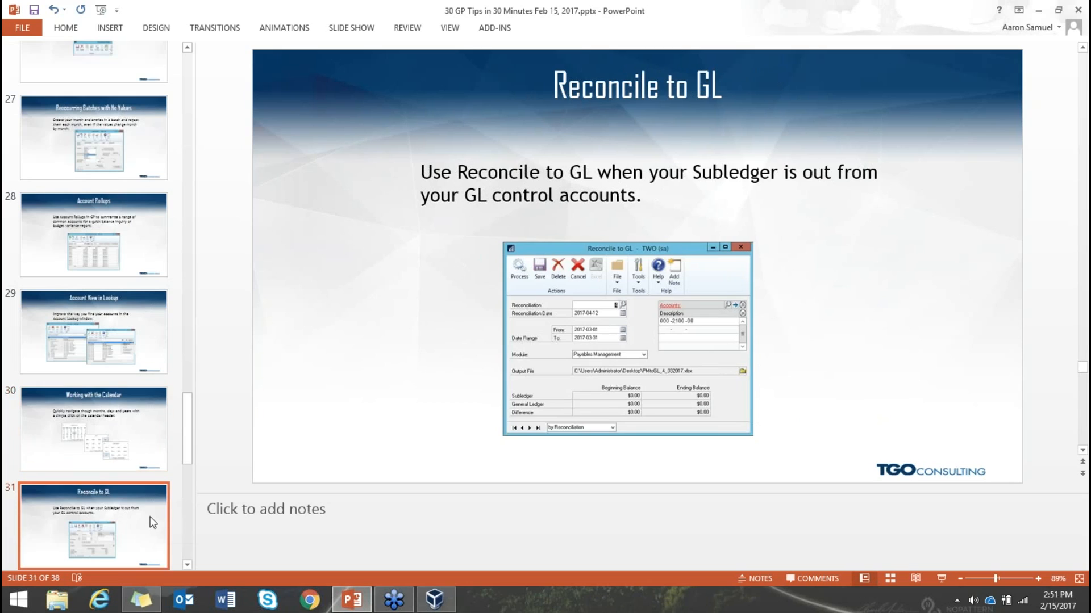
{"action": "scroll", "coordinate": [152, 516], "scroll_direction": "down", "scroll_amount": 4}
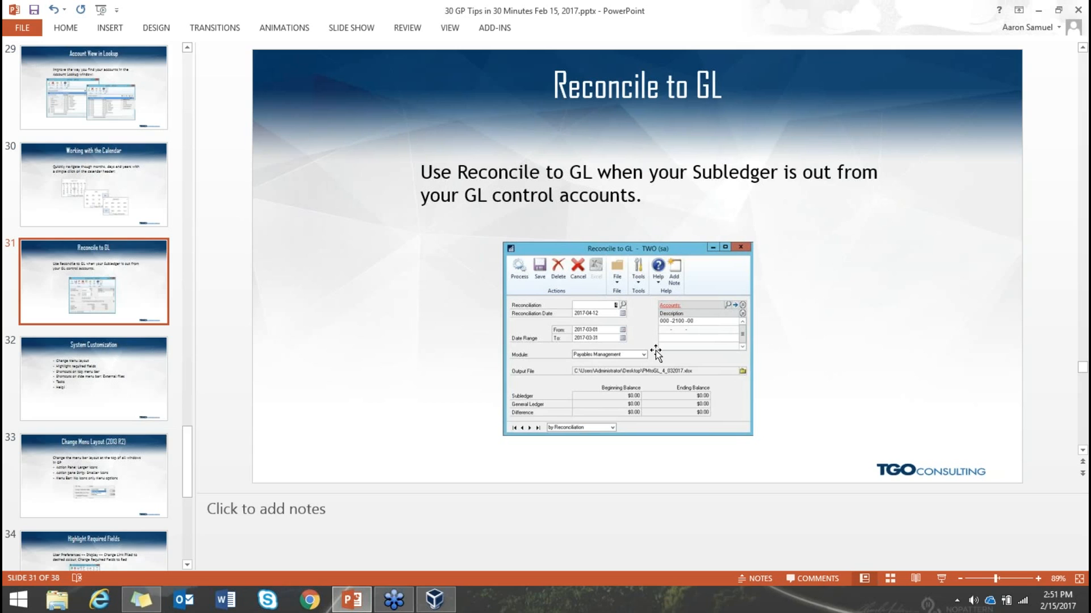
{"action": "left_click", "coordinate": [434, 599]}
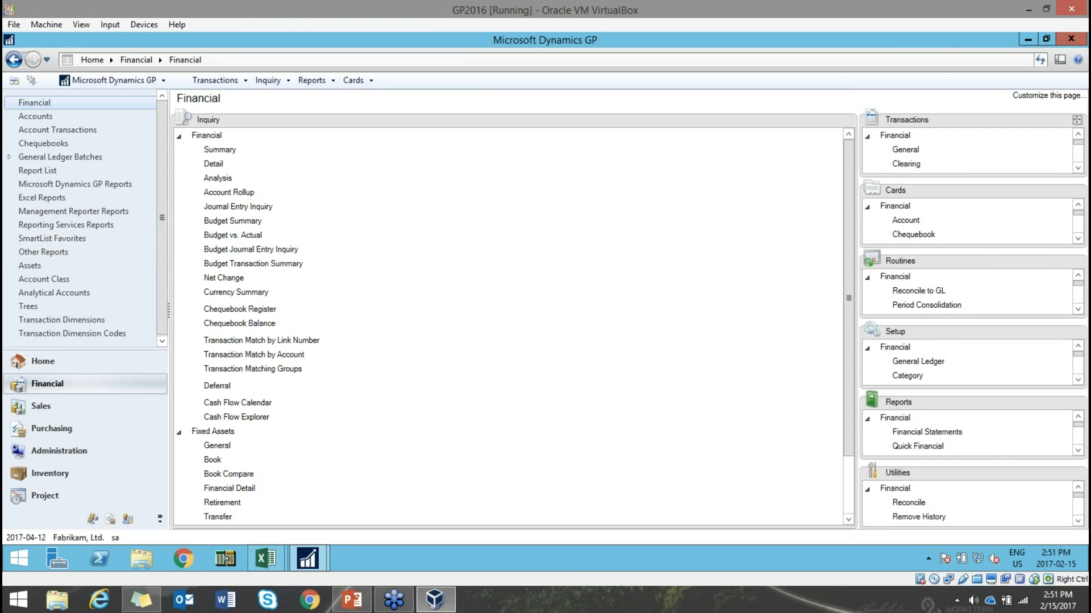
- Move the Routines list into the main pane and open Reconcile to GL
{"action": "left_click_drag", "start_coordinate": [937, 262], "coordinate": [511, 262]}
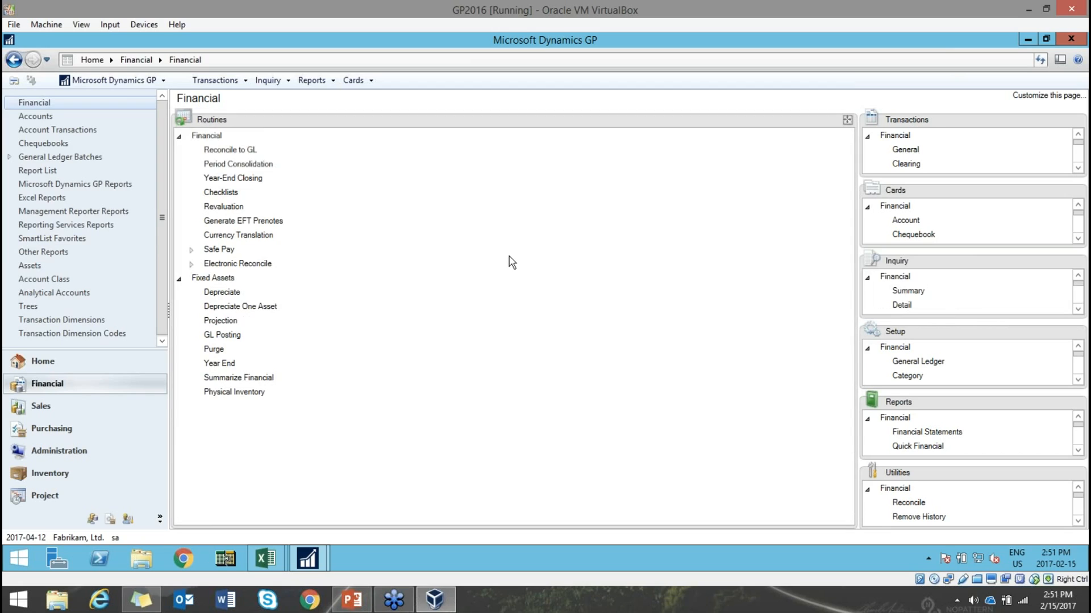
{"action": "left_click", "coordinate": [229, 150]}
{"action": "left_click_drag", "start_coordinate": [375, 104], "coordinate": [495, 108]}
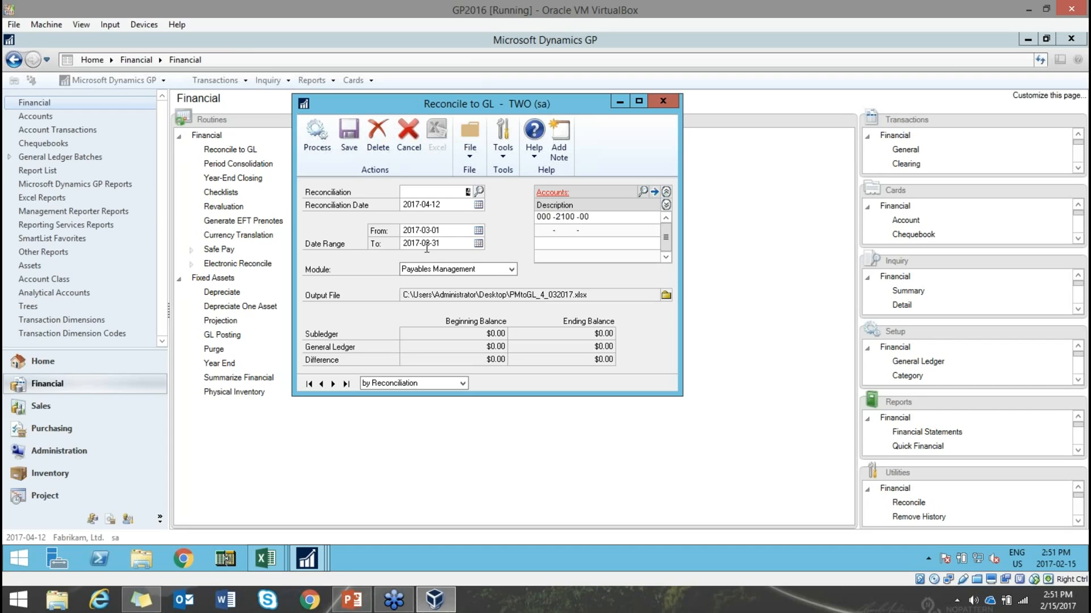
- Set the From date to January 1, 2017 and keep Payables Management as the module
{"action": "left_click", "coordinate": [478, 230]}
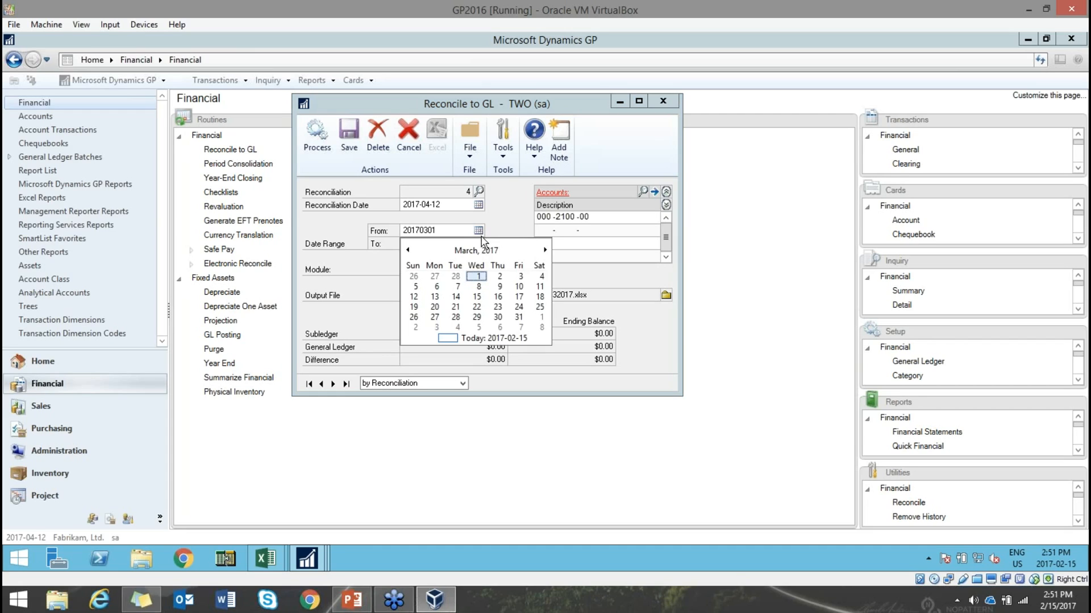
{"action": "left_click", "coordinate": [408, 250]}
{"action": "left_click", "coordinate": [408, 250]}
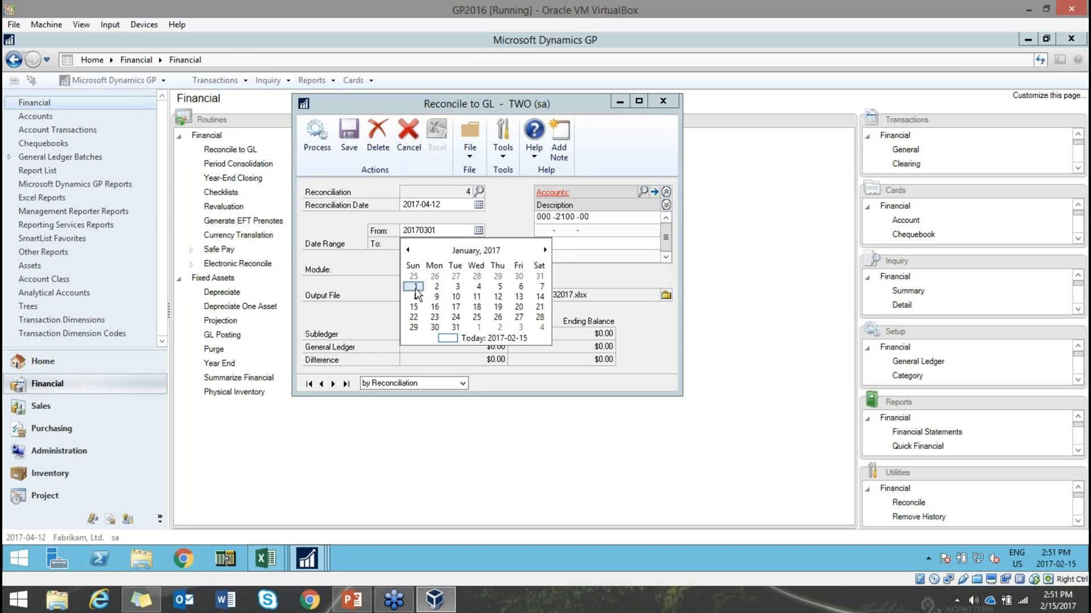
{"action": "left_click", "coordinate": [414, 276]}
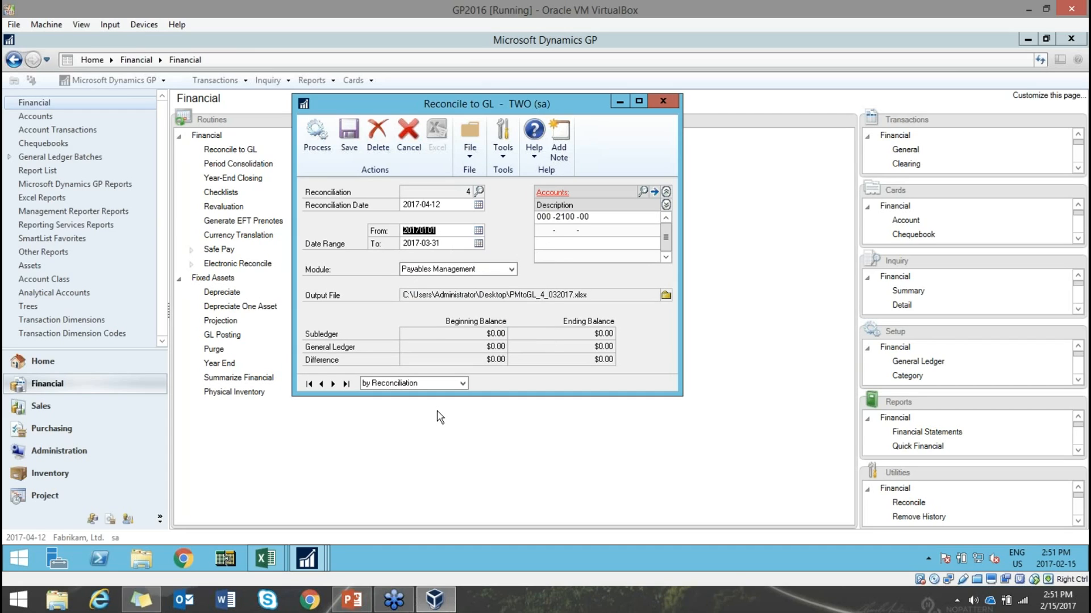
{"action": "left_click", "coordinate": [455, 270]}
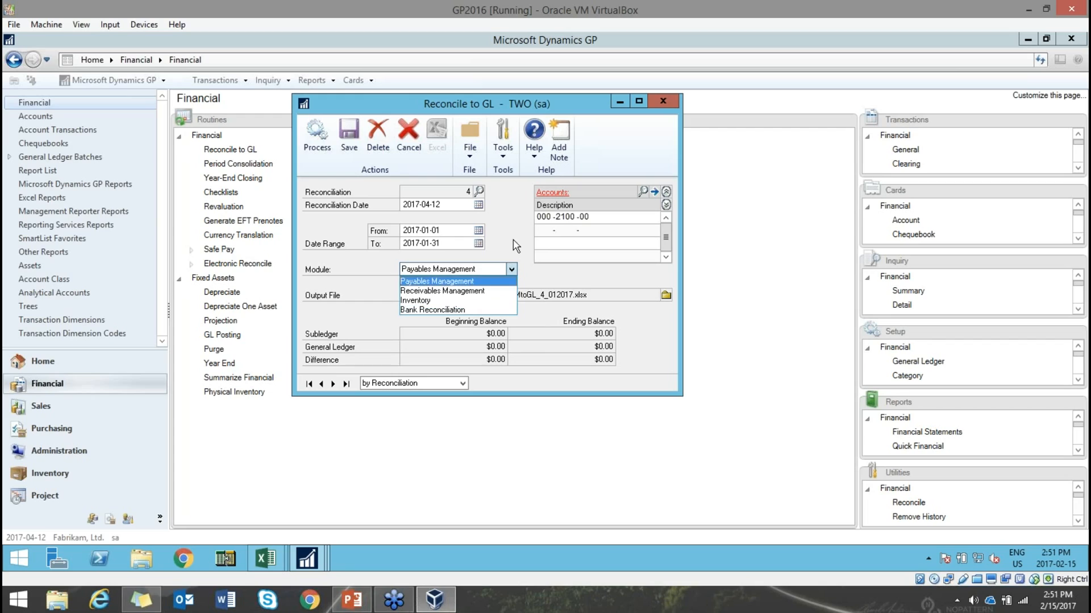
{"action": "left_click", "coordinate": [510, 269]}
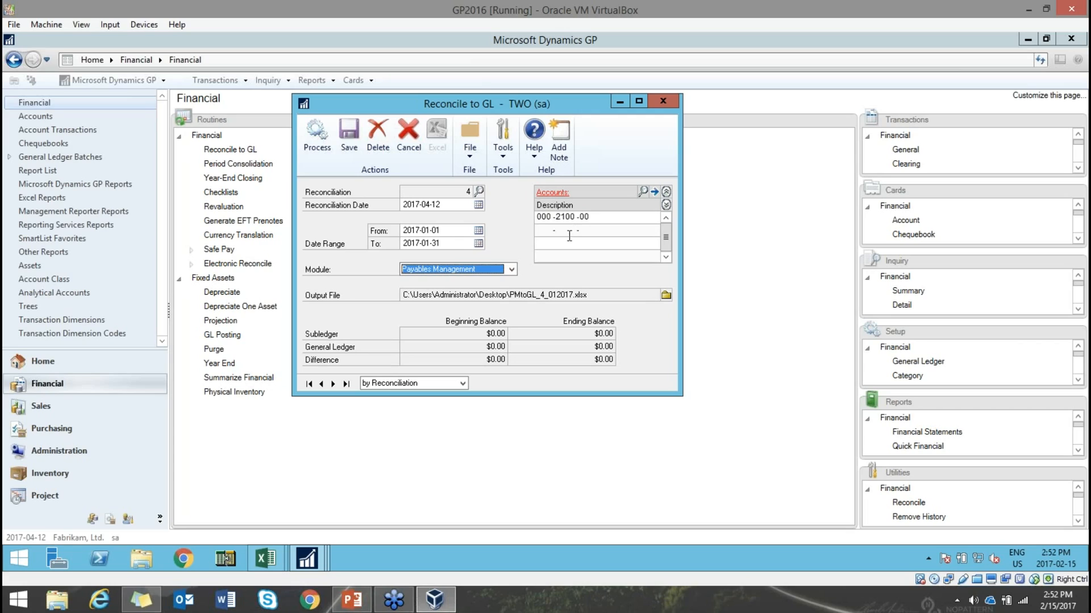
{"action": "left_click", "coordinate": [542, 231]}
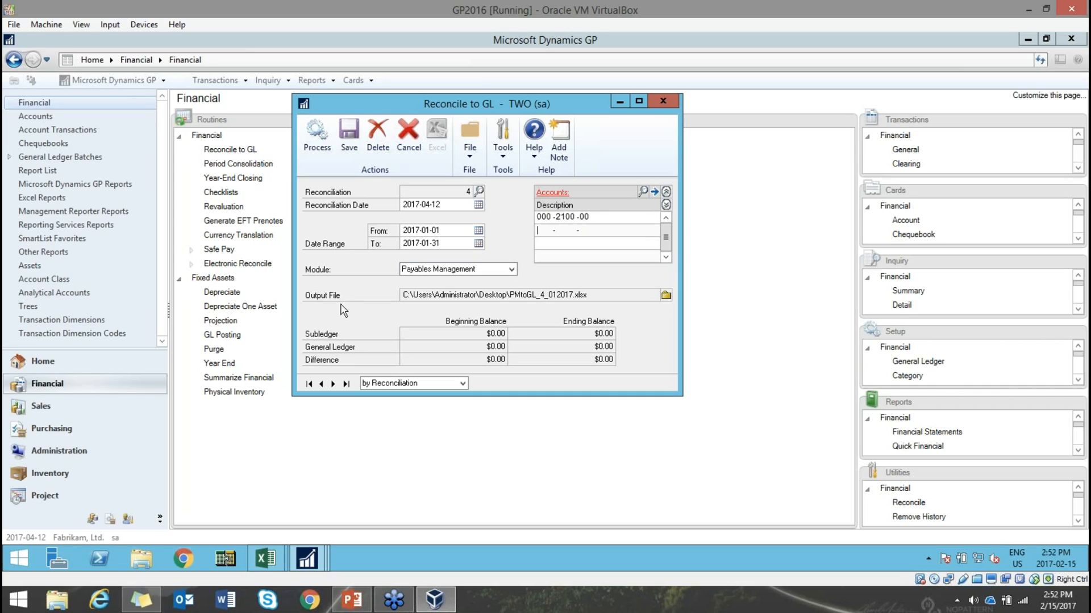
- Save the reconciliation output as PMtoGL_4_012017.xlsx on the Desktop and process it into Excel
{"action": "left_click", "coordinate": [664, 292]}
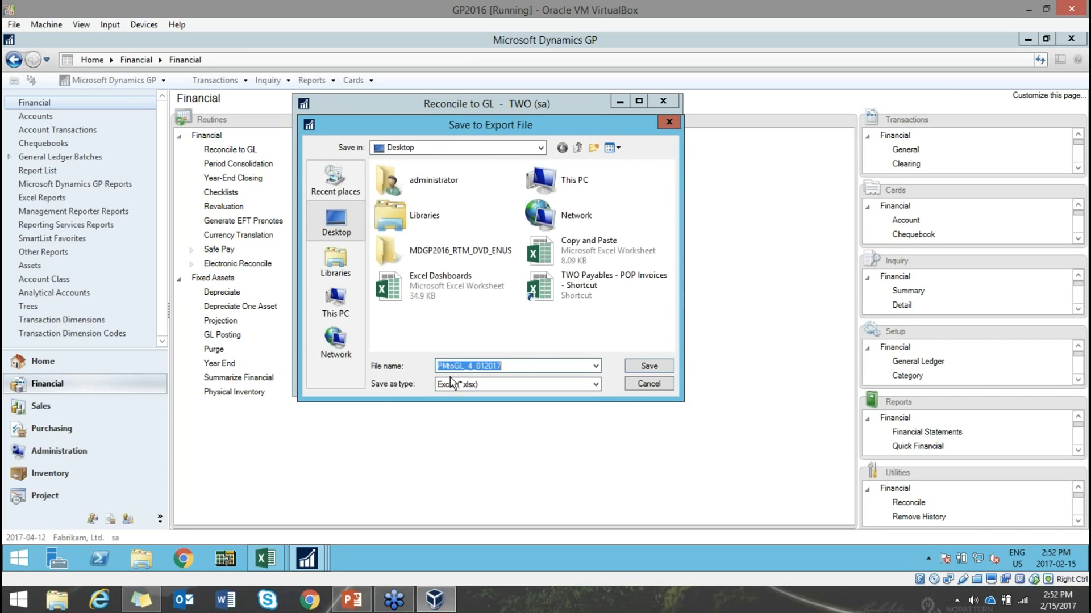
{"action": "left_click", "coordinate": [631, 369]}
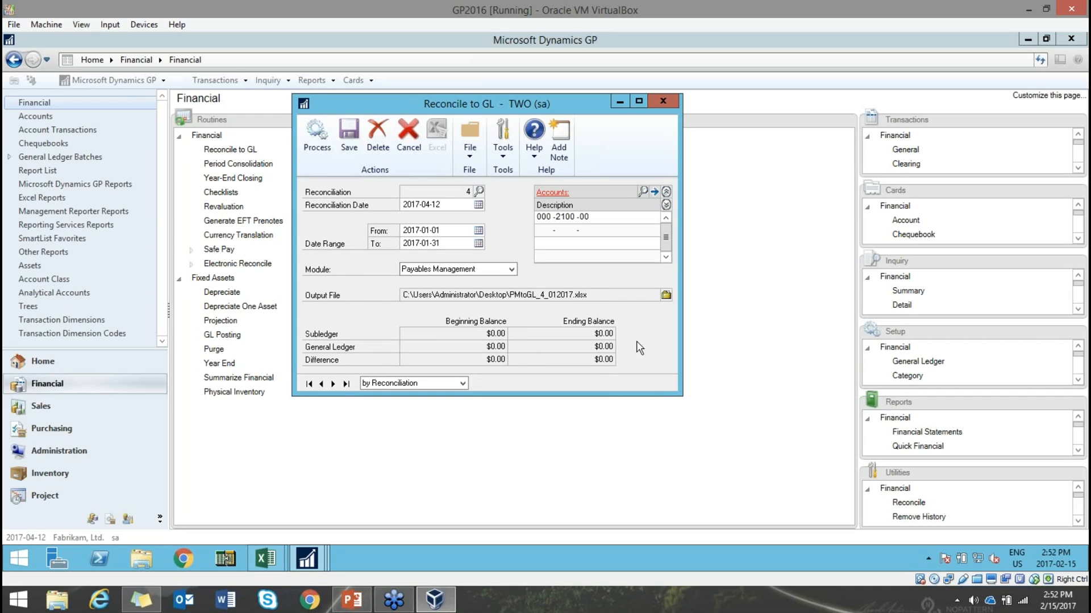
{"action": "left_click", "coordinate": [320, 135]}
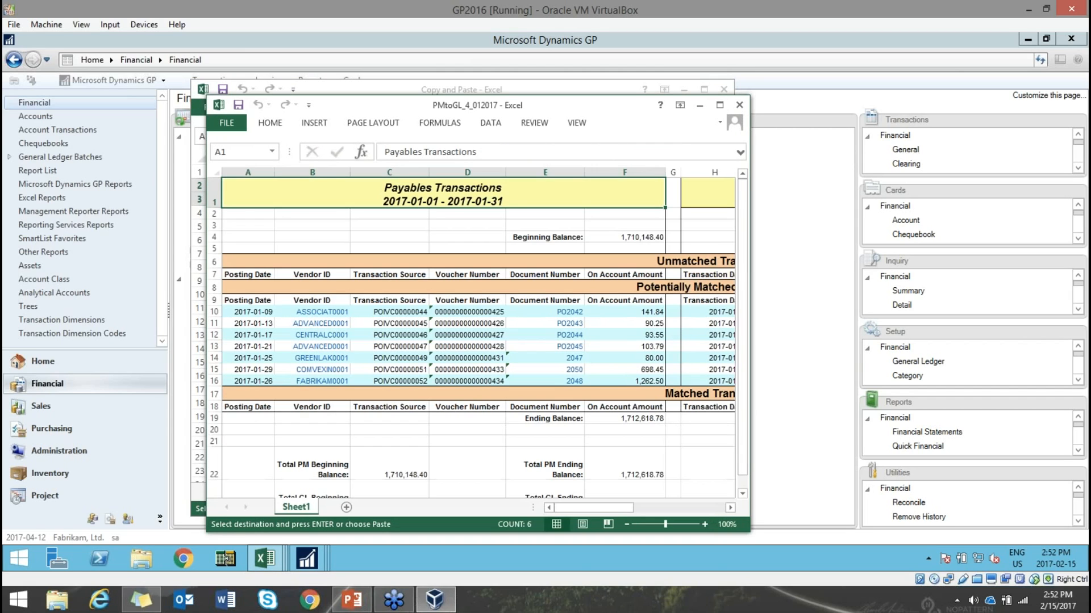
- Maximize PMtoGL_4_012017.xlsx and review its Matched, Potentially Matched and Unmatched Transactions sections
{"action": "left_click", "coordinate": [719, 105]}
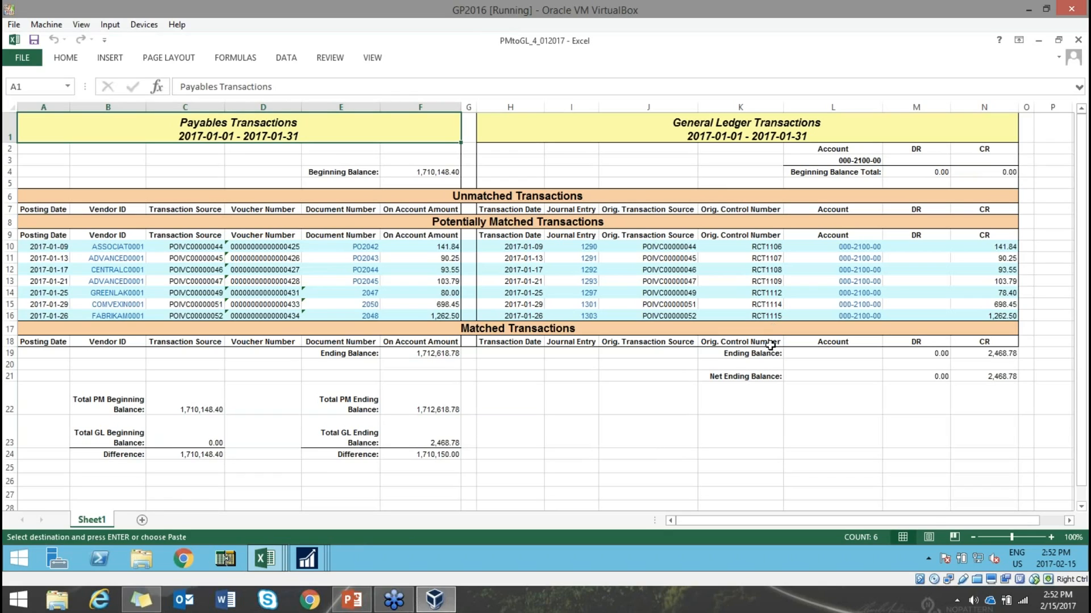
{"action": "left_click", "coordinate": [472, 328]}
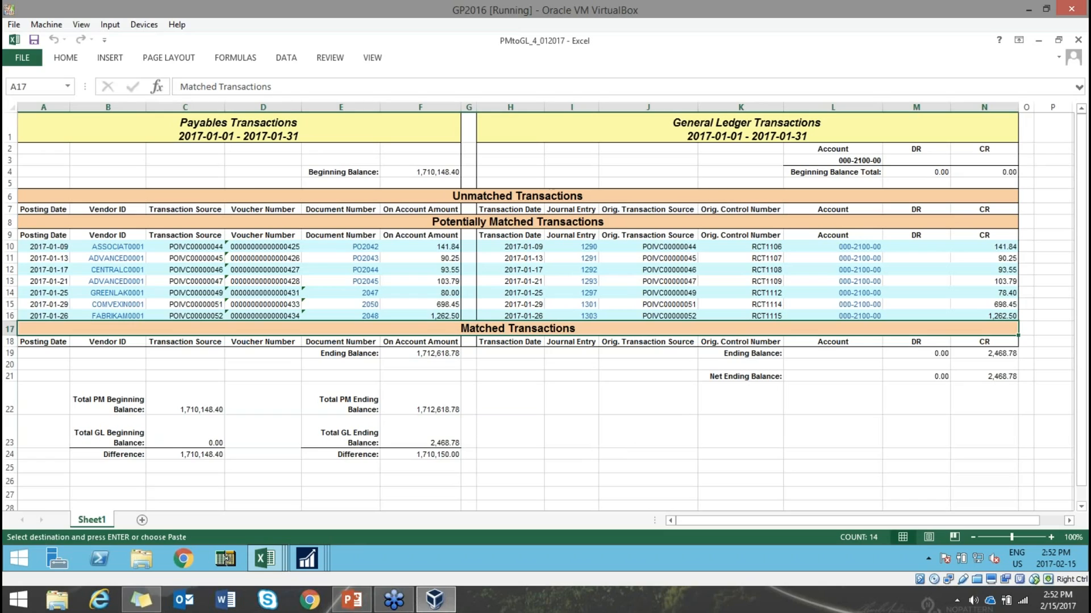
{"action": "left_click", "coordinate": [476, 222]}
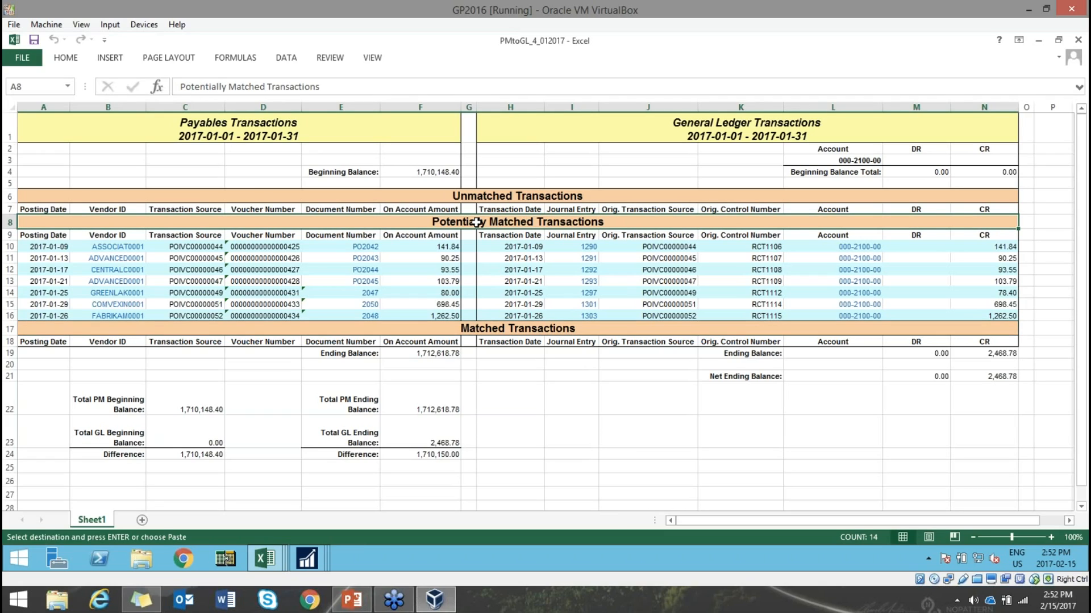
{"action": "left_click", "coordinate": [472, 192]}
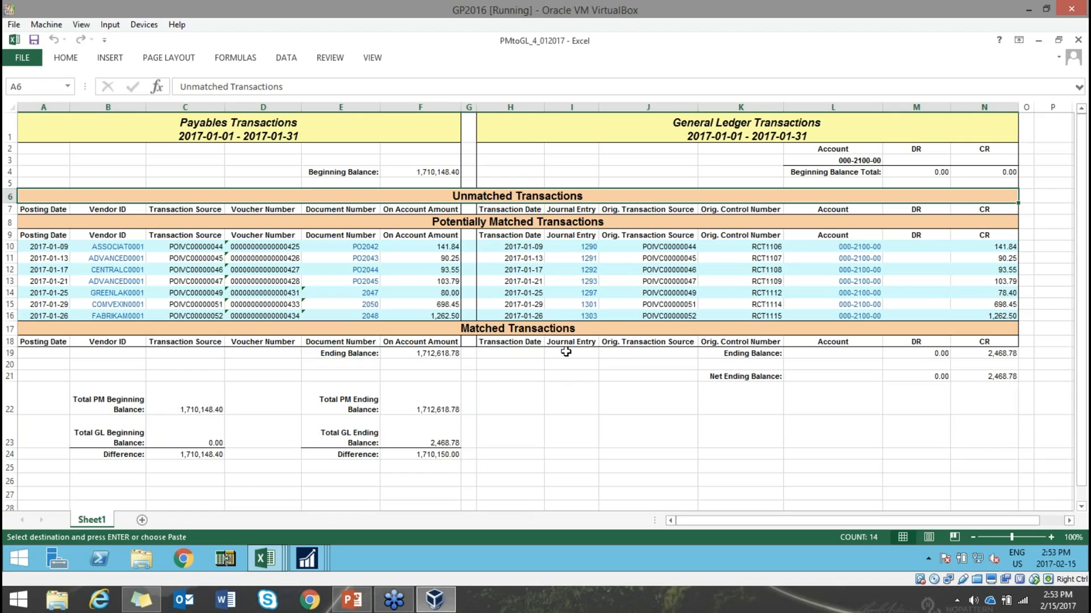
- Drill back from journal entry 1291 into its Dynamics GP Journal Entry Inquiry, allowing the security notice
{"action": "left_click", "coordinate": [593, 261]}
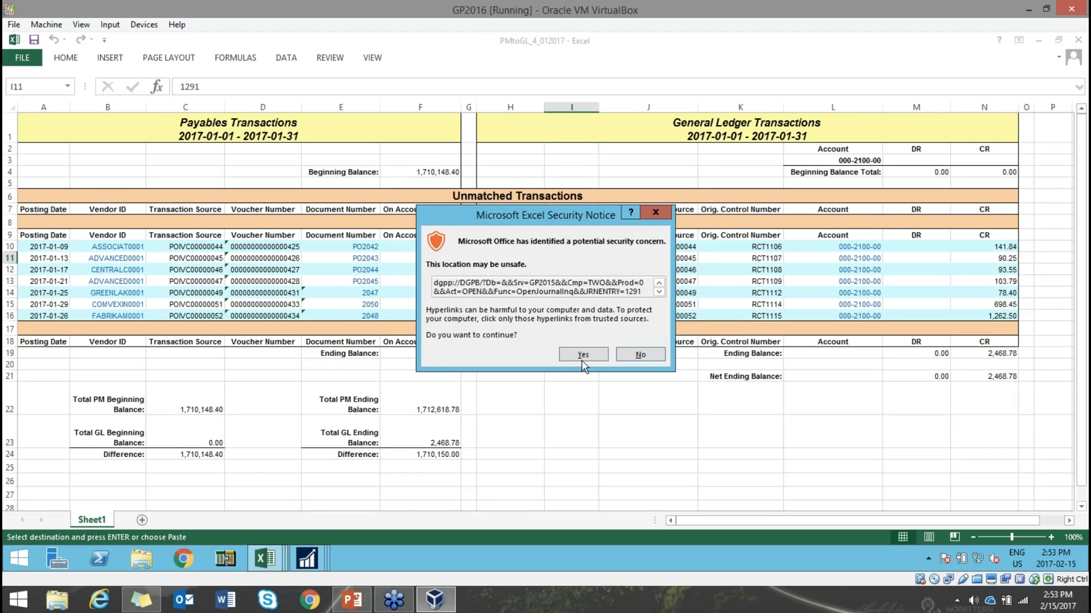
{"action": "left_click", "coordinate": [582, 357]}
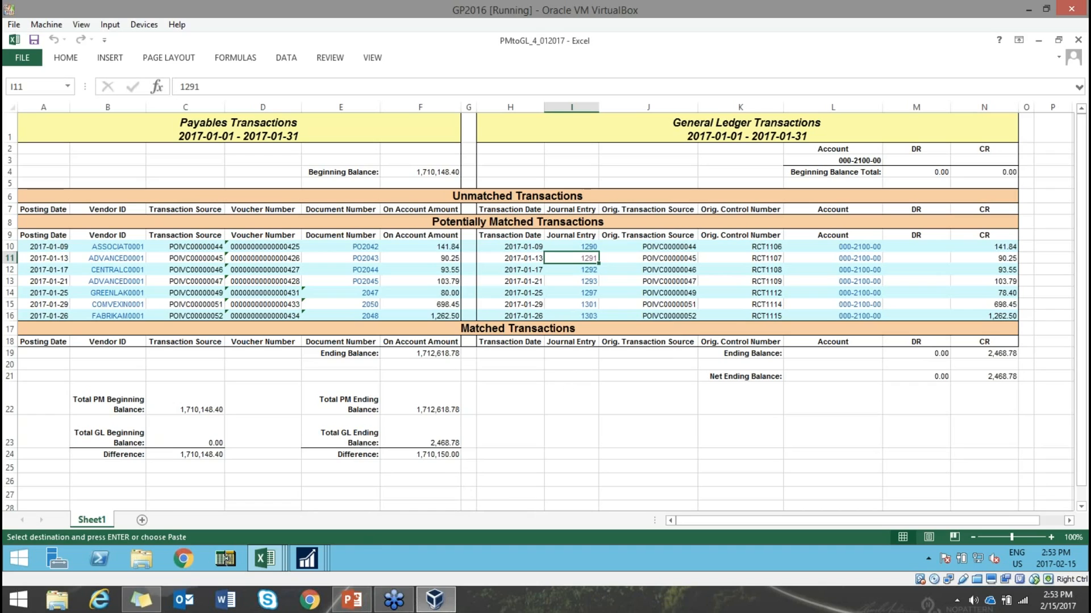
{"action": "mouse_move", "coordinate": [307, 568]}
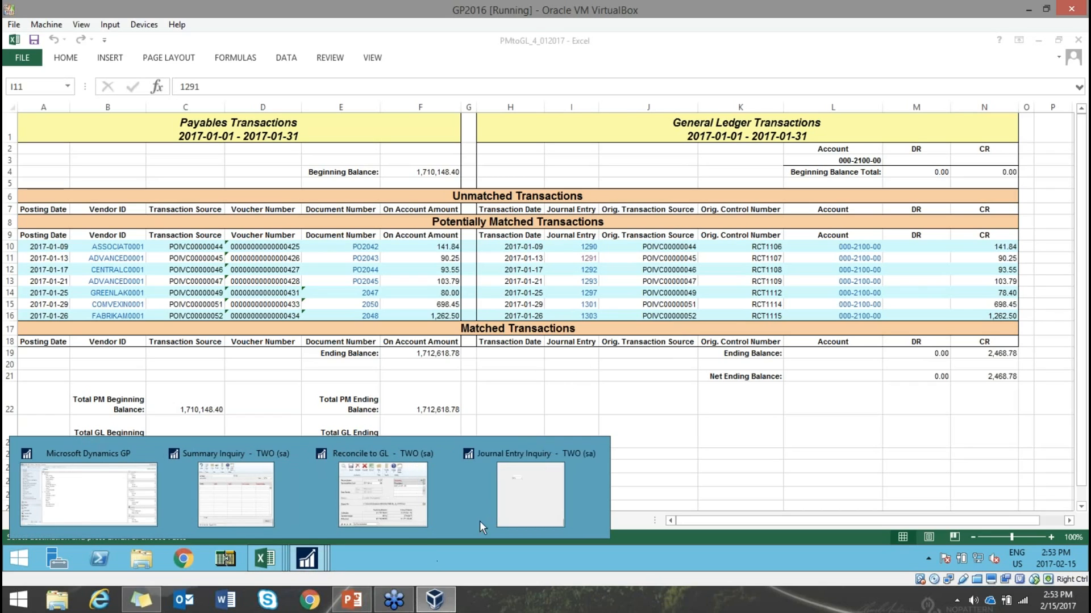
{"action": "left_click", "coordinate": [533, 498]}
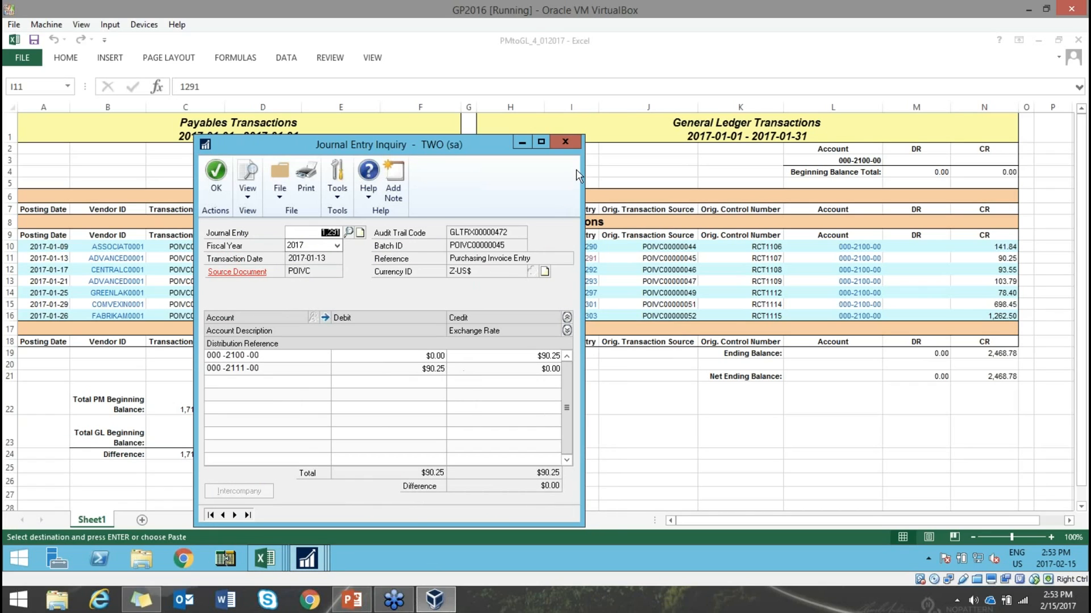
- Close the entry 1291 inquiry and restore the Excel report to a smaller window
{"action": "left_click", "coordinate": [570, 146]}
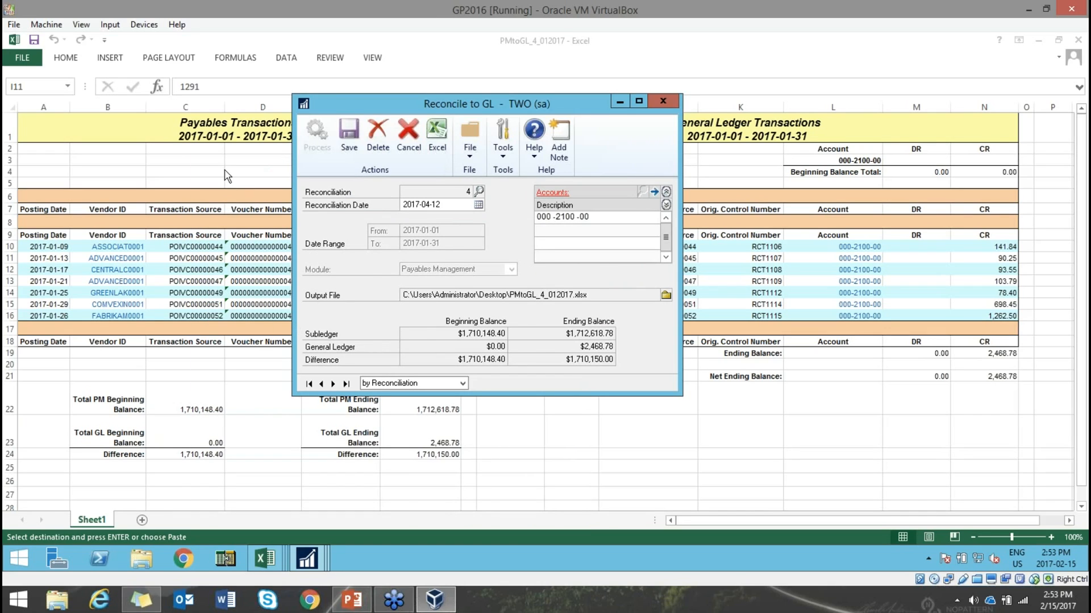
{"action": "left_click", "coordinate": [225, 169]}
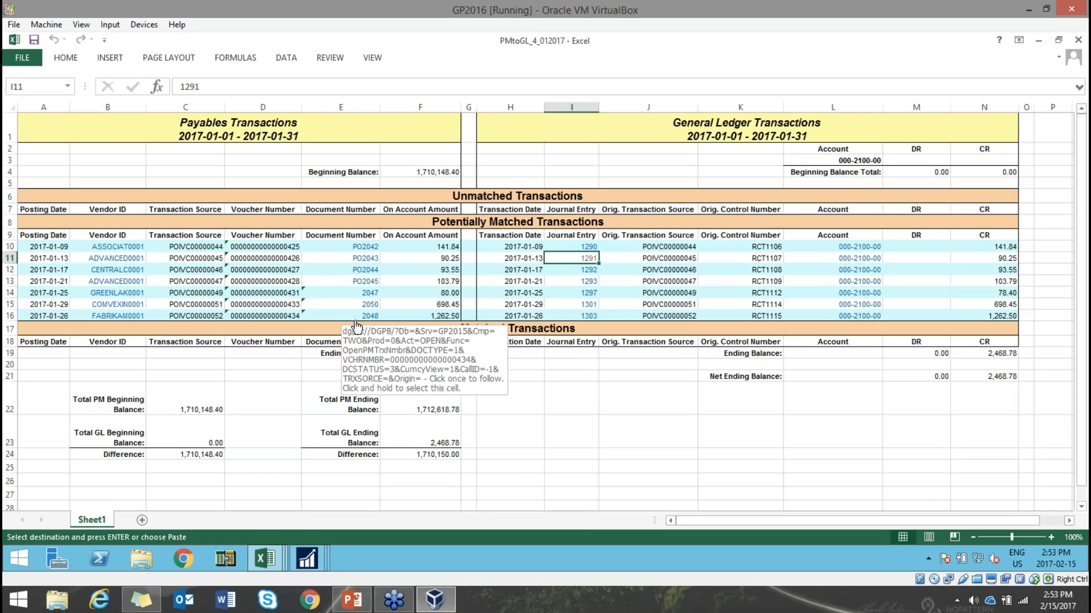
{"action": "left_click_drag", "start_coordinate": [927, 54], "coordinate": [714, 94]}
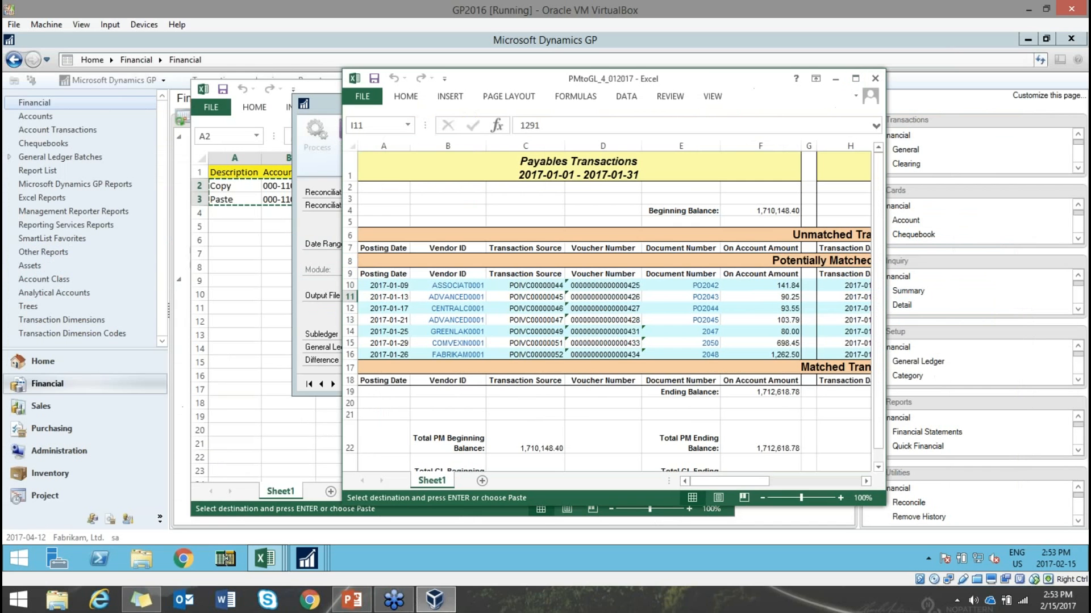
- Close the report unsaved, the Copy and Paste workbook and Reconcile to GL, then return to PowerPoint
{"action": "left_click", "coordinate": [875, 81]}
{"action": "left_click", "coordinate": [545, 312]}
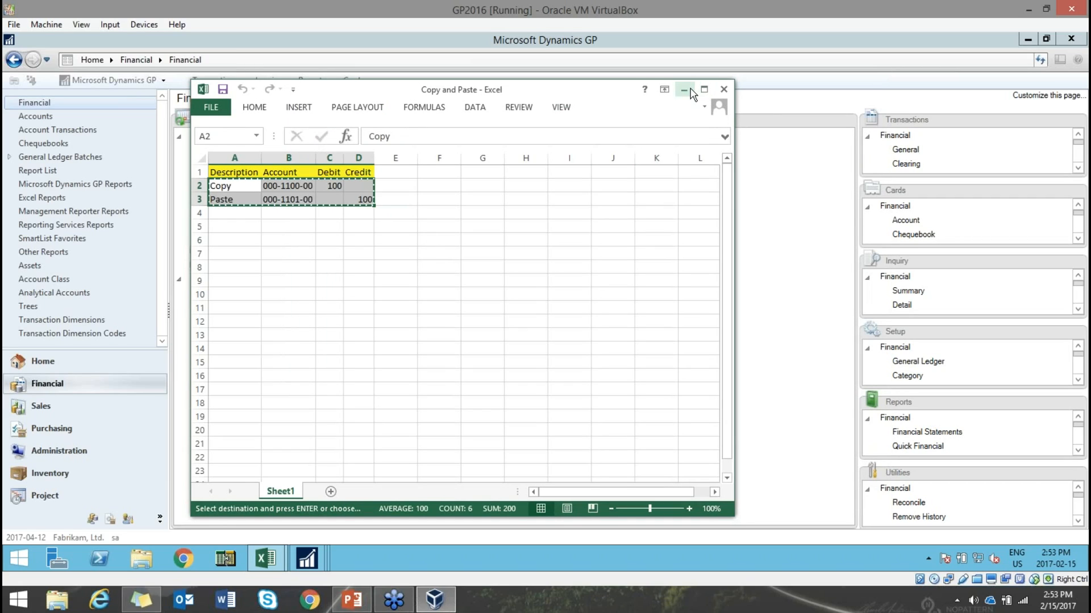
{"action": "left_click", "coordinate": [724, 90]}
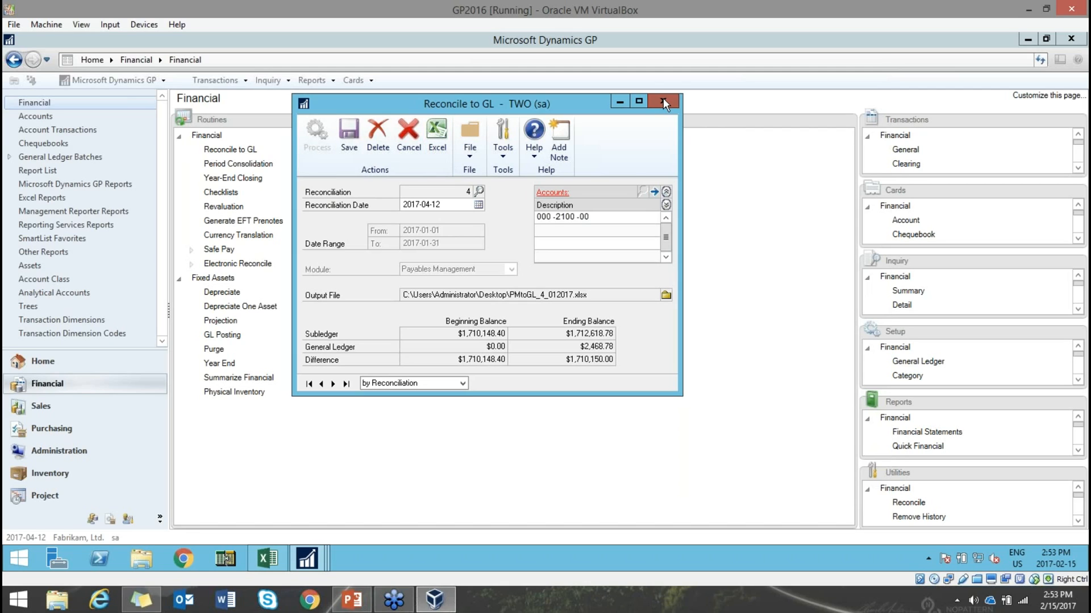
{"action": "left_click", "coordinate": [662, 101]}
{"action": "left_click", "coordinate": [353, 601]}
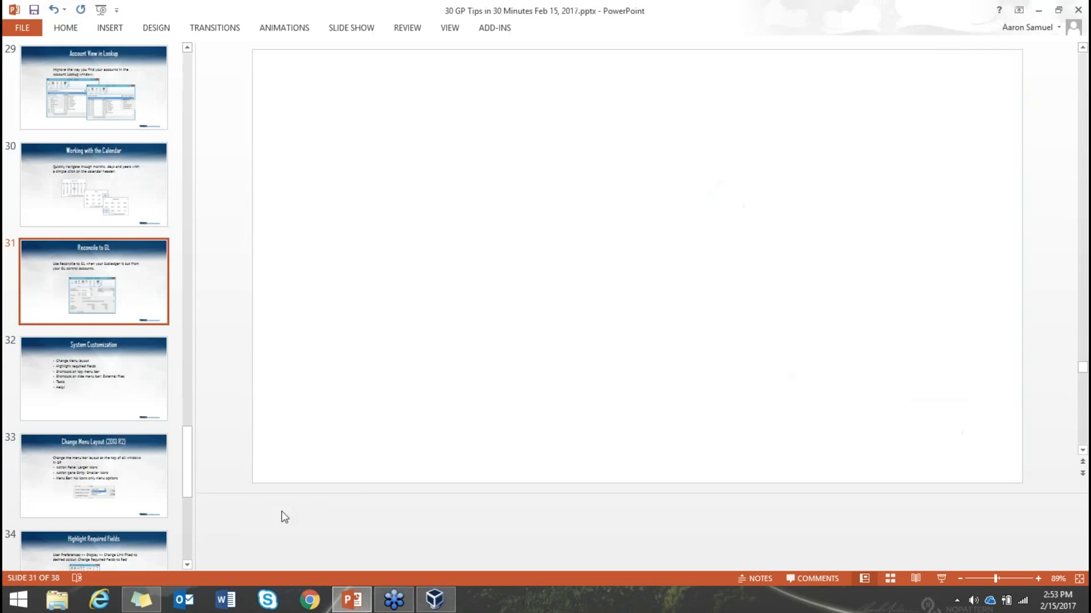
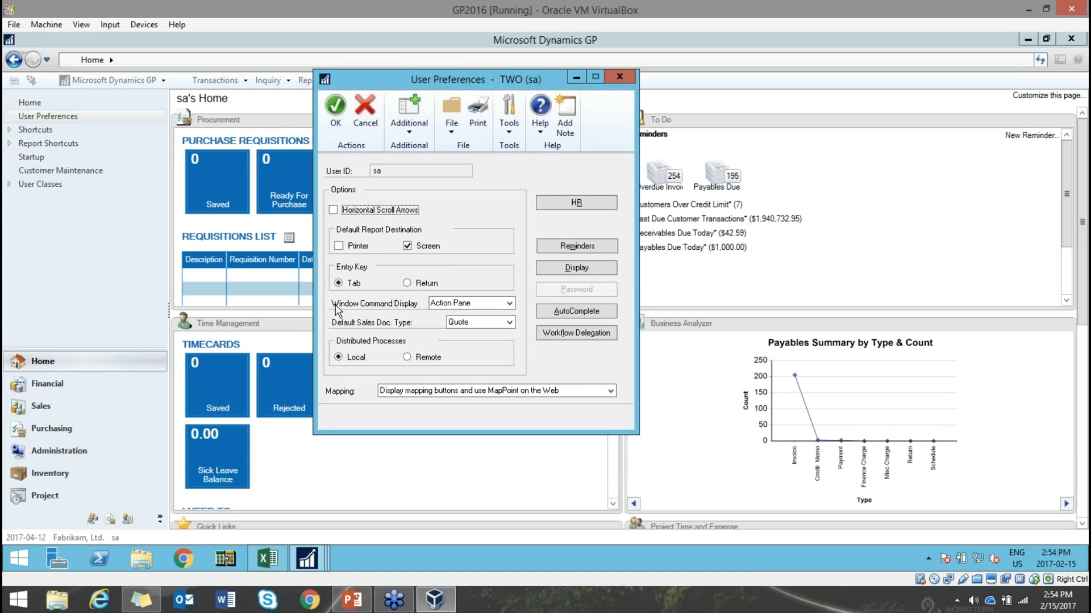
- Leave Window Command Display on Action Pane and bring up the Change Menu Layout slide
{"action": "left_click", "coordinate": [509, 304]}
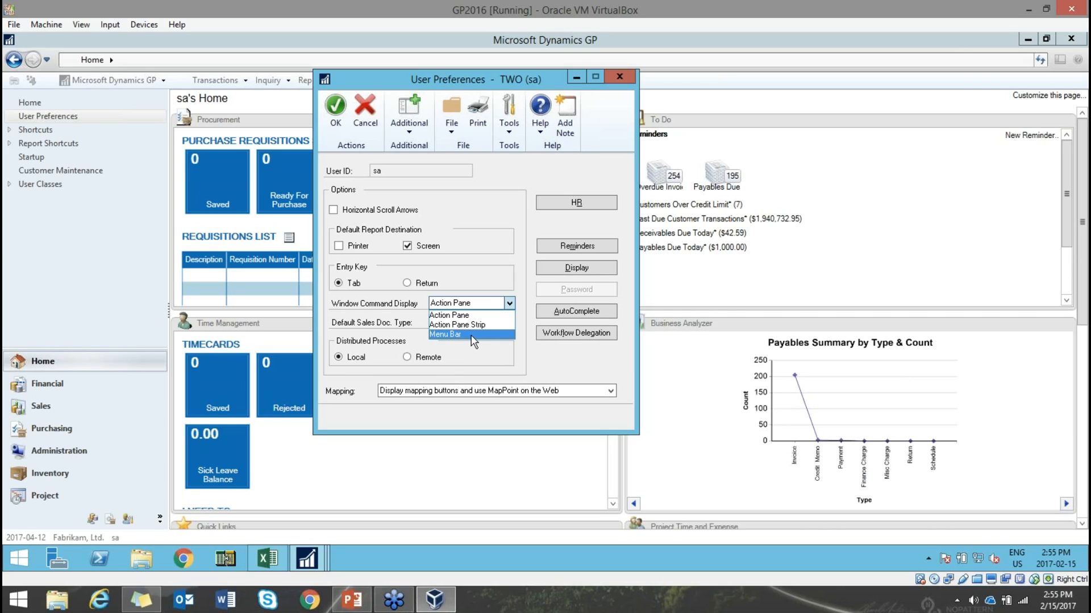
{"action": "left_click", "coordinate": [504, 236]}
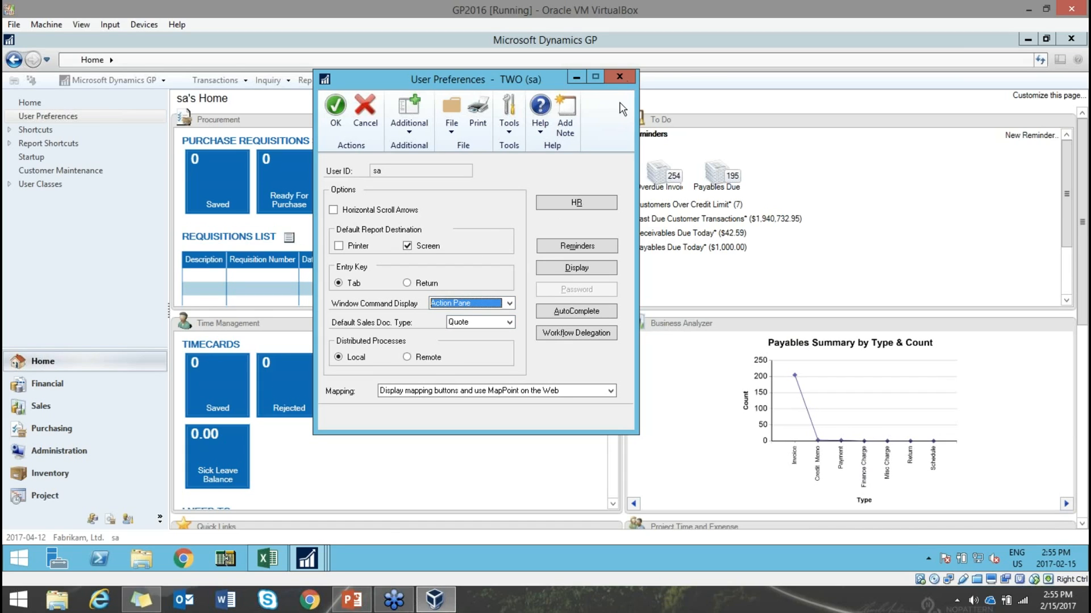
{"action": "left_click", "coordinate": [353, 599]}
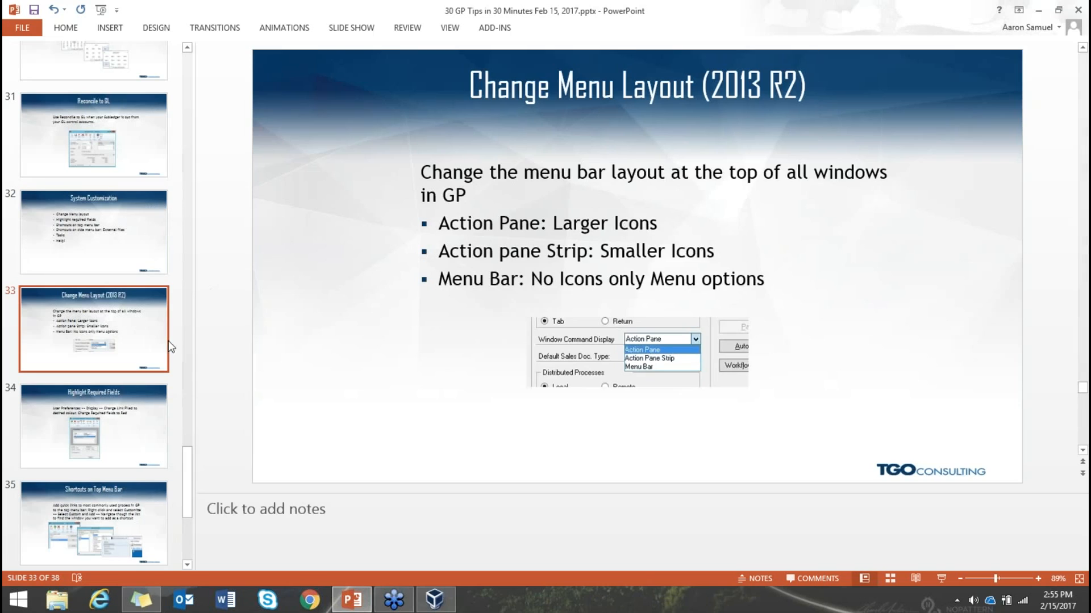
- Show slide 34, 'Highlight Required Fields', then return to Dynamics GP's User Preferences
{"action": "left_click", "coordinate": [131, 445]}
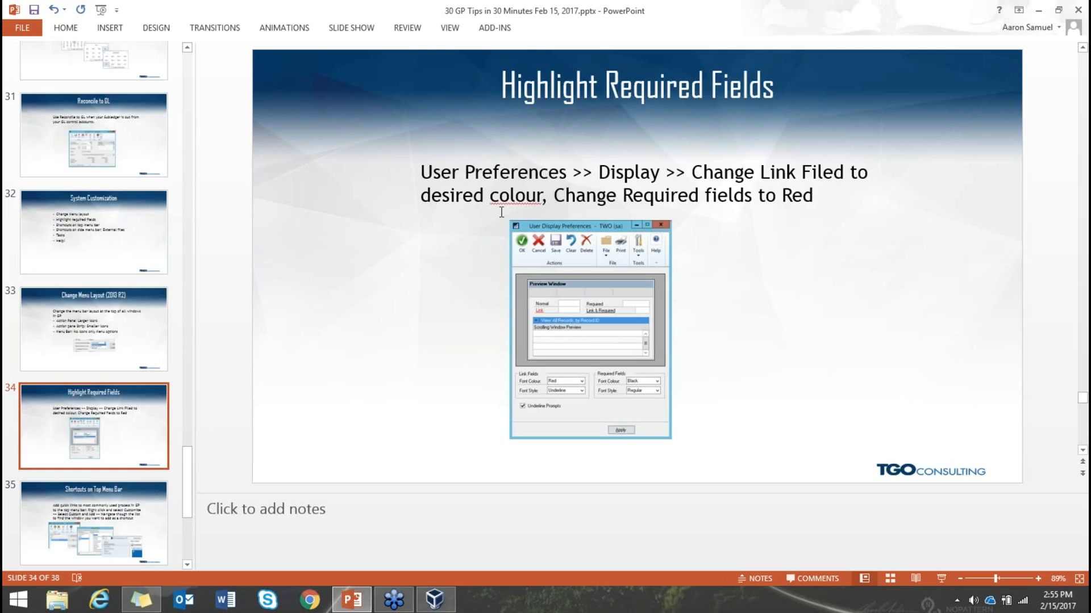
{"action": "left_click", "coordinate": [446, 605]}
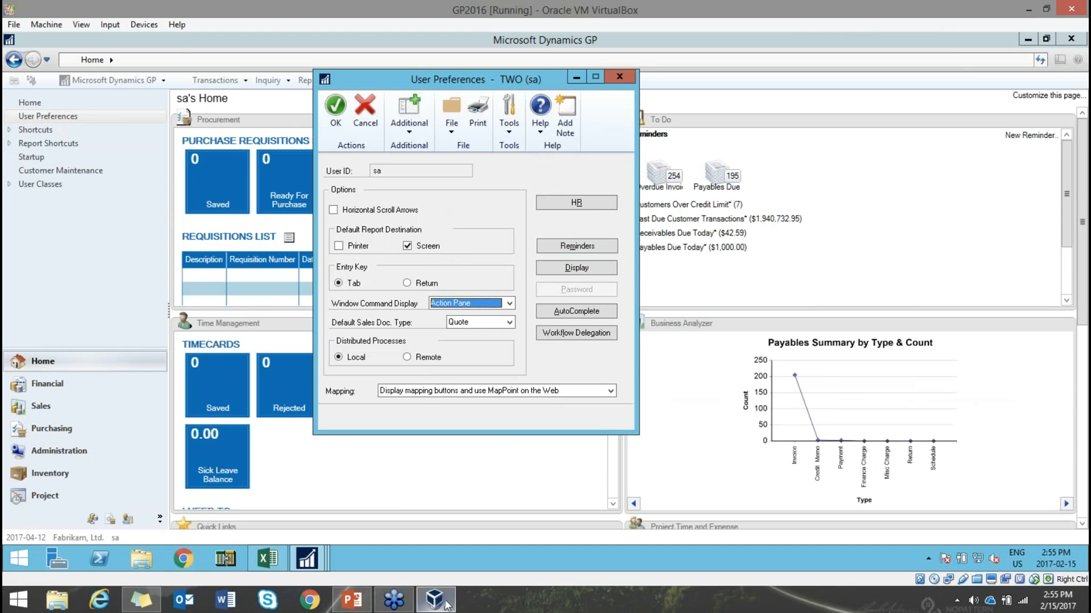
- Open the Financial area page behind User Preferences, then bring User Preferences back on top
{"action": "left_click", "coordinate": [576, 77]}
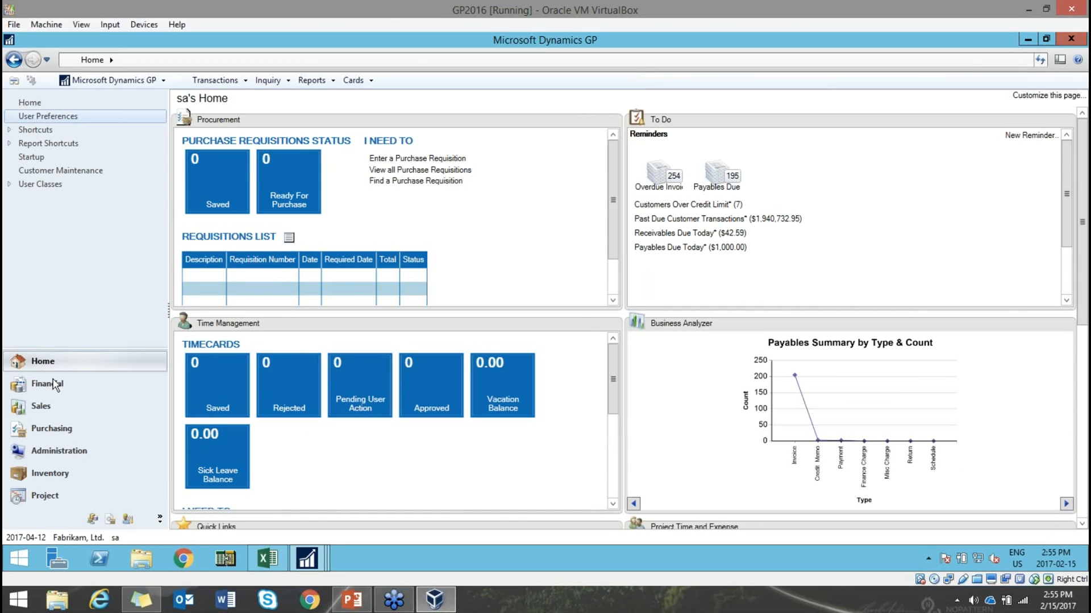
{"action": "left_click", "coordinate": [54, 385]}
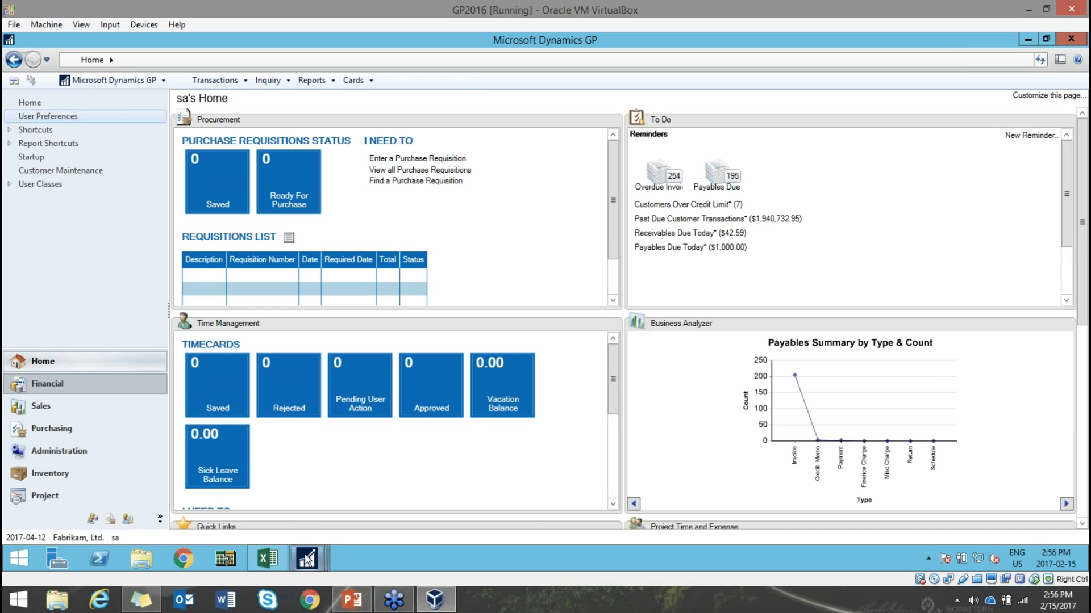
{"action": "left_click", "coordinate": [307, 559]}
{"action": "left_click", "coordinate": [463, 498]}
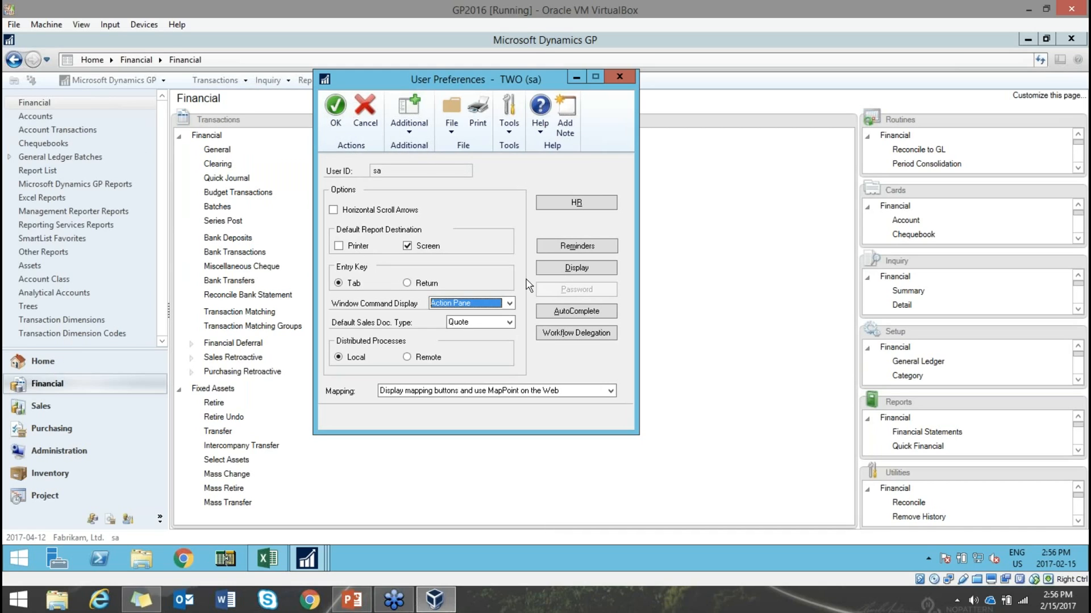
{"action": "left_click", "coordinate": [561, 267]}
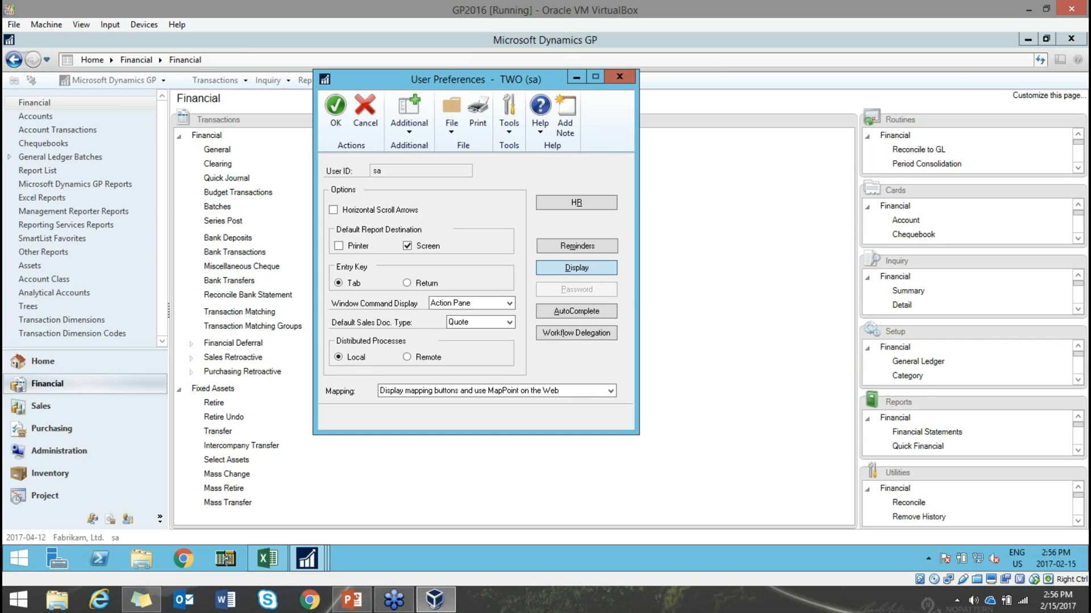
- Open the Display preferences window and set Link Fields font colour to Blue
{"action": "left_click", "coordinate": [587, 268]}
{"action": "left_click_drag", "start_coordinate": [368, 118], "coordinate": [490, 83]}
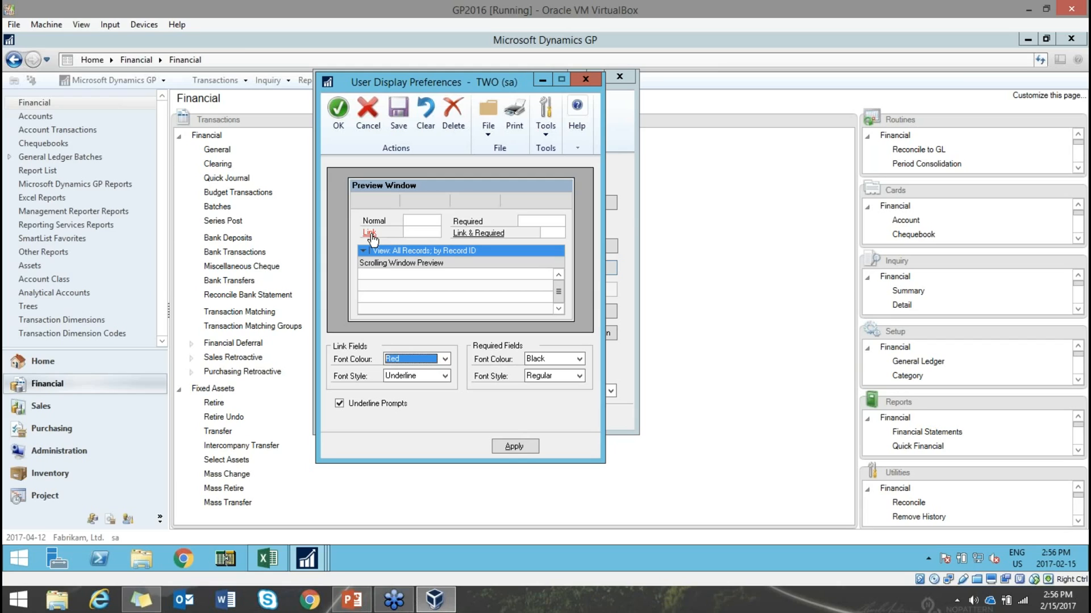
{"action": "left_click", "coordinate": [445, 359]}
{"action": "left_click", "coordinate": [400, 386]}
- Make required fields Red and Bold Italic, then apply and close the display preferences
{"action": "left_click", "coordinate": [561, 362]}
{"action": "left_click", "coordinate": [552, 377]}
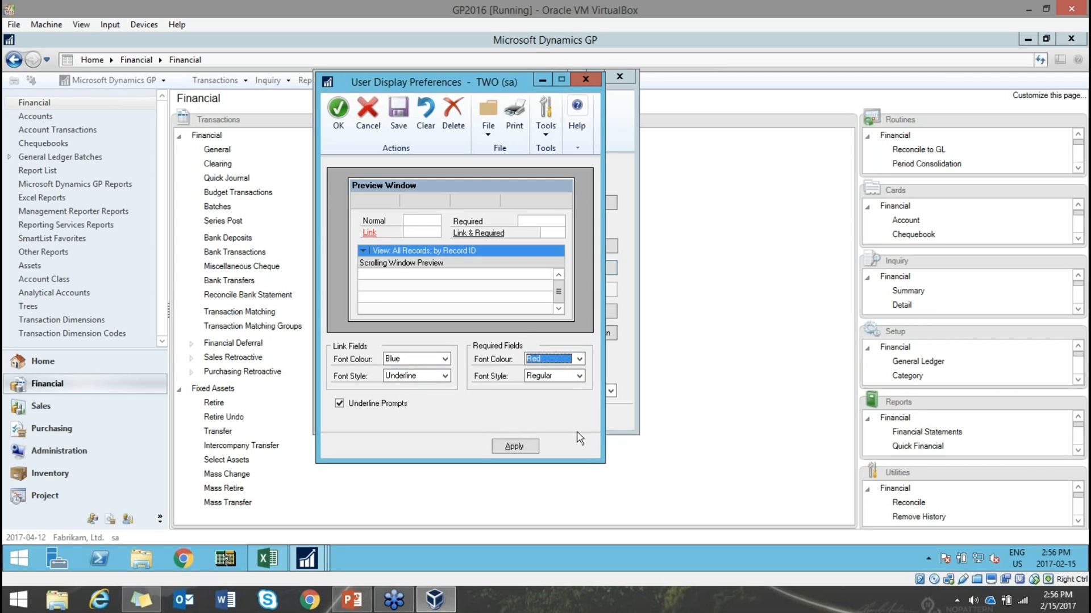
{"action": "left_click", "coordinate": [561, 377]}
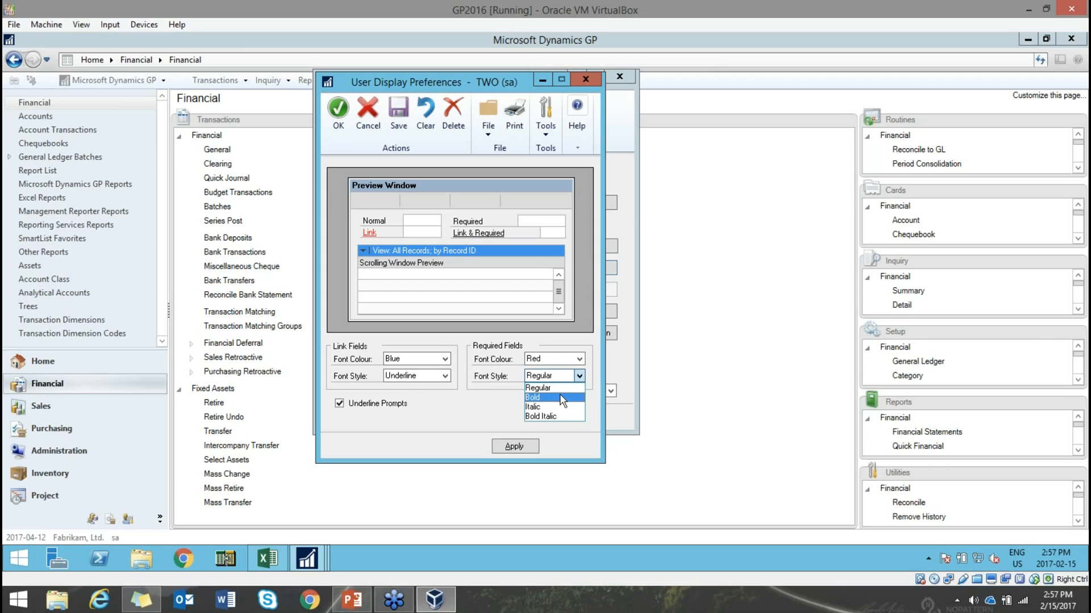
{"action": "left_click", "coordinate": [560, 393]}
{"action": "left_click", "coordinate": [558, 378]}
{"action": "left_click", "coordinate": [559, 417]}
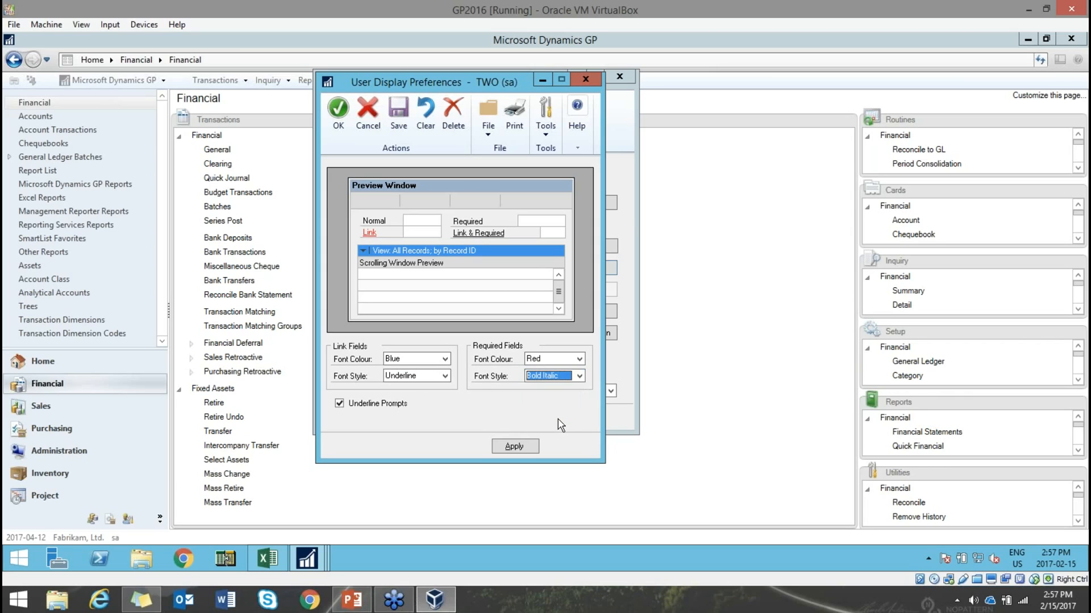
{"action": "left_click", "coordinate": [510, 445]}
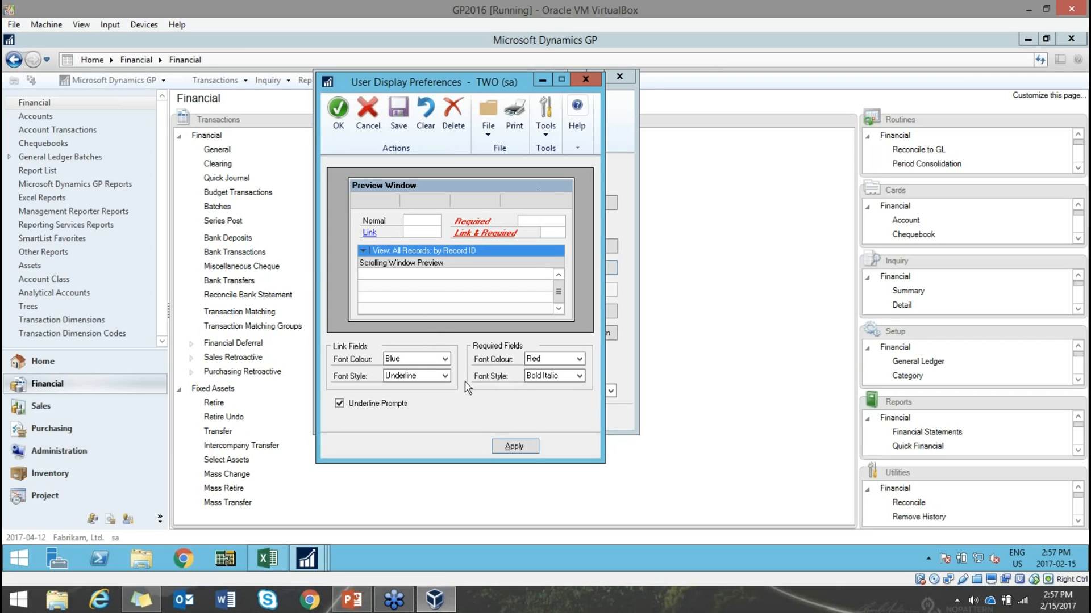
{"action": "left_click", "coordinate": [337, 108]}
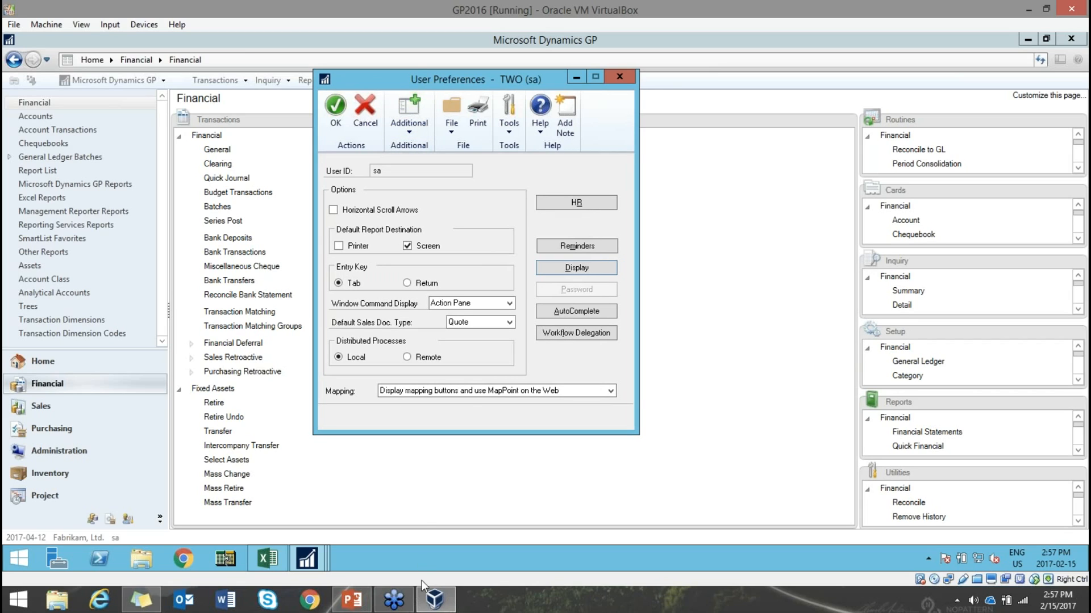
{"action": "left_click", "coordinate": [359, 606]}
- Advance the deck to slide 35, 'Shortcuts on Top Menu Bar', then return to Dynamics GP
{"action": "scroll", "coordinate": [155, 463], "scroll_direction": "down", "scroll_amount": 2}
{"action": "scroll", "coordinate": [155, 463], "scroll_direction": "down", "scroll_amount": 2}
{"action": "left_click", "coordinate": [155, 329]}
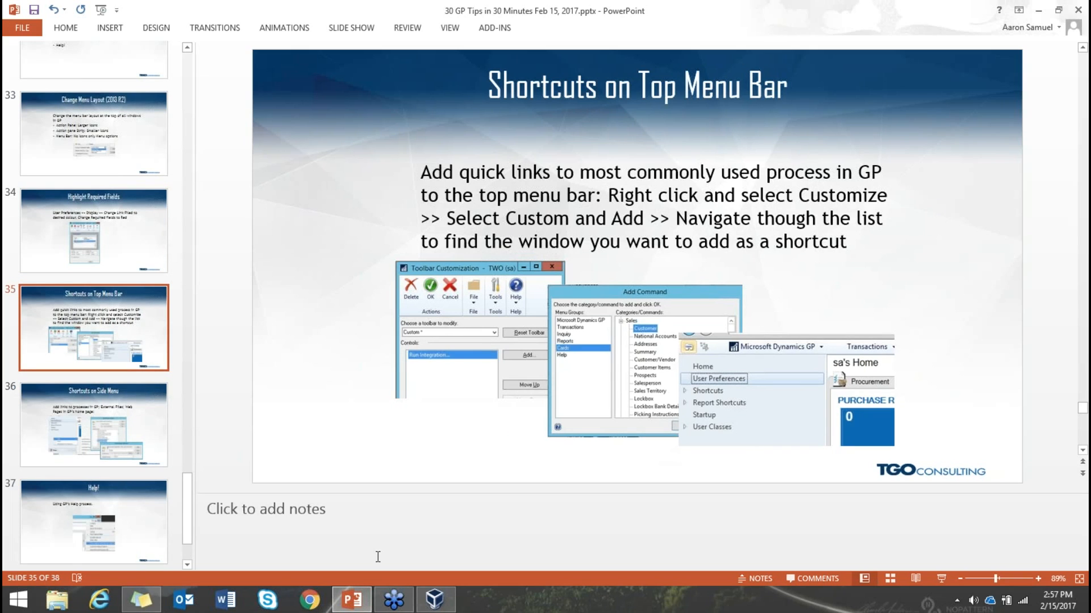
{"action": "left_click", "coordinate": [436, 601]}
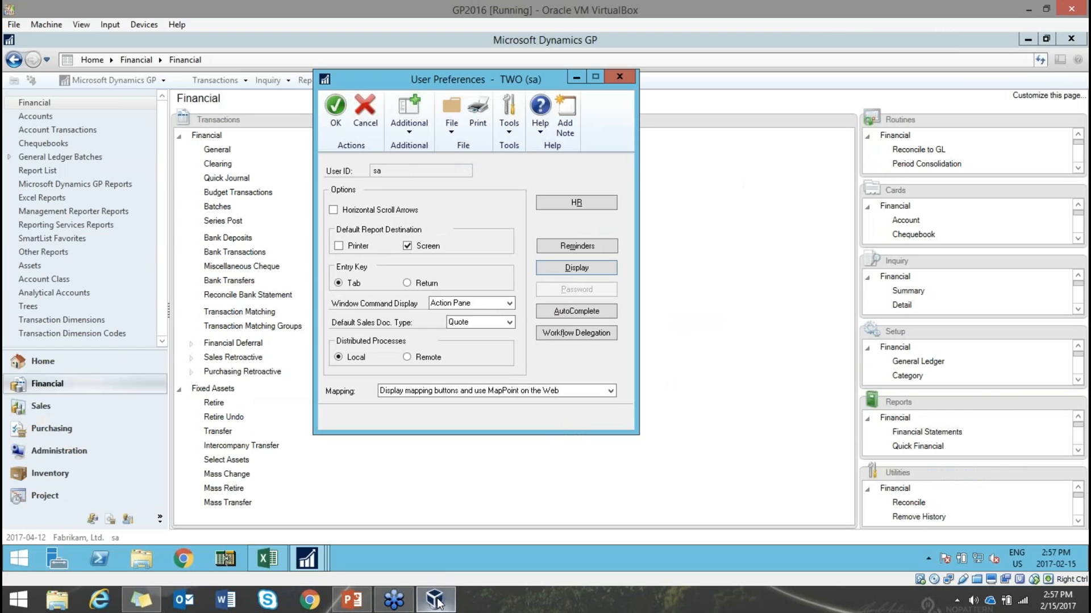
- Close User Preferences, try the Customer toolbar shortcut, then hide and re-show the Custom toolbar
{"action": "left_click", "coordinate": [625, 76]}
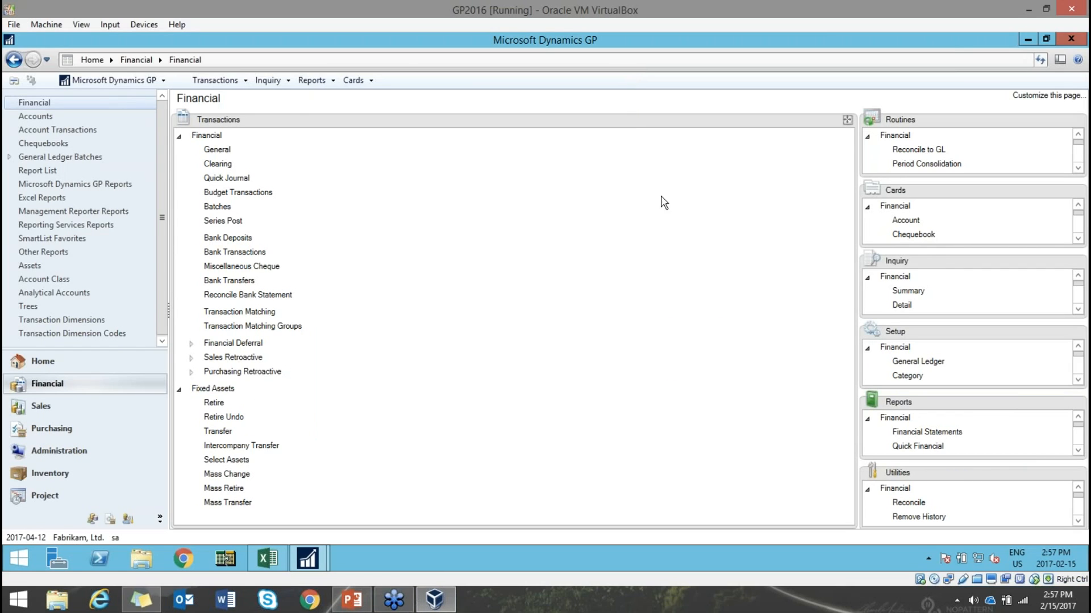
{"action": "left_click", "coordinate": [15, 83]}
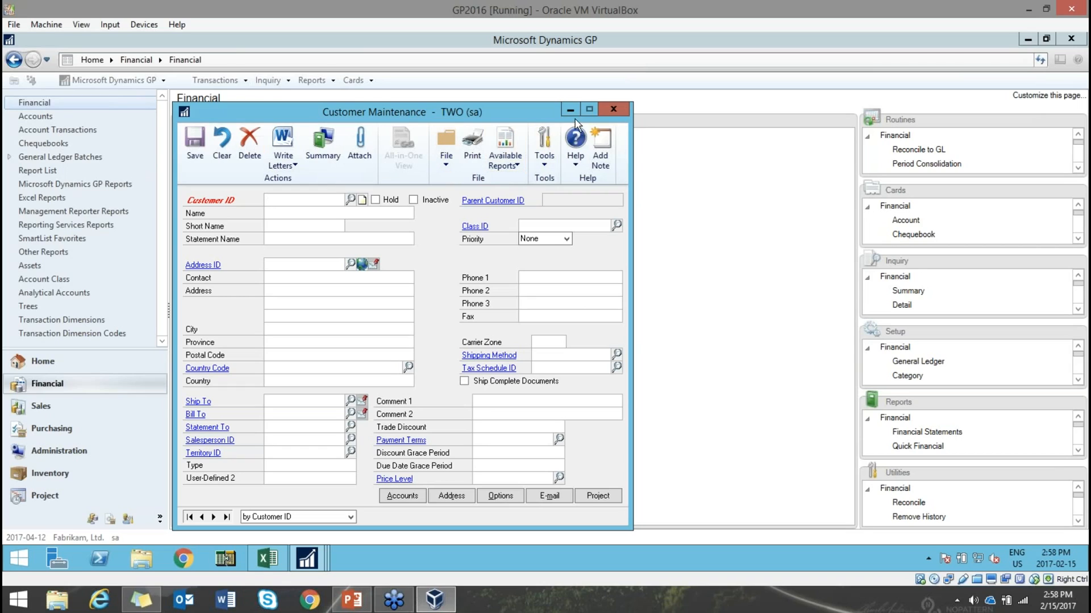
{"action": "left_click", "coordinate": [613, 110]}
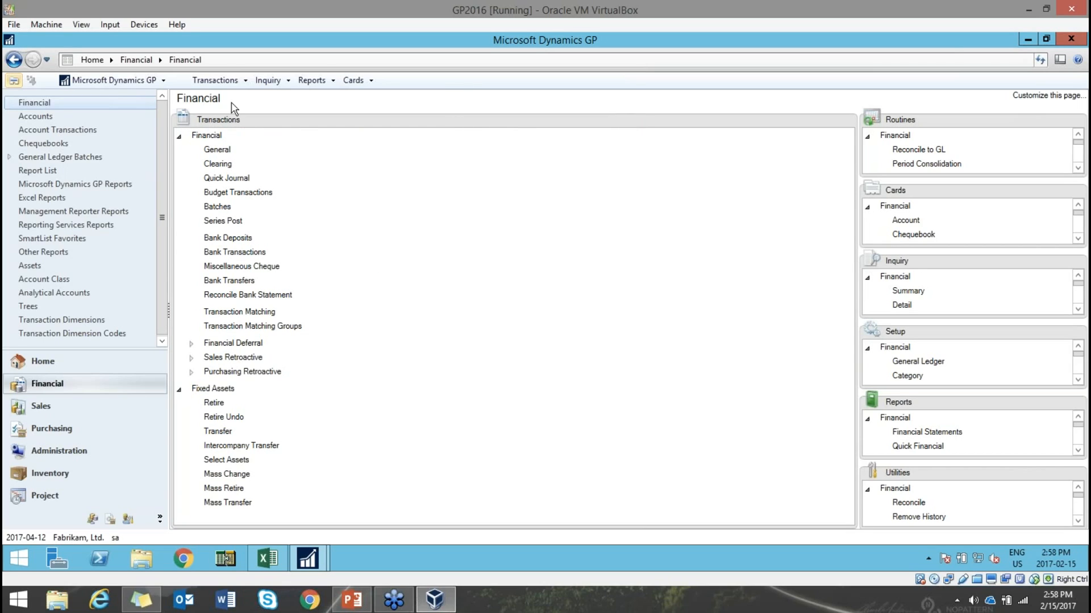
{"action": "right_click", "coordinate": [468, 80]}
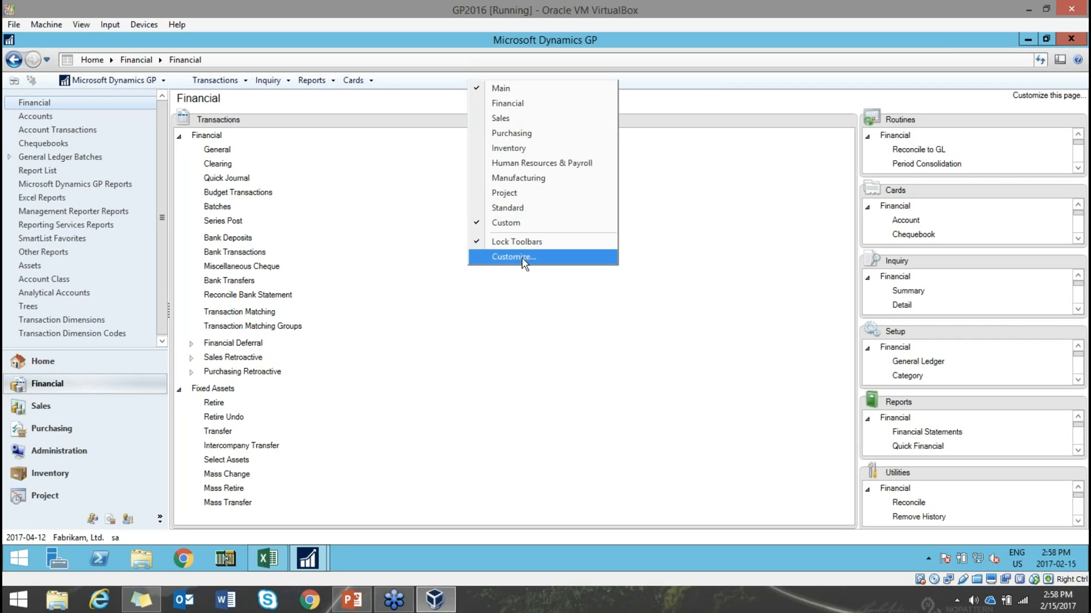
{"action": "left_click", "coordinate": [506, 224]}
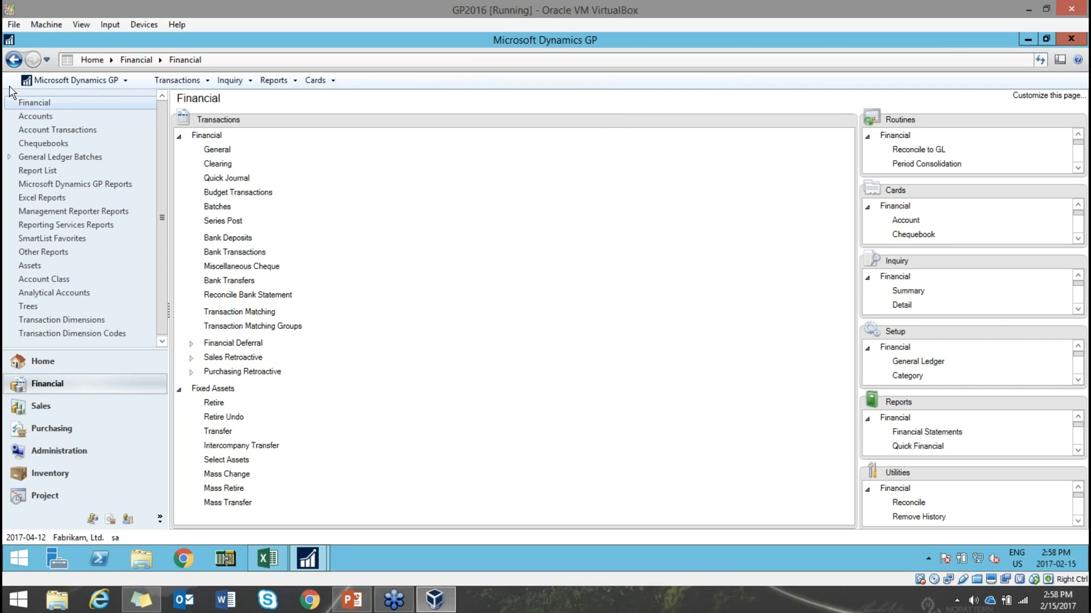
{"action": "right_click", "coordinate": [407, 78]}
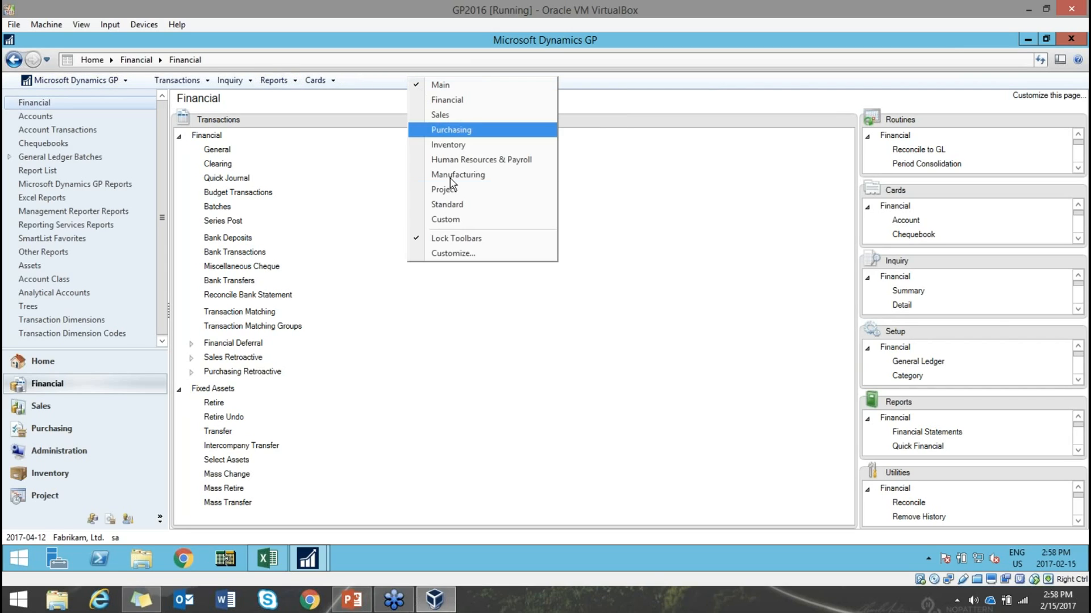
{"action": "left_click", "coordinate": [448, 219]}
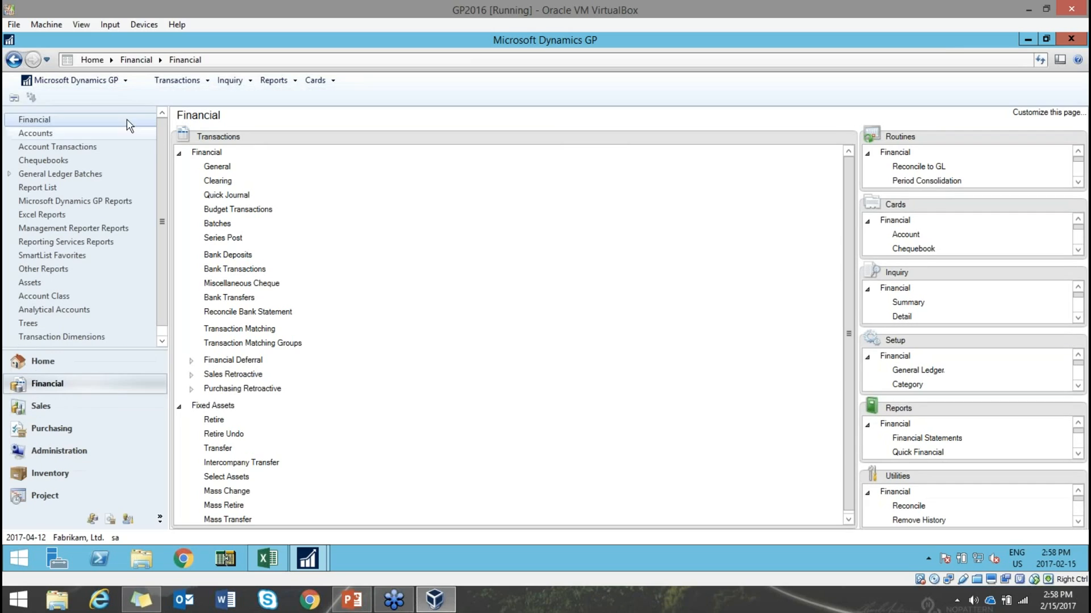
- Open toolbar customization and select the Custom toolbar's Run Integration entry
{"action": "right_click", "coordinate": [435, 92]}
{"action": "left_click", "coordinate": [480, 268]}
{"action": "left_click_drag", "start_coordinate": [333, 113], "coordinate": [543, 95]}
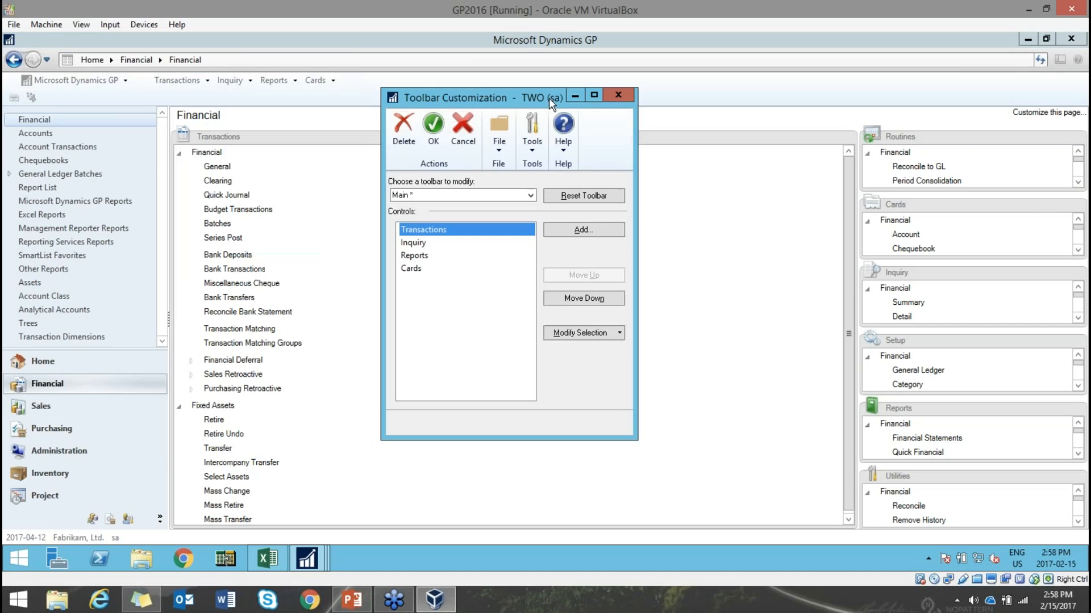
{"action": "left_click", "coordinate": [531, 195]}
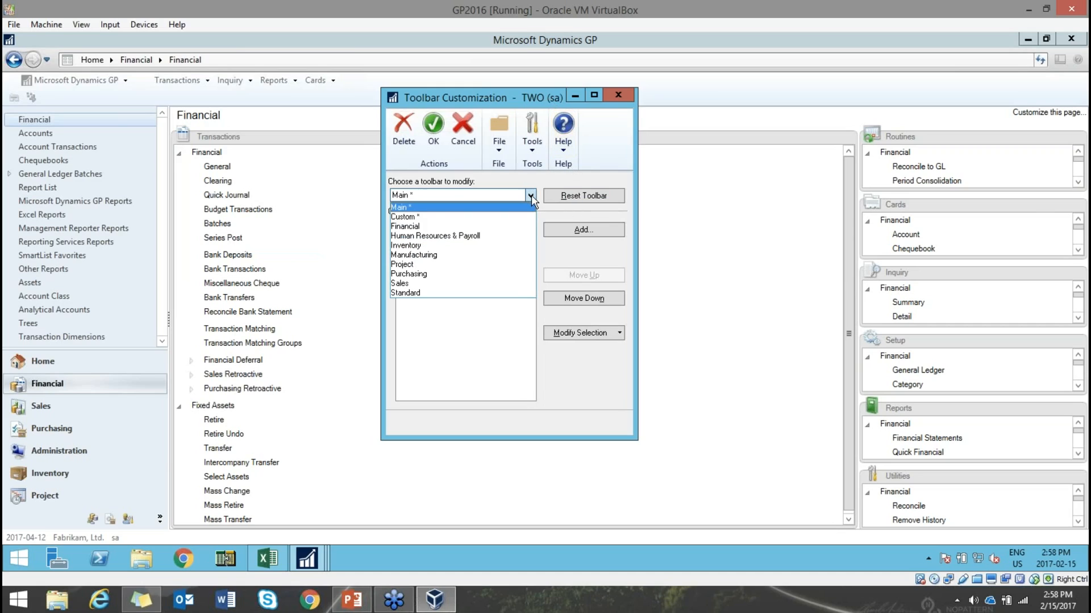
{"action": "left_click", "coordinate": [498, 221]}
{"action": "left_click", "coordinate": [446, 244]}
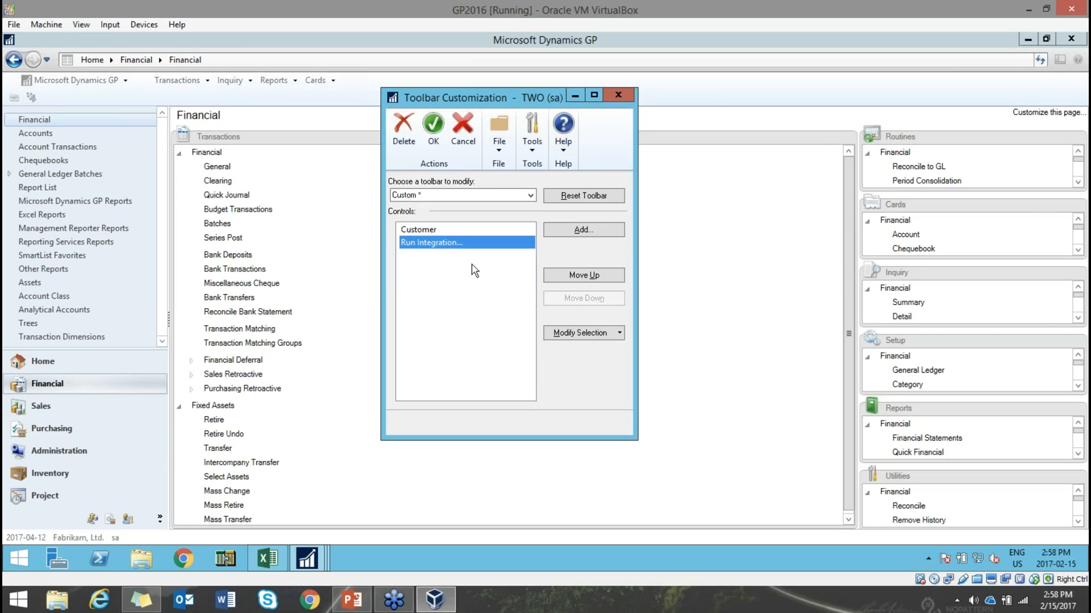
- Add the Cards > Purchasing > Vendor command to the Custom toolbar and save
{"action": "left_click", "coordinate": [580, 231]}
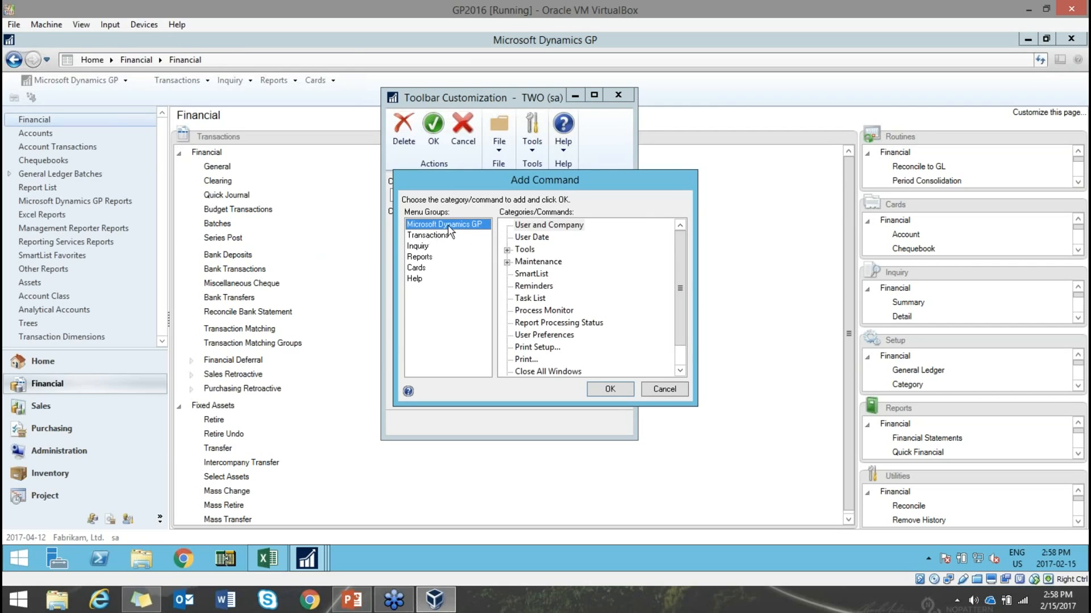
{"action": "left_click", "coordinate": [424, 237]}
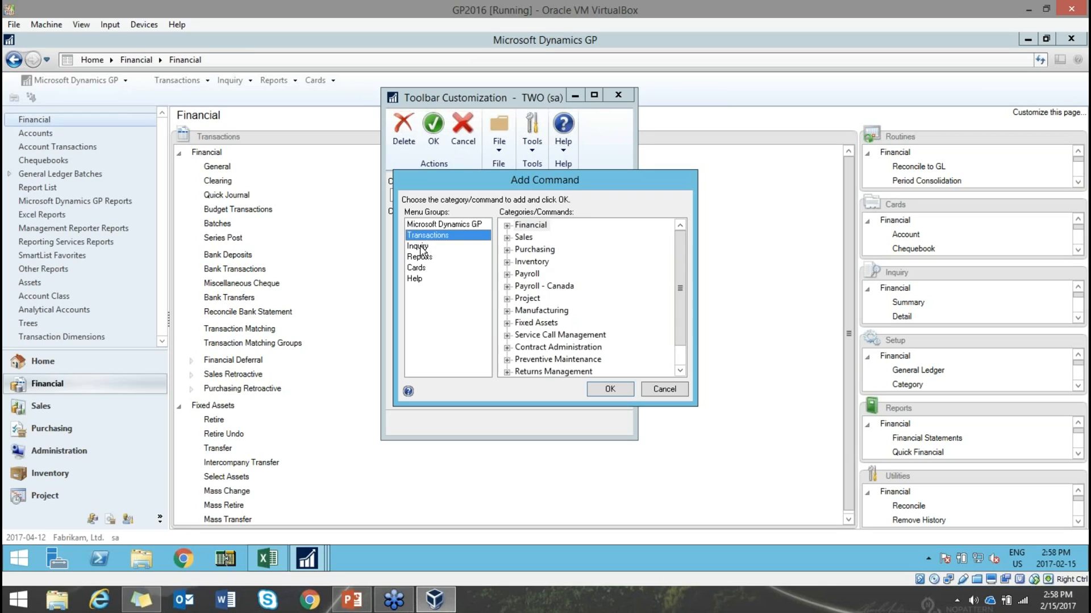
{"action": "left_click", "coordinate": [423, 246]}
{"action": "left_click", "coordinate": [416, 268]}
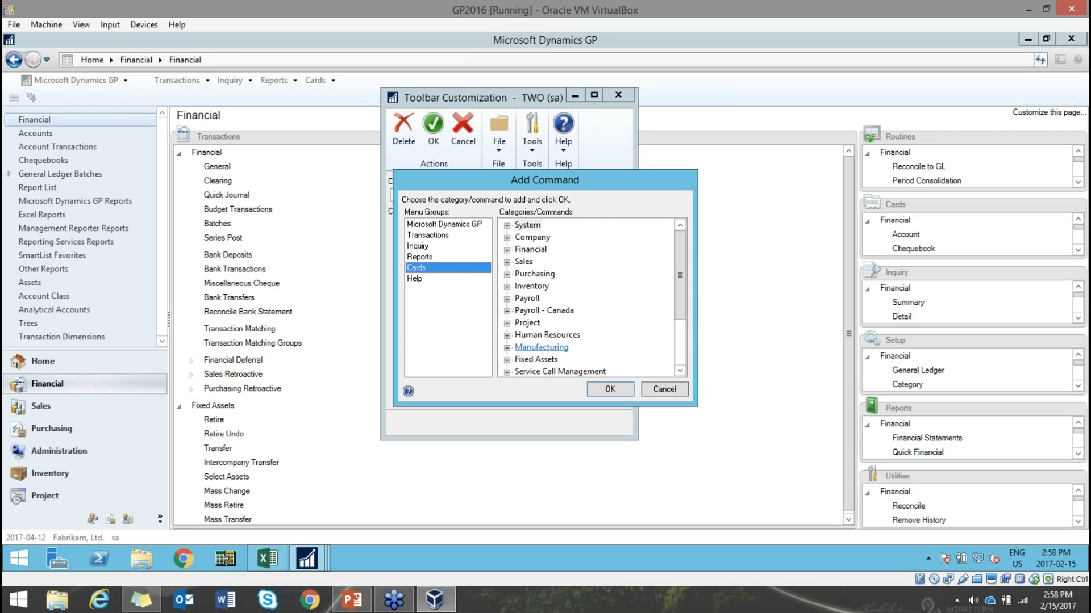
{"action": "left_click_drag", "start_coordinate": [682, 277], "coordinate": [677, 252]}
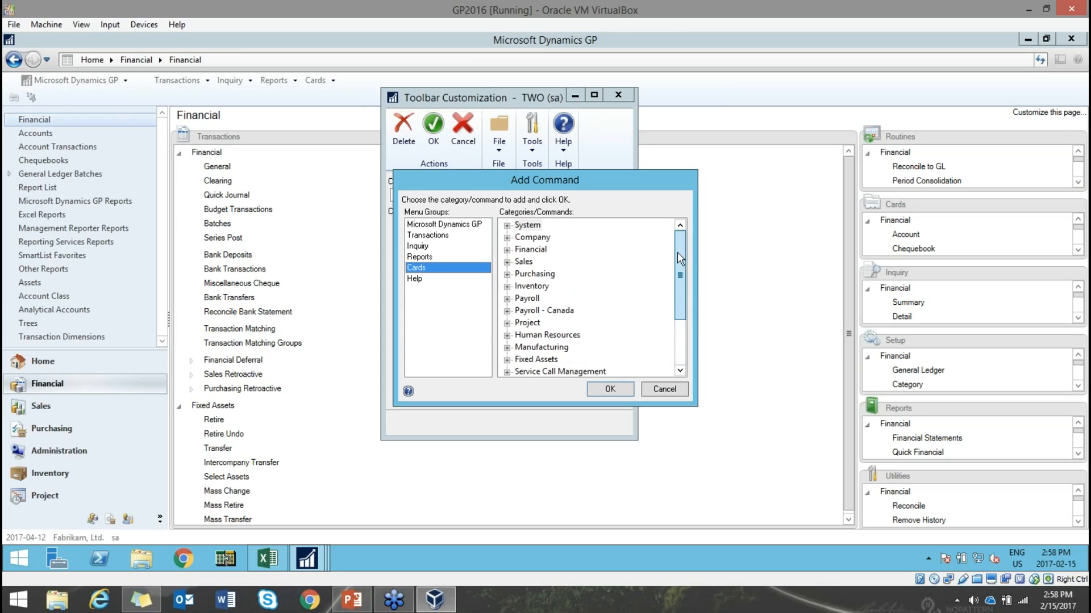
{"action": "double_click", "coordinate": [534, 273]}
{"action": "left_click", "coordinate": [541, 274]}
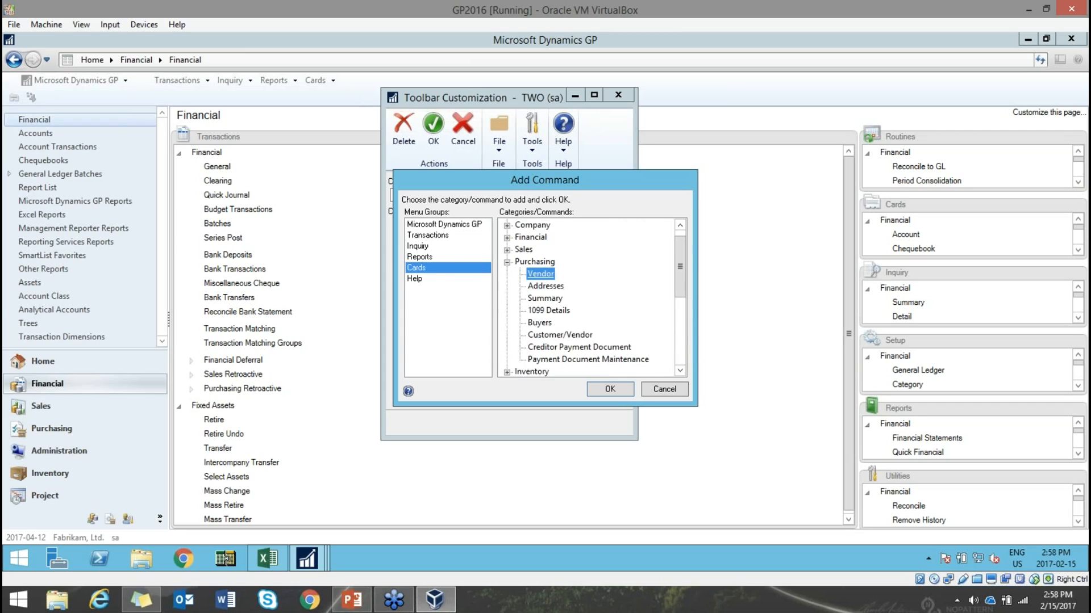
{"action": "left_click", "coordinate": [610, 390]}
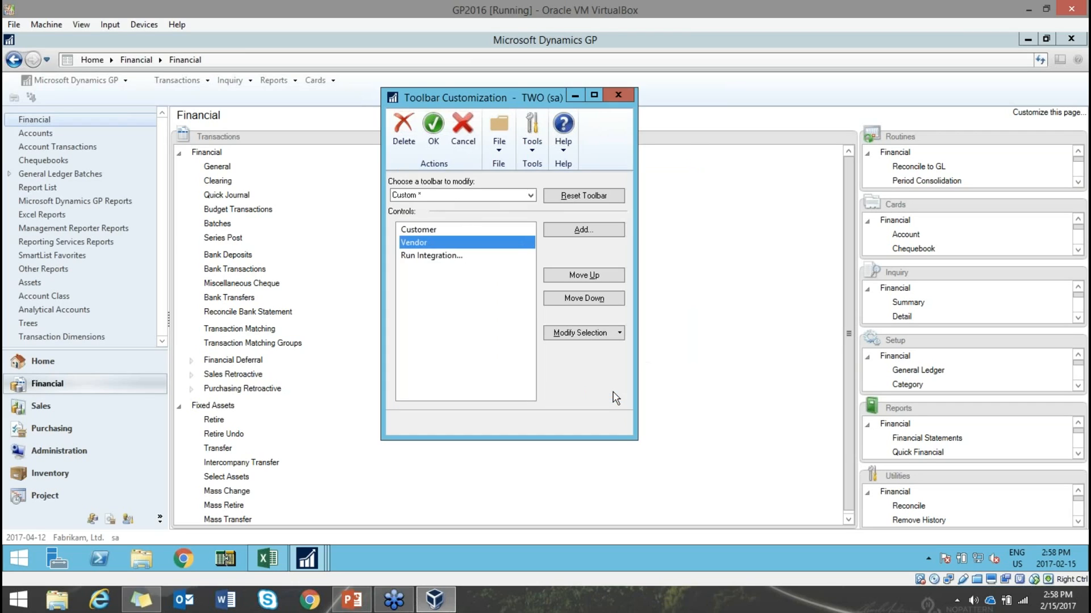
{"action": "left_click", "coordinate": [434, 130]}
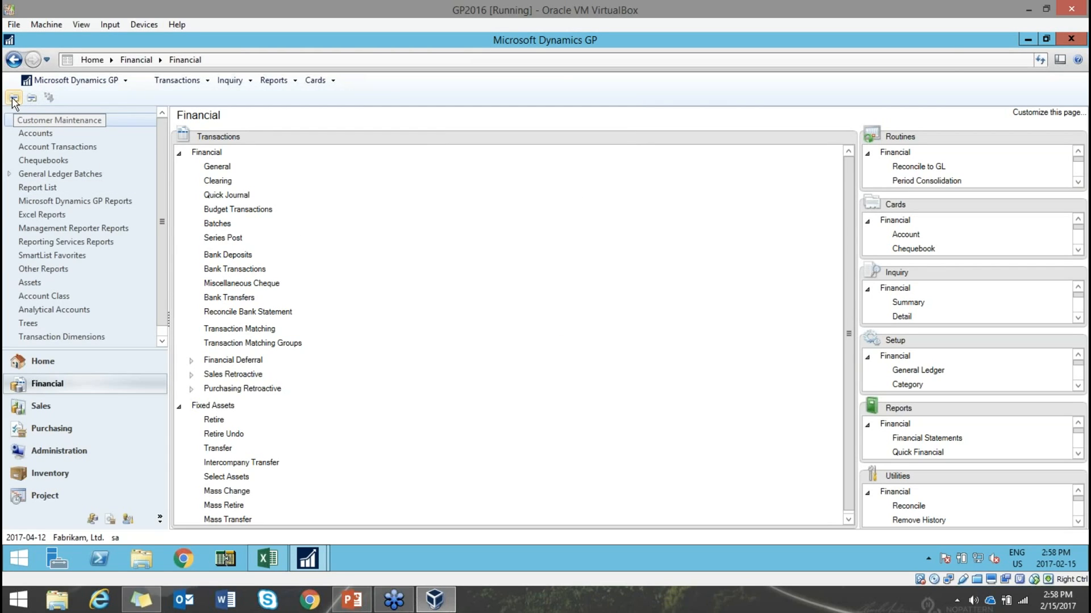
{"action": "left_click", "coordinate": [32, 99]}
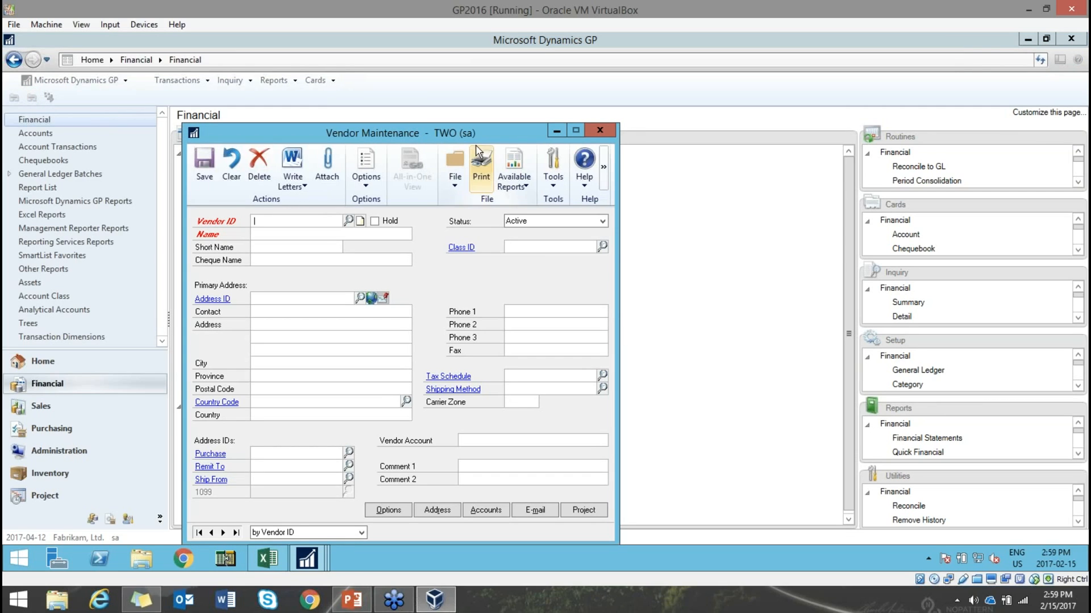
{"action": "left_click_drag", "start_coordinate": [475, 142], "coordinate": [535, 123]}
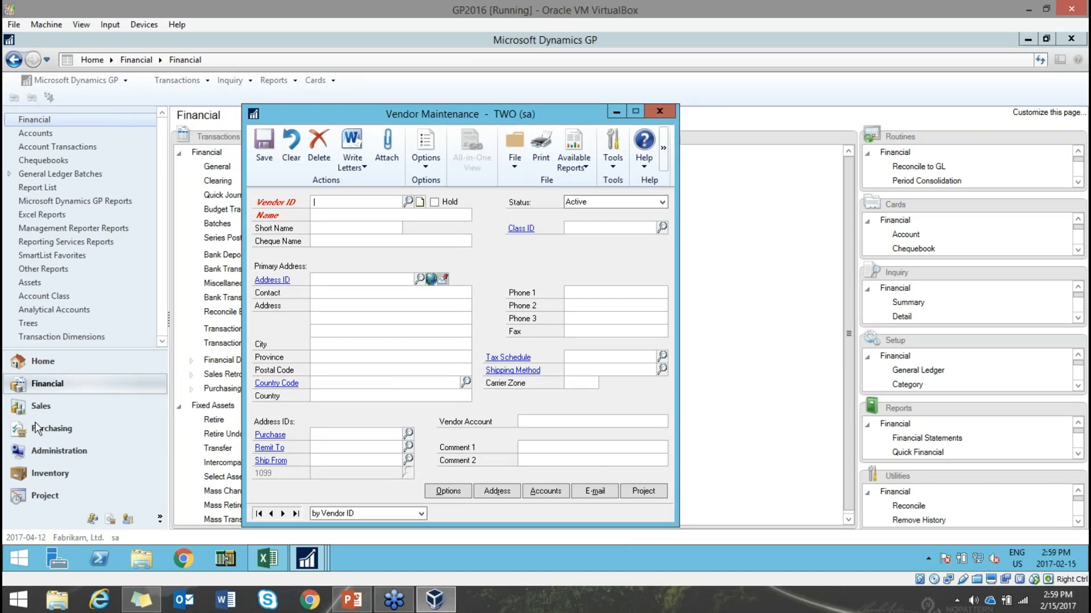
- Close Vendor Maintenance, go to the Home page, and show slide 36, 'Shortcuts on Side Menu'
{"action": "left_click", "coordinate": [659, 111]}
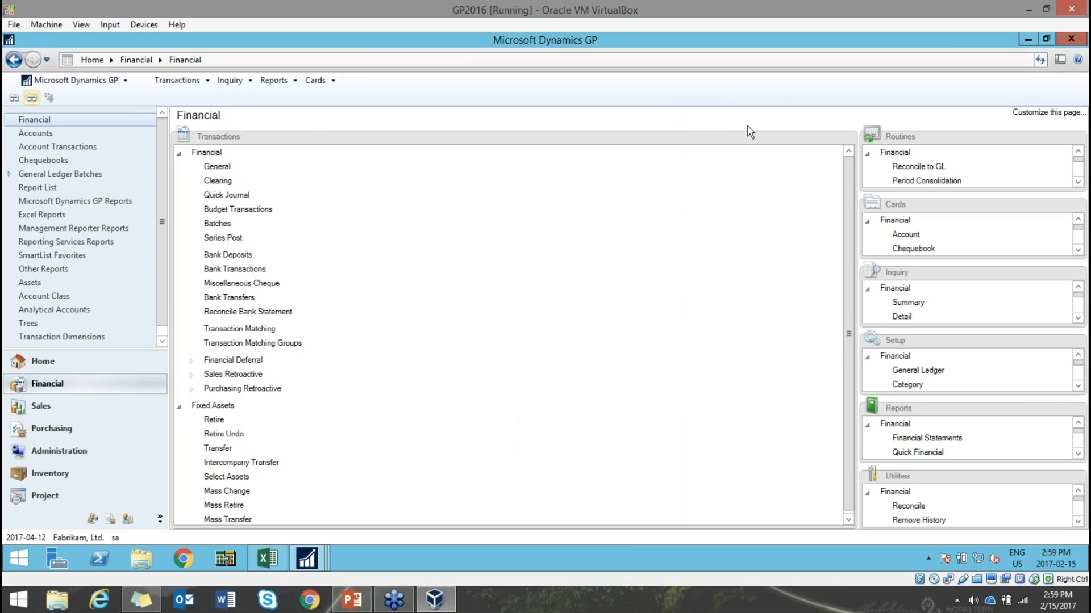
{"action": "left_click", "coordinate": [34, 363]}
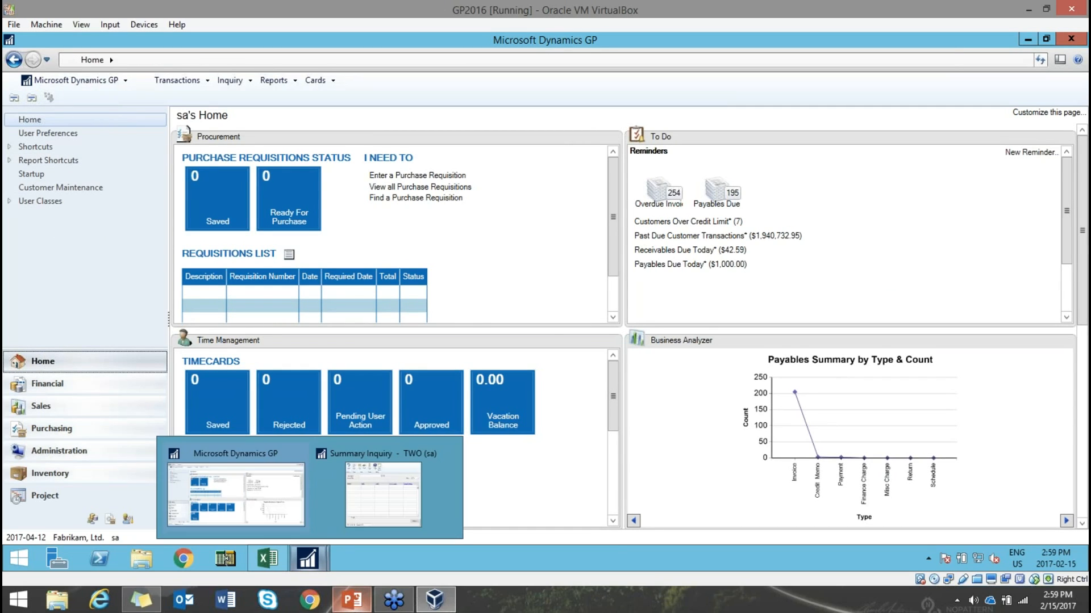
{"action": "left_click", "coordinate": [352, 601]}
{"action": "left_click", "coordinate": [159, 416]}
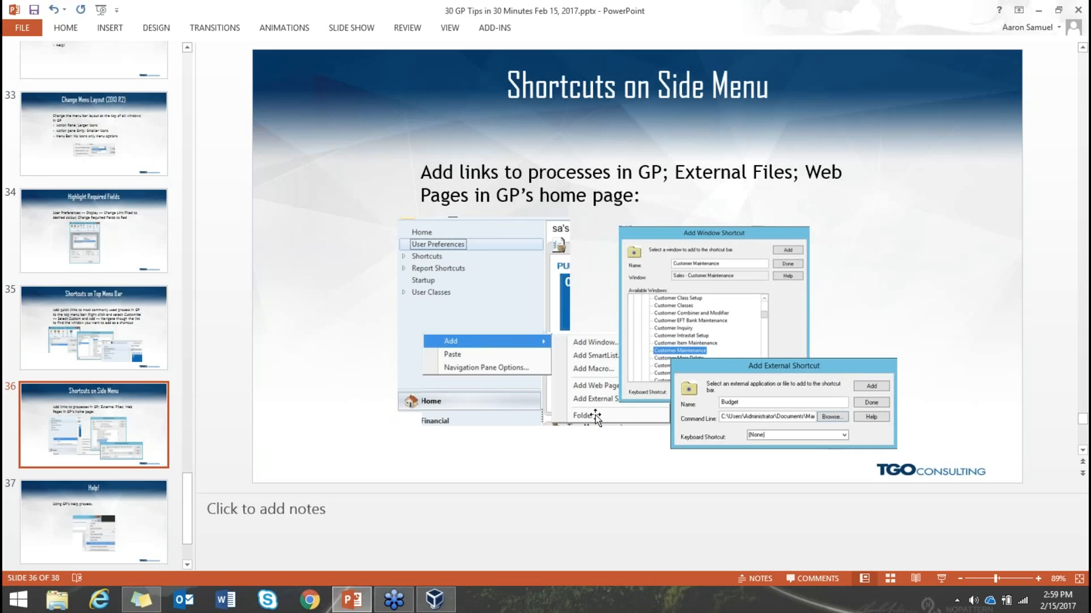
{"action": "left_click", "coordinate": [434, 599]}
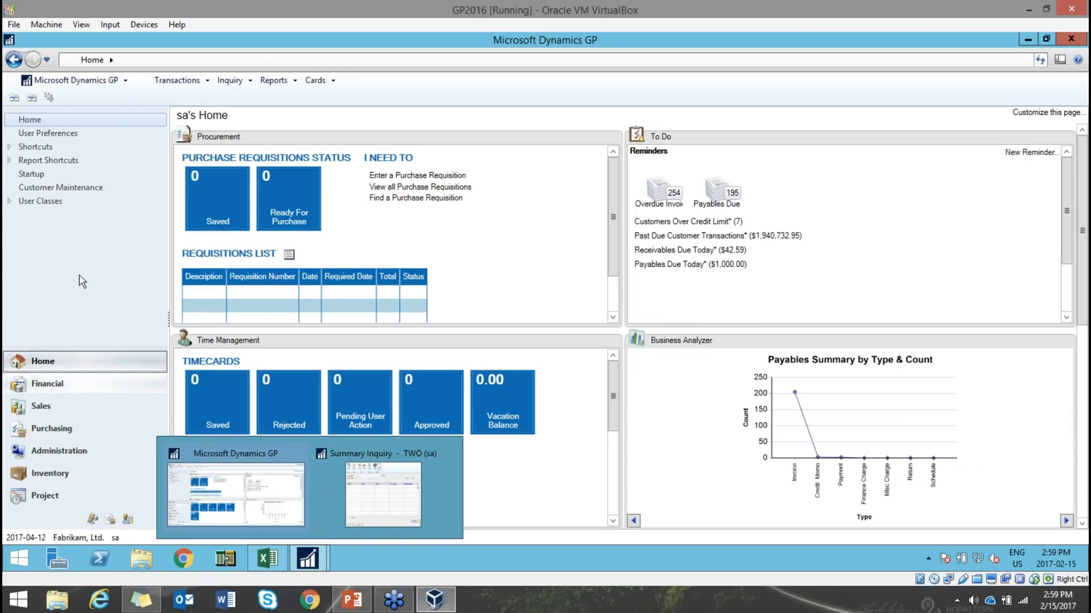
- Set up an external shortcut to the Budget Excel worksheet with no keyboard shortcut
{"action": "right_click", "coordinate": [45, 232]}
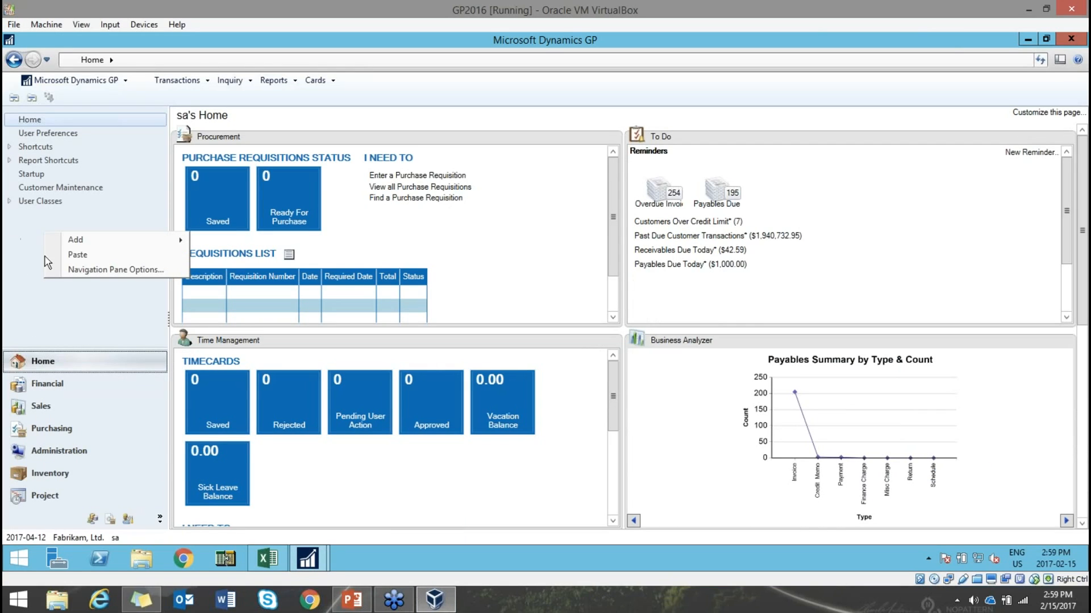
{"action": "mouse_move", "coordinate": [74, 238]}
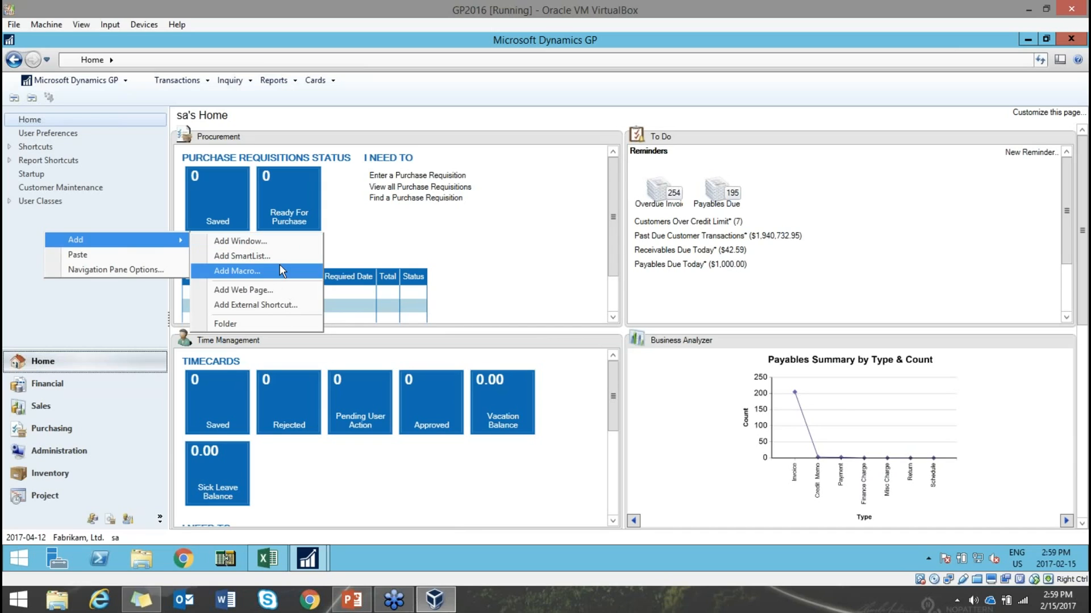
{"action": "left_click", "coordinate": [267, 306]}
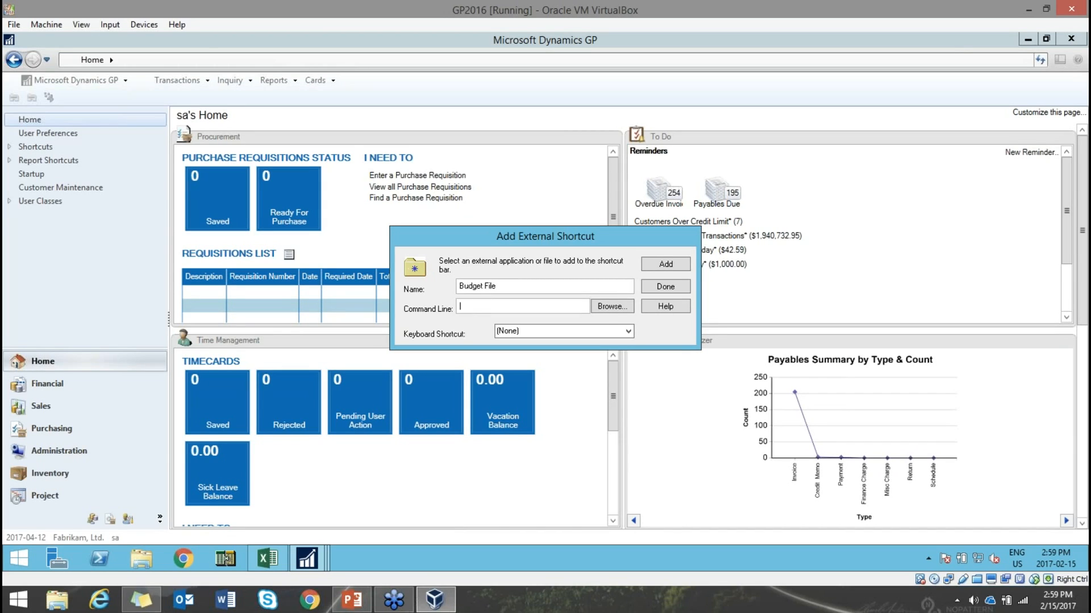
{"action": "left_click", "coordinate": [602, 309]}
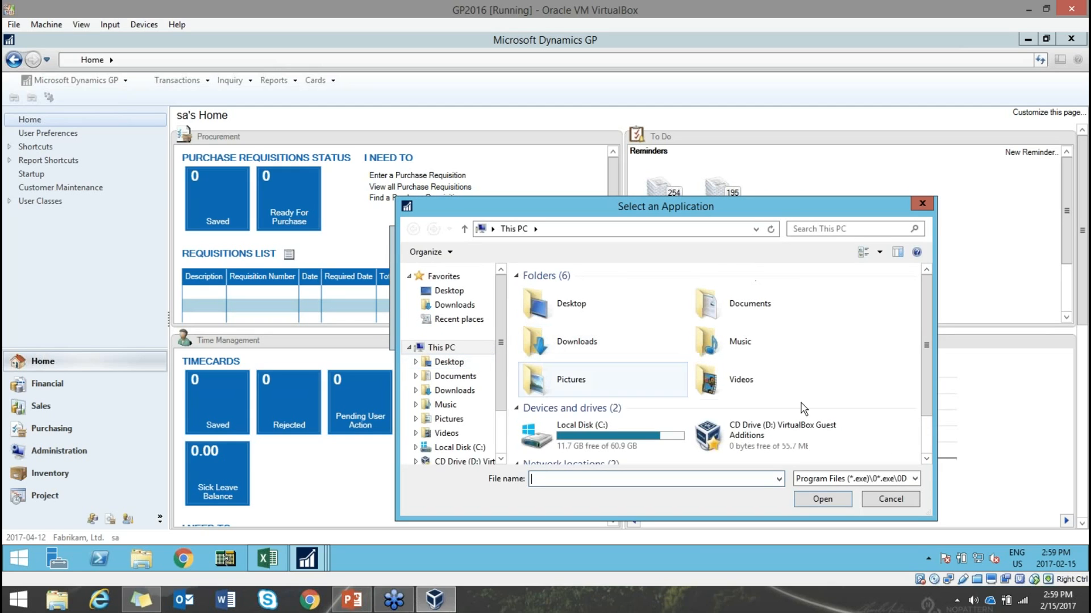
{"action": "scroll", "coordinate": [926, 438], "scroll_direction": "down", "scroll_amount": 3}
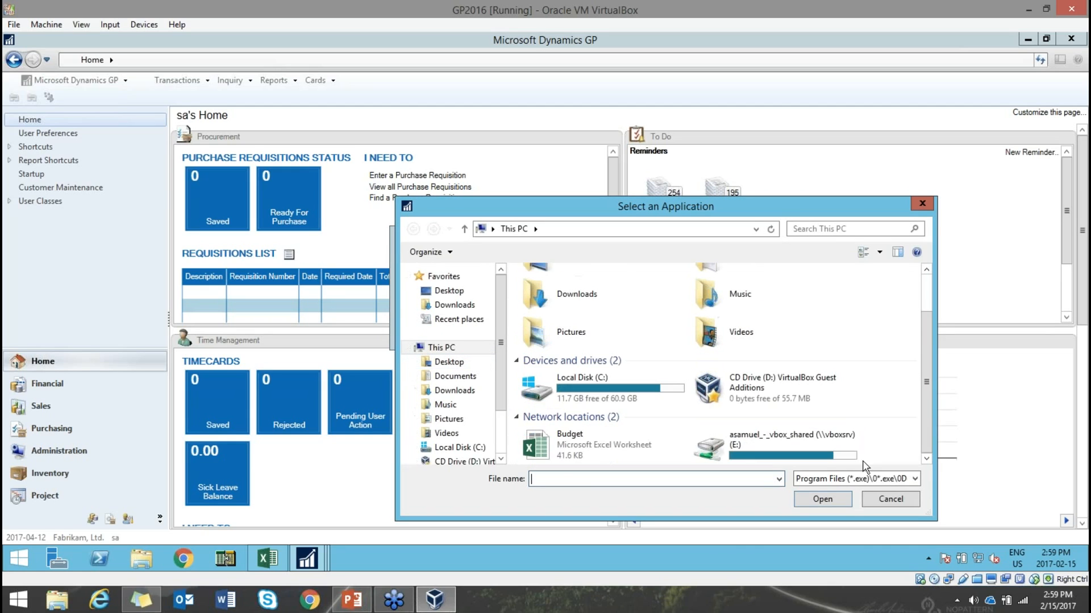
{"action": "double_click", "coordinate": [563, 447]}
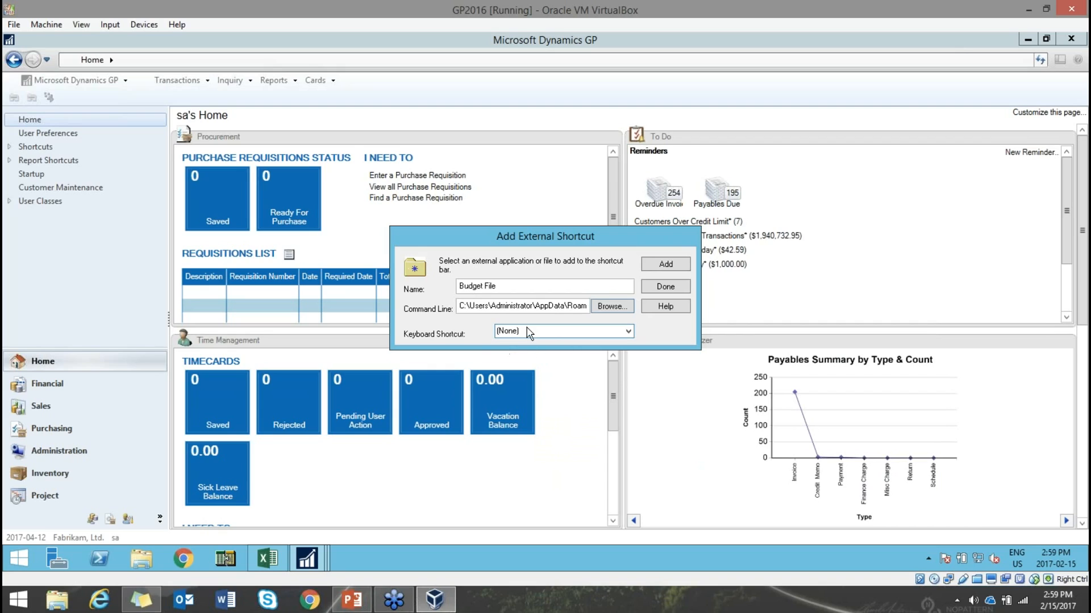
{"action": "left_click", "coordinate": [626, 334]}
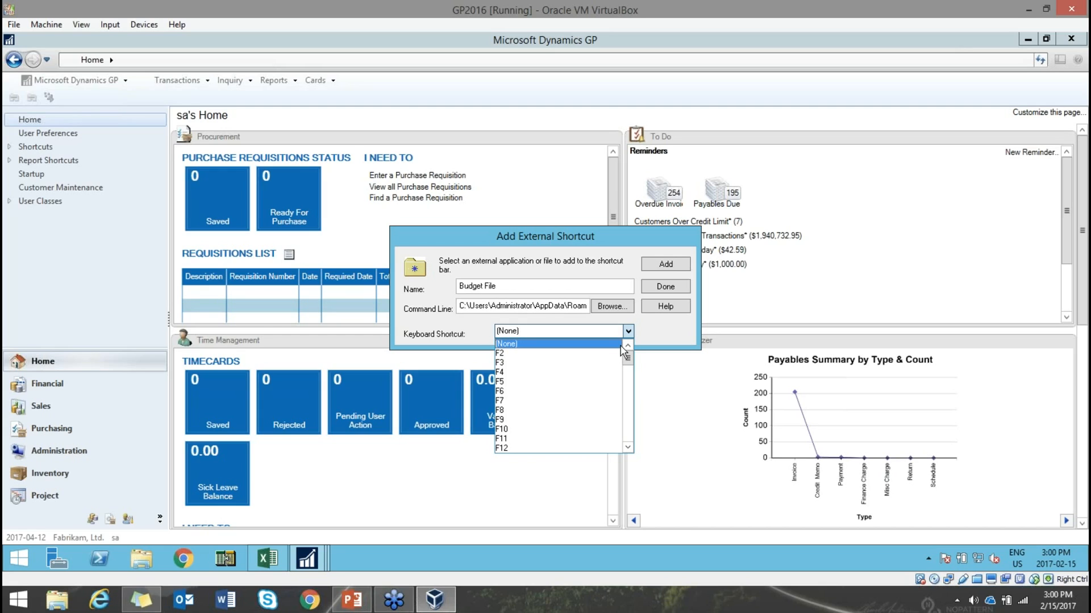
{"action": "left_click", "coordinate": [650, 341]}
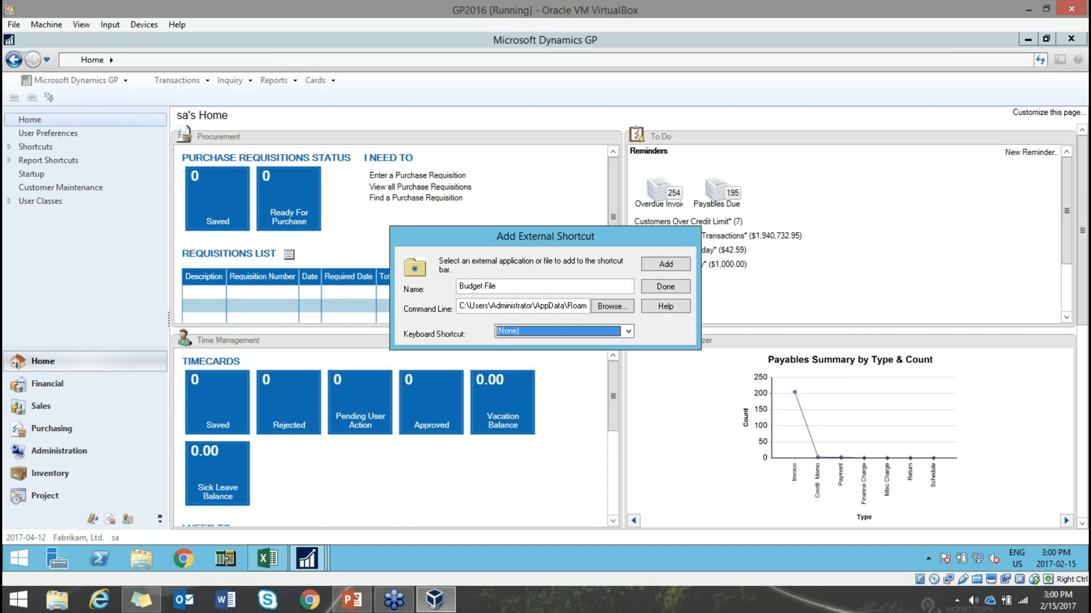
- Add 'Budget File' to the Home side menu and launch it
{"action": "left_click", "coordinate": [673, 263]}
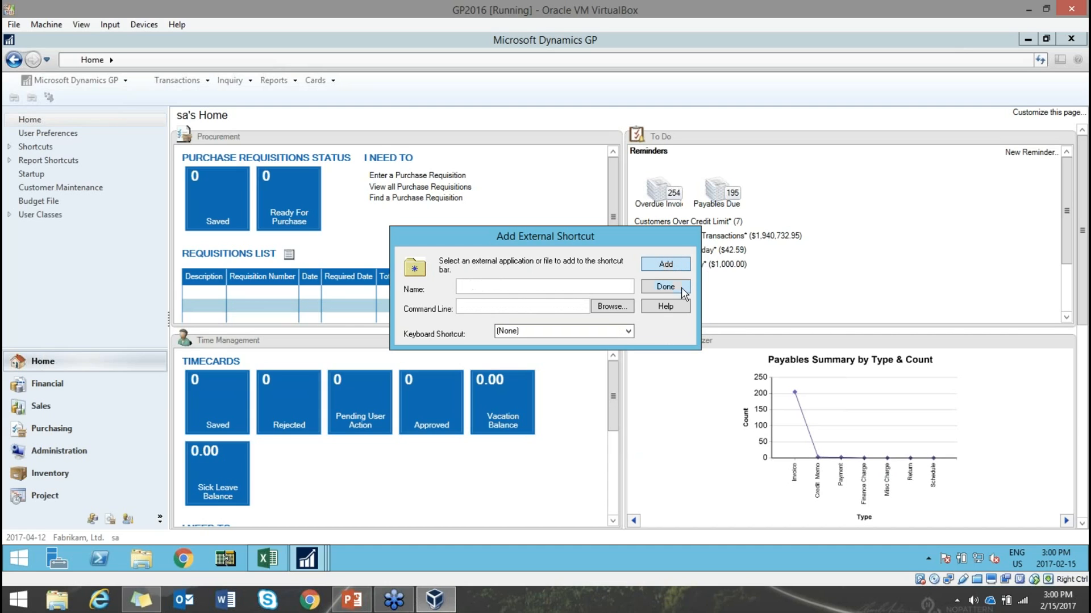
{"action": "left_click", "coordinate": [665, 286]}
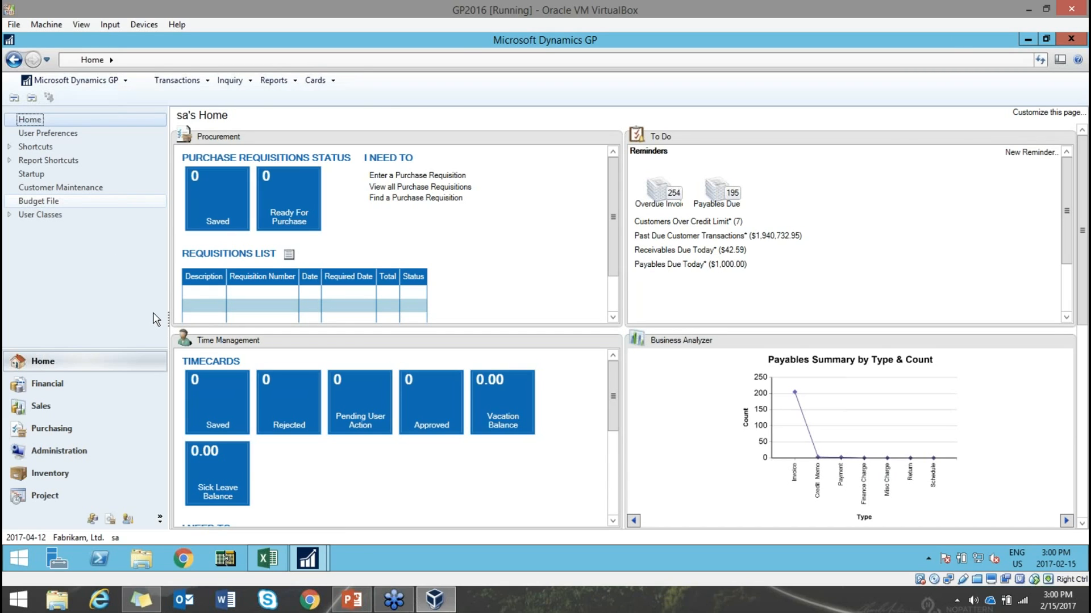
{"action": "left_click", "coordinate": [38, 201]}
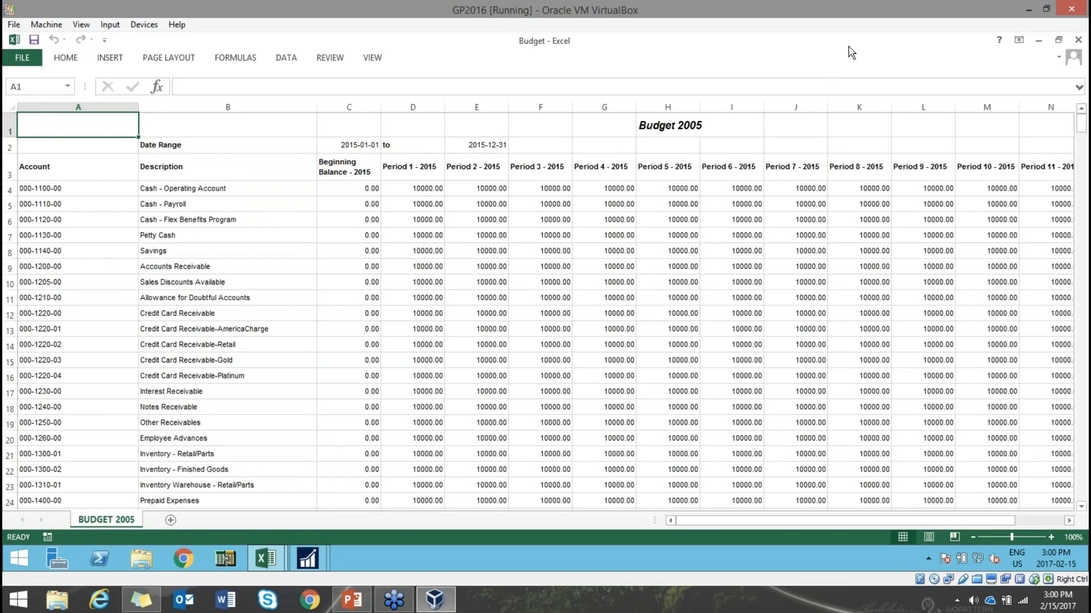
- Move the Budget 2005 workbook window over GP and restore it to a smaller size
{"action": "left_click_drag", "start_coordinate": [848, 47], "coordinate": [684, 103]}
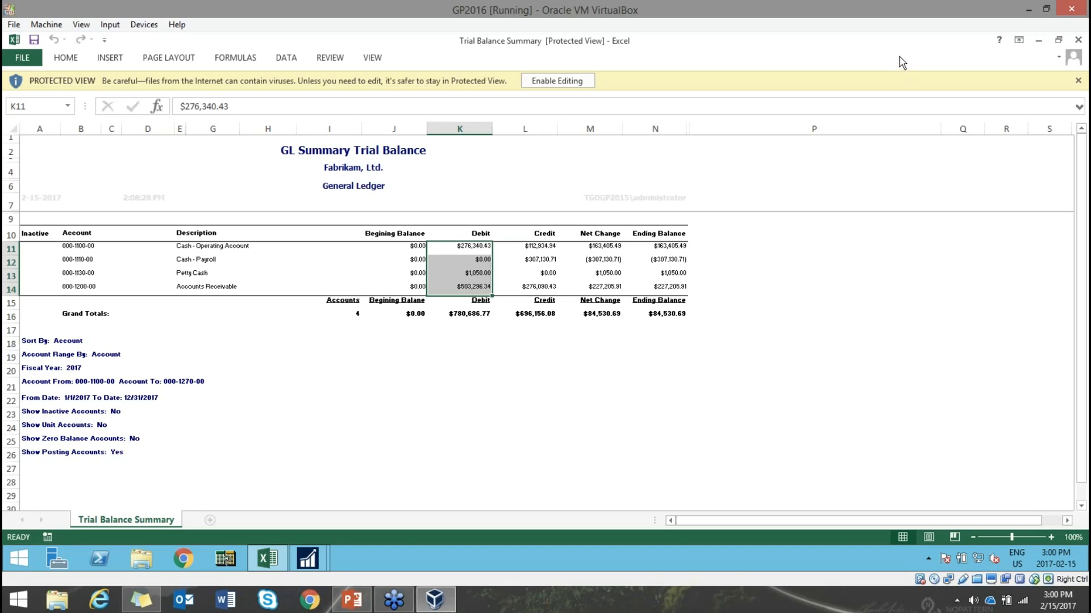
{"action": "double_click", "coordinate": [718, 45]}
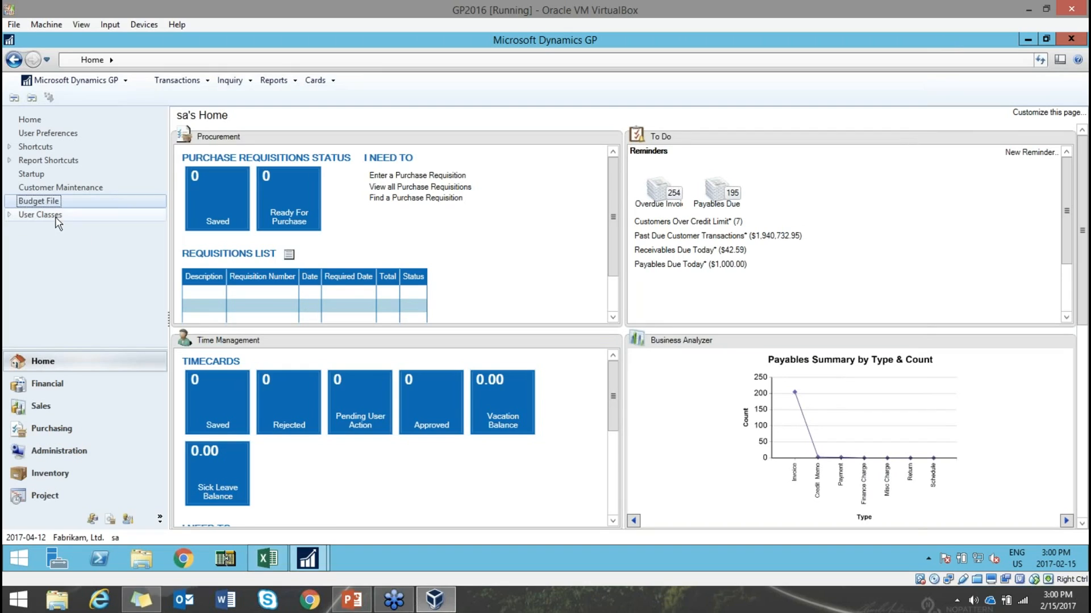
{"action": "right_click", "coordinate": [62, 251]}
{"action": "mouse_move", "coordinate": [72, 261]}
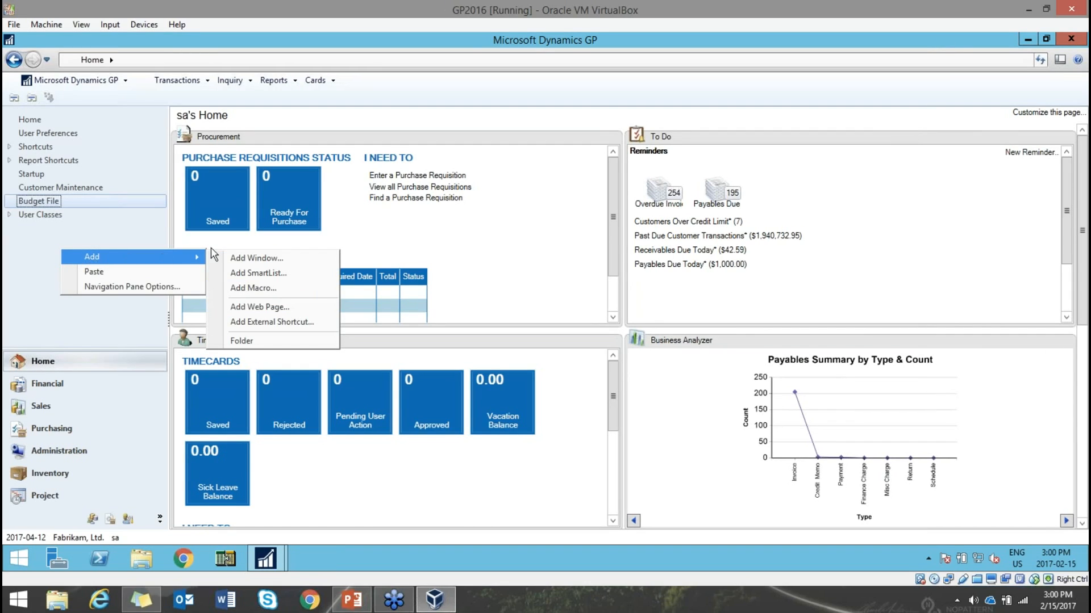
{"action": "left_click", "coordinate": [257, 308]}
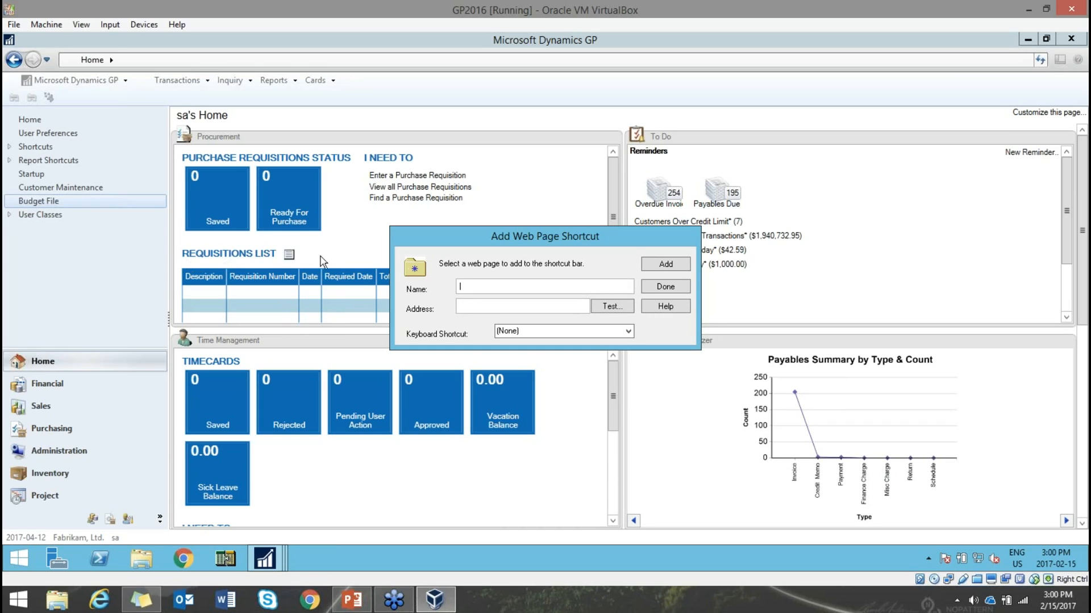
{"action": "left_click", "coordinate": [687, 290]}
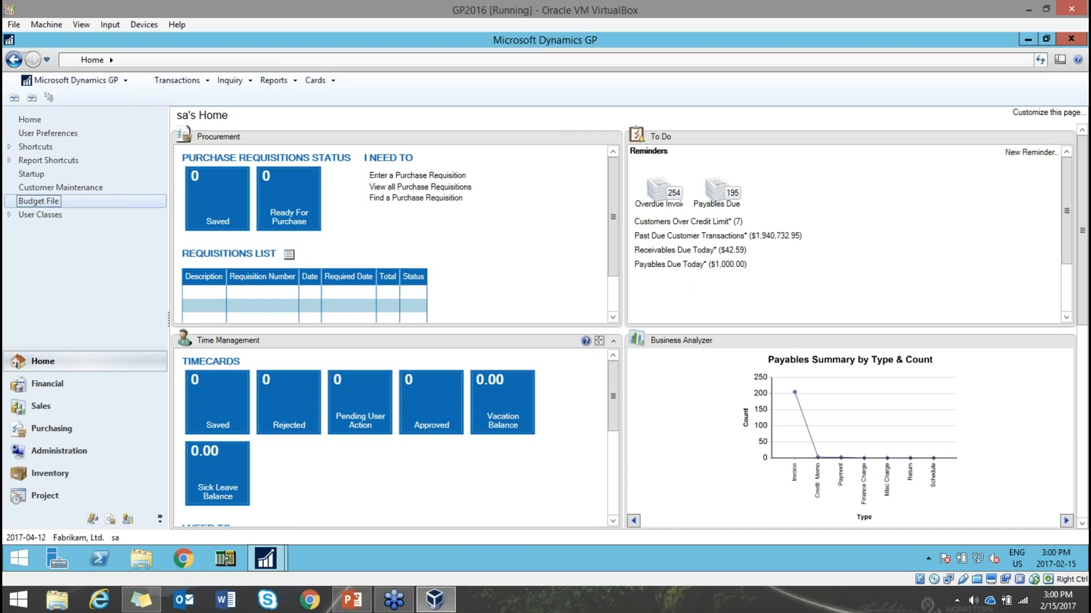
- Advance the deck to slide 37, 'Help!', then return to Dynamics GP
{"action": "left_click", "coordinate": [352, 600]}
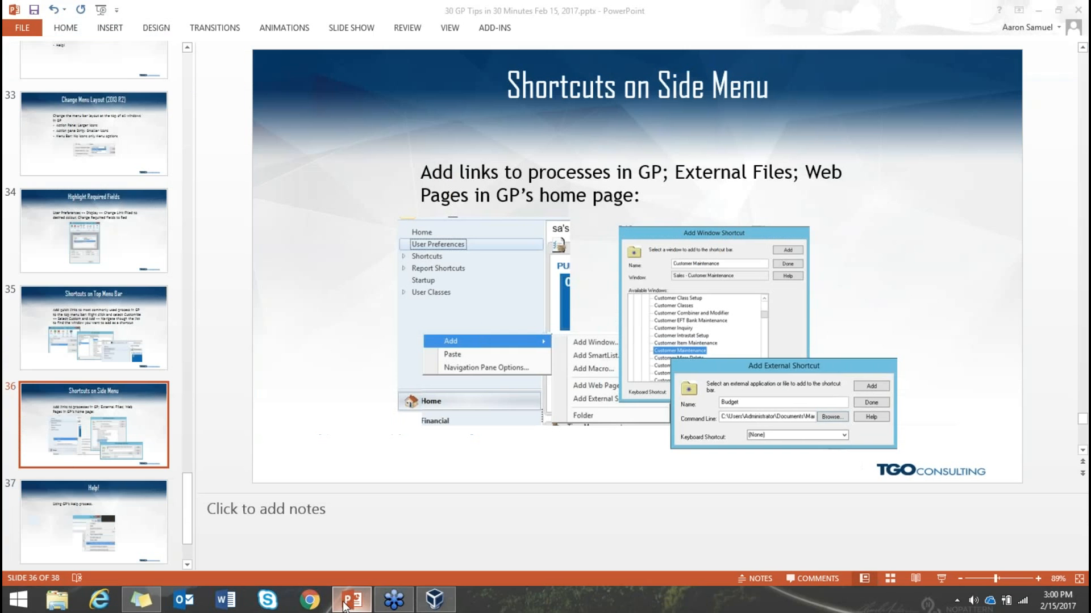
{"action": "scroll", "coordinate": [156, 484], "scroll_direction": "down", "scroll_amount": 2}
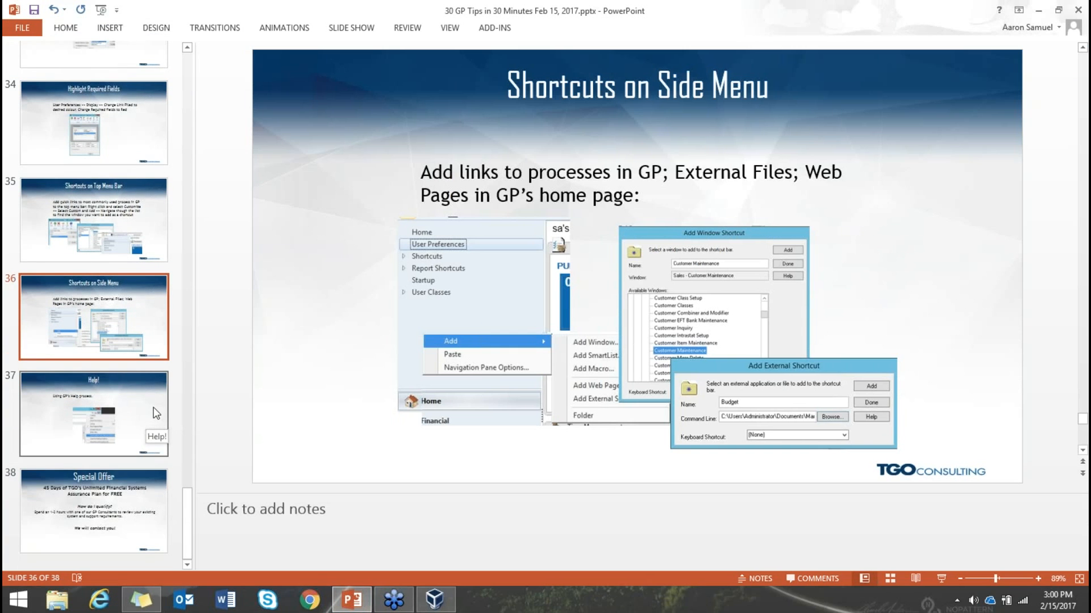
{"action": "left_click", "coordinate": [156, 414]}
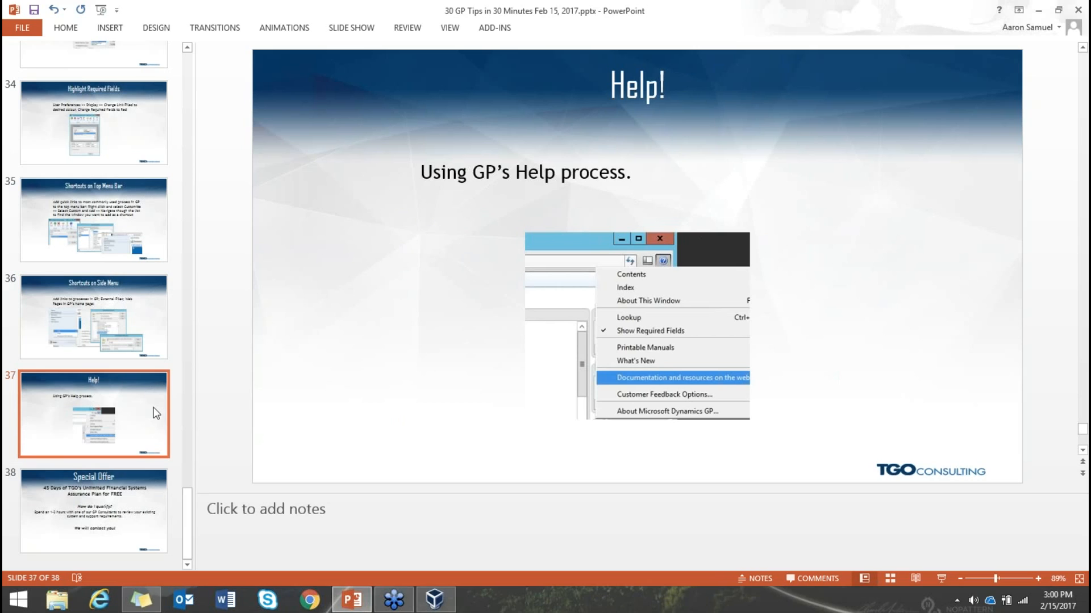
{"action": "left_click", "coordinate": [434, 599]}
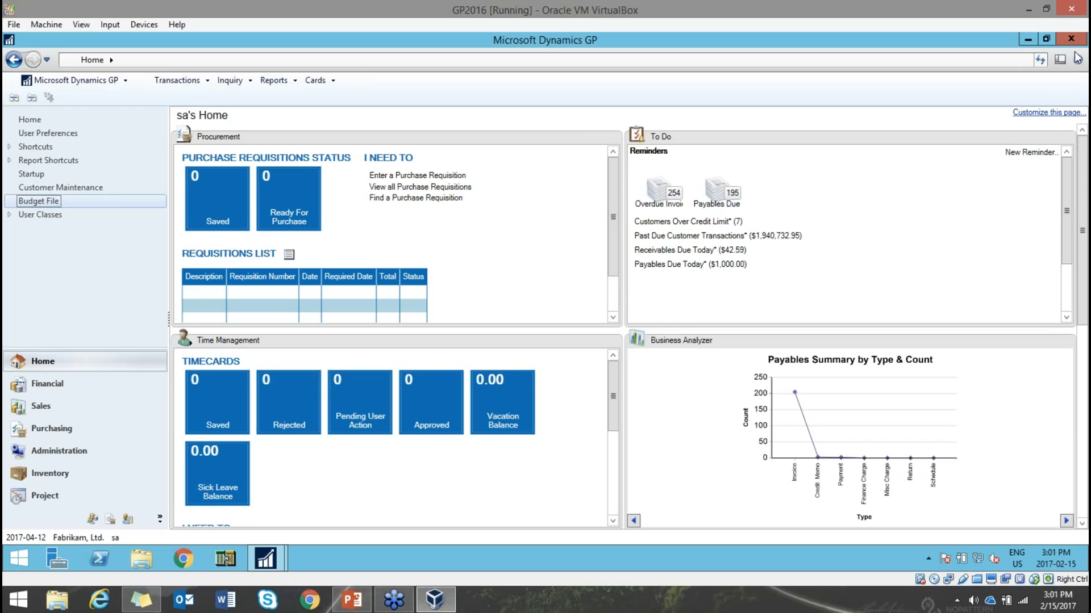
- Open the General Transaction Entry window from the Financial area page
{"action": "left_click", "coordinate": [1076, 24]}
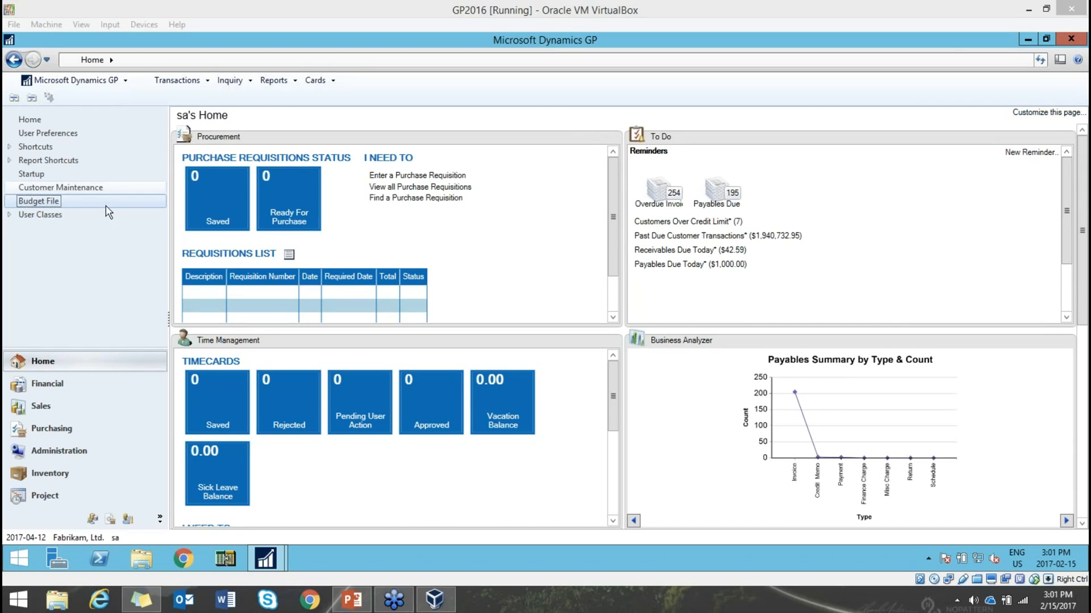
{"action": "left_click", "coordinate": [54, 391]}
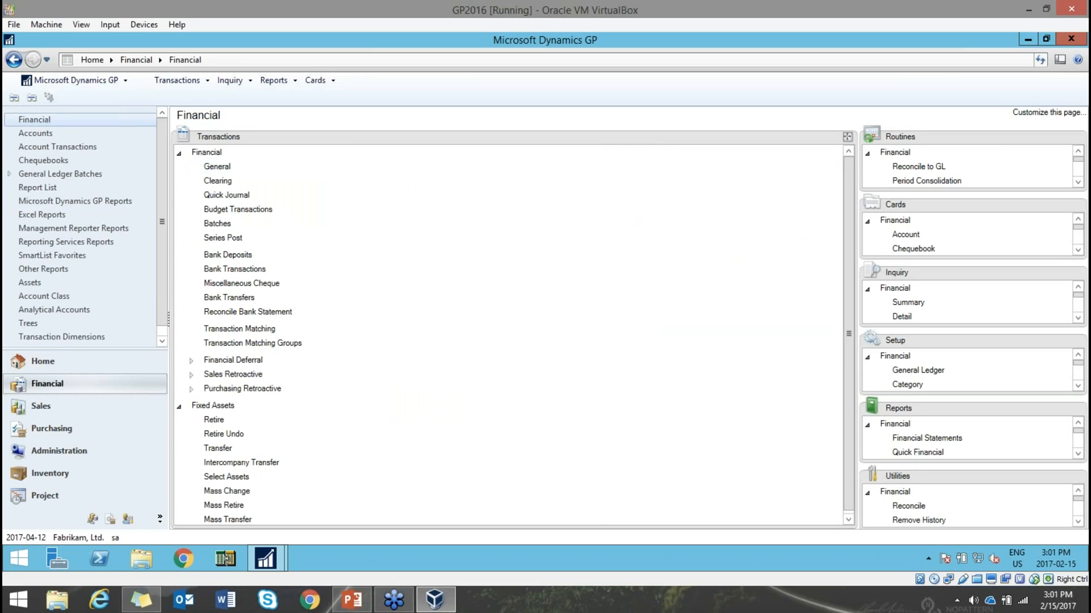
{"action": "left_click", "coordinate": [217, 167]}
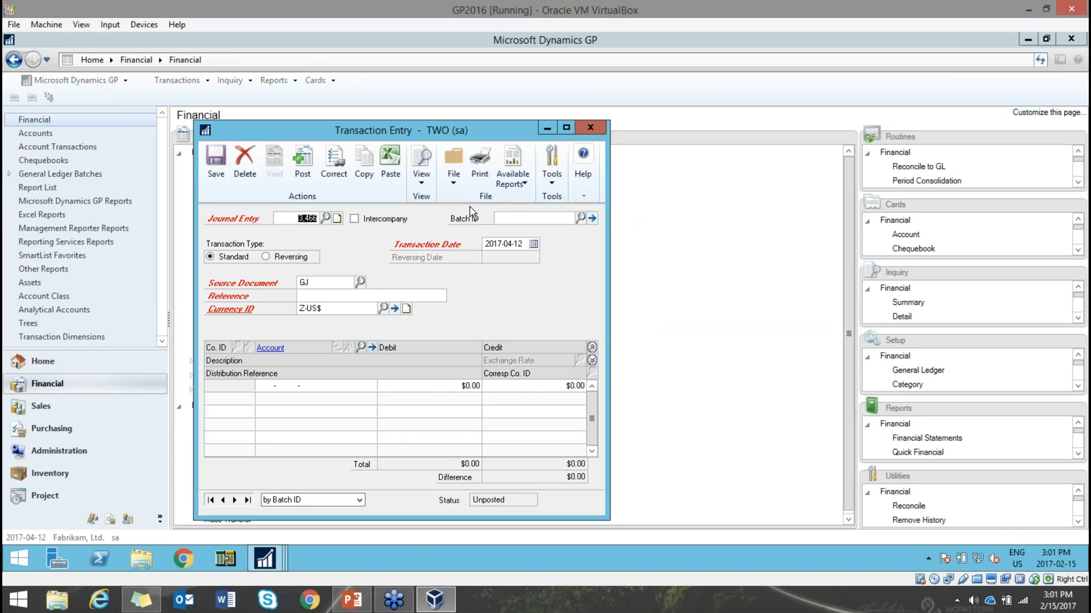
{"action": "left_click_drag", "start_coordinate": [454, 130], "coordinate": [567, 93]}
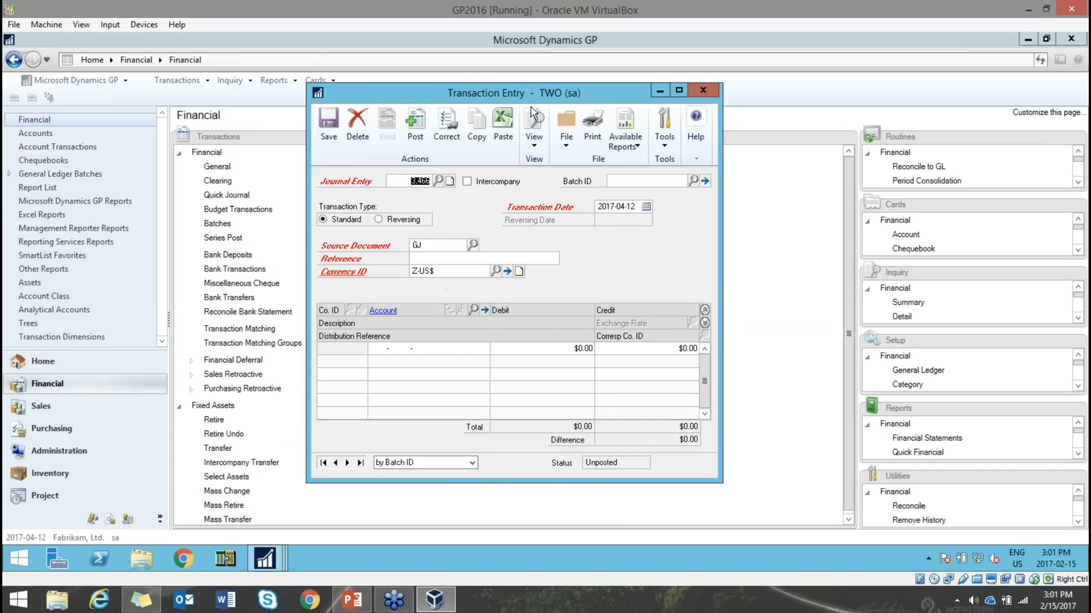
- Show the window's About This Window help and its topic on entering standard or reversing transactions
{"action": "left_click", "coordinate": [697, 121]}
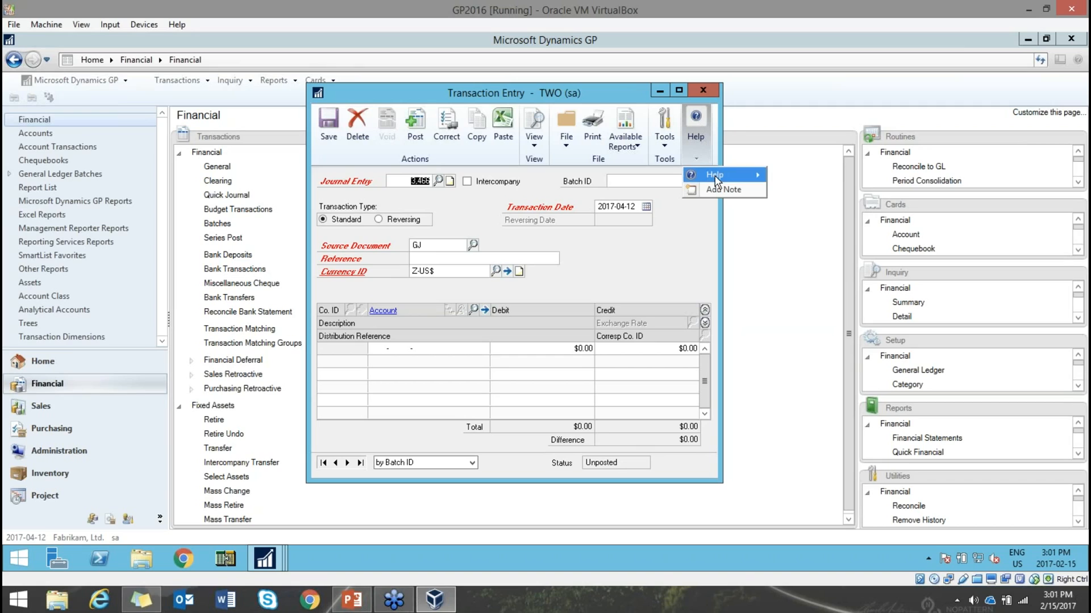
{"action": "mouse_move", "coordinate": [732, 175]}
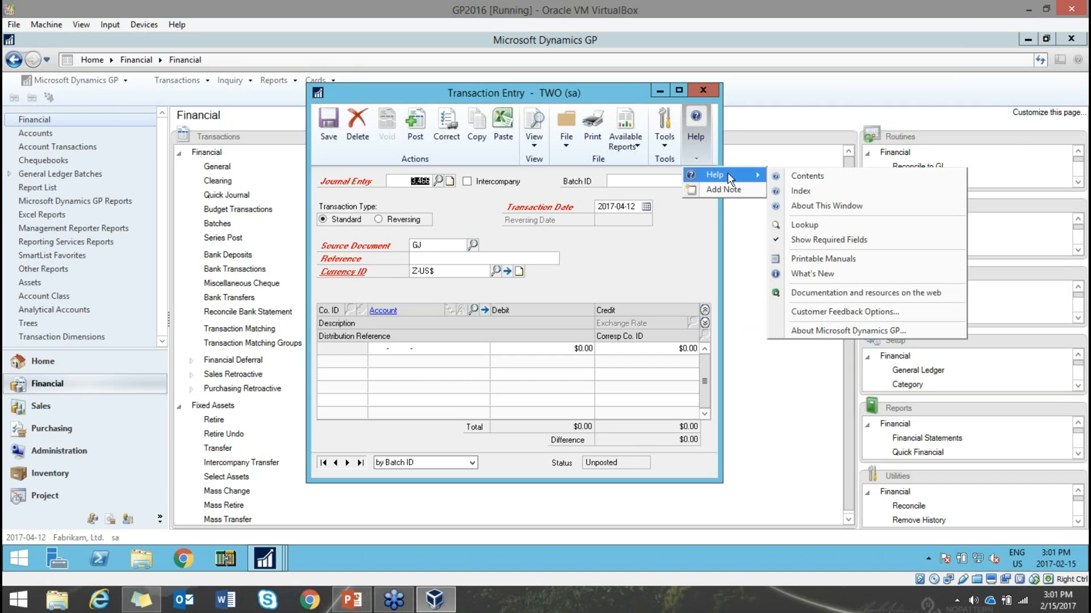
{"action": "left_click", "coordinate": [836, 205]}
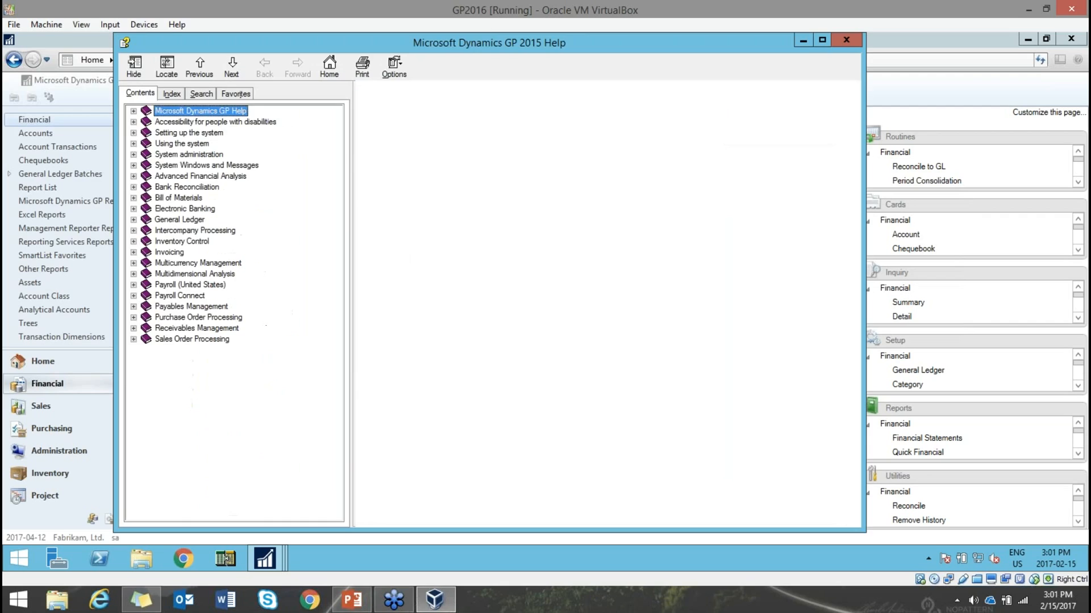
{"action": "left_click_drag", "start_coordinate": [625, 42], "coordinate": [681, 42]}
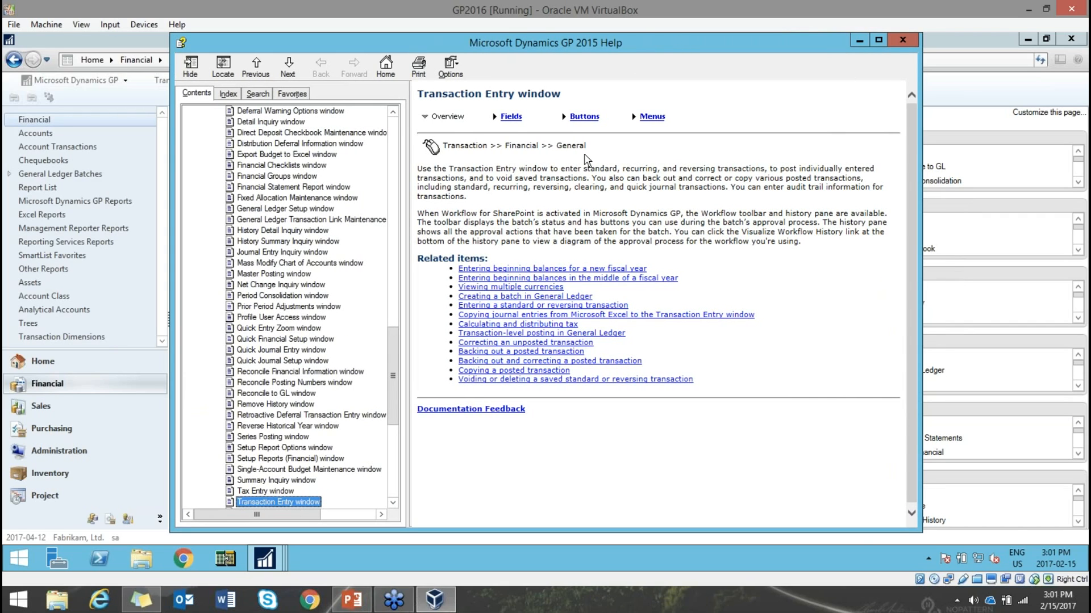
{"action": "left_click", "coordinate": [501, 307]}
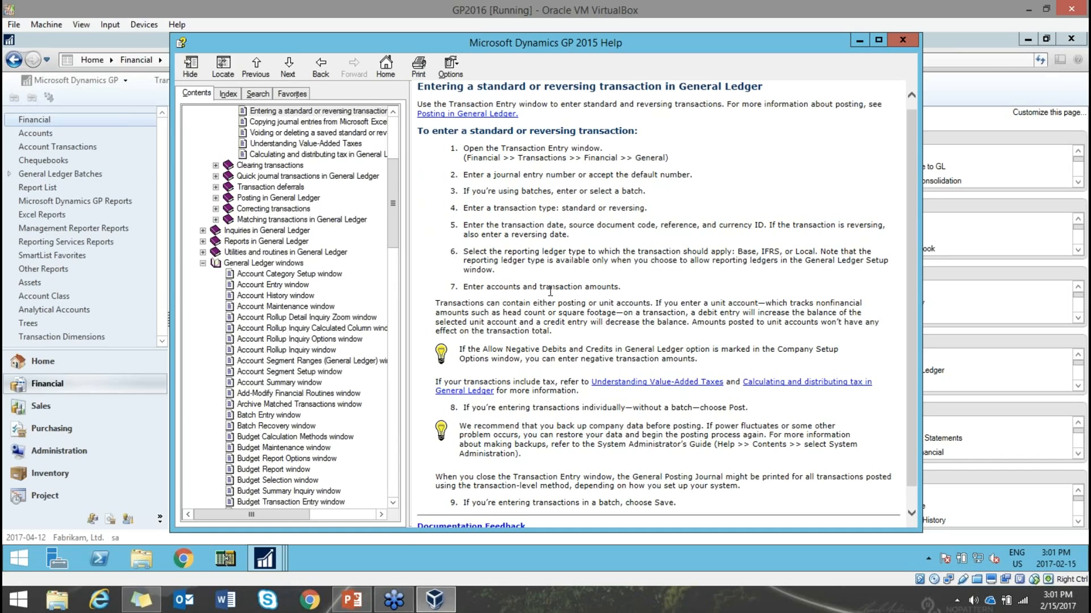
- Close the Help and Transaction Entry windows and return to PowerPoint's slide 37, 'Help!'
{"action": "left_click", "coordinate": [904, 41]}
{"action": "left_click", "coordinate": [714, 91]}
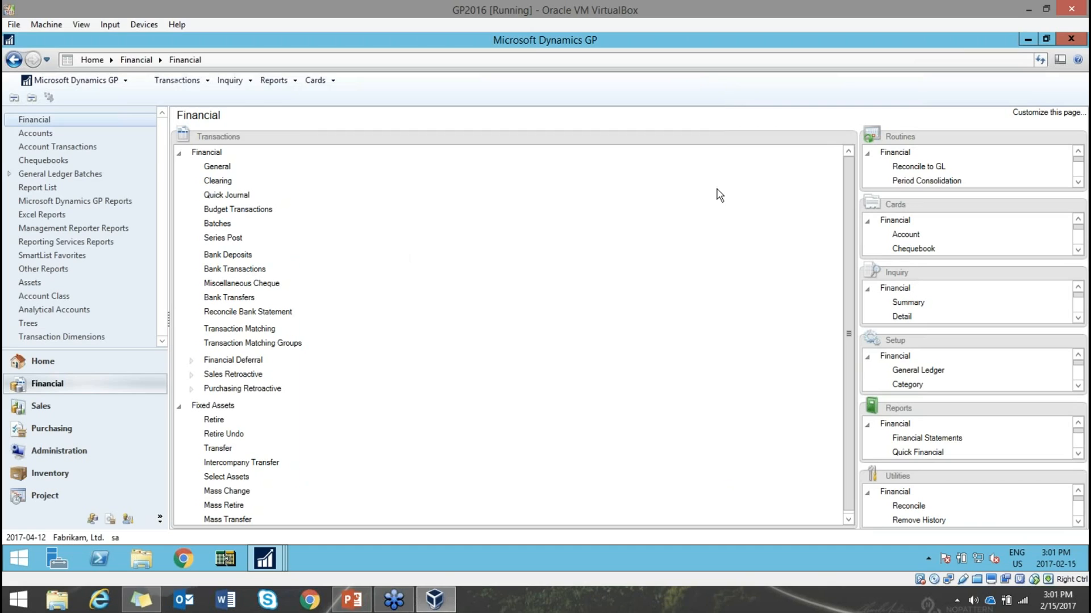
{"action": "left_click", "coordinate": [352, 600]}
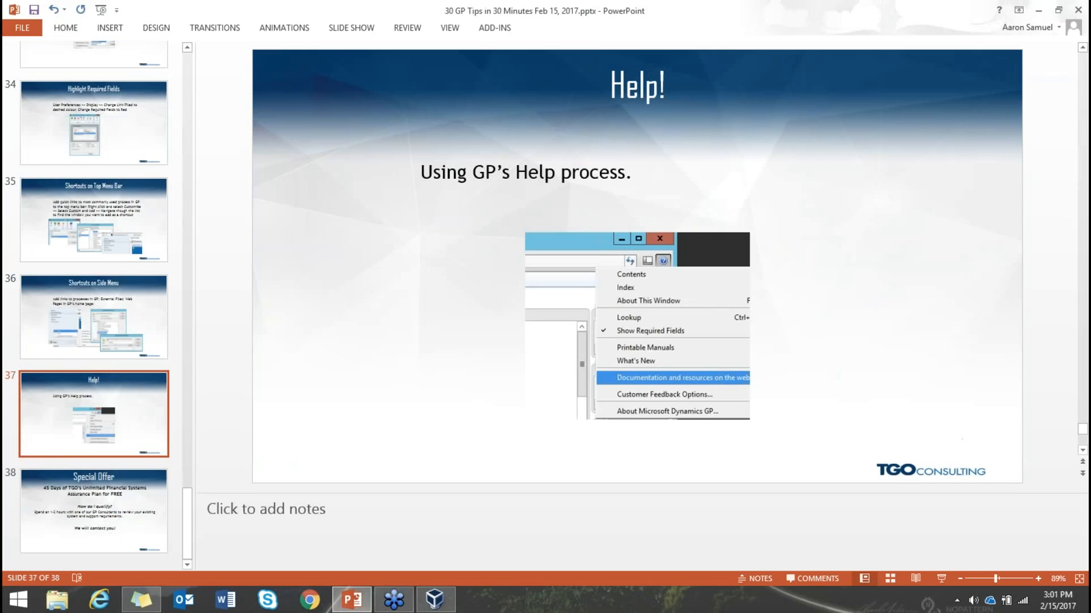